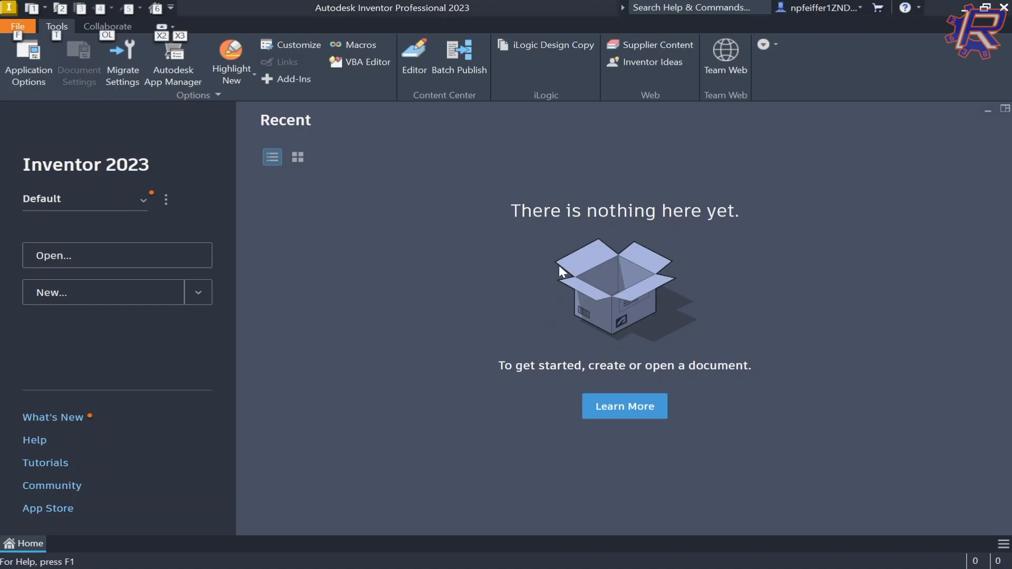
Switch to the Video 6 folder in File Explorer and open the part 1x2 Stock 24in.ipt
key(alt+Tab)
click(497, 310)
click(401, 347)
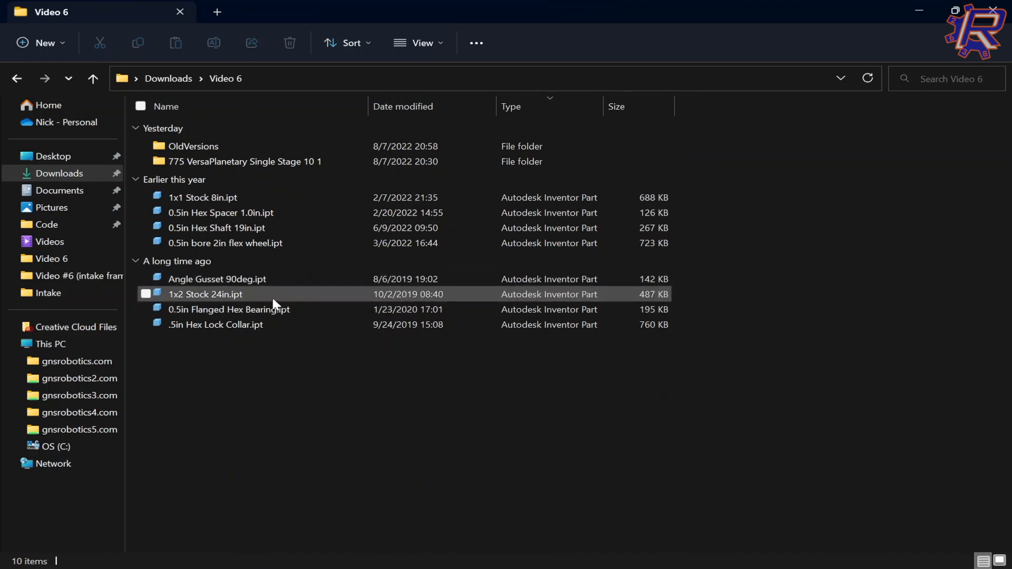
double_click(289, 294)
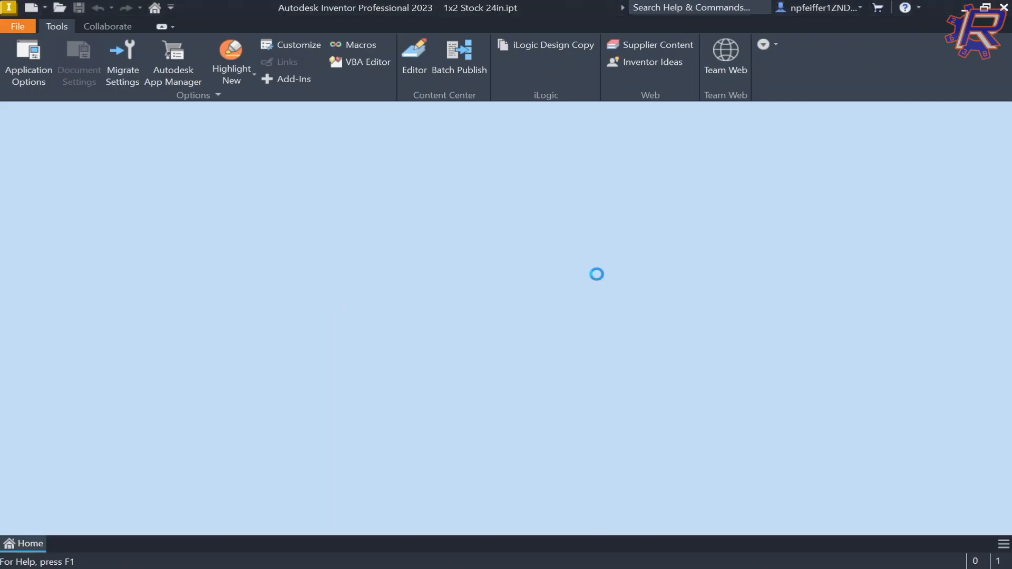
Examine the 1x2 tube stock along its full length, including the open end and the row of pre-drilled holes
middle_drag(320, 477, 497, 357)
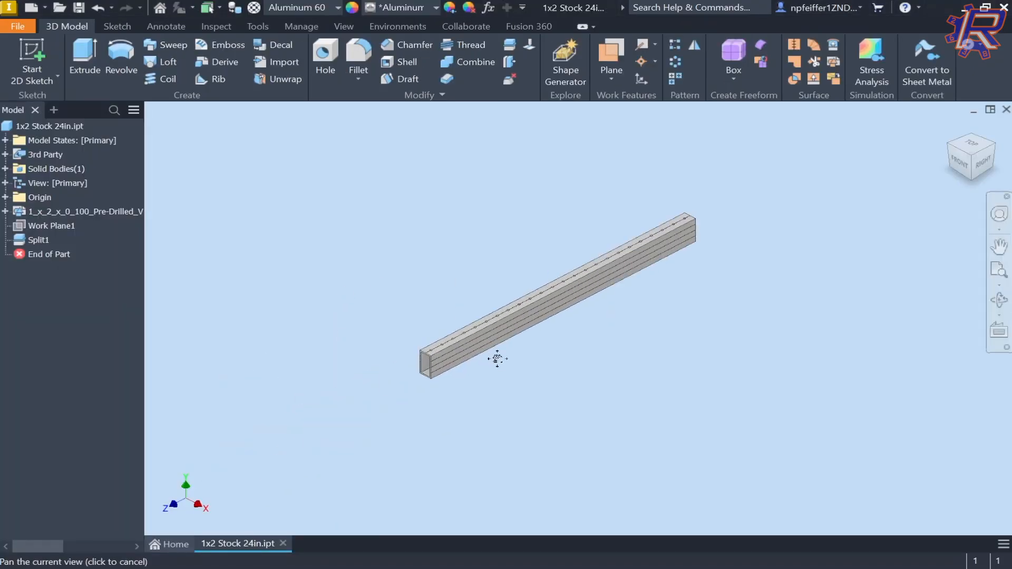
scroll(645, 294, down, 3)
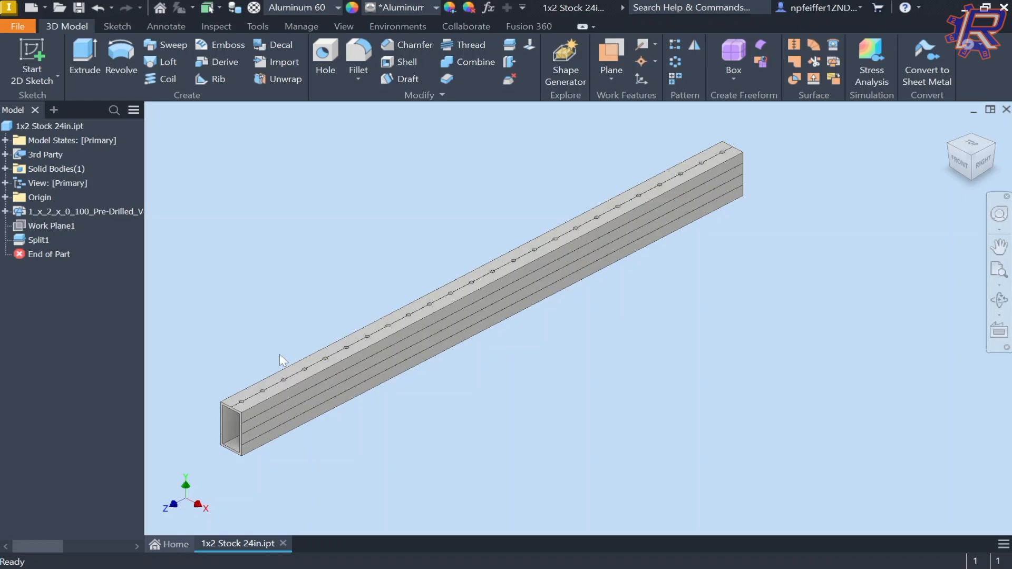
middle_drag(280, 360, 520, 345)
scroll(469, 349, down, 3)
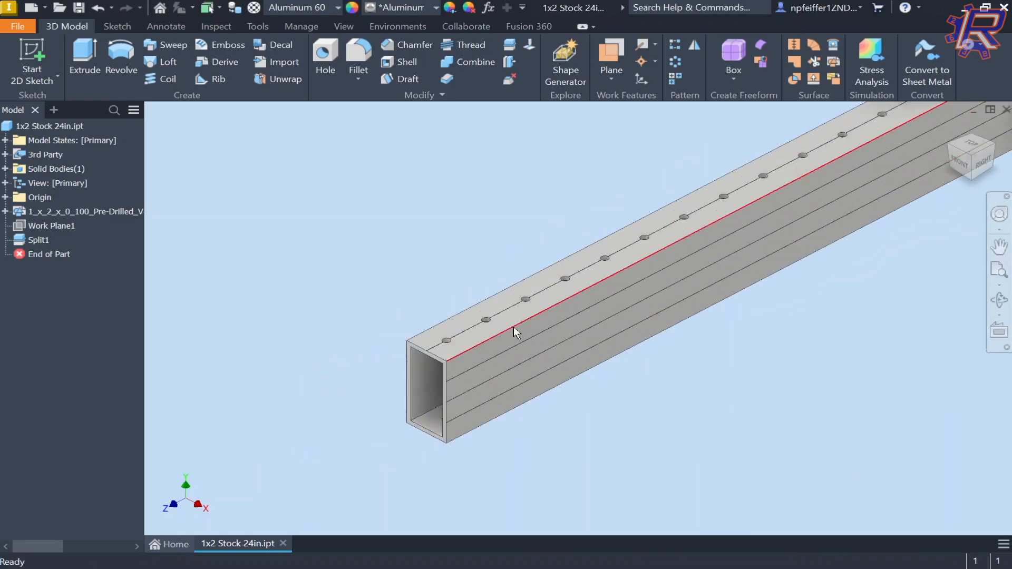
scroll(513, 327, up, 3)
scroll(670, 243, down, 2)
middle_drag(583, 235, 547, 250)
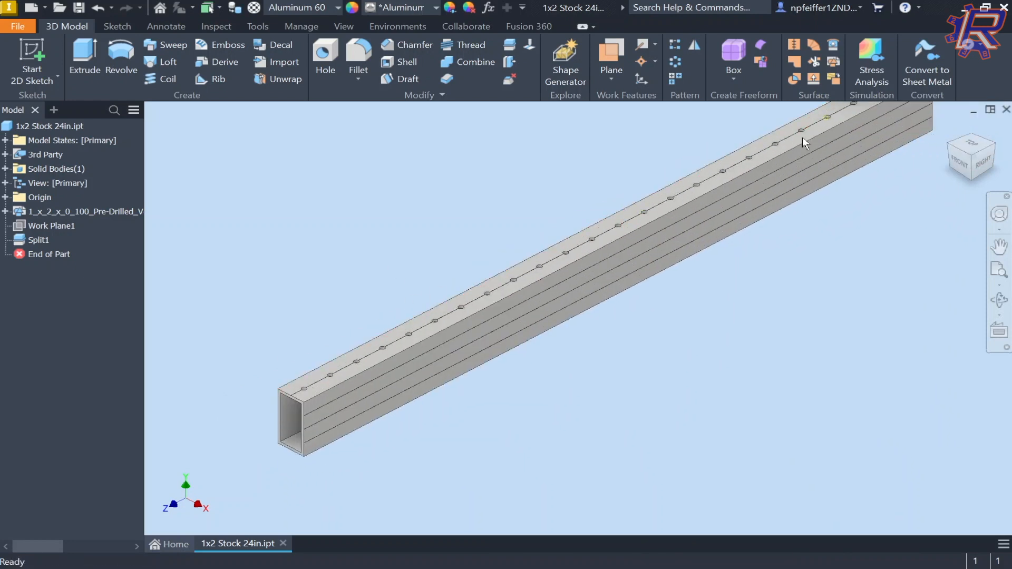
middle_drag(742, 201, 652, 267)
scroll(620, 298, up, 3)
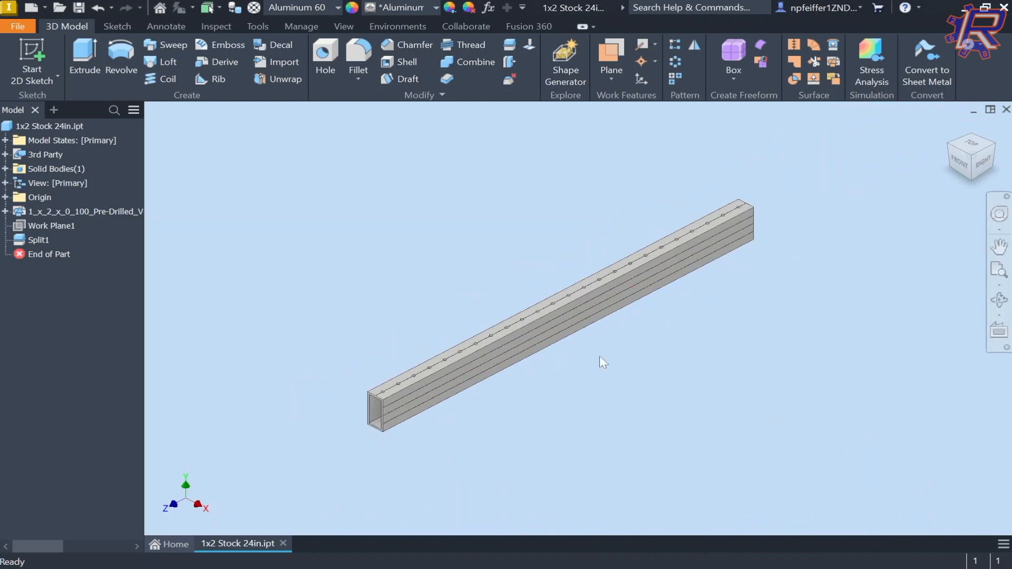
Open 1x1 Stock 8in.ipt from the Video 6 folder to view it, and close both stock parts
key(alt+Tab)
click(350, 308)
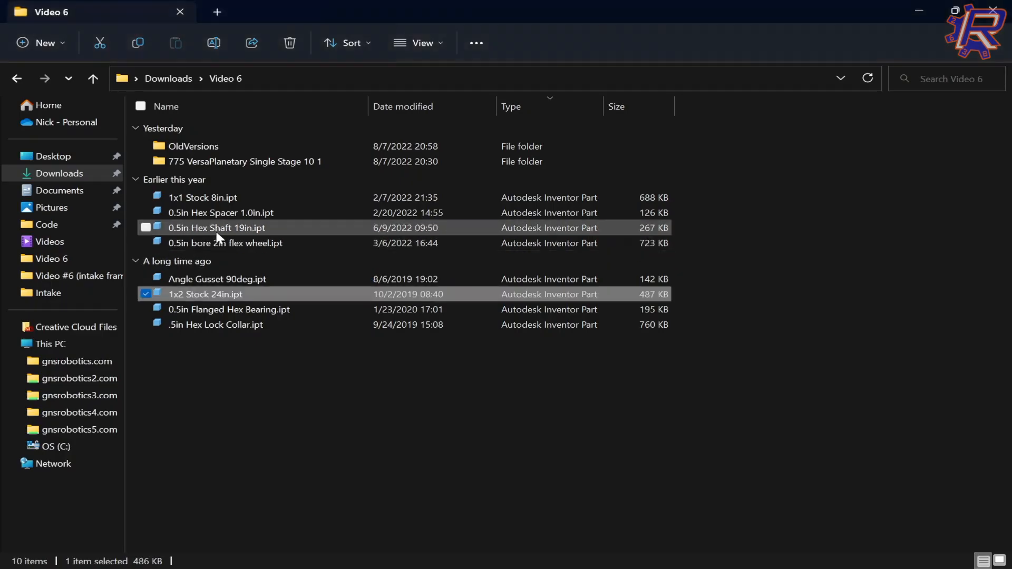
key(alt+Tab)
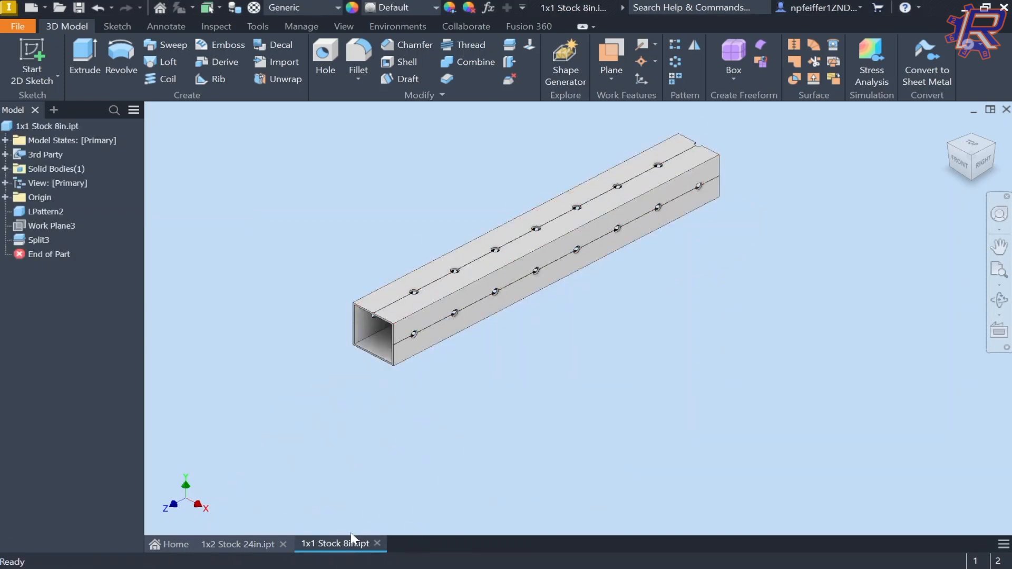
click(372, 542)
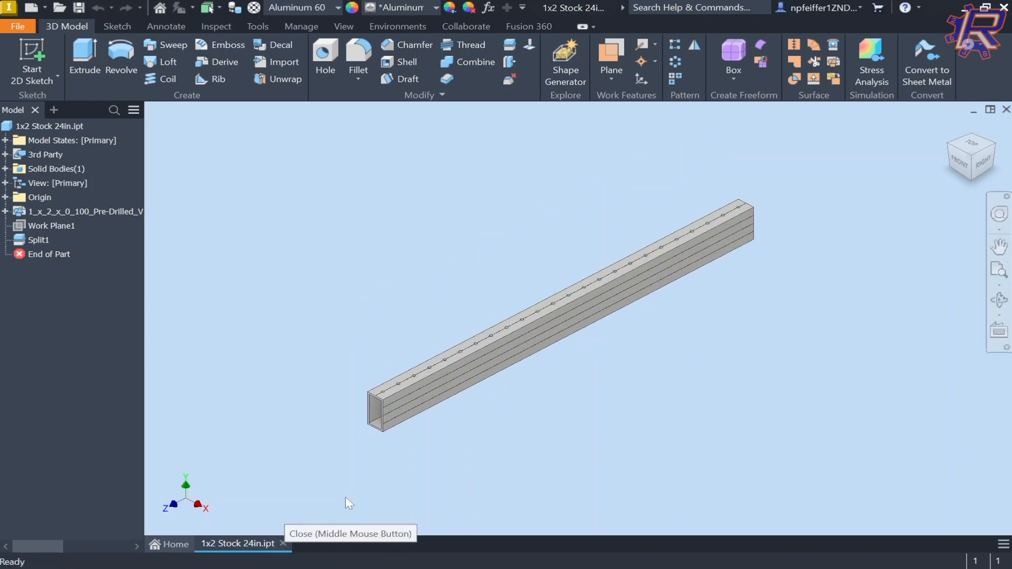
click(282, 543)
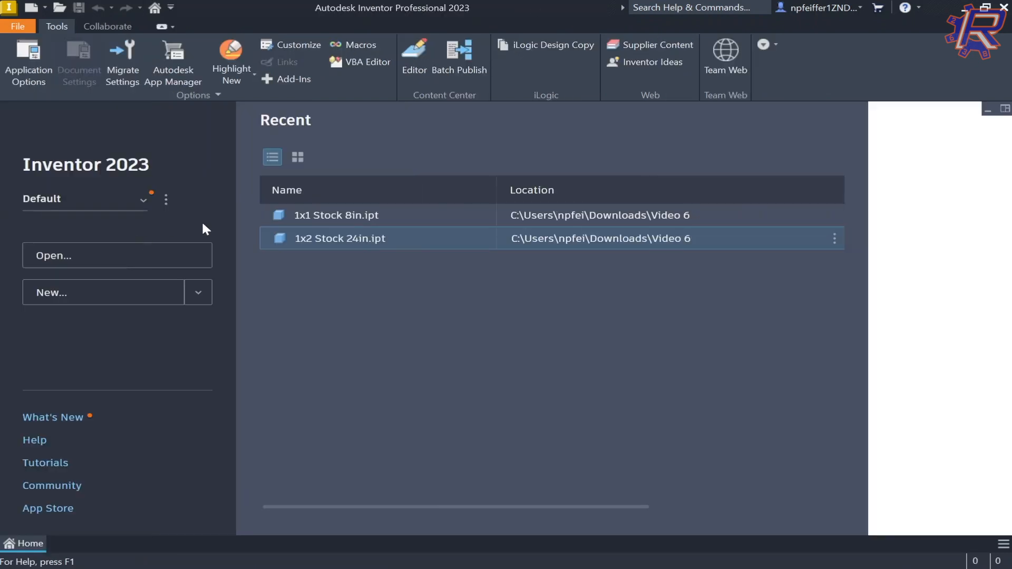
Create a new assembly and place one instance of 1x2 Stock 24in.ipt in it
click(198, 293)
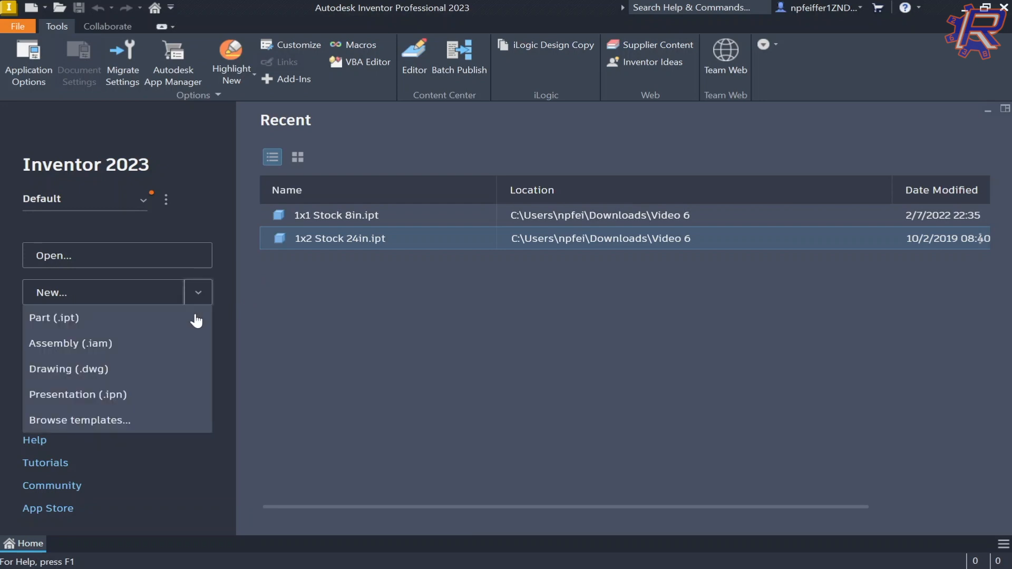
click(166, 347)
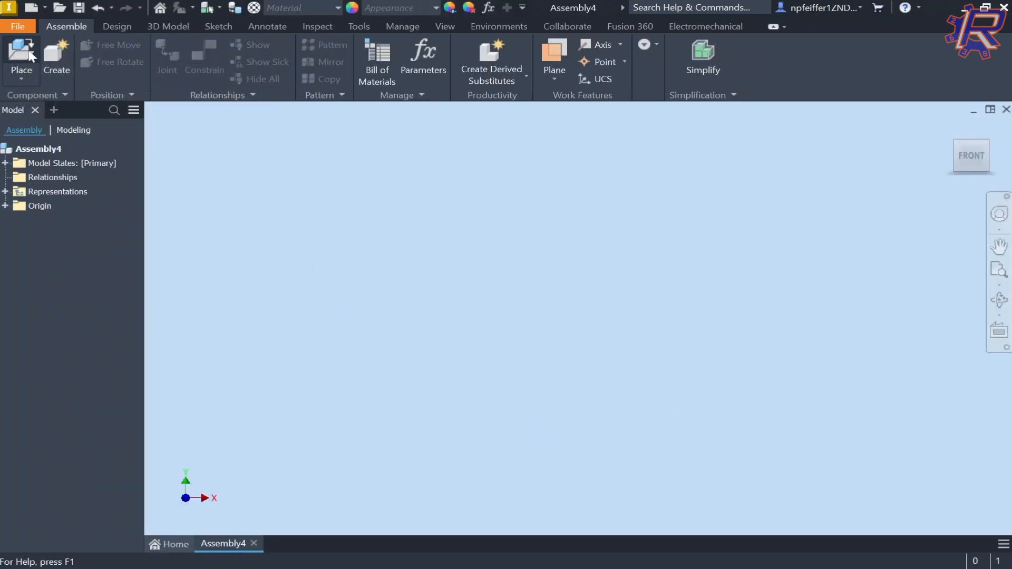
key(p)
scroll(575, 263, down, 3)
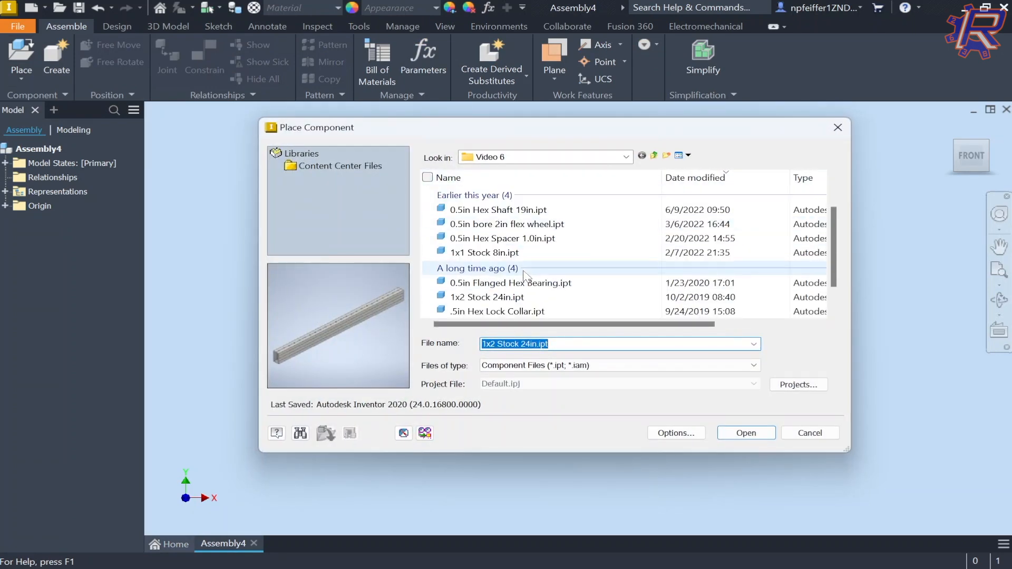
double_click(575, 300)
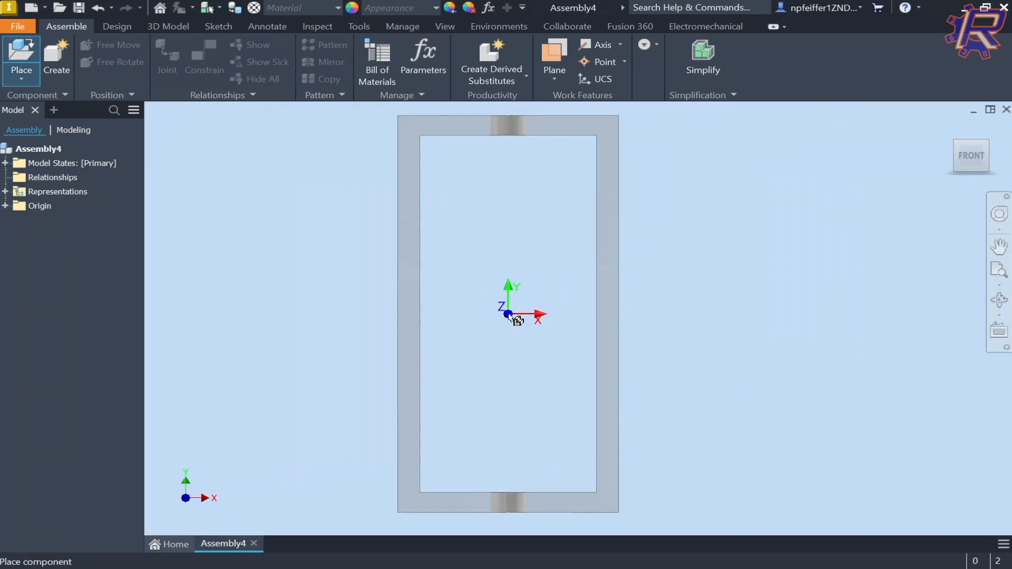
click(530, 296)
key(Escape)
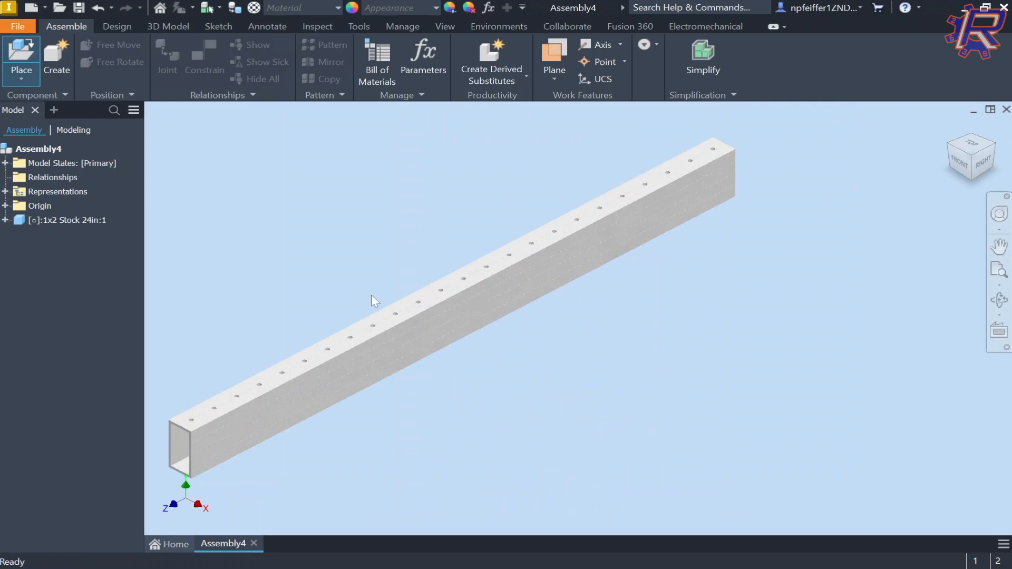
Measure the length of the placed tube's upper long edge
key(m)
click(340, 354)
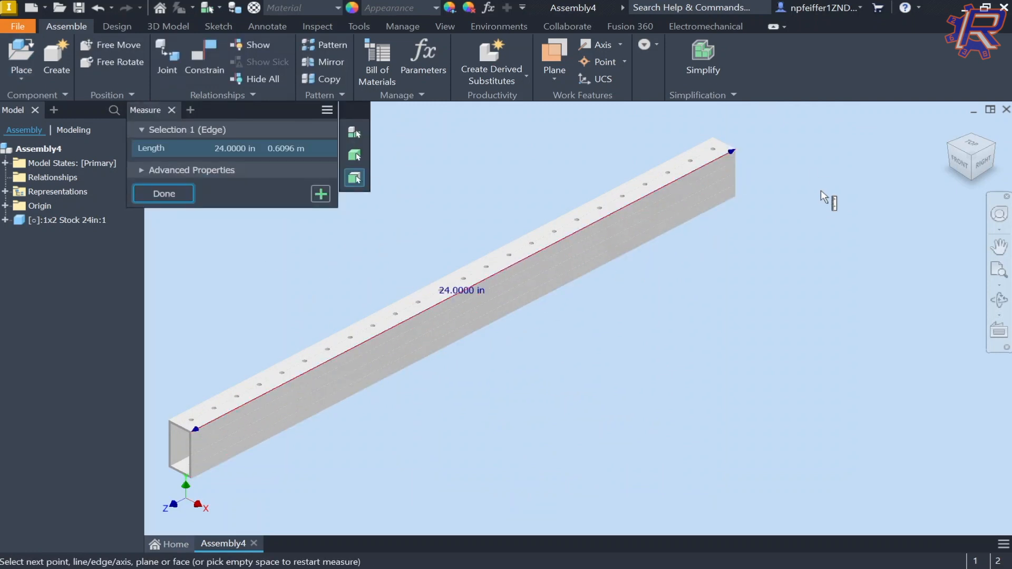
key(Escape)
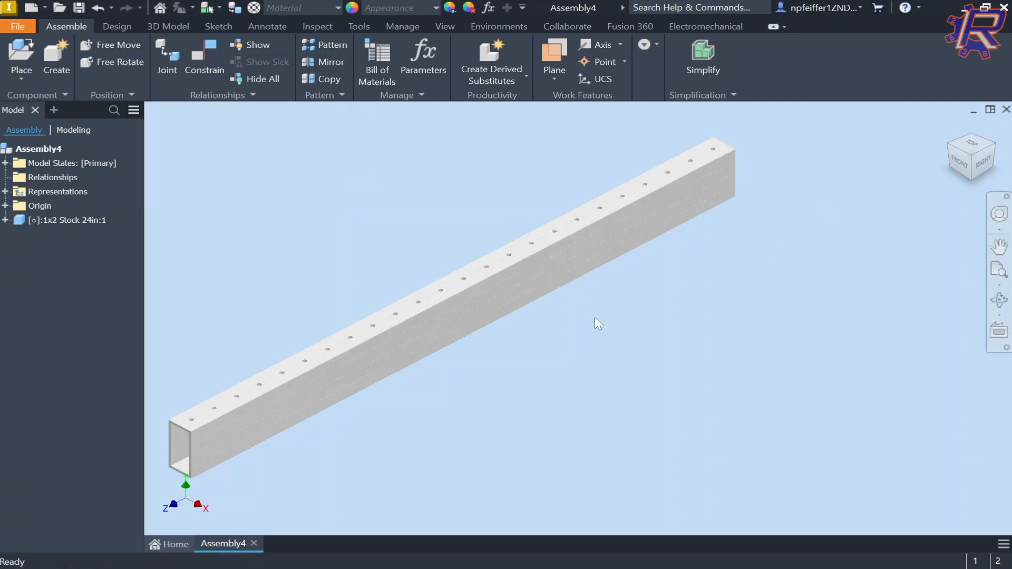
drag(301, 405, 481, 368)
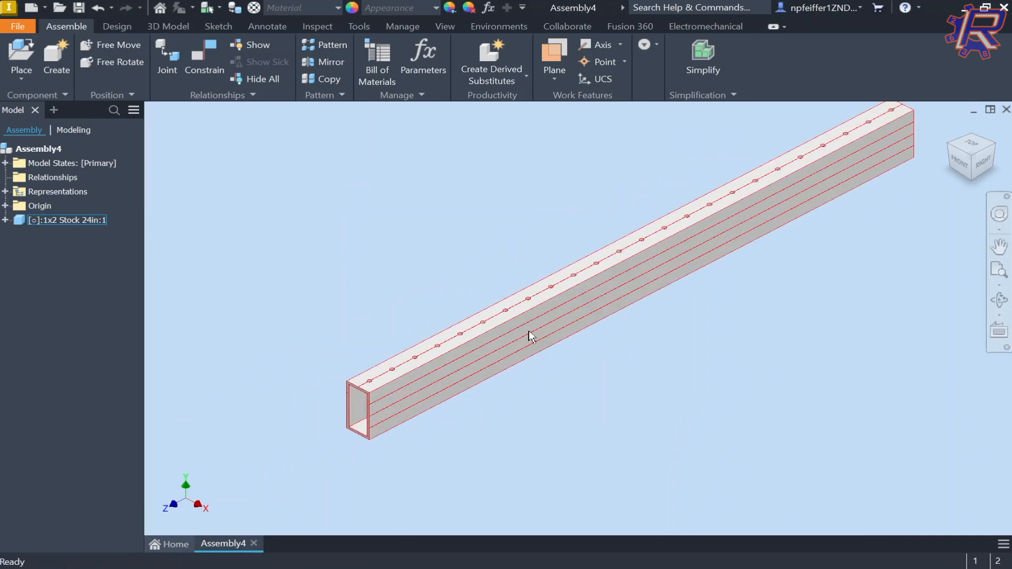
Switch to the Video 6 folder, duplicate 1x2 Stock 24in.ipt and rename the copy as 1x2 Stock 15.ipt
key(alt+Tab)
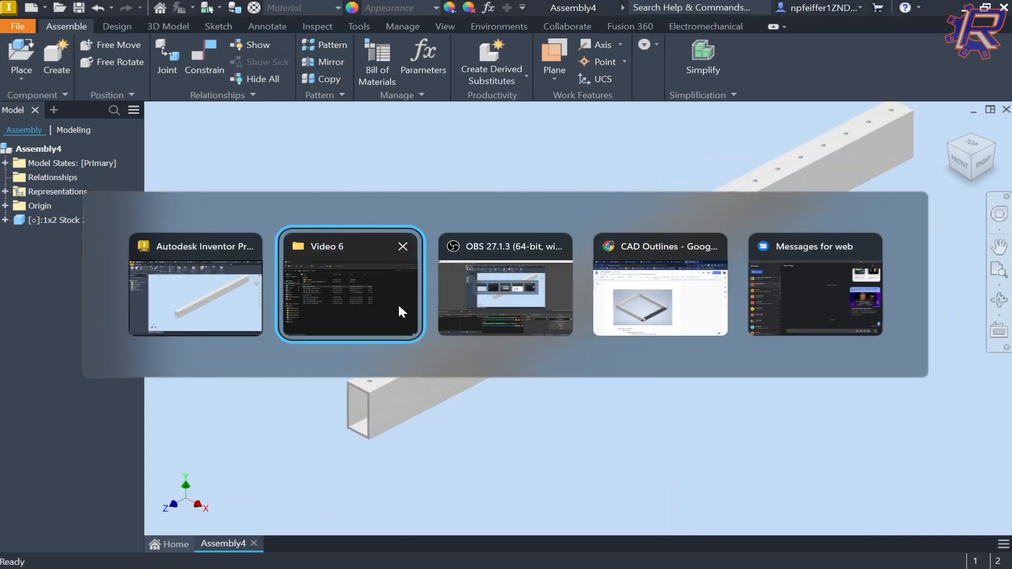
click(356, 311)
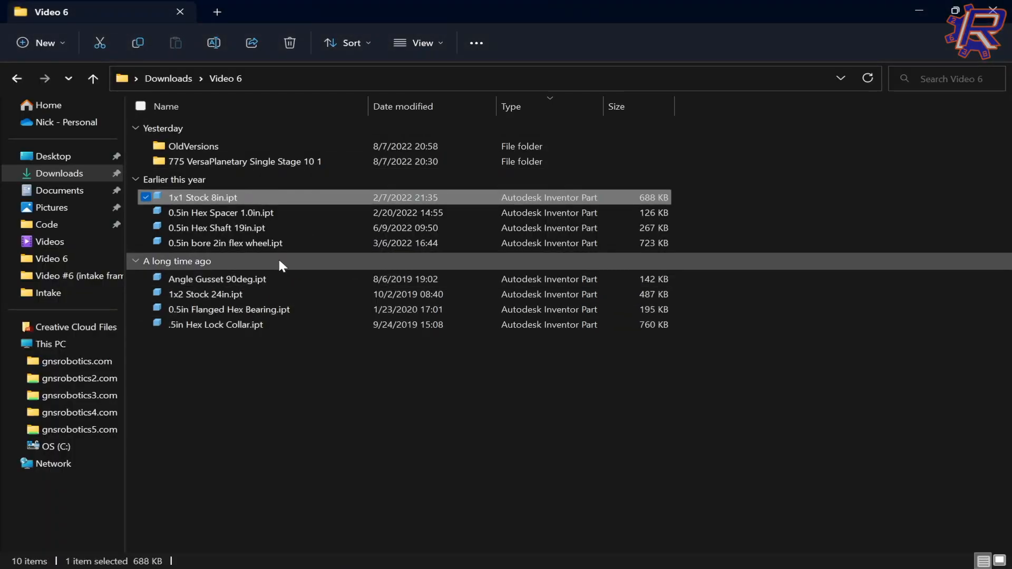
double_click(282, 294)
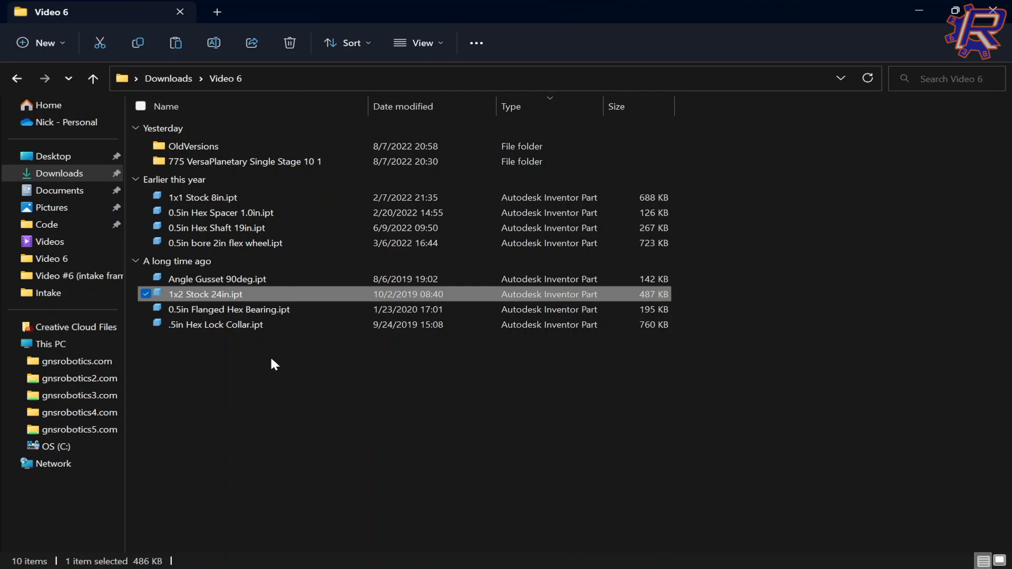
key(ctrl+v)
key(F2)
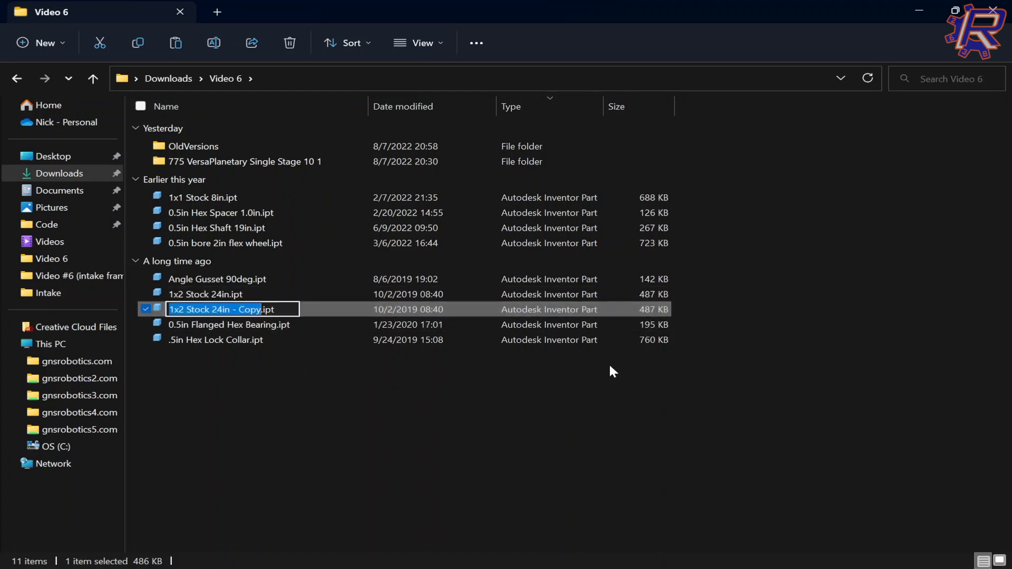
key(Right)
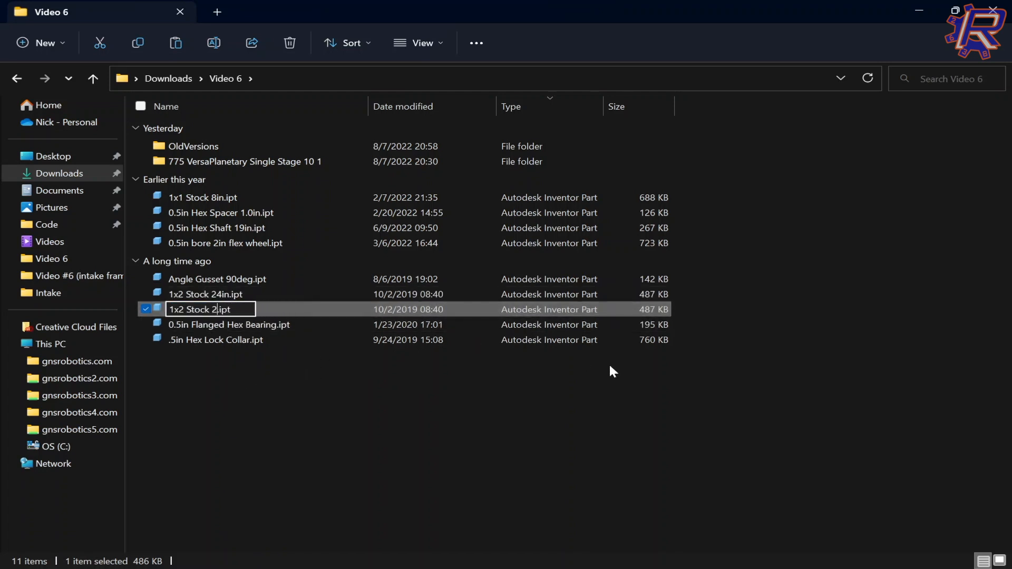
key(Return)
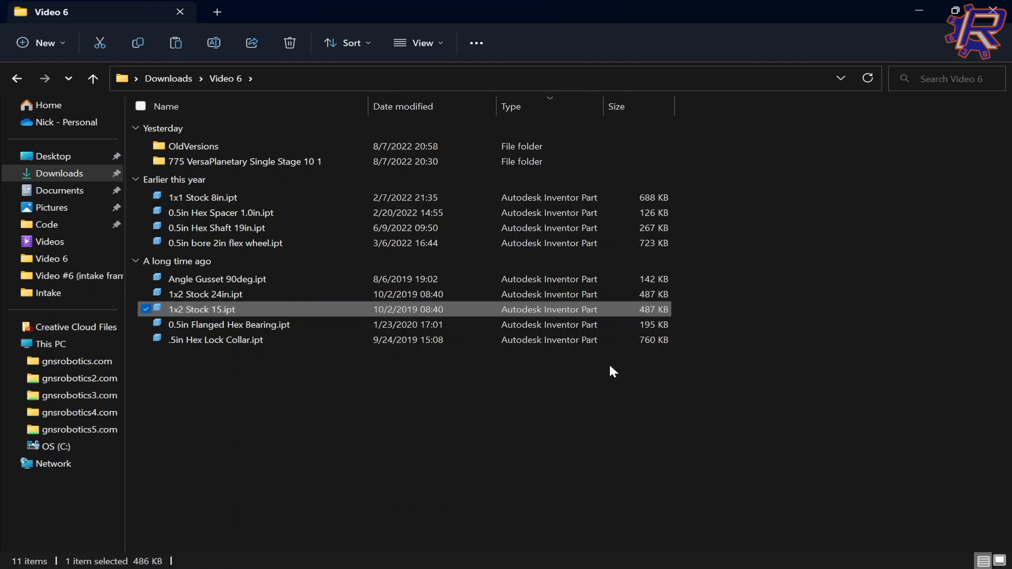
Open 1x2 Stock 15.ipt in Inventor and measure the tube's upper long edge
double_click(545, 309)
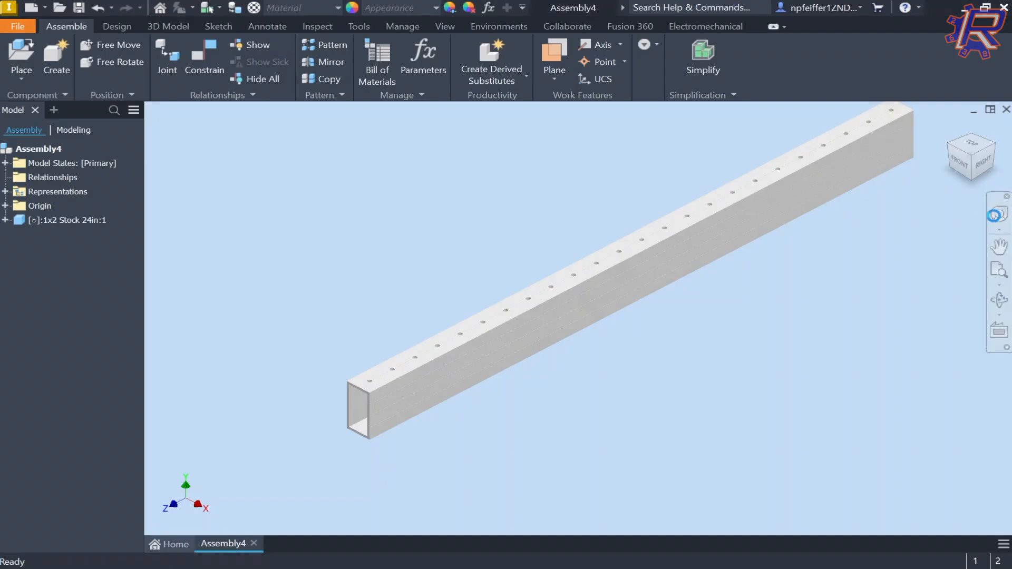
key(m)
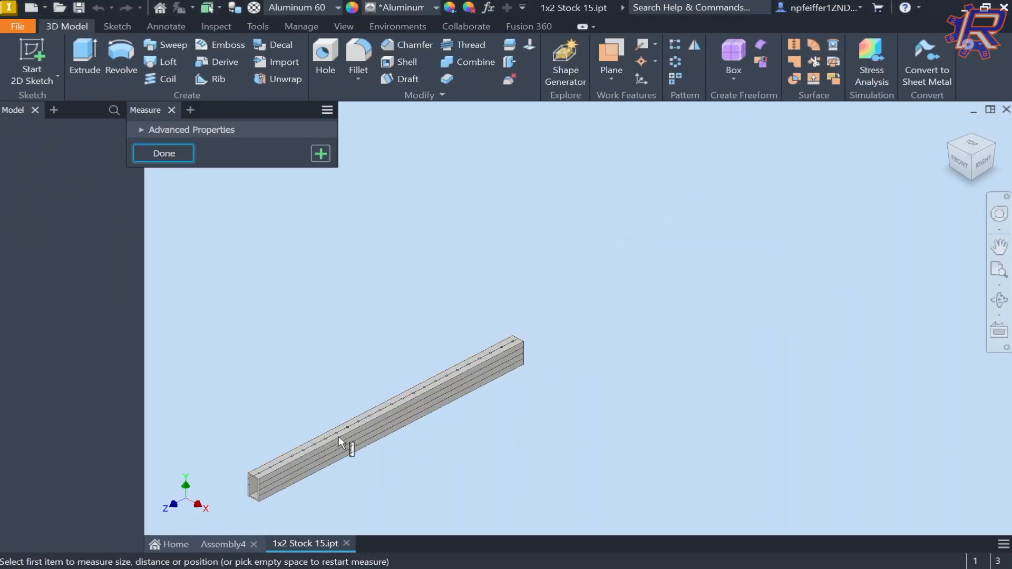
scroll(338, 437, up, 5)
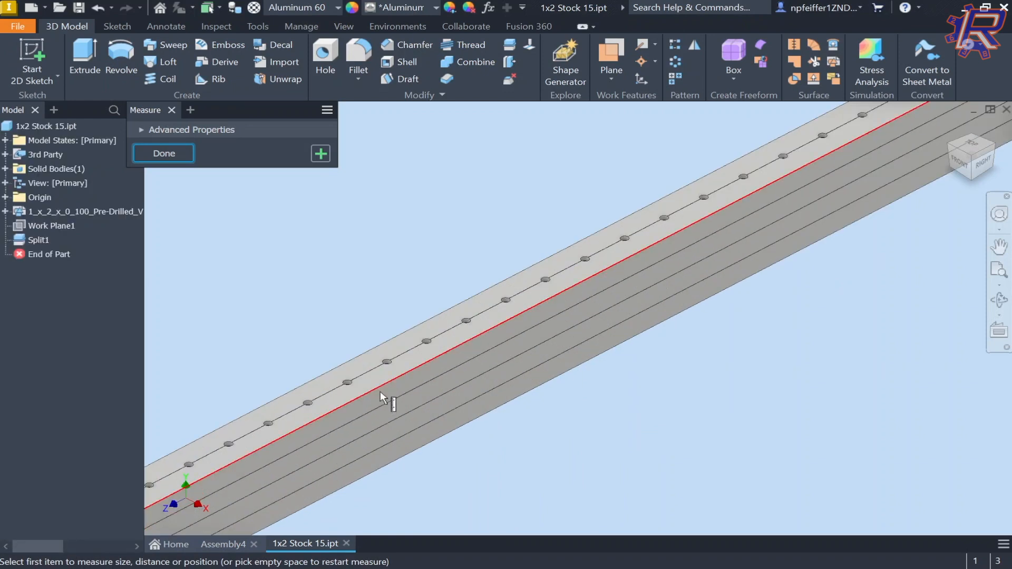
click(380, 391)
key(Escape)
middle_drag(300, 287, 471, 220)
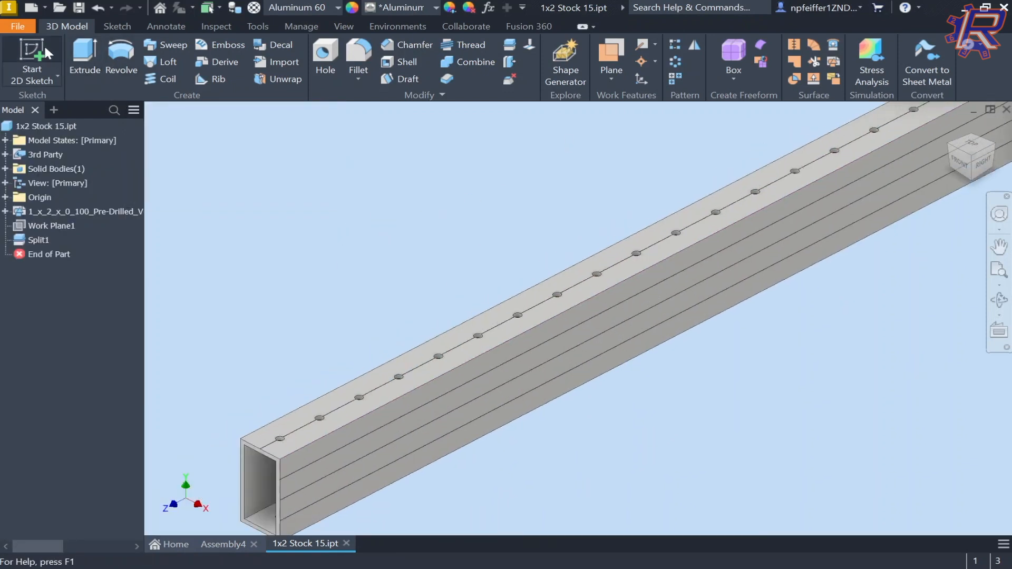
Start a 2D sketch on the open front end face of the tube
click(33, 58)
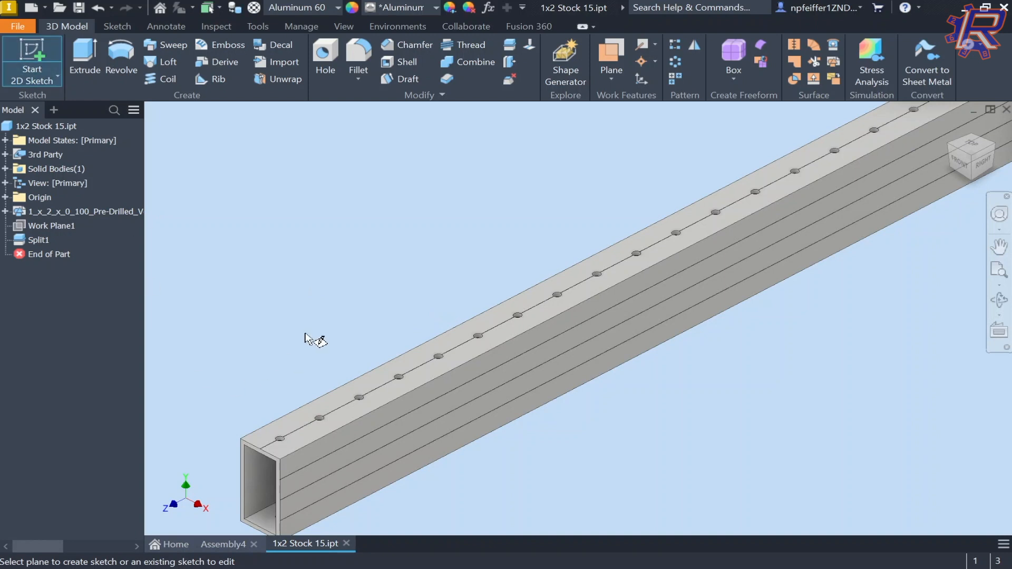
scroll(404, 352, up, 3)
scroll(376, 321, up, 2)
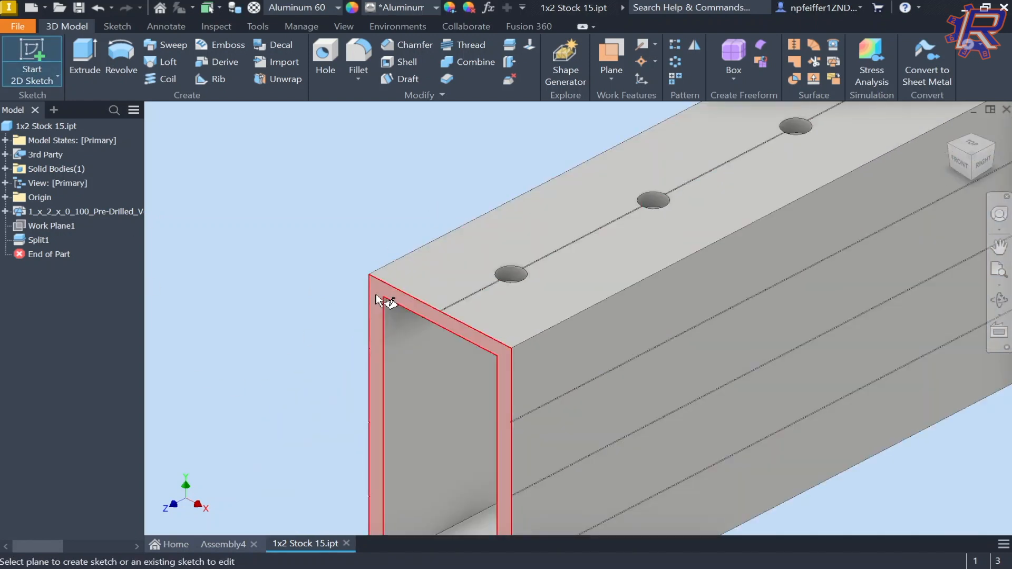
click(401, 278)
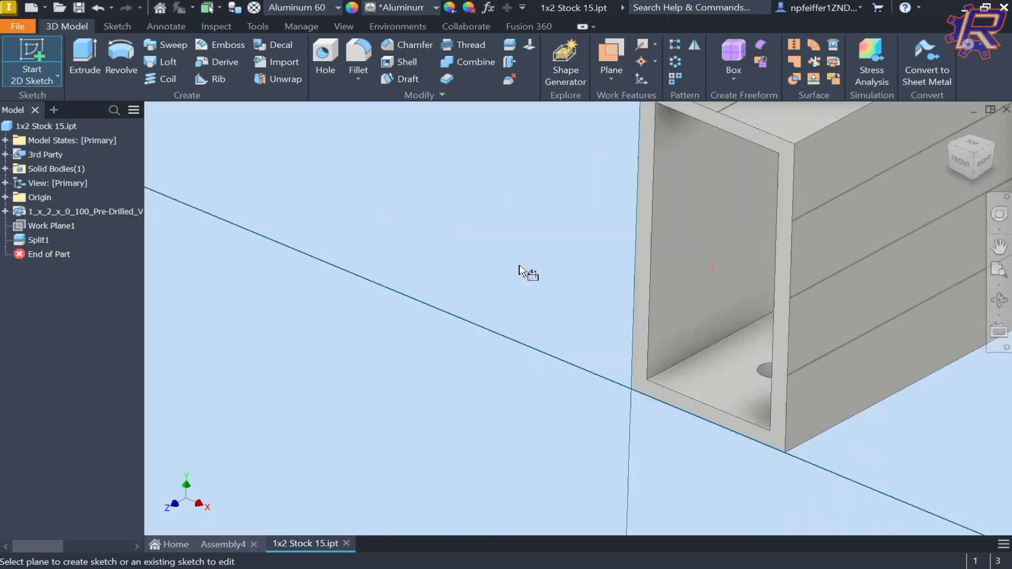
click(534, 244)
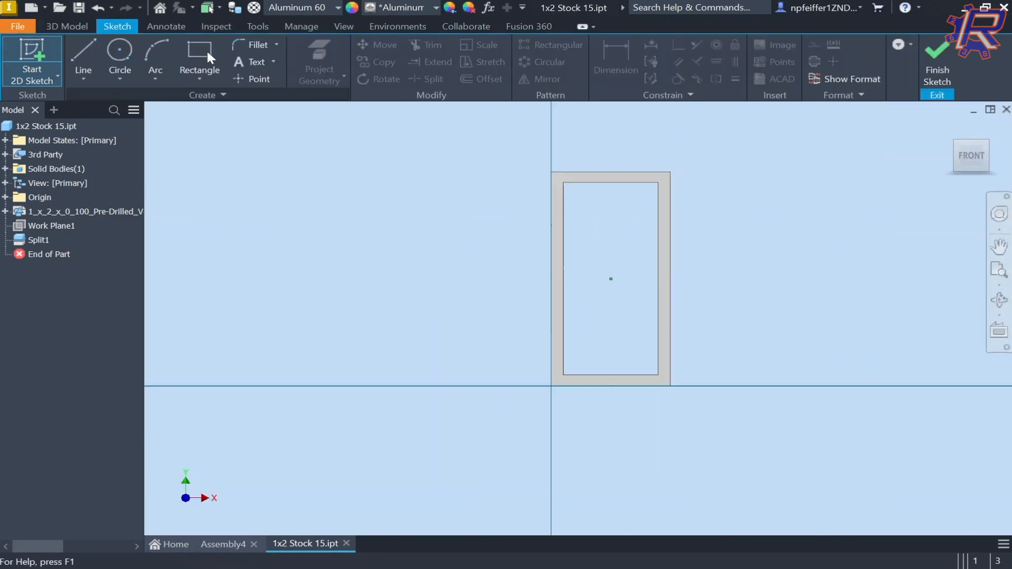
Sketch a rectangle that fully encloses the tube's end profile and finish the sketch
click(200, 52)
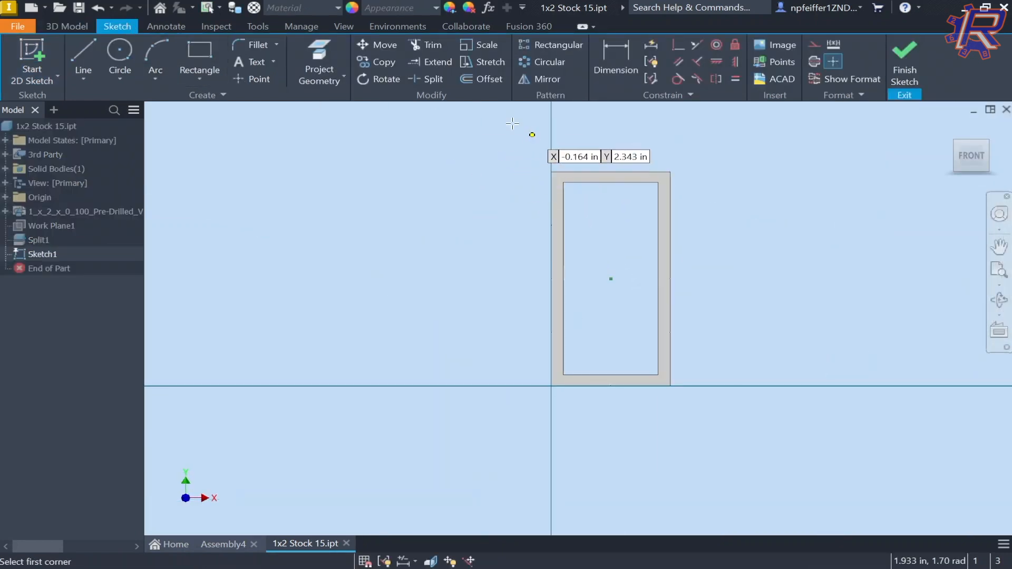
click(465, 127)
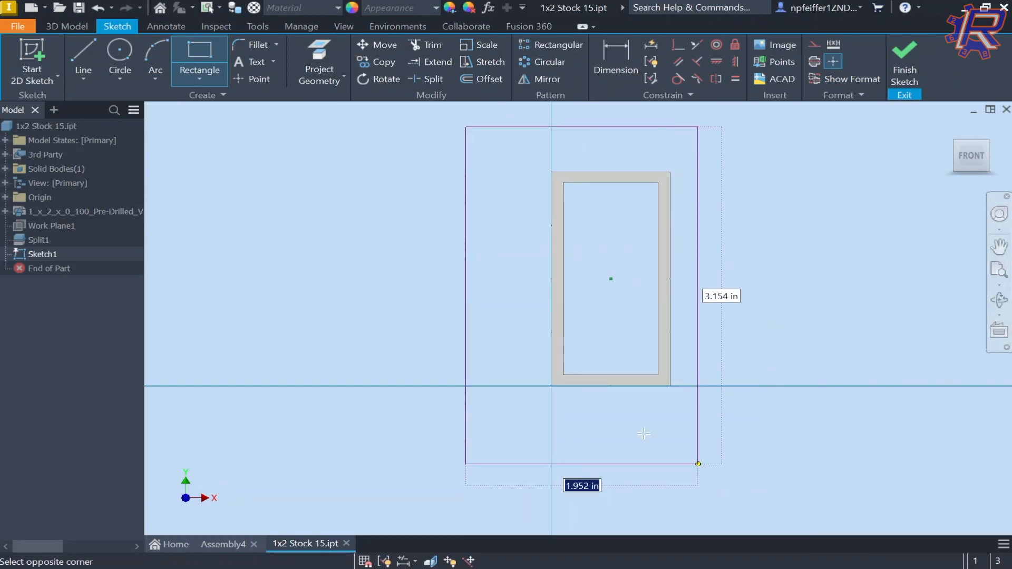
click(802, 475)
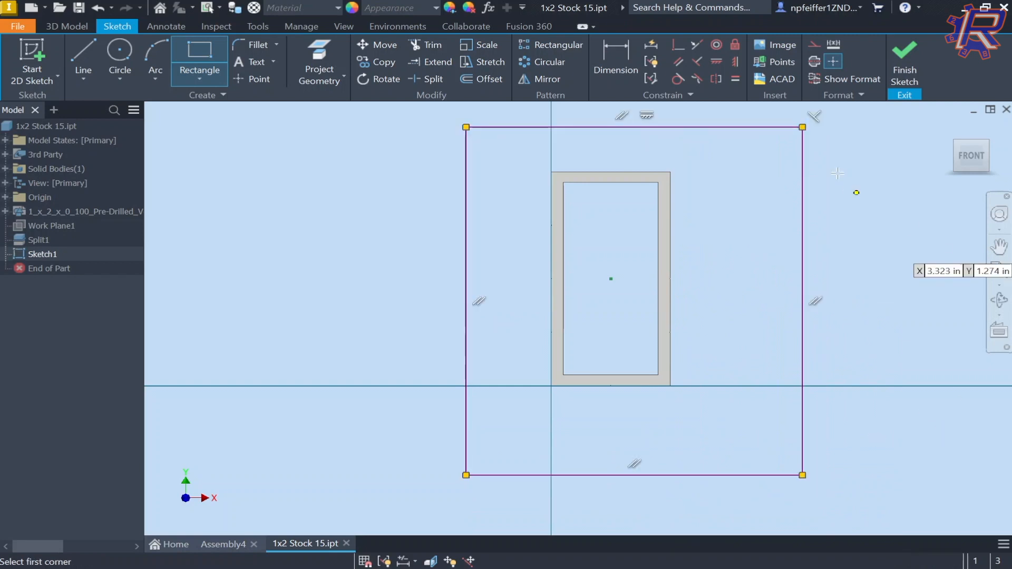
click(905, 59)
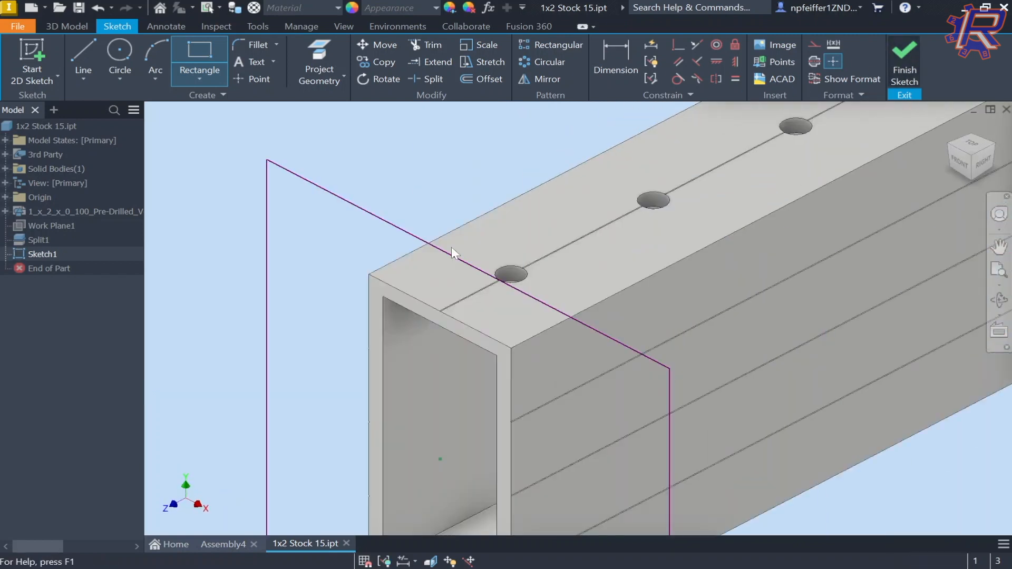
Extrude the rectangle 9 in into the tube as a cut, using the flipped direction
click(83, 64)
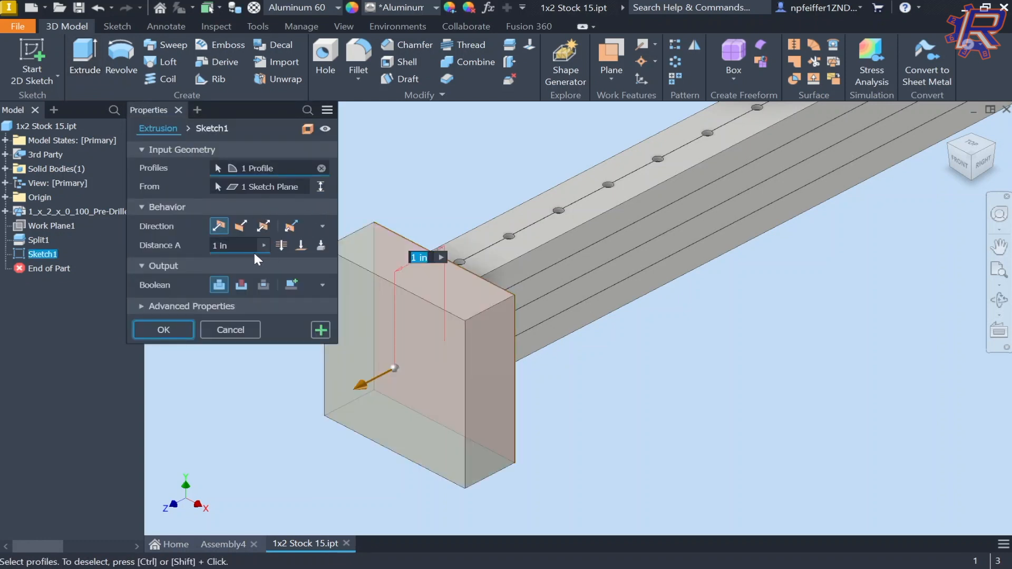
click(240, 226)
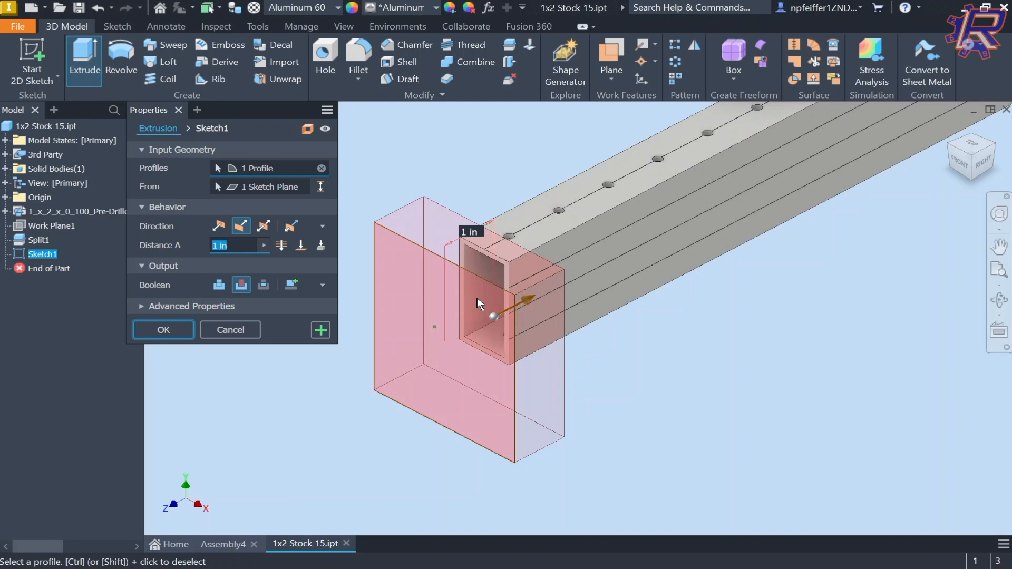
text(9in)
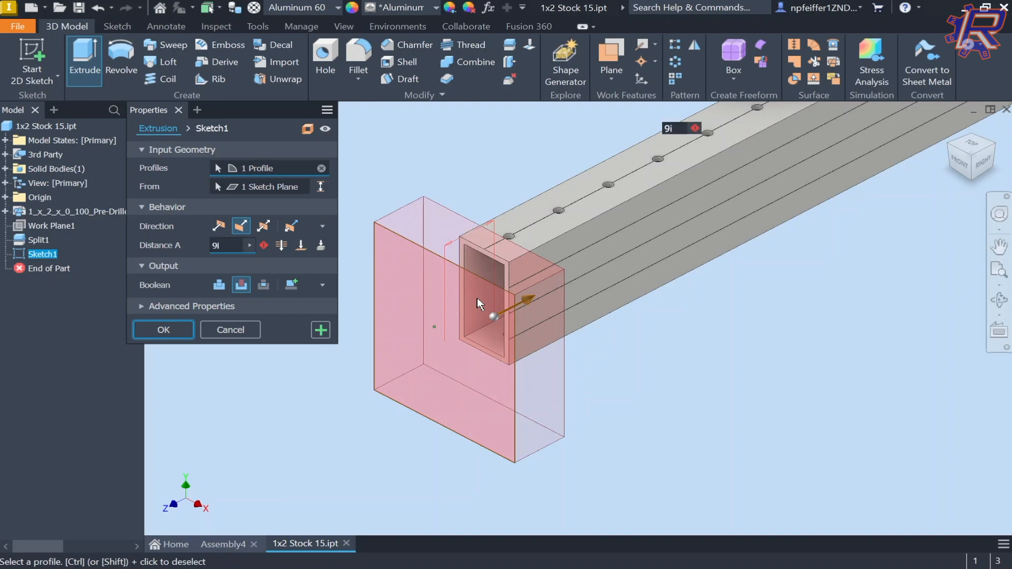
click(160, 330)
Measure the length of the shortened tube's upper long edge
scroll(516, 258, down, 5)
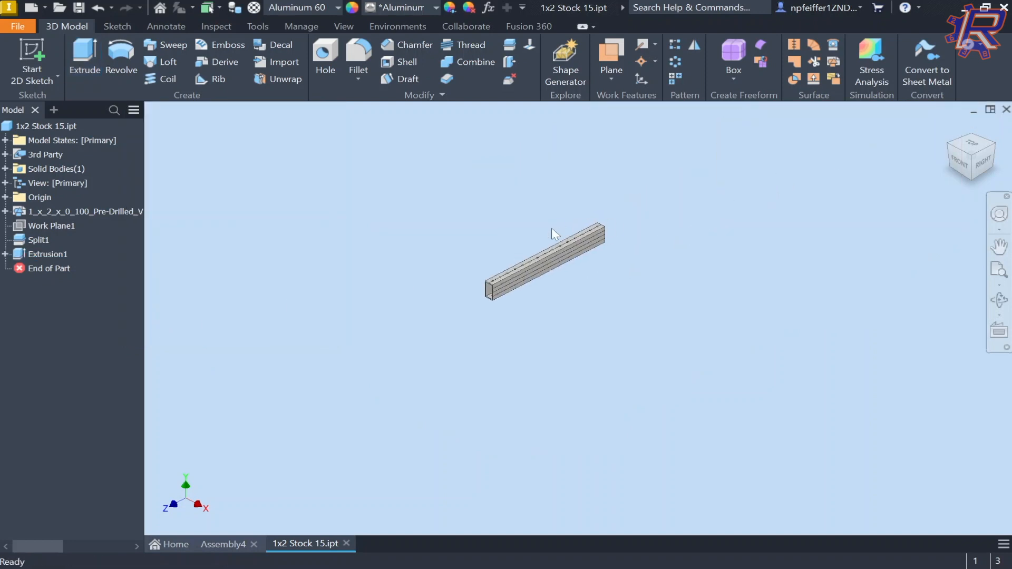
scroll(543, 293, up, 5)
key(m)
click(482, 353)
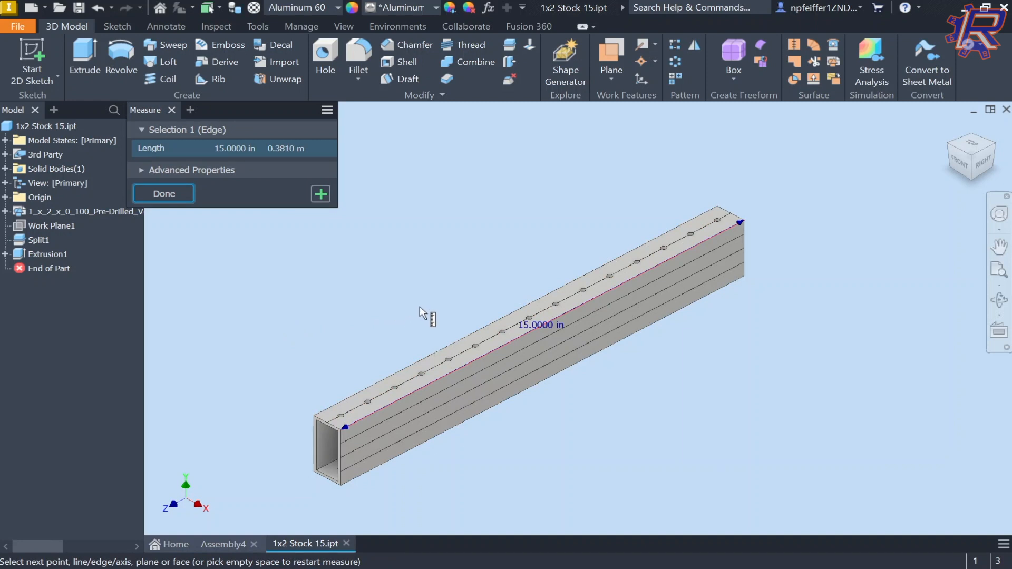
key(Escape)
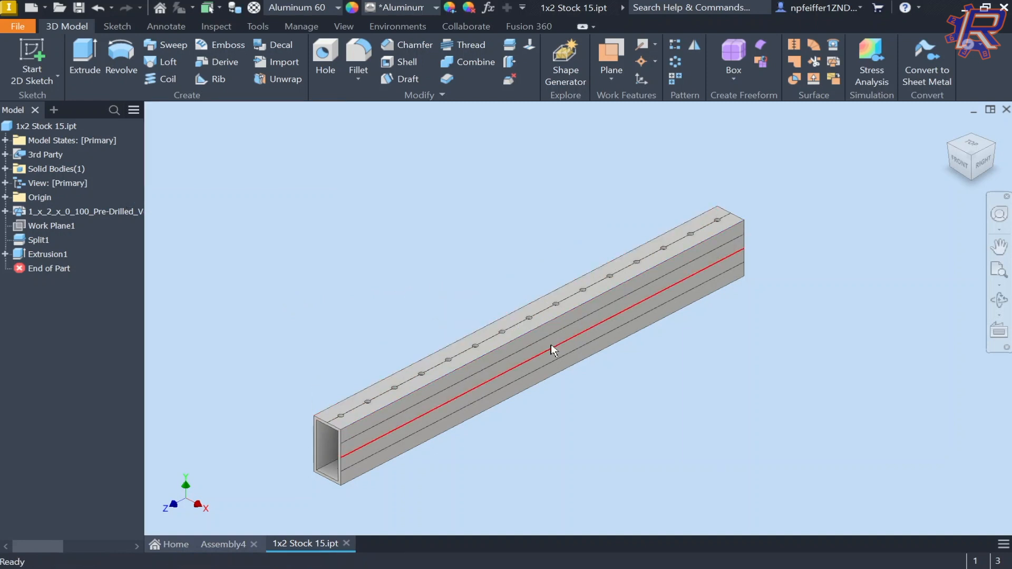
Close the 15-inch part and duplicate 1x2 Stock 24in.ipt in the Video 6 folder, naming the copy 1x2 Stock 10in.ipt
click(347, 542)
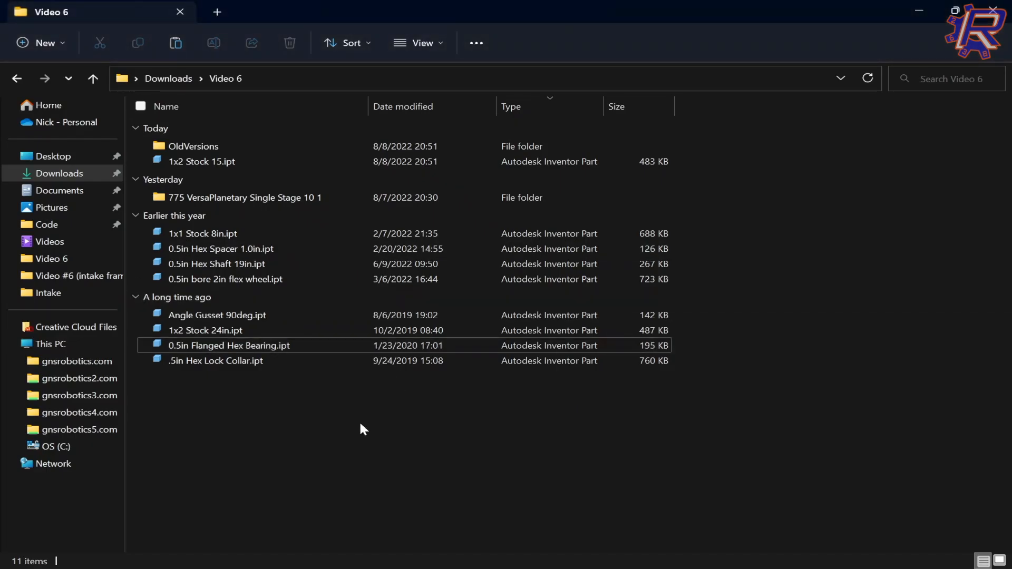
click(276, 335)
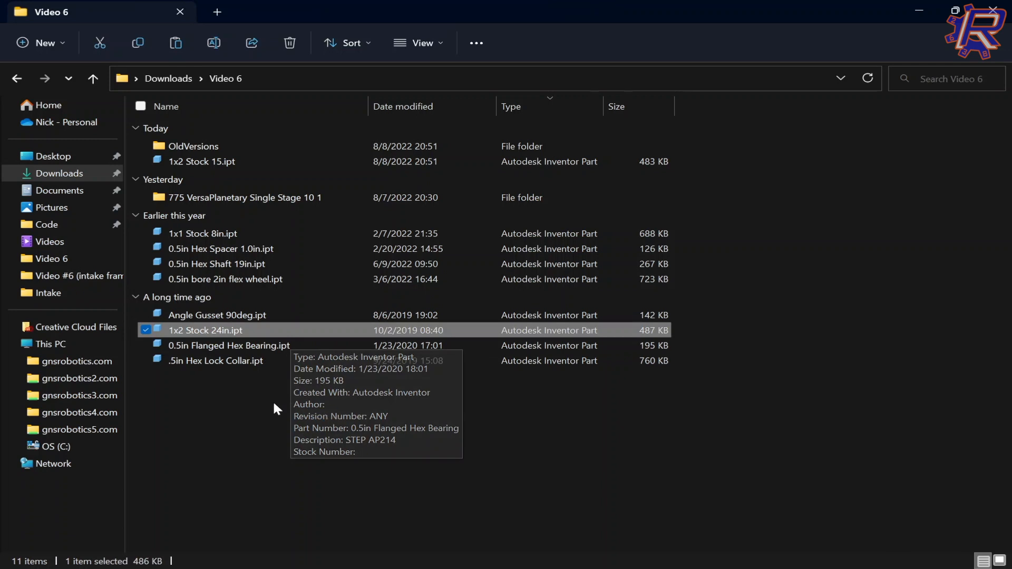
key(ctrl+c)
key(ctrl+v)
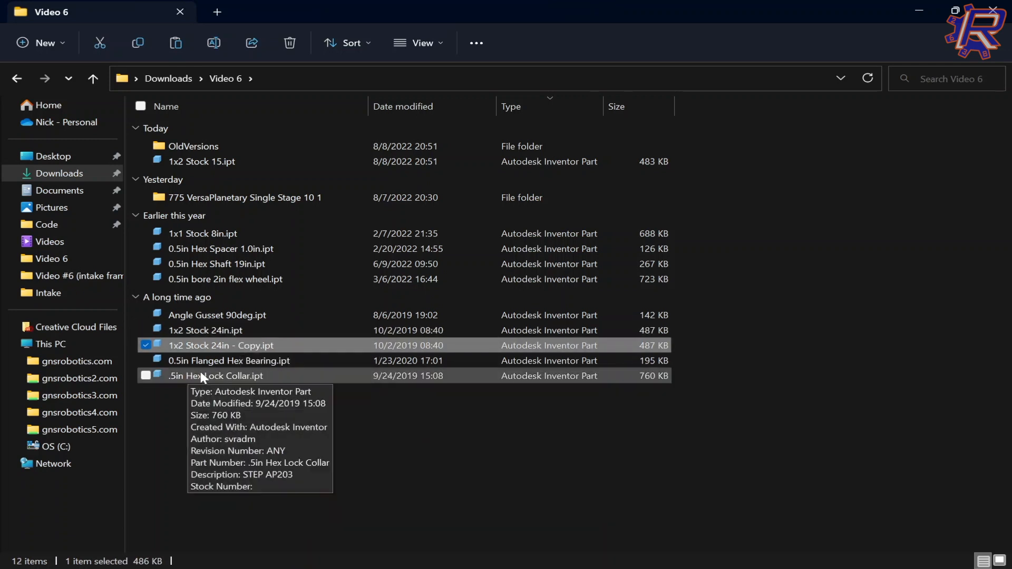
click(263, 348)
click(264, 347)
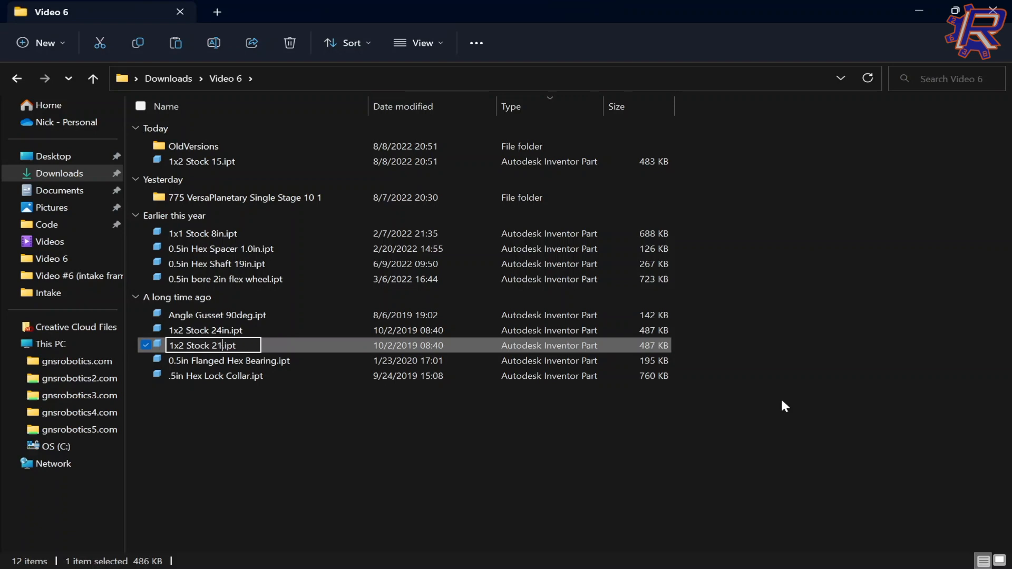
key(Return)
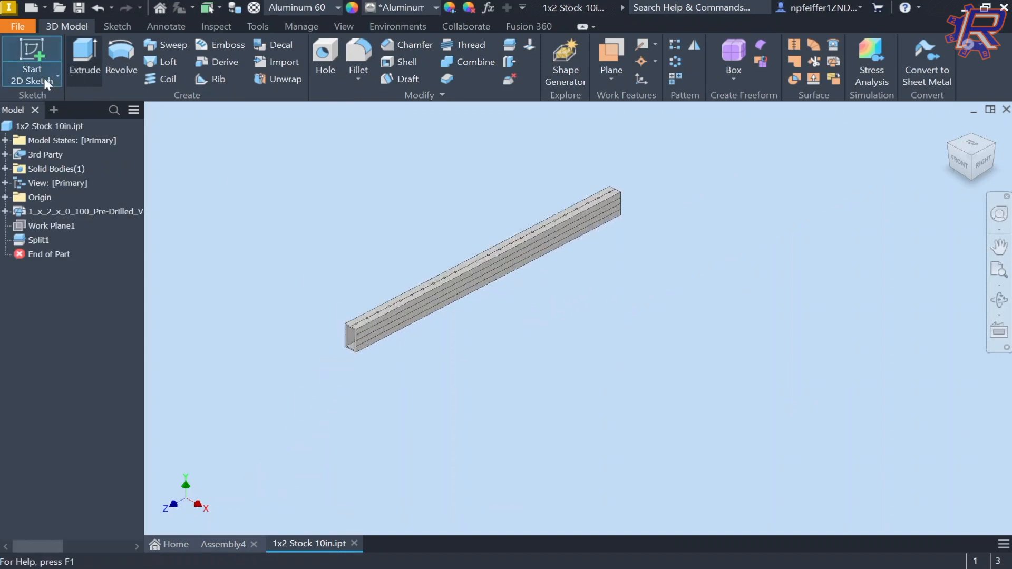
Start a 2D sketch on the new part's front end face, draw a rectangle enclosing the tube profile and finish the sketch
click(45, 61)
scroll(327, 343, up, 5)
scroll(490, 198, up, 3)
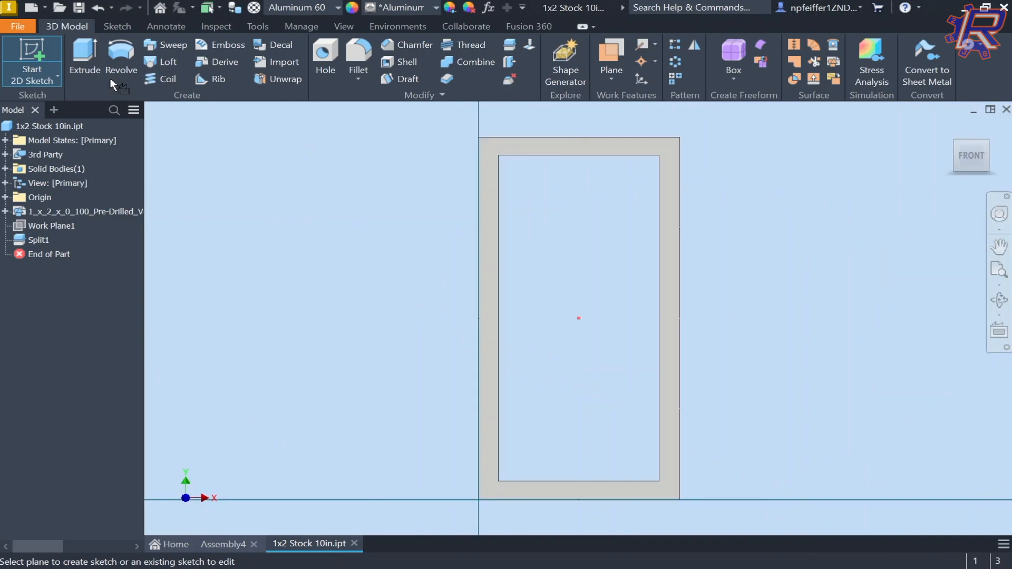
click(211, 60)
scroll(382, 190, down, 3)
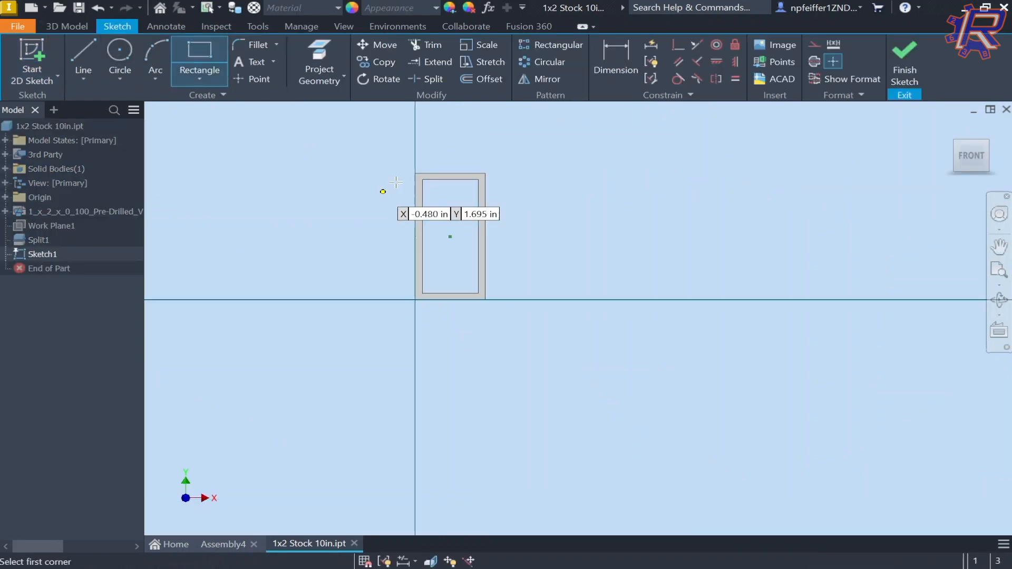
click(377, 136)
click(561, 342)
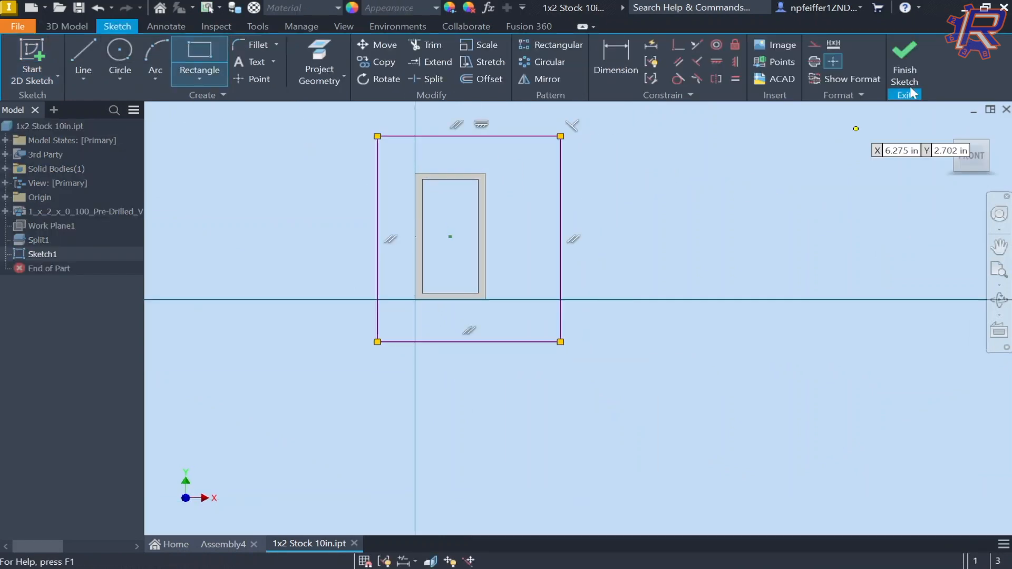
click(914, 60)
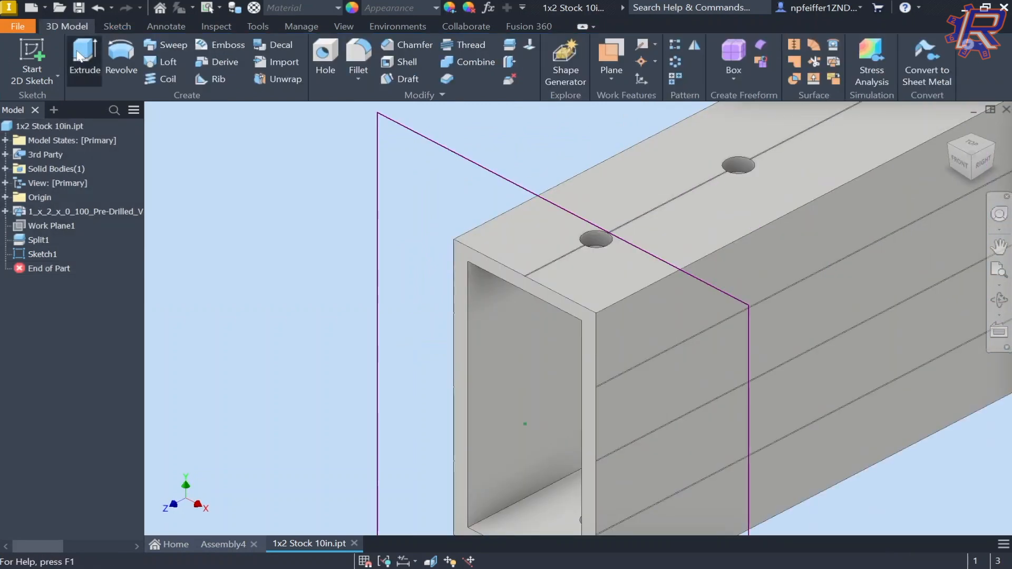
Shorten the tube to 10 in by extruding the rectangle into it as a cut, using the flipped direction
click(78, 56)
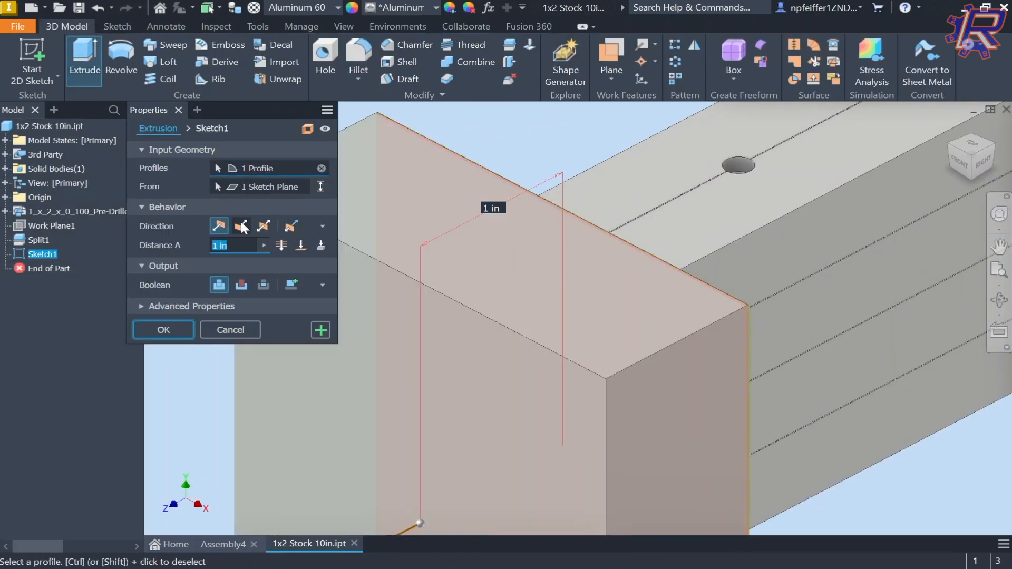
click(238, 245)
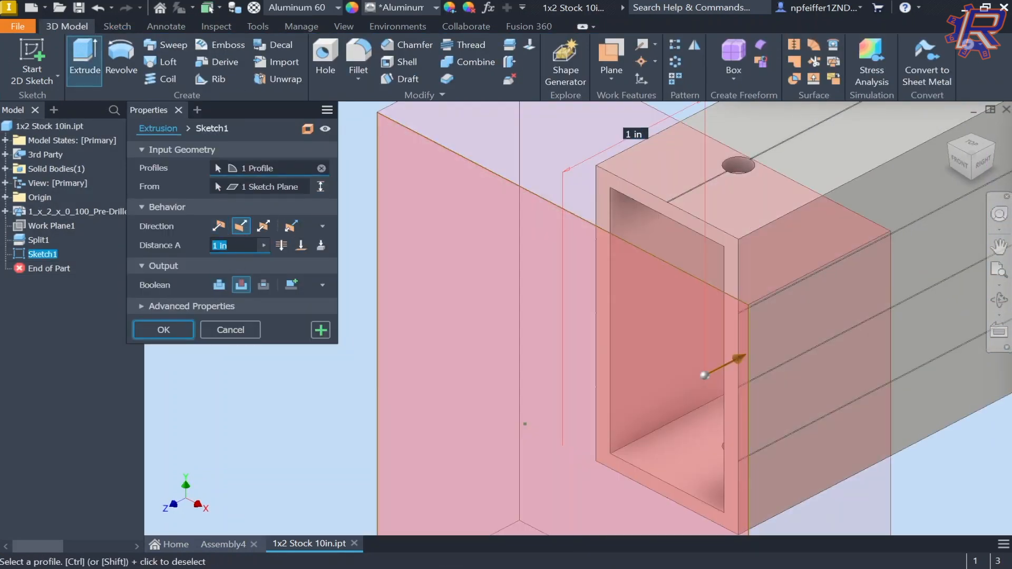
key(Return)
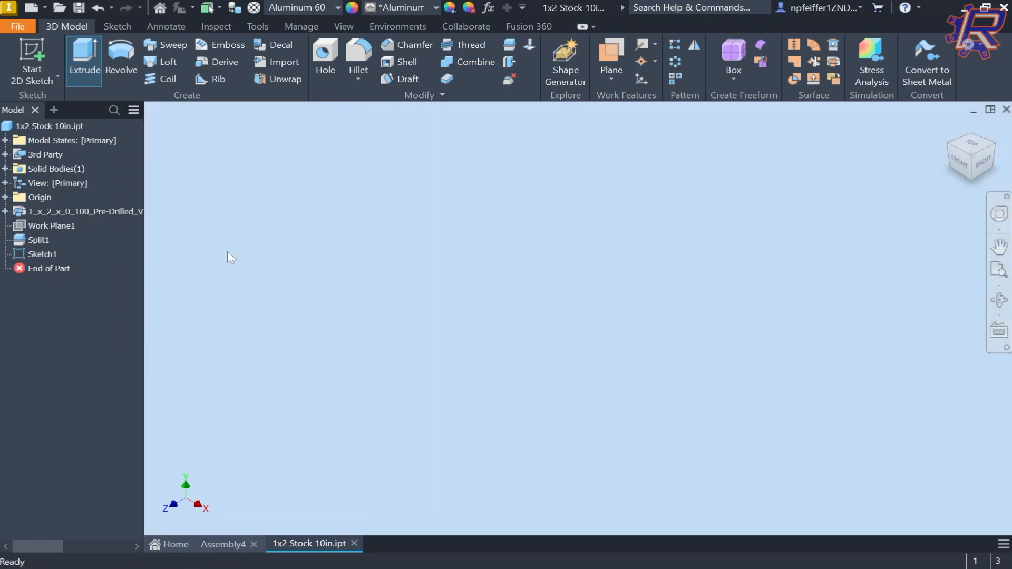
Measure the upper long edge of the tube in 1x2 Stock 10in.ipt
key(F6)
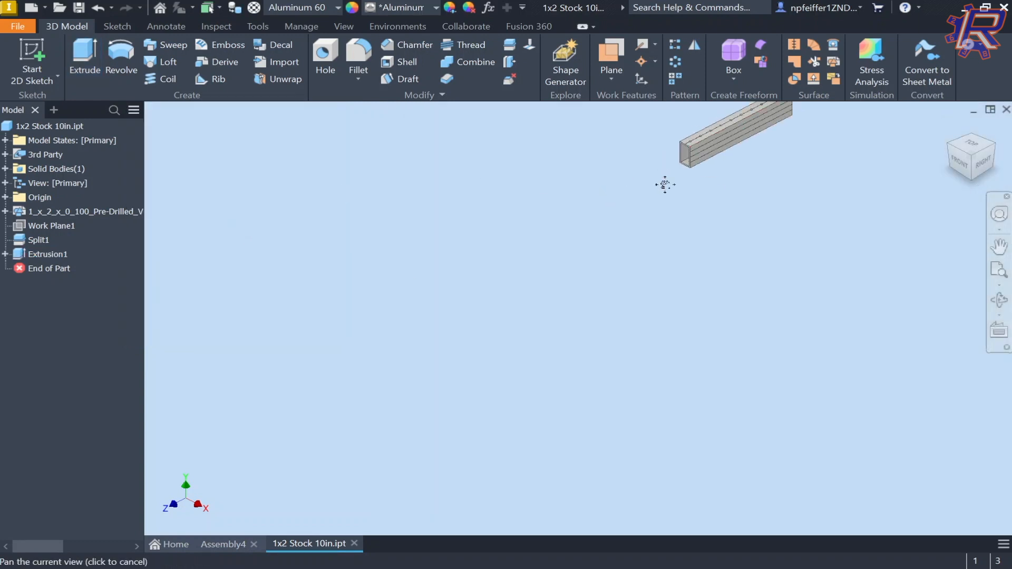
key(m)
click(528, 325)
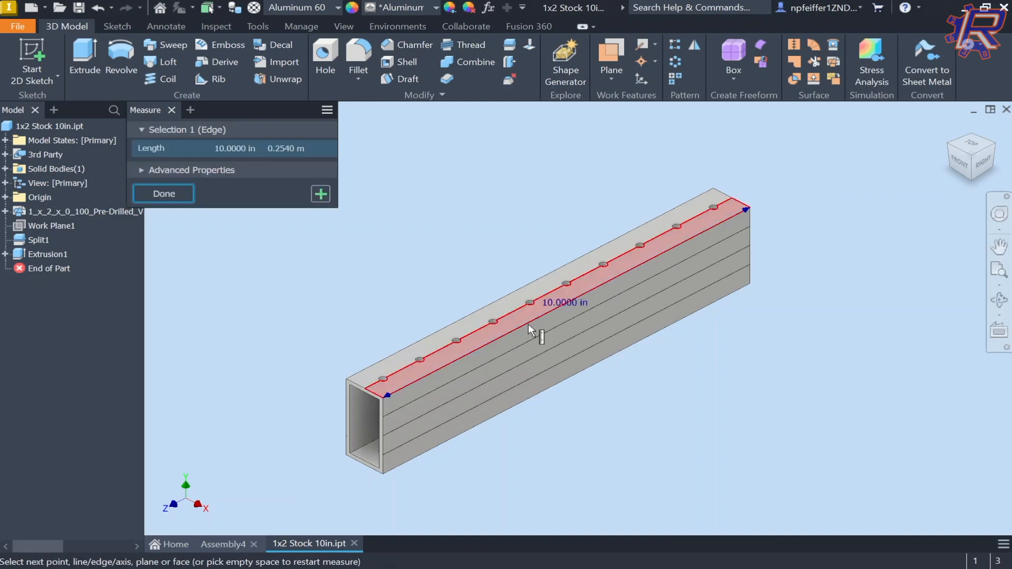
key(Escape)
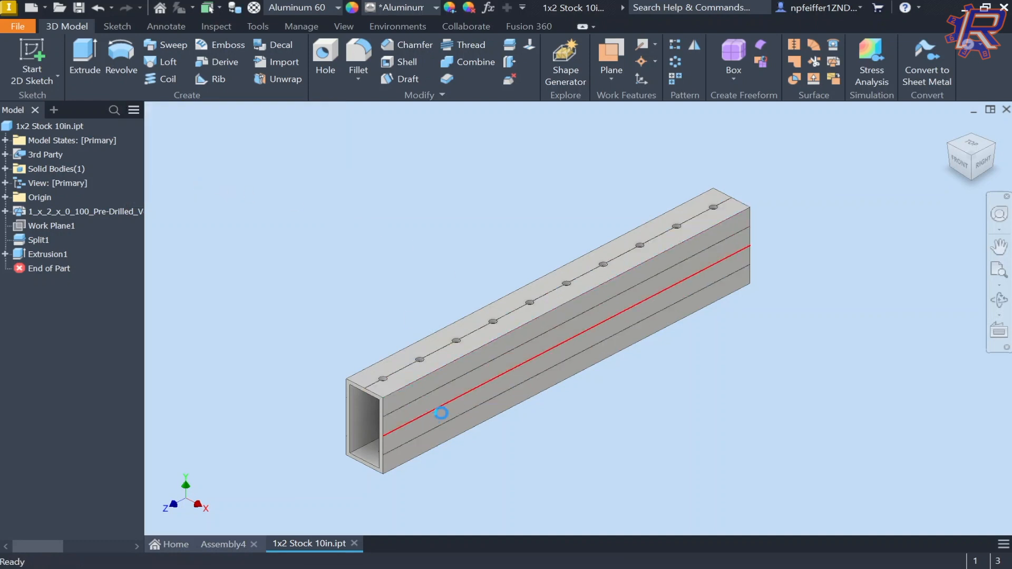
Close the 10-inch part and delete the 1x2 Stock 24in component from Assembly4
click(355, 543)
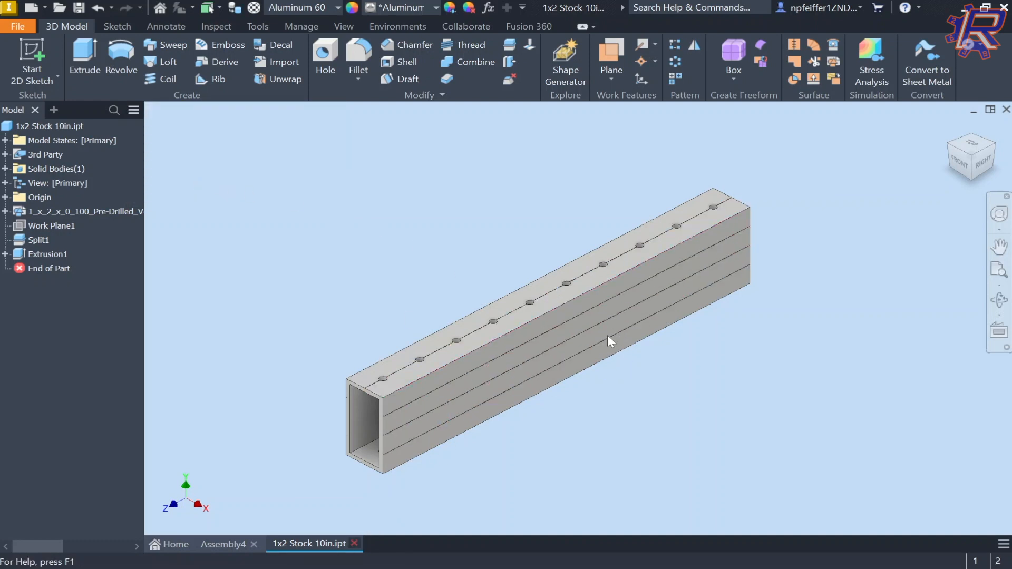
click(497, 326)
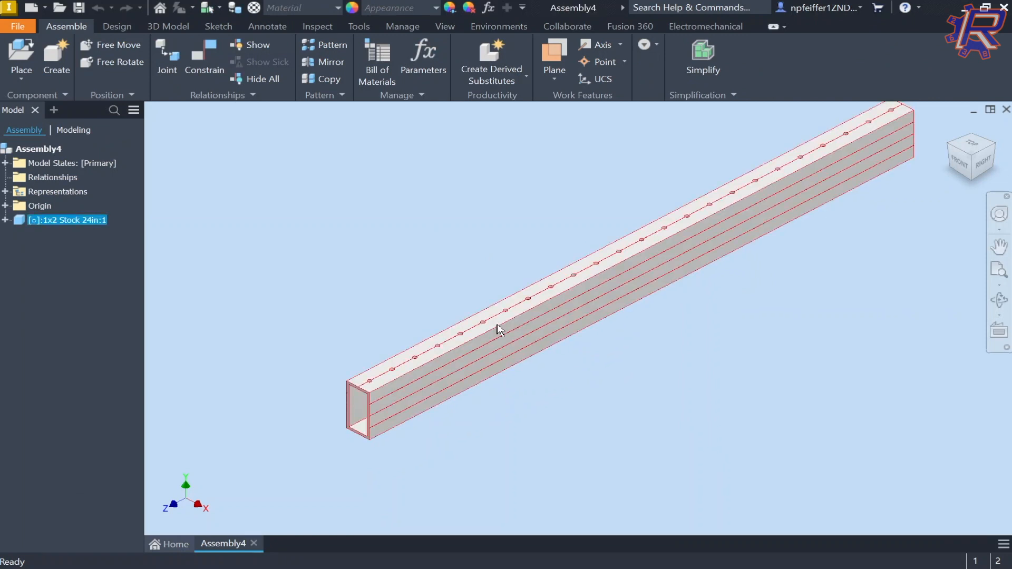
key(Delete)
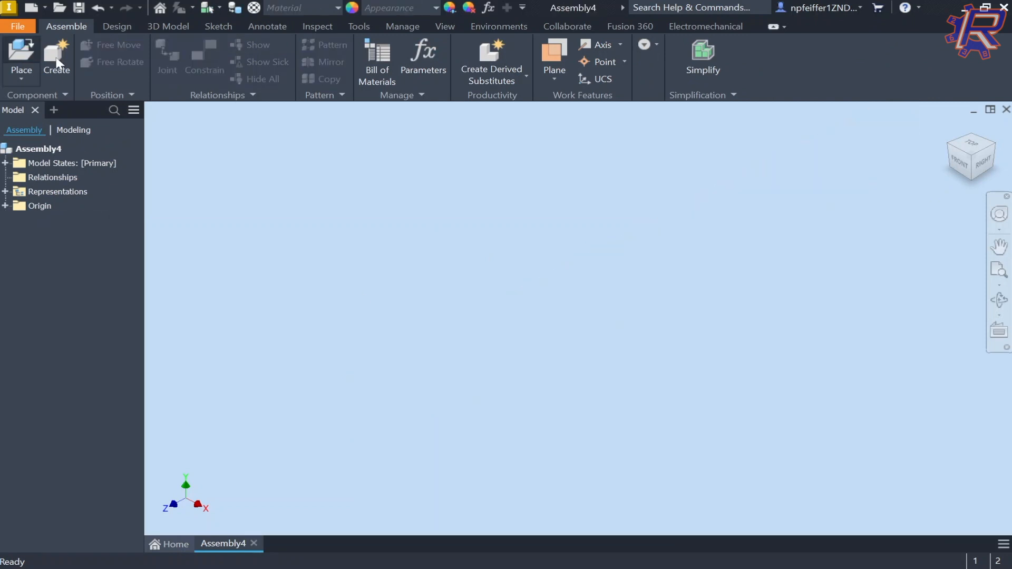
Place one instance each of 1x2 Stock 10in.ipt and 1x2 Stock 15.ipt in the assembly
click(21, 56)
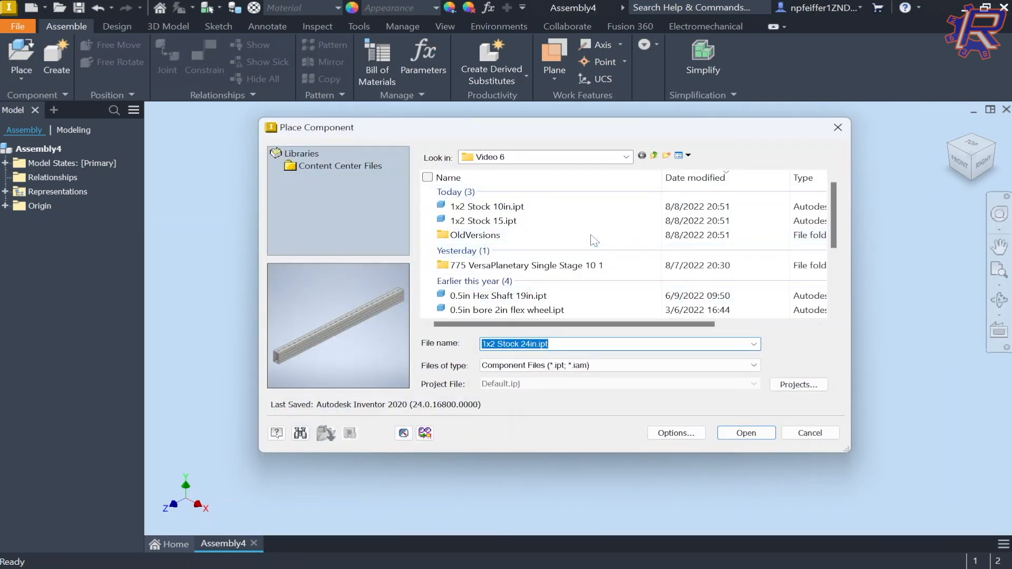
double_click(575, 209)
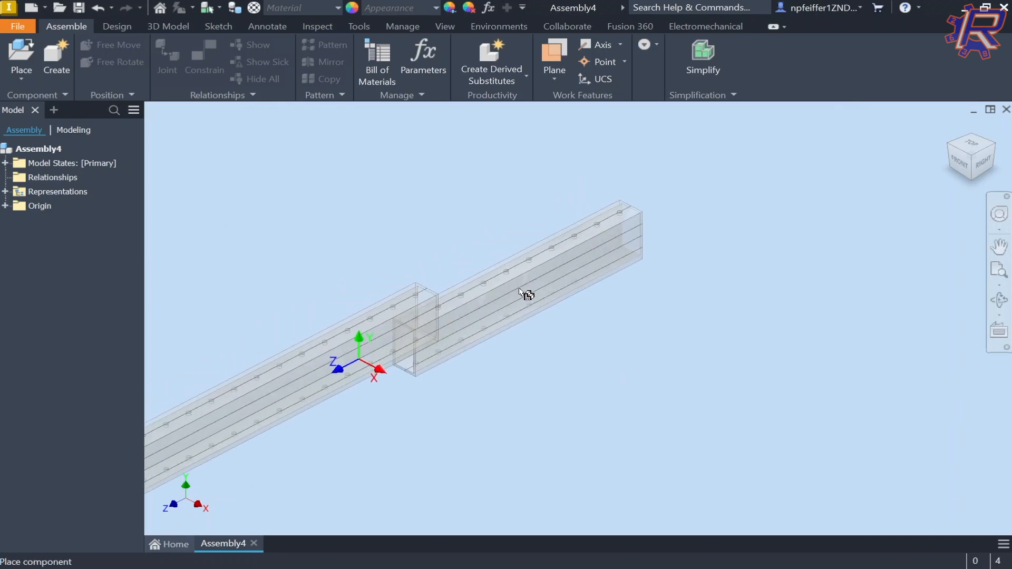
click(520, 292)
key(Escape)
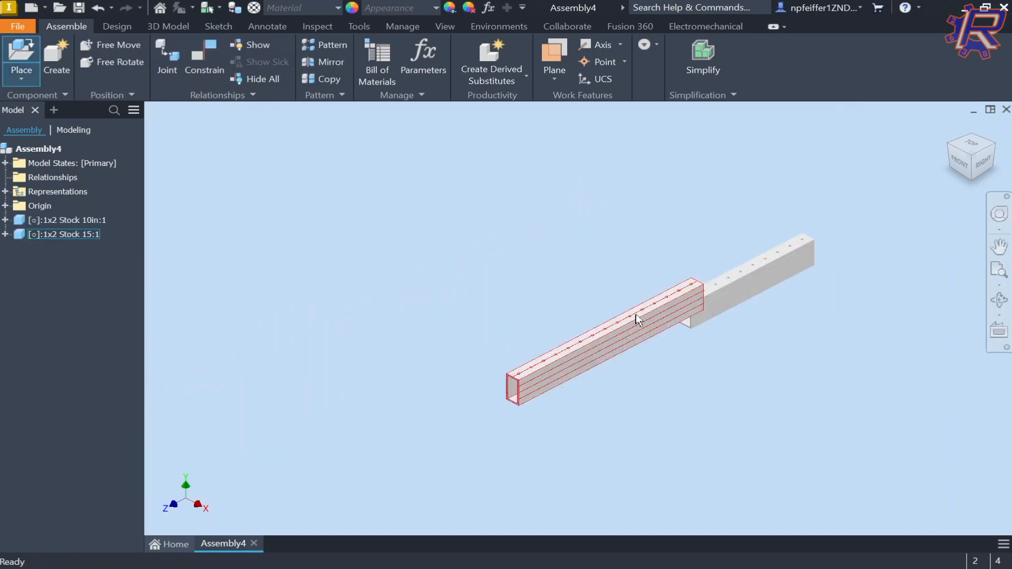
Move the 15-inch tube well clear of the 10-inch tube so the two stand apart
drag(636, 317, 991, 286)
scroll(651, 240, up, 1)
middle_drag(779, 250, 444, 244)
scroll(715, 309, up, 4)
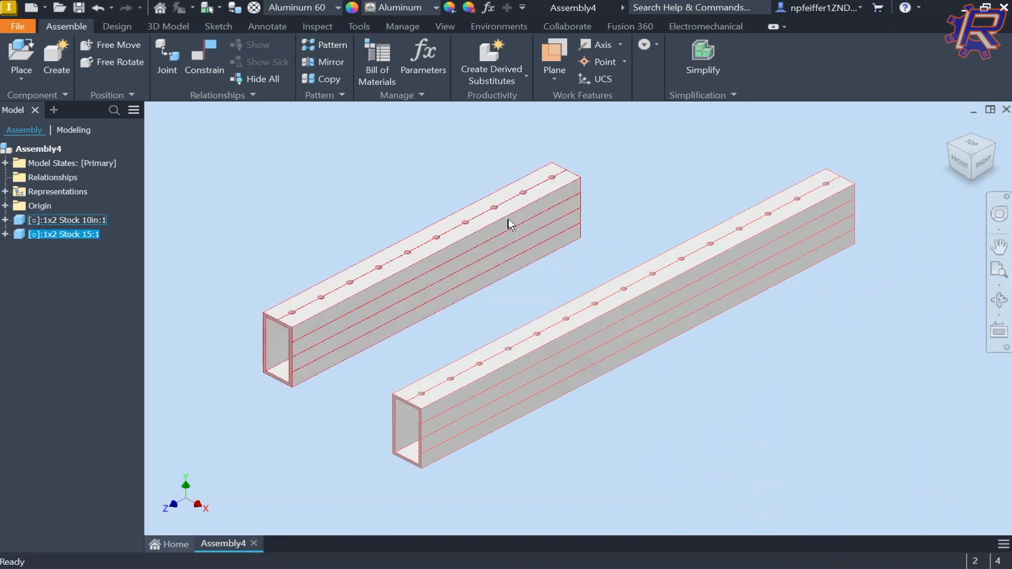
drag(596, 311, 760, 251)
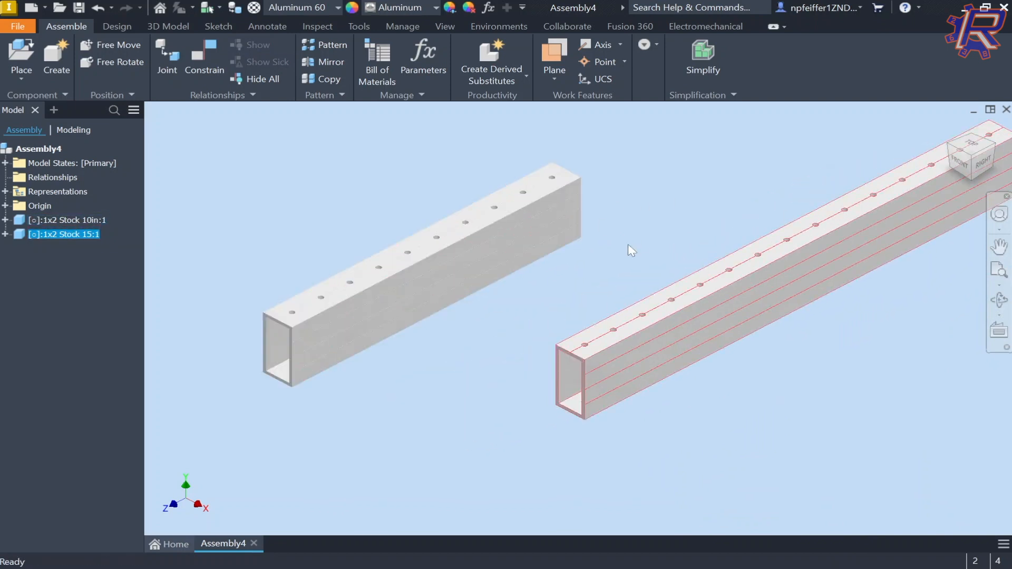
drag(619, 339, 716, 281)
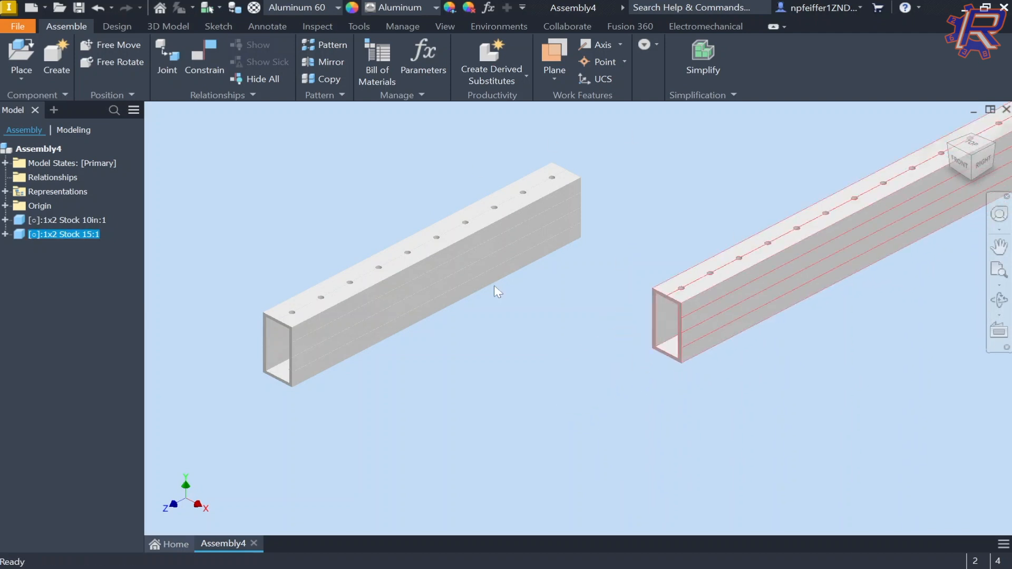
Place one instance of Angle Gusset 90deg in the assembly, in the open space between the two tubes
click(21, 53)
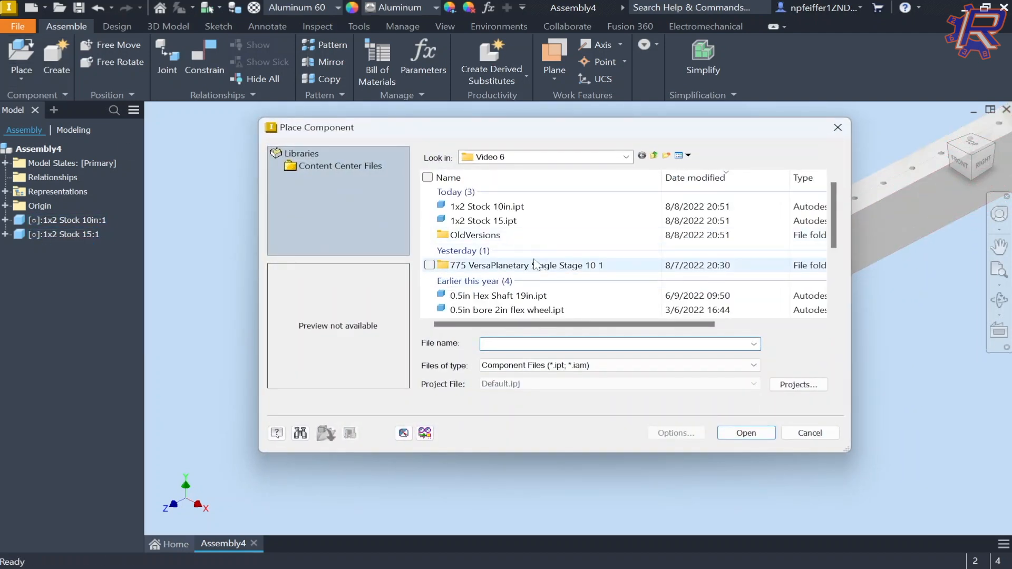
scroll(537, 272, down, 3)
click(536, 297)
double_click(537, 296)
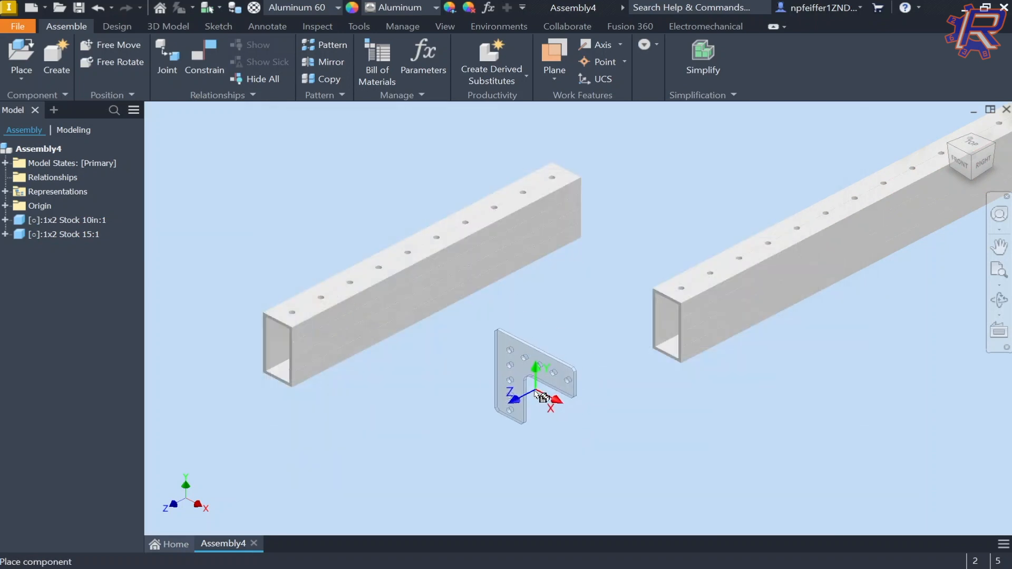
click(535, 398)
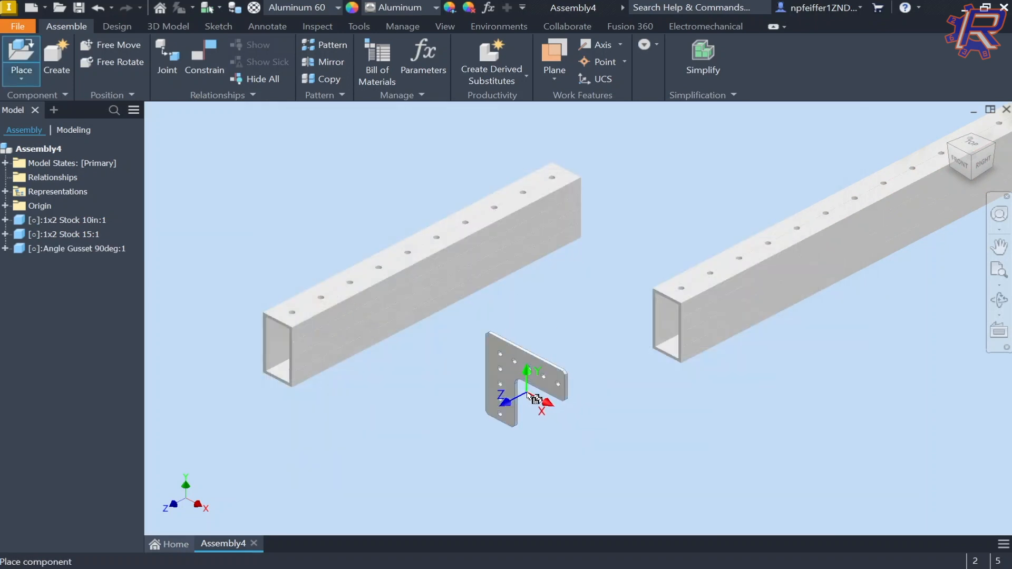
key(Escape)
middle_drag(450, 392, 464, 310)
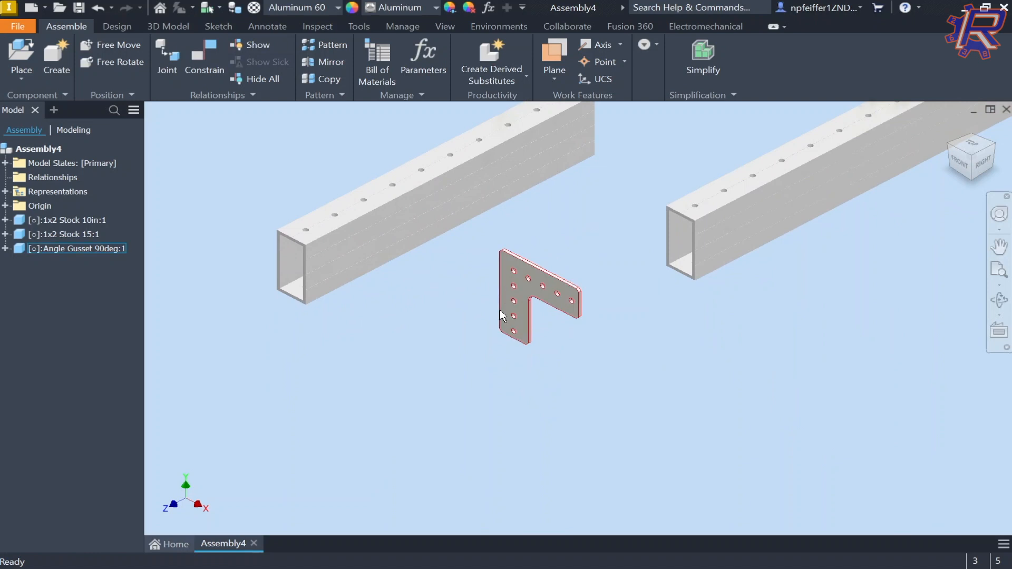
Mate the near open end of the 15-inch tube to the long side face of the 10-inch tube with 0 in offset
key(Page_Up)
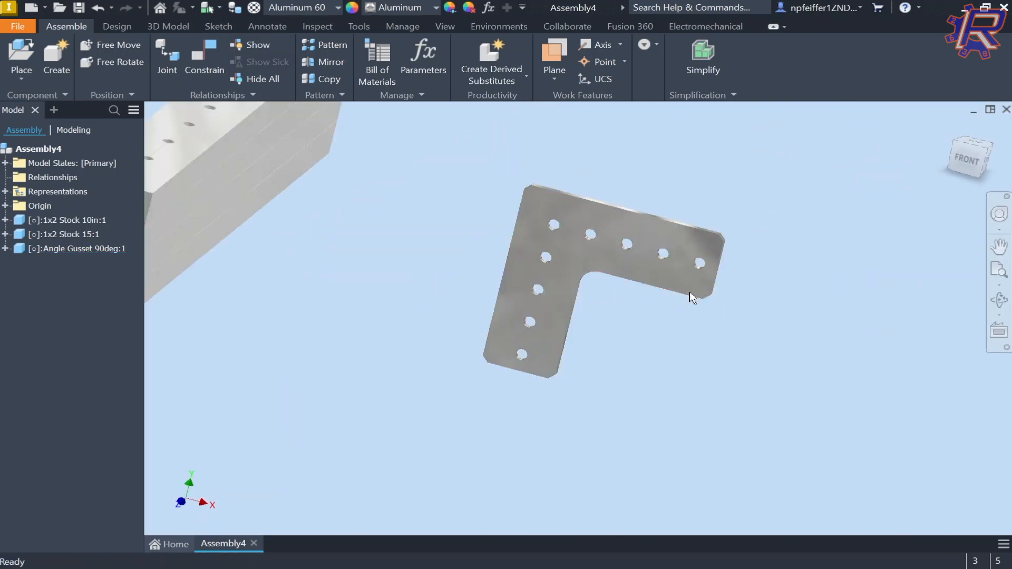
scroll(664, 211, down, 5)
middle_drag(671, 160, 603, 324)
shift+middle_drag(589, 244, 572, 223)
scroll(573, 219, down, 3)
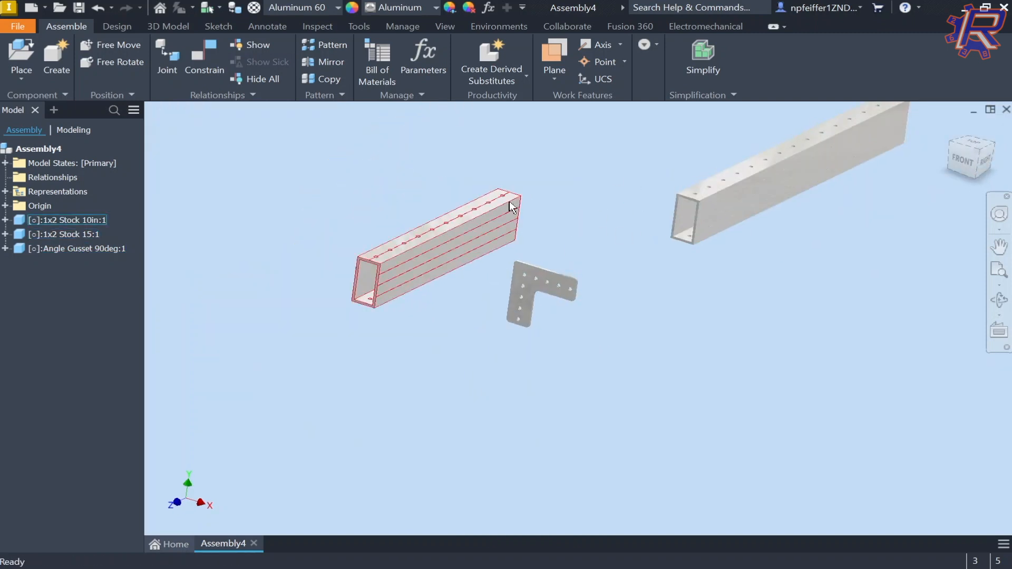
scroll(552, 211, up, 2)
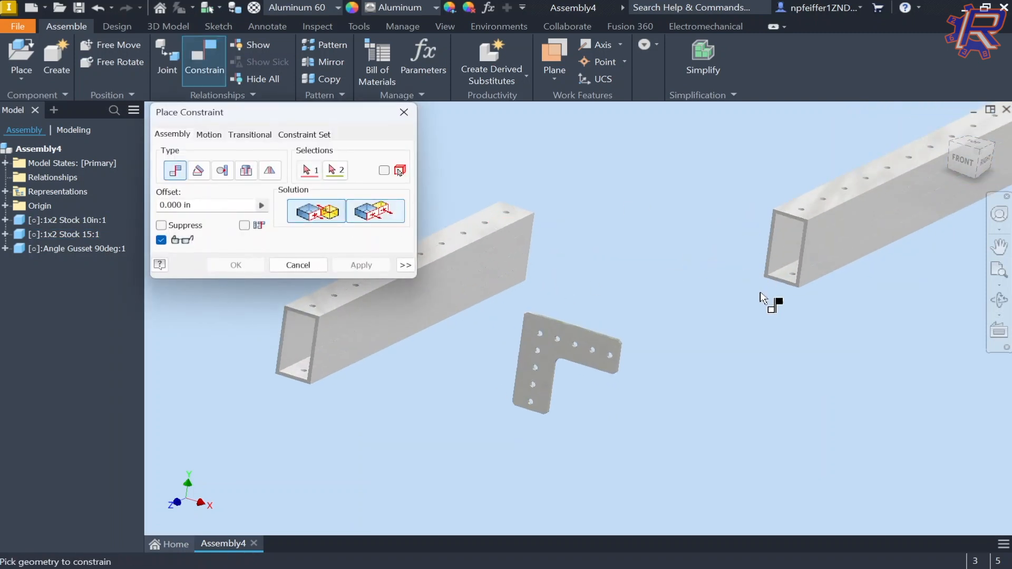
scroll(770, 263, up, 5)
click(840, 167)
scroll(464, 274, down, 3)
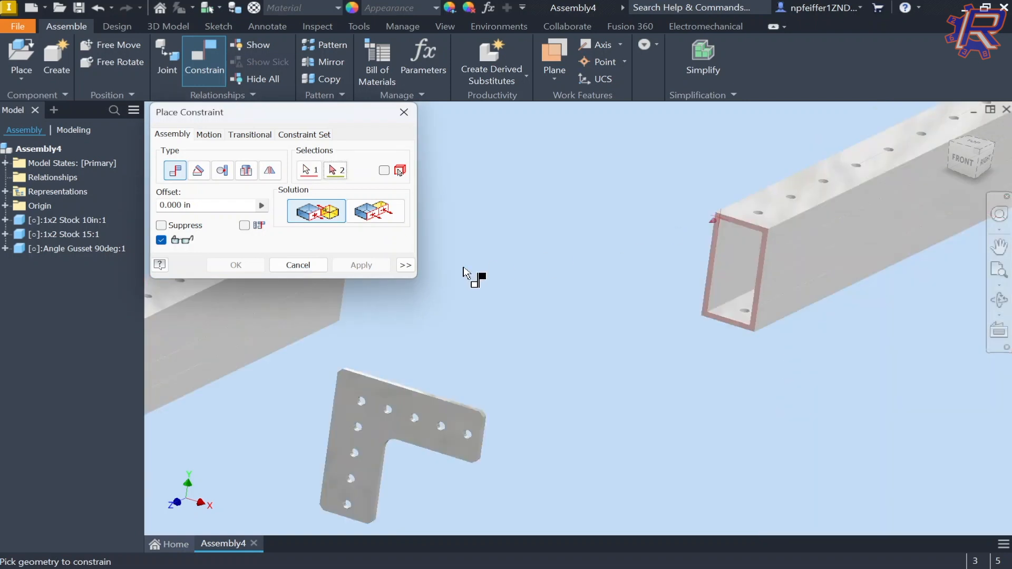
scroll(564, 283, down, 2)
click(550, 243)
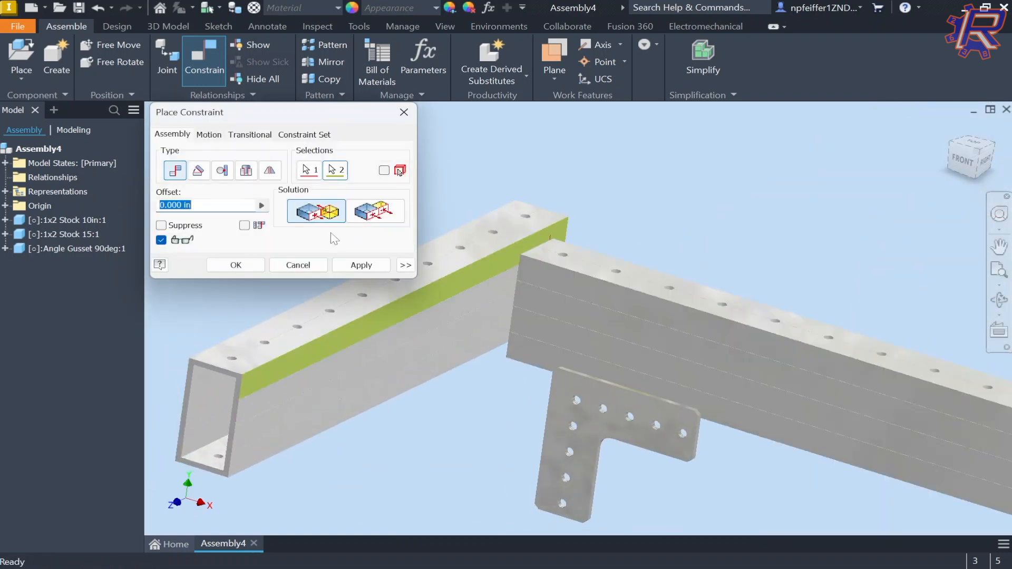
click(236, 265)
Make the upper faces of the 10-inch and 15-inch tubes flush with 0 in offset
key(c)
click(520, 226)
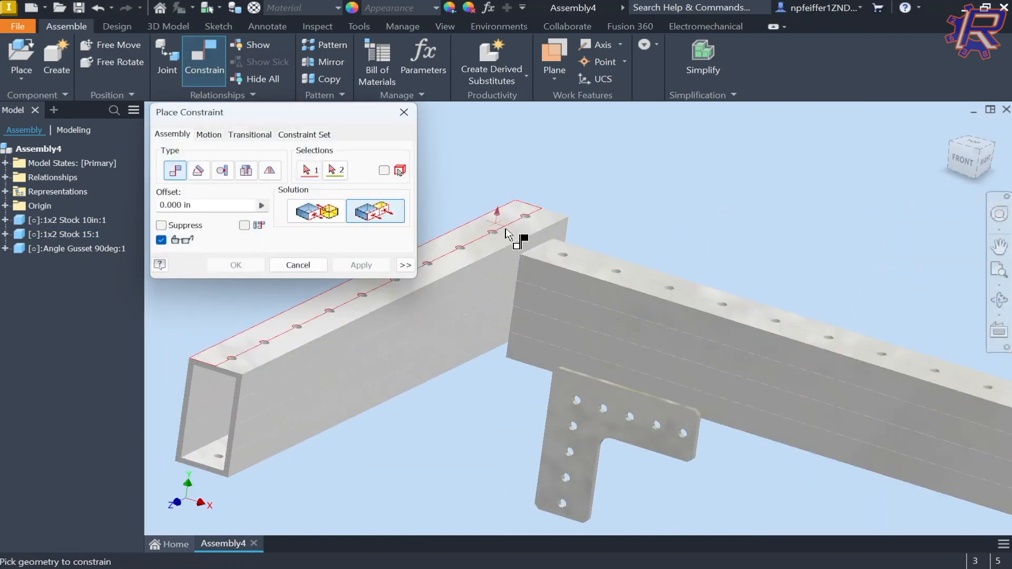
scroll(580, 259, up, 4)
click(534, 198)
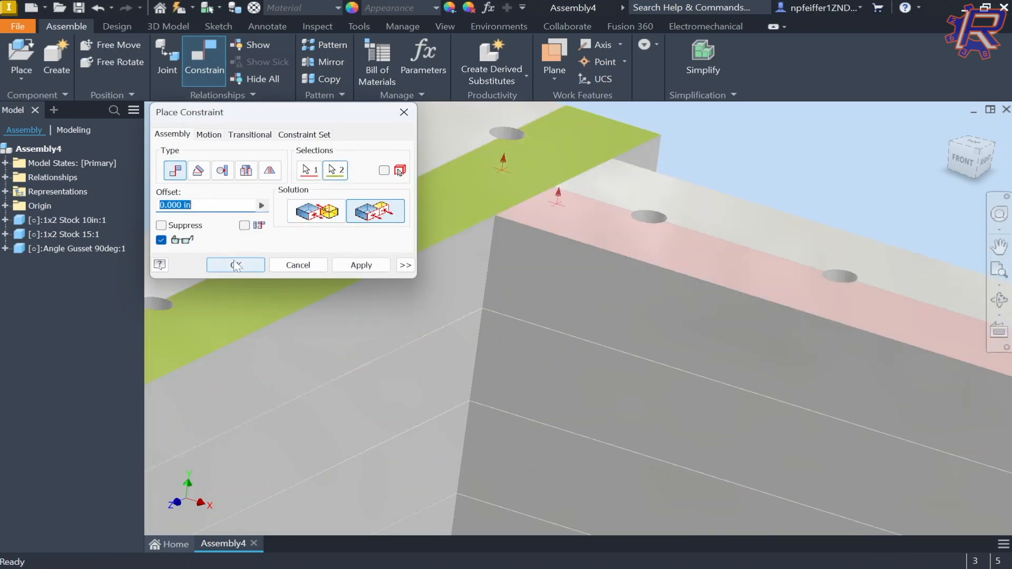
click(236, 265)
Make the outer long side of the 15-inch tube flush with the adjoining open end face of the 10-inch tube
scroll(656, 213, down, 2)
key(c)
scroll(757, 203, down, 5)
shift+middle_drag(757, 203, 564, 193)
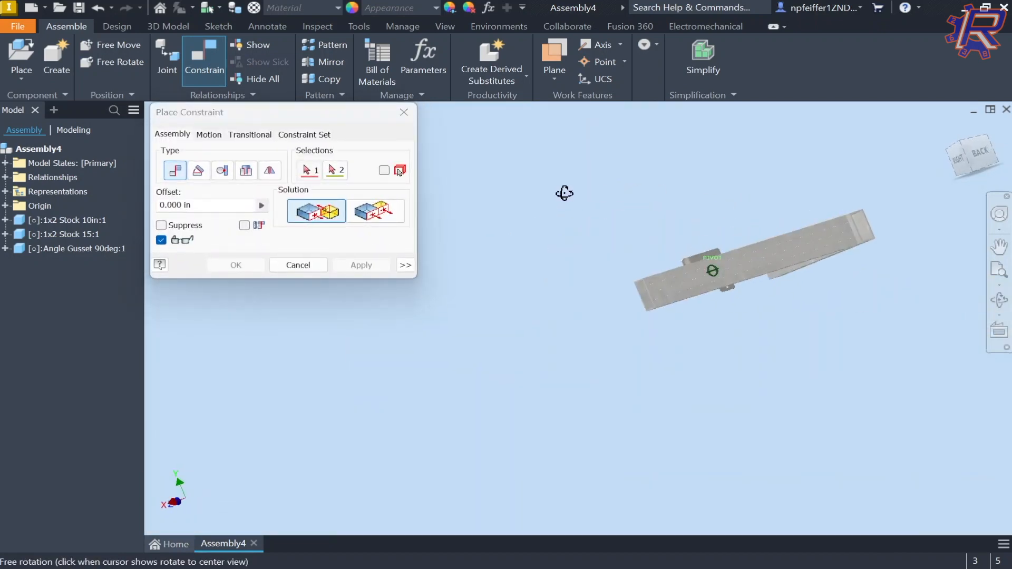
scroll(852, 222, up, 6)
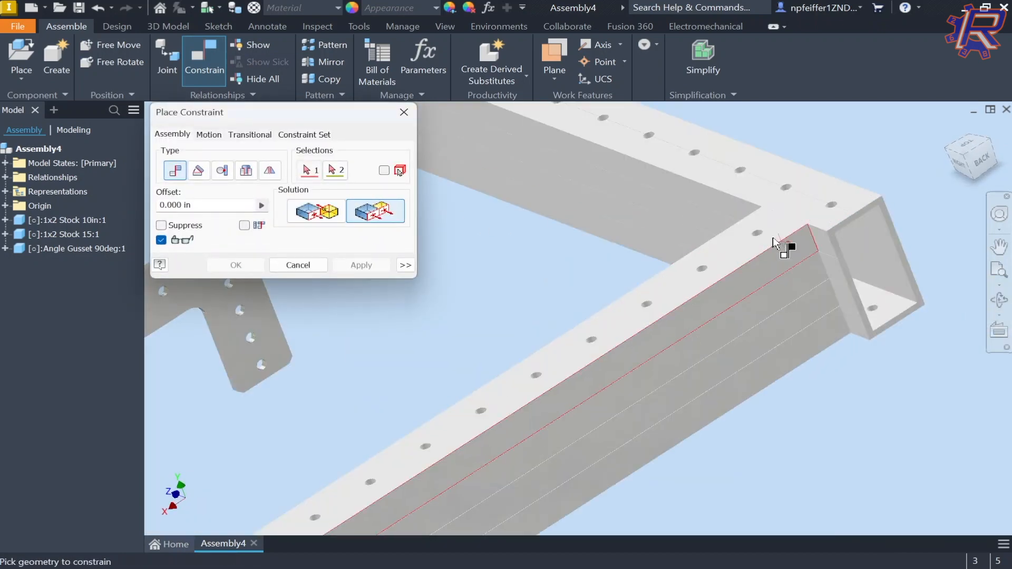
click(793, 246)
scroll(844, 237, up, 3)
click(814, 204)
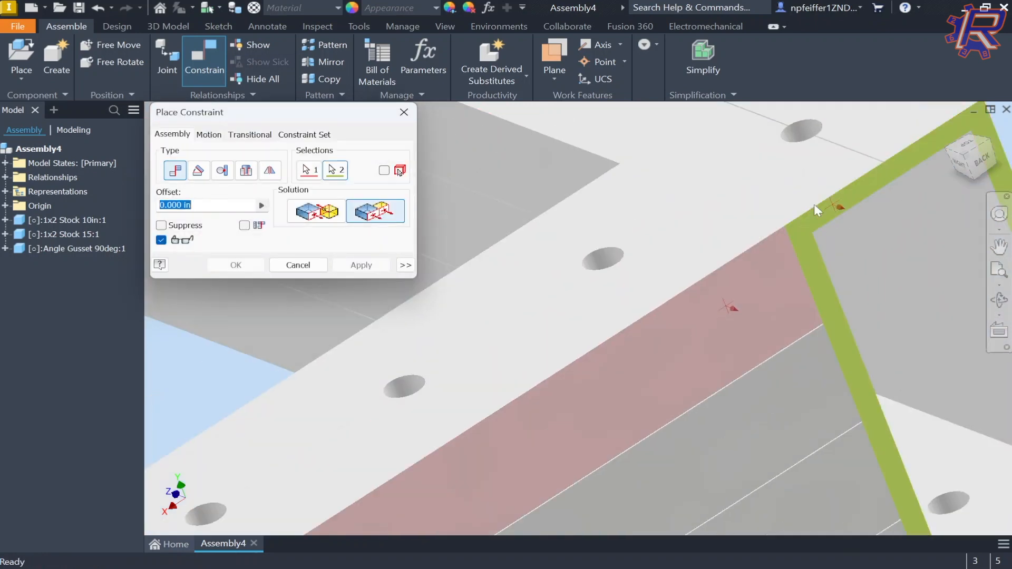
scroll(672, 210, down, 4)
shift+middle_drag(672, 210, 822, 197)
click(263, 259)
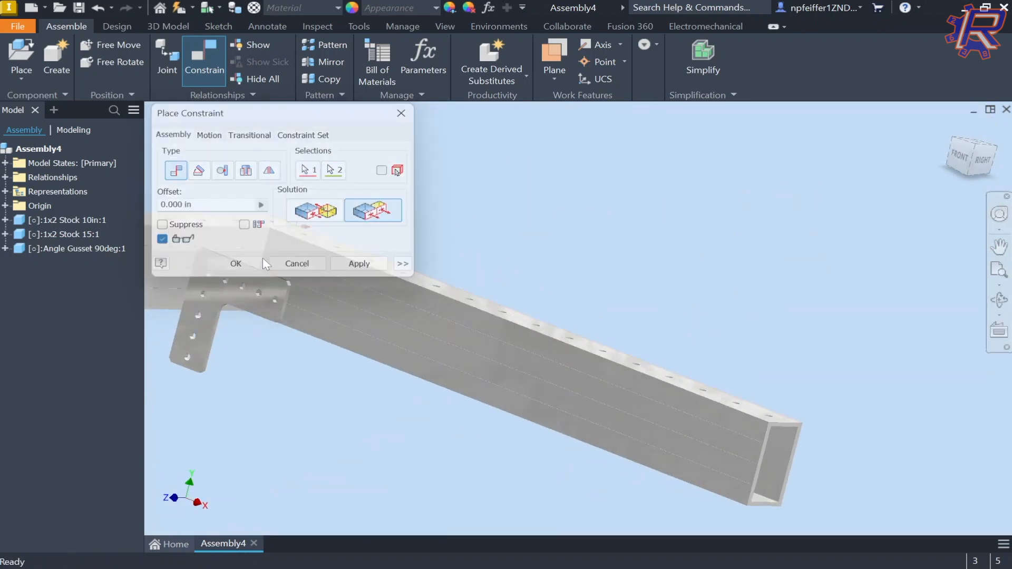
Mate the flat face of the 90-degree gusset to the upper face of the 15-inch tube at the corner, with 0 in offset
scroll(466, 255, down, 5)
shift+middle_drag(466, 254, 420, 250)
scroll(418, 215, up, 1)
middle_drag(418, 214, 540, 244)
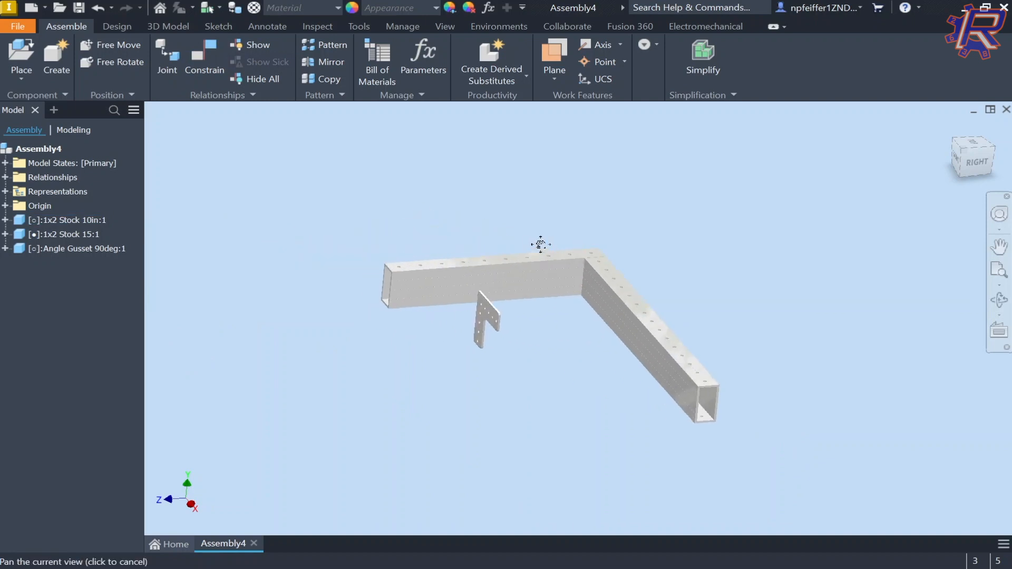
scroll(546, 244, up, 6)
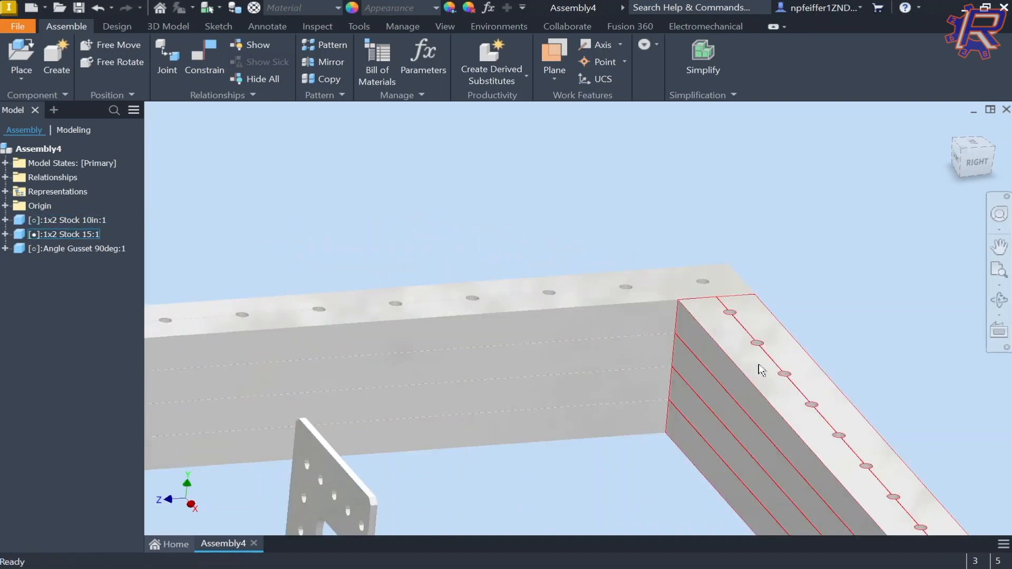
scroll(723, 295, down, 6)
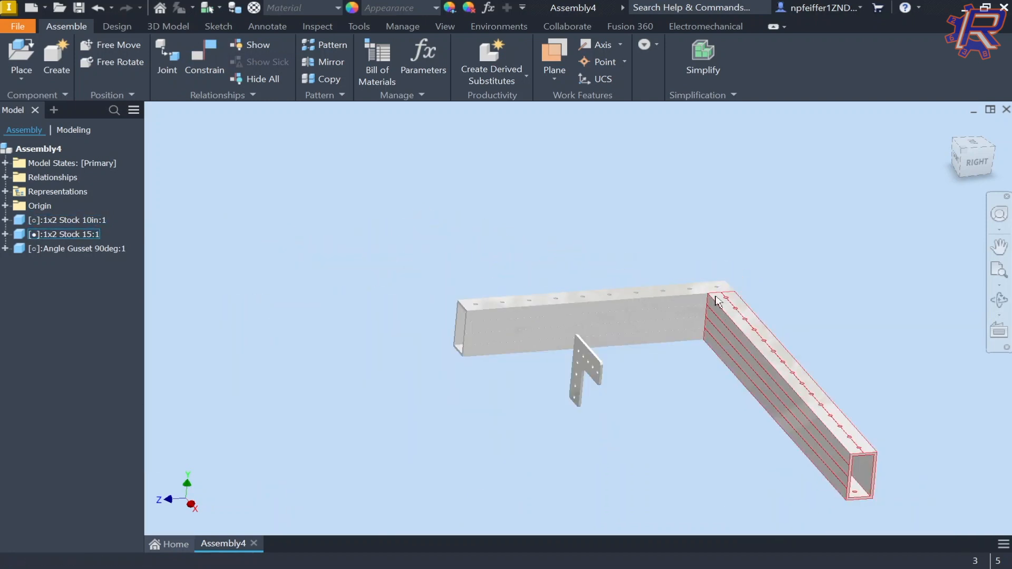
key(c)
shift+middle_drag(672, 300, 636, 311)
scroll(624, 353, up, 6)
click(625, 288)
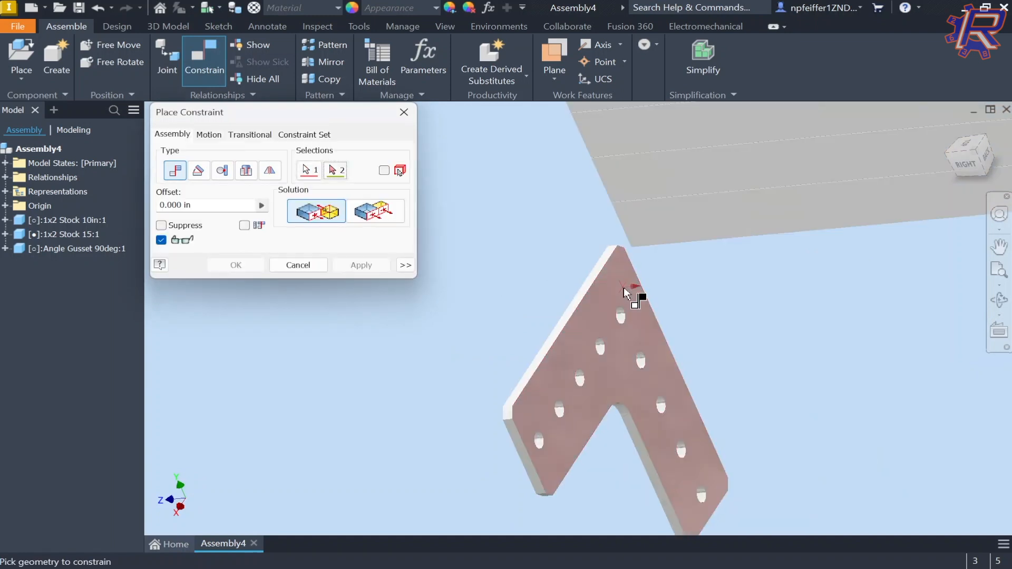
scroll(627, 308, down, 6)
shift+middle_drag(786, 261, 702, 239)
scroll(699, 230, up, 6)
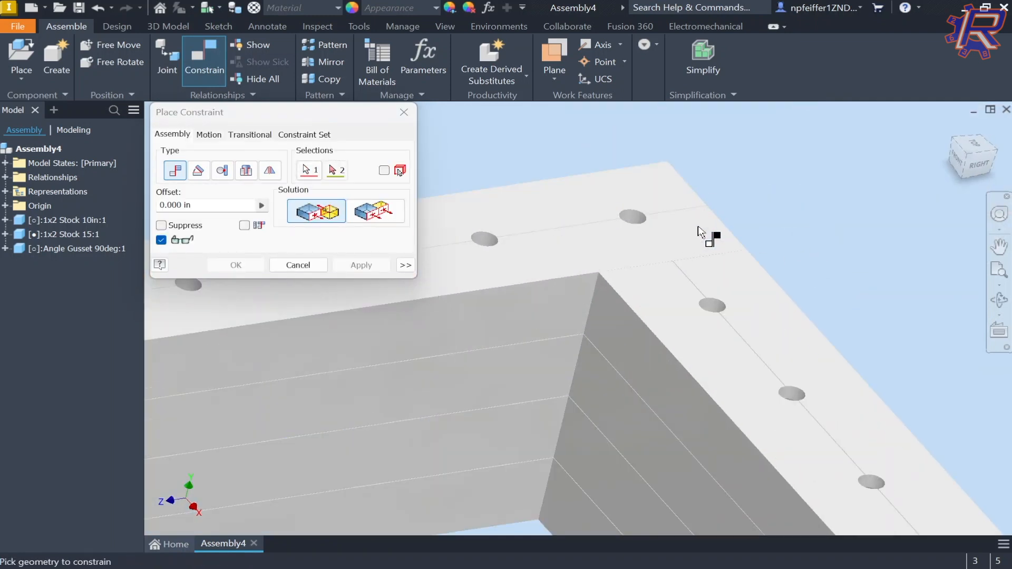
click(643, 271)
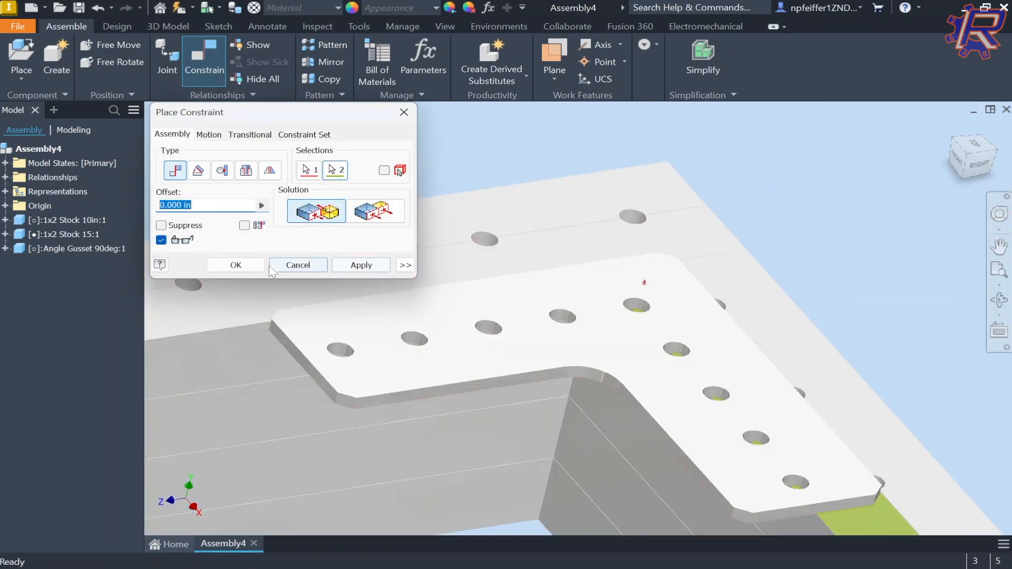
click(362, 265)
Align the axis of the gusset's corner hole with the last upper hole of the 10-inch tube at the corner
scroll(632, 227, up, 5)
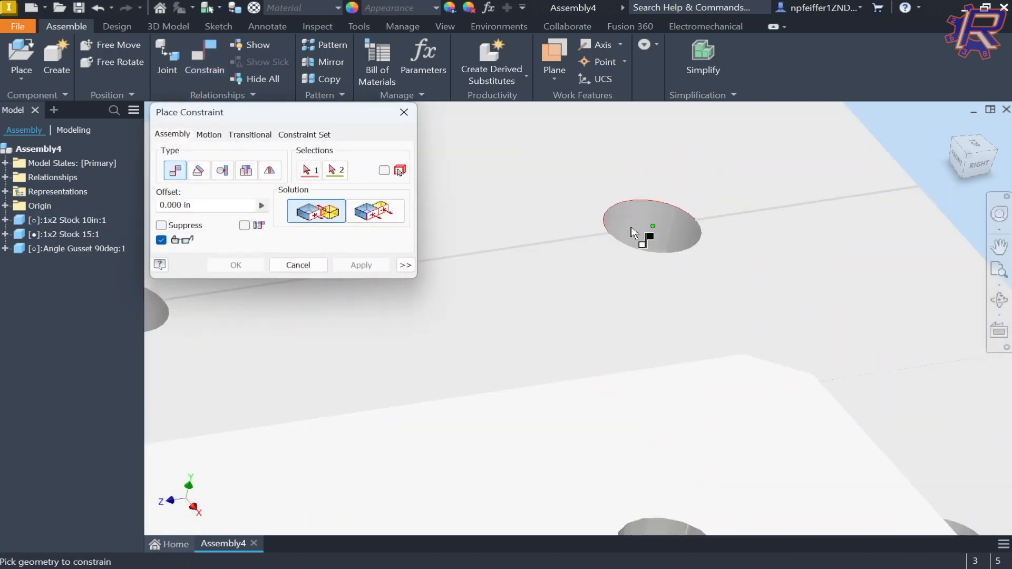
scroll(641, 210, down, 5)
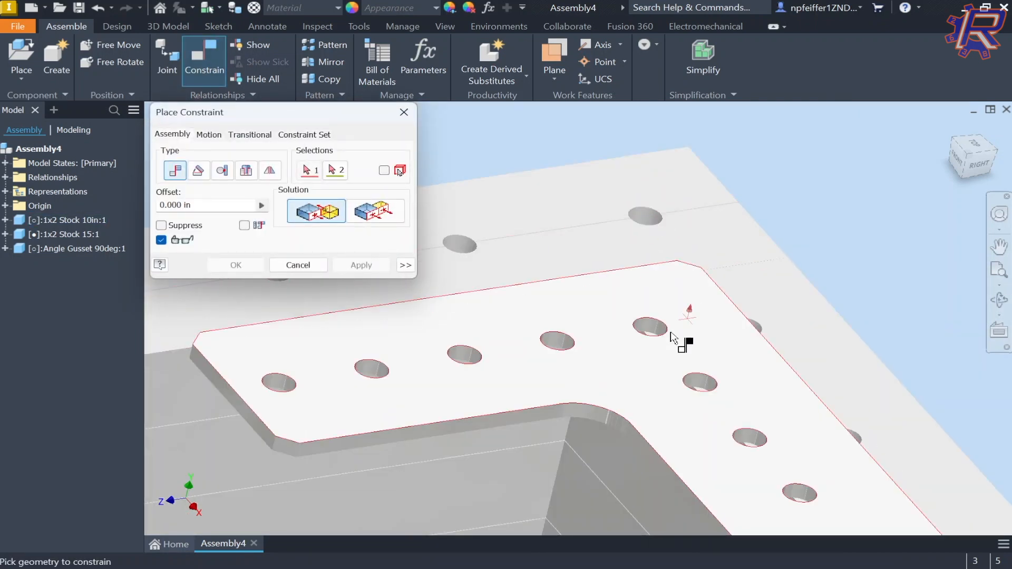
scroll(655, 323, up, 5)
click(657, 317)
scroll(654, 301, down, 5)
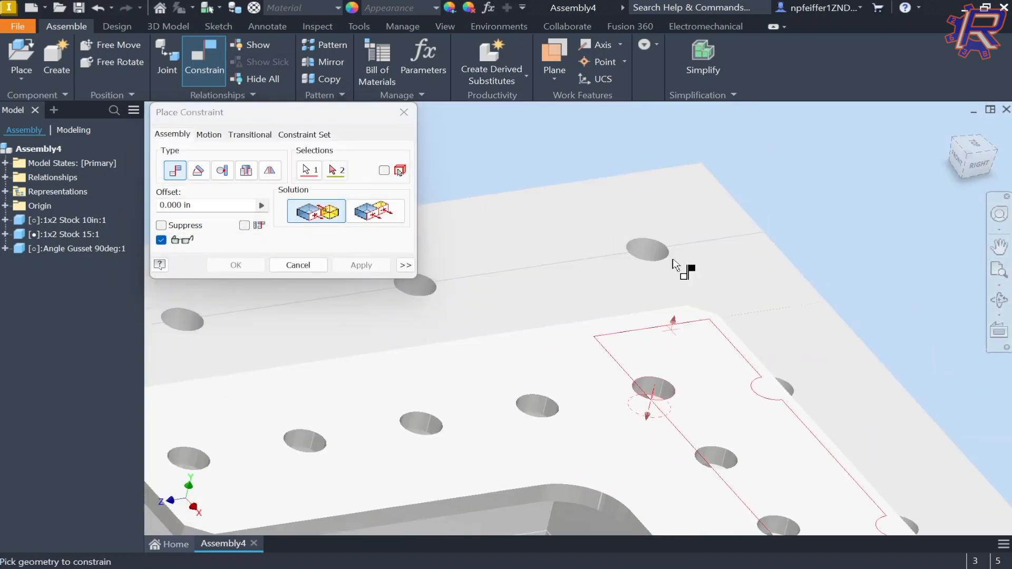
scroll(673, 263, up, 5)
click(637, 282)
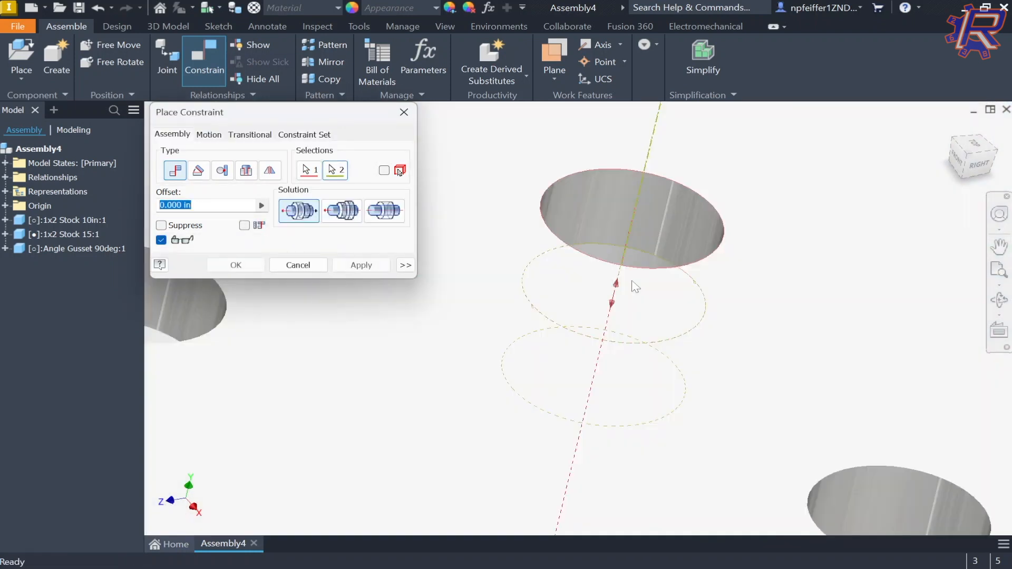
scroll(636, 285, down, 5)
click(217, 263)
Swing the gusset over the corner and mate the axis of a second gusset hole to the tube hole beneath it
drag(505, 296, 636, 274)
key(c)
shift+middle_drag(700, 253, 602, 303)
scroll(603, 306, up, 8)
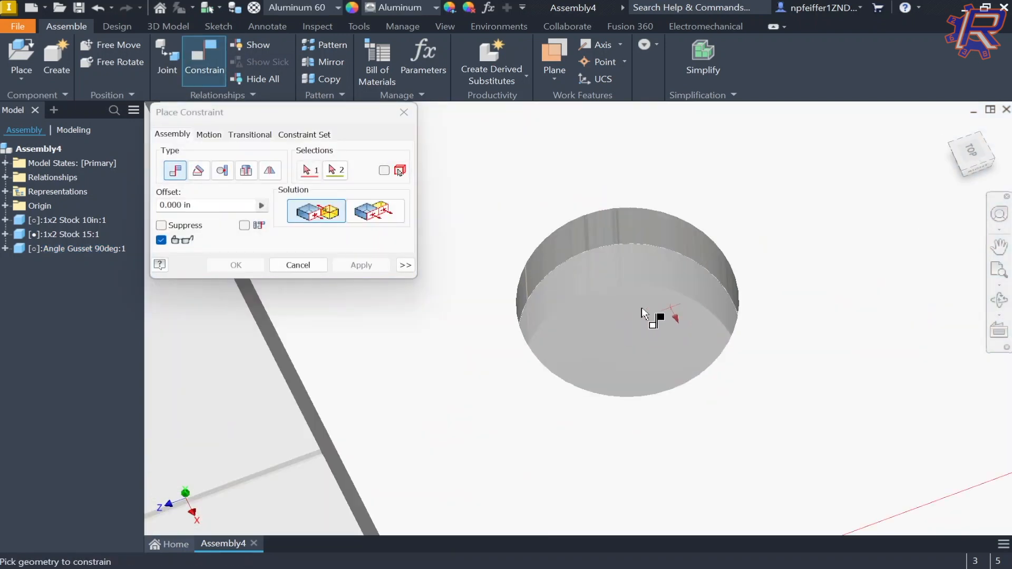
click(601, 248)
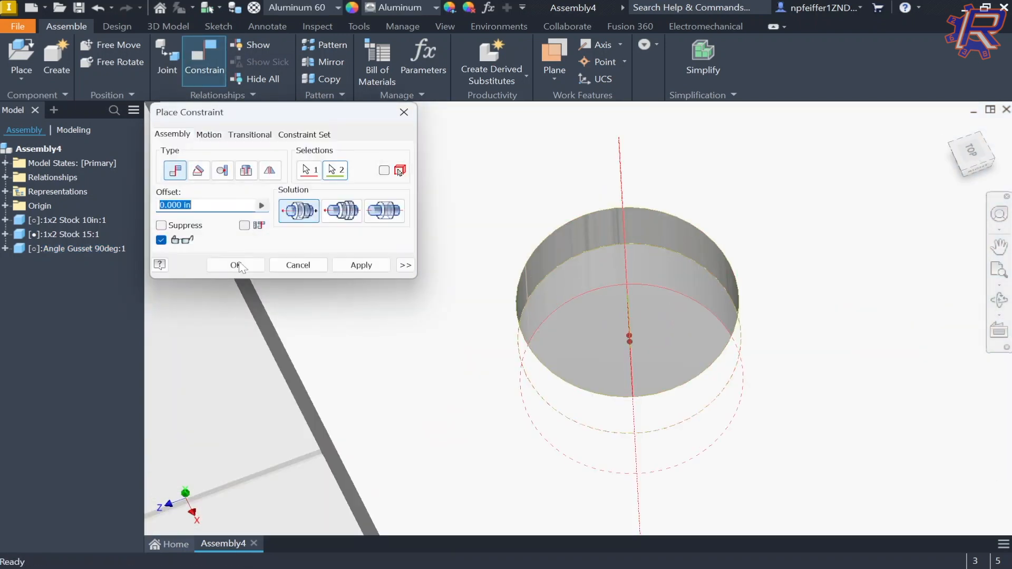
click(237, 265)
scroll(653, 213, down, 8)
shift+middle_drag(689, 208, 788, 234)
scroll(694, 196, down, 5)
Duplicate the 15-inch tube and move the copy clear of the frame, in front of the original
drag(675, 324, 685, 311)
middle_drag(597, 181, 566, 60)
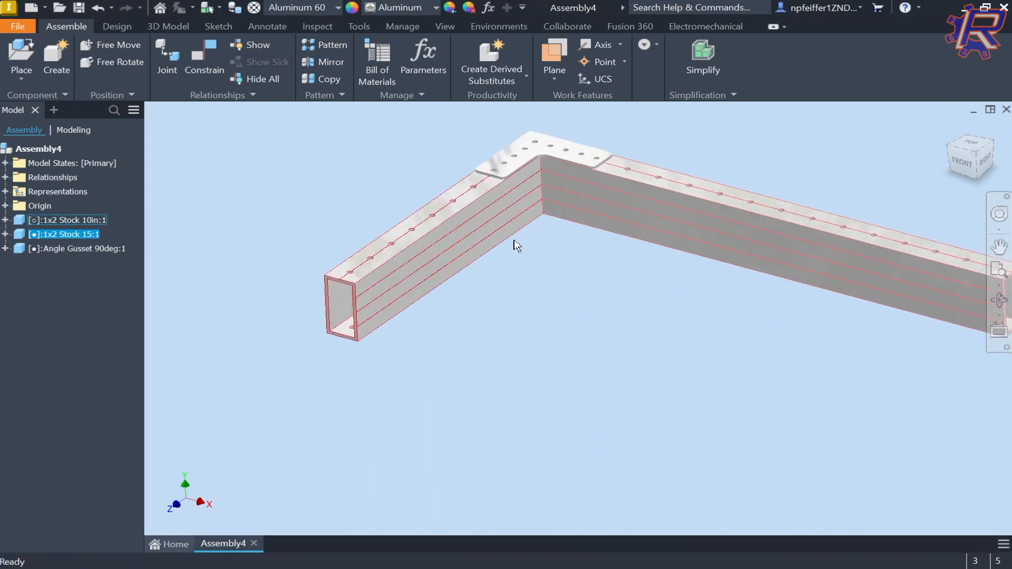
key(ctrl+v)
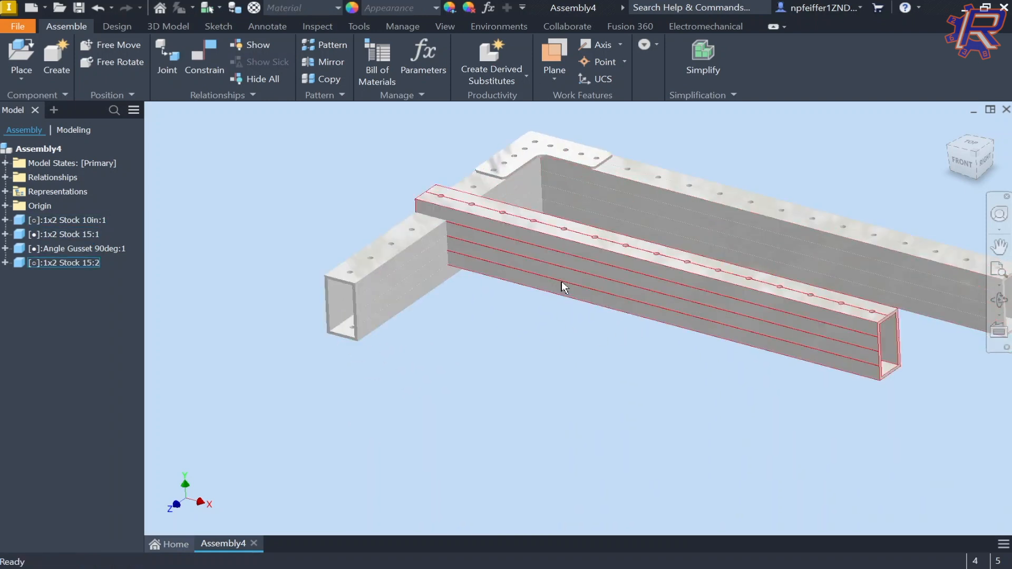
drag(563, 285, 783, 424)
Make the outer long side of the copied 15-inch tube flush with the free open end of the 10-inch tube
key(c)
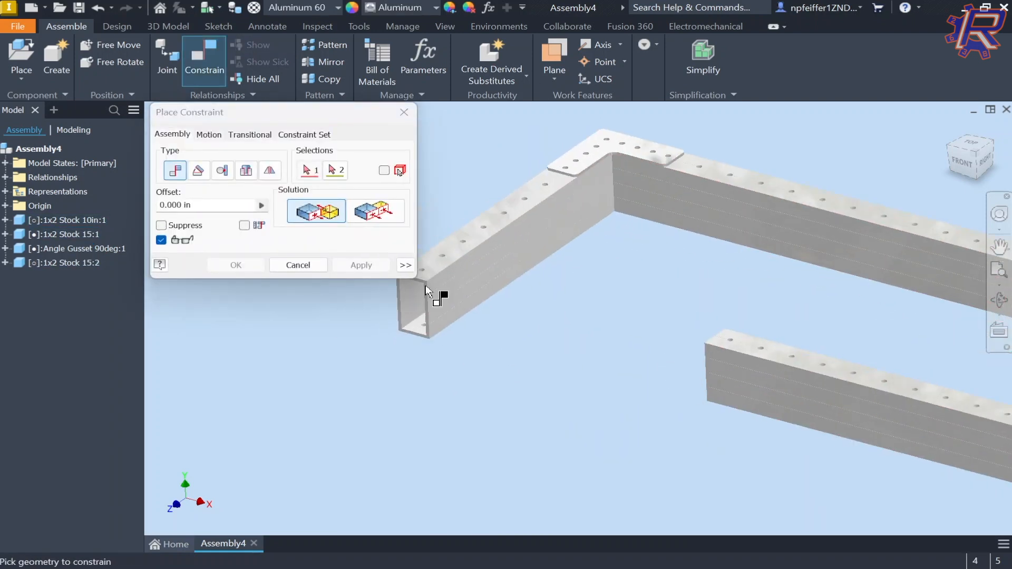
click(390, 217)
scroll(691, 393, down, 5)
click(786, 261)
middle_drag(627, 239, 949, 400)
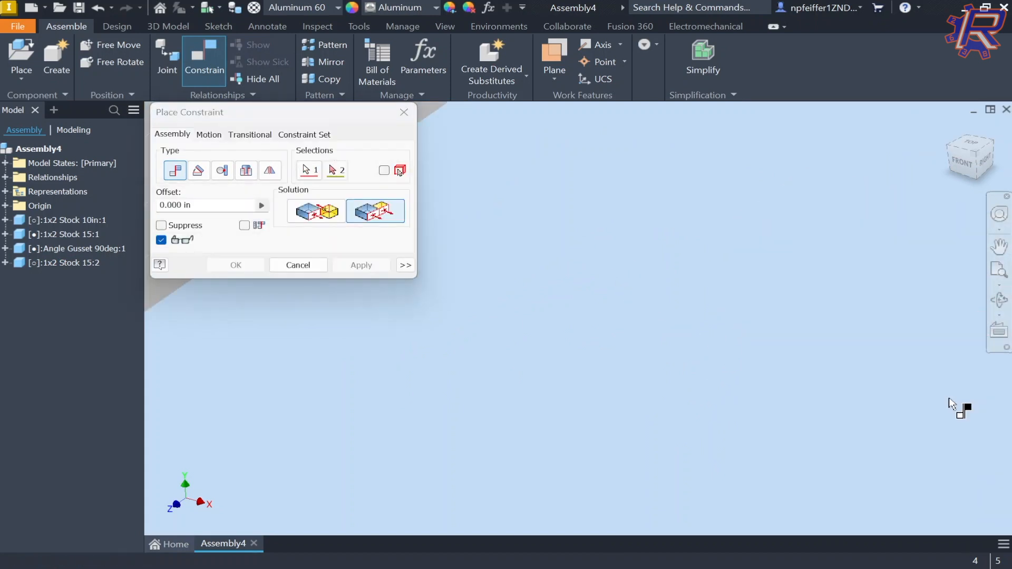
middle_drag(514, 243, 976, 362)
scroll(499, 254, down, 6)
click(554, 237)
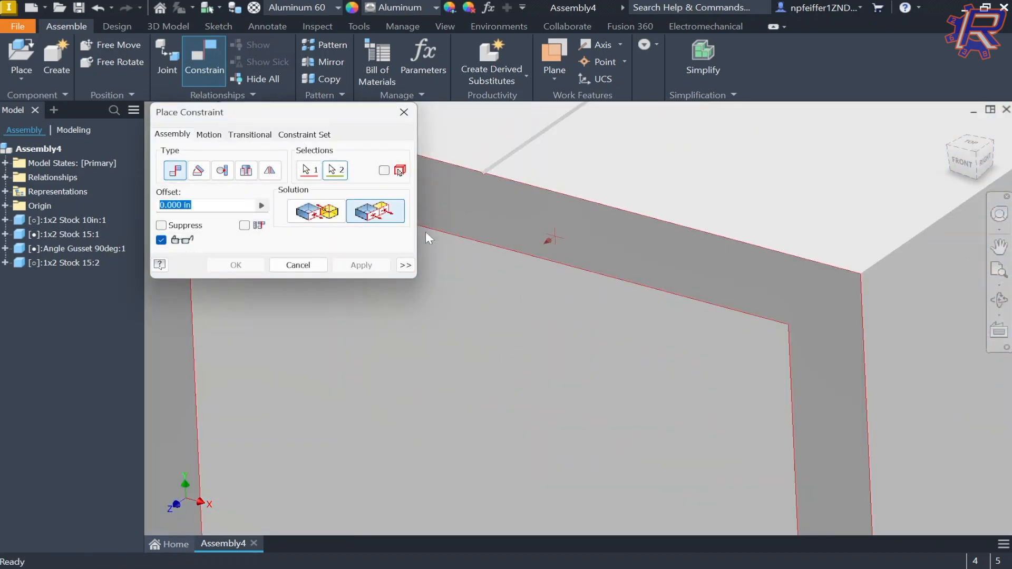
click(217, 267)
Mate the near end of the copied 15-inch tube to the inner long side of the 10-inch tube
scroll(660, 313, up, 5)
key(c)
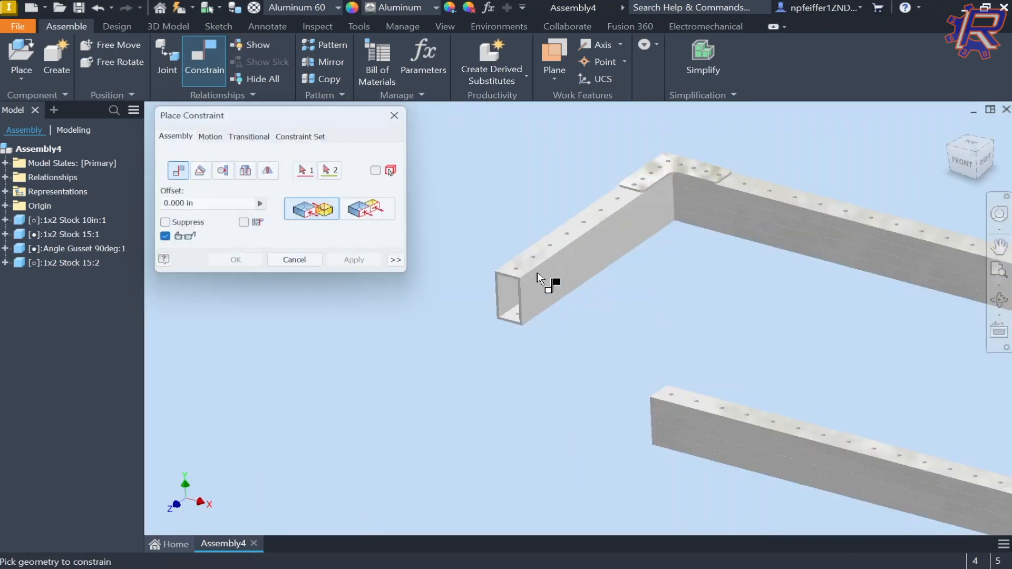
scroll(522, 266, down, 5)
scroll(545, 264, up, 5)
scroll(689, 328, down, 6)
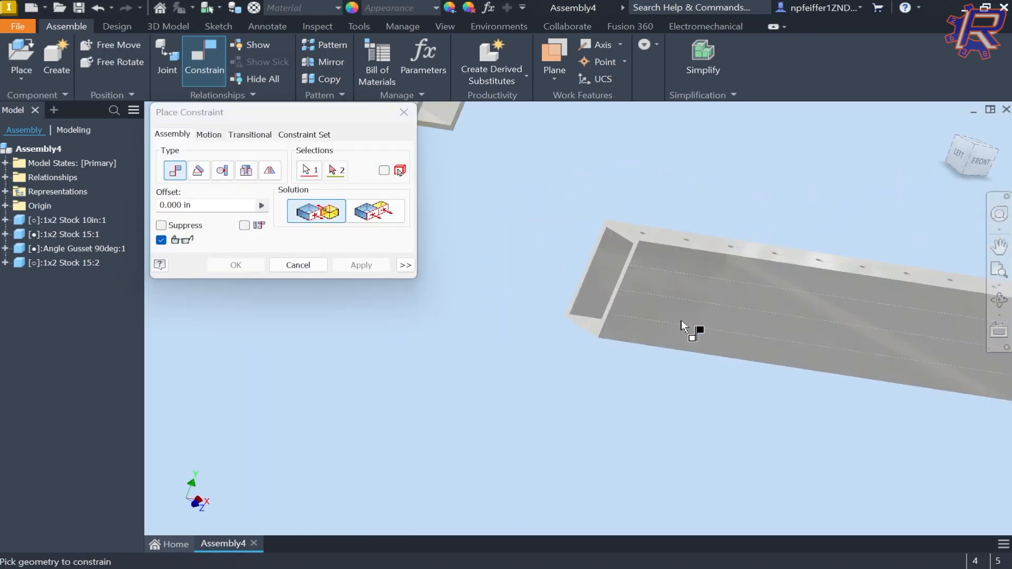
click(580, 200)
scroll(621, 159, up, 5)
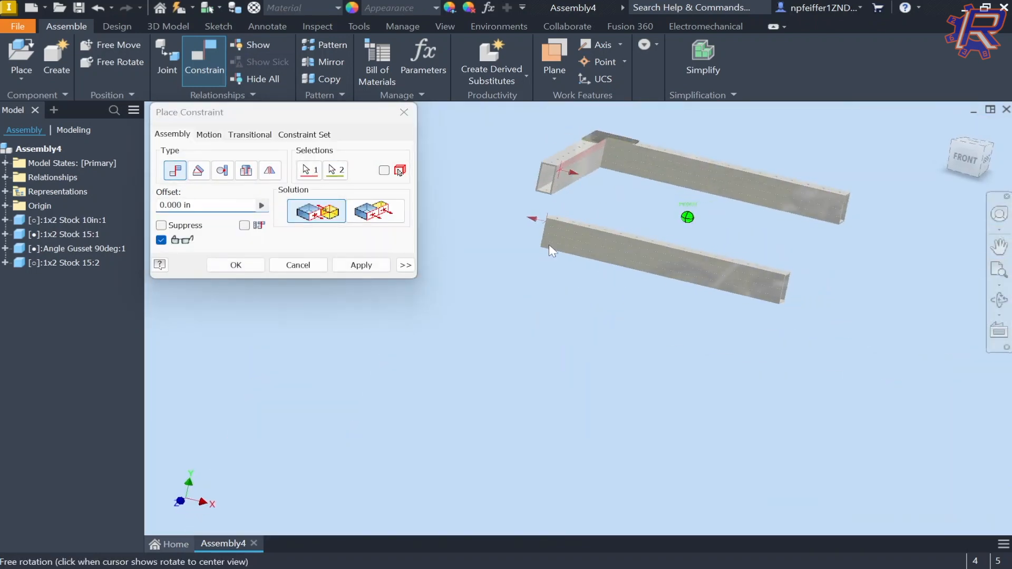
click(224, 262)
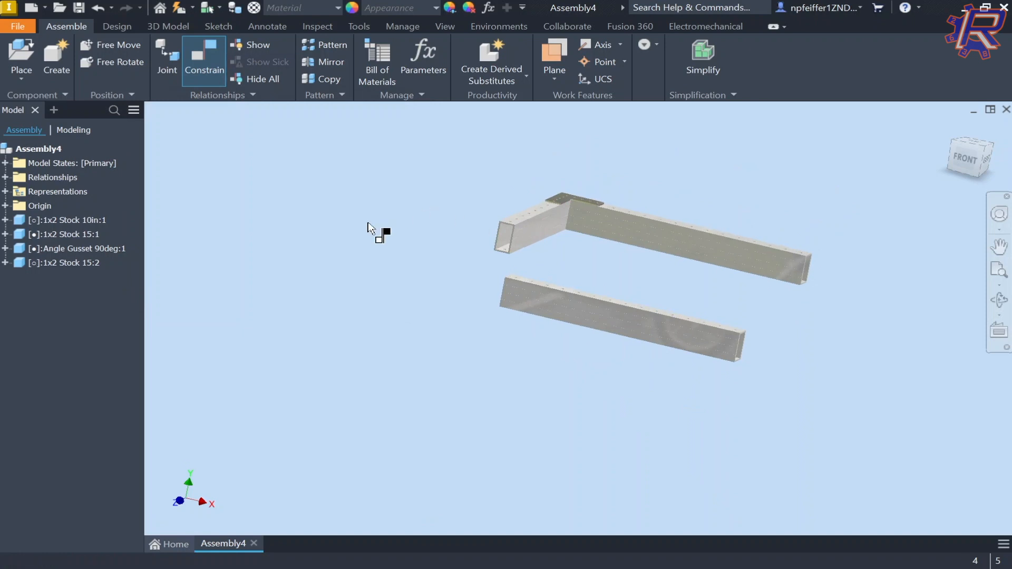
Make the upper faces of the copied 15-inch tube and the 10-inch tube flush
key(c)
click(388, 222)
scroll(484, 203, down, 6)
click(474, 203)
middle_drag(503, 319, 500, 128)
scroll(464, 374, down, 3)
click(497, 432)
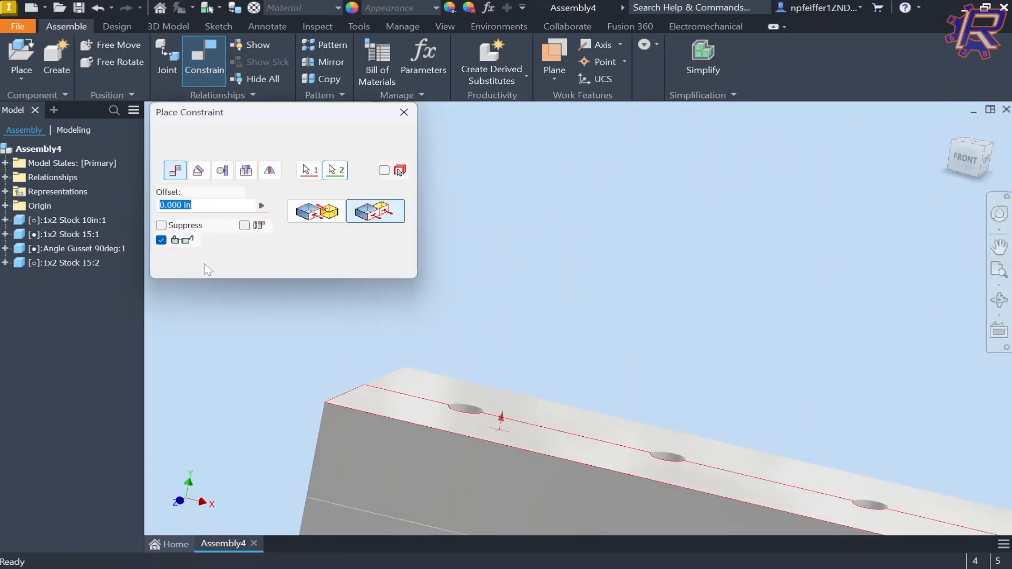
click(251, 266)
scroll(494, 282, up, 3)
scroll(664, 214, up, 4)
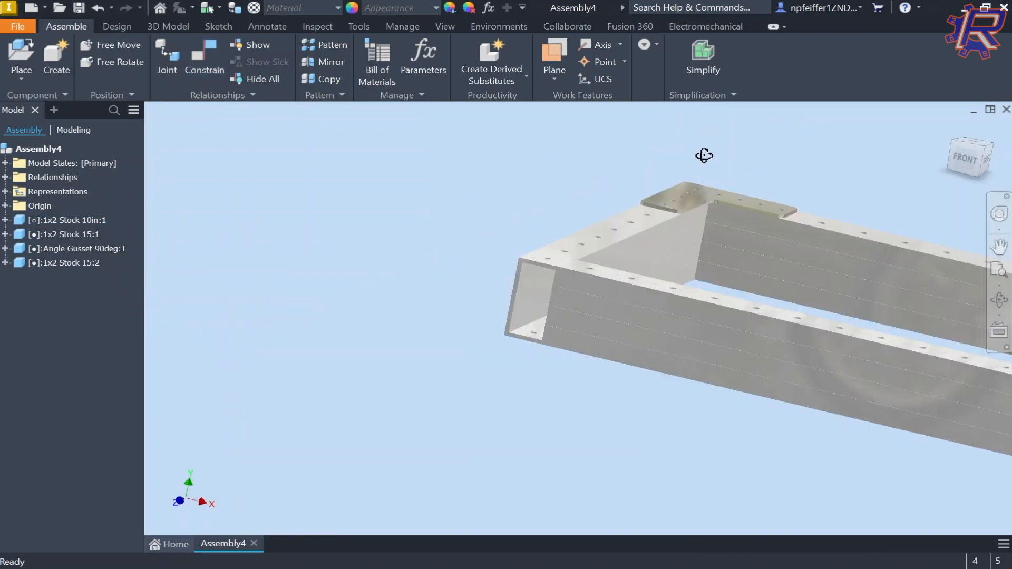
Duplicate the 90-degree gusset and place the copy beside the frame
shift+middle_drag(705, 155, 740, 182)
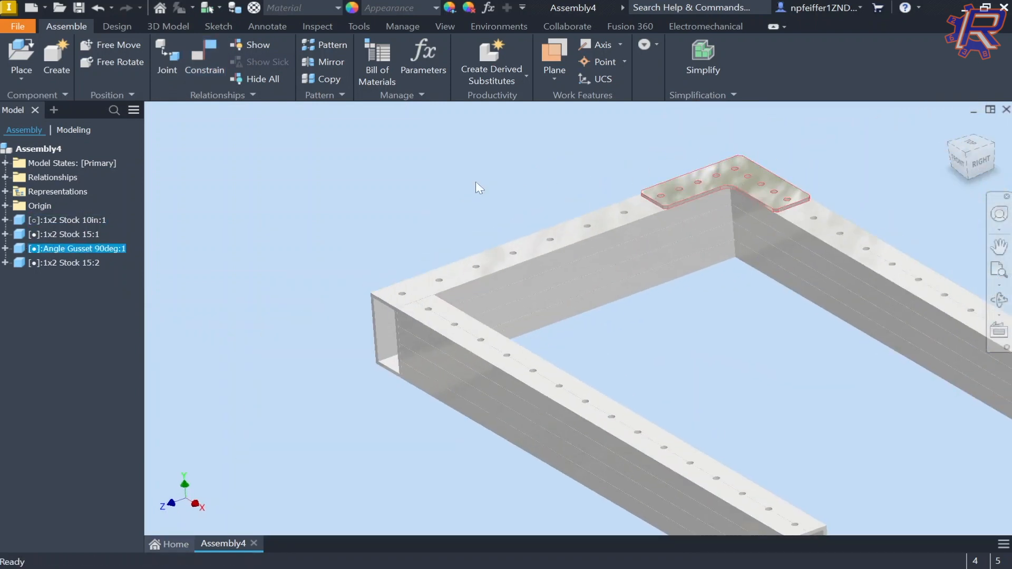
key(ctrl+c)
key(ctrl+v)
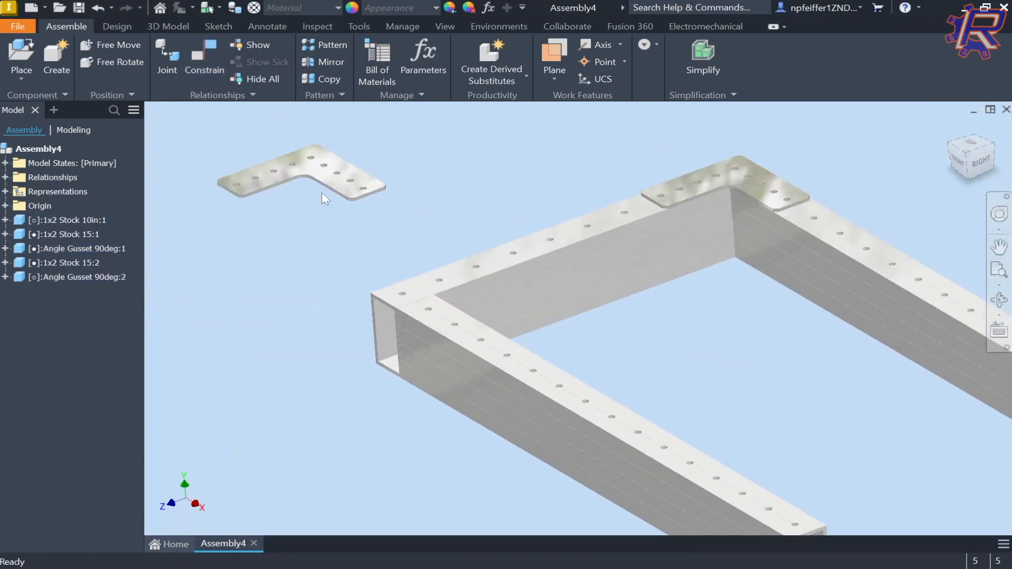
Mate the flat face of the copied gusset to the upper face of the tubes at the second corner
key(c)
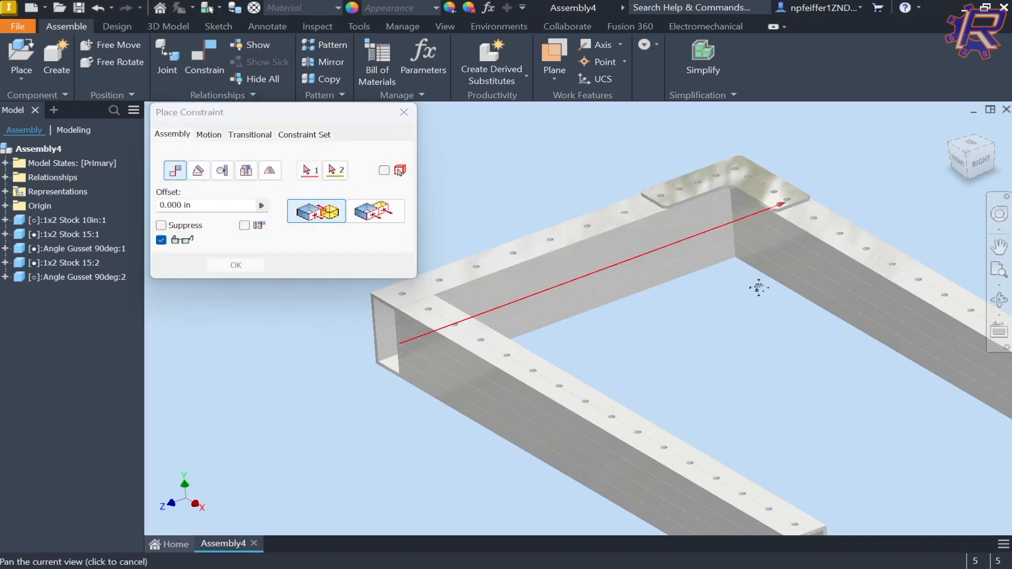
middle_drag(308, 185, 520, 199)
scroll(624, 211, up, 5)
scroll(624, 215, up, 2)
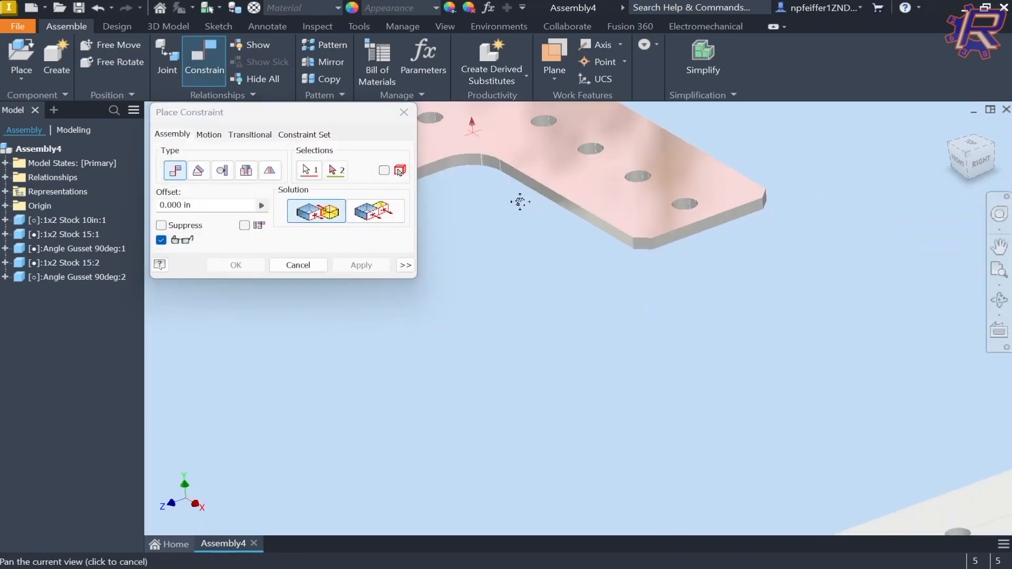
middle_drag(576, 276, 576, 411)
click(591, 437)
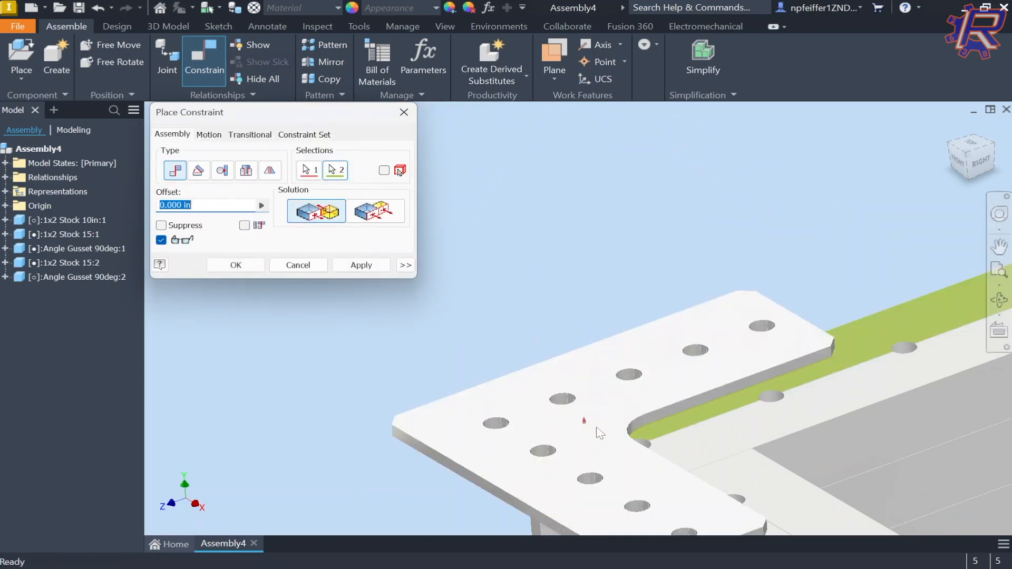
click(264, 267)
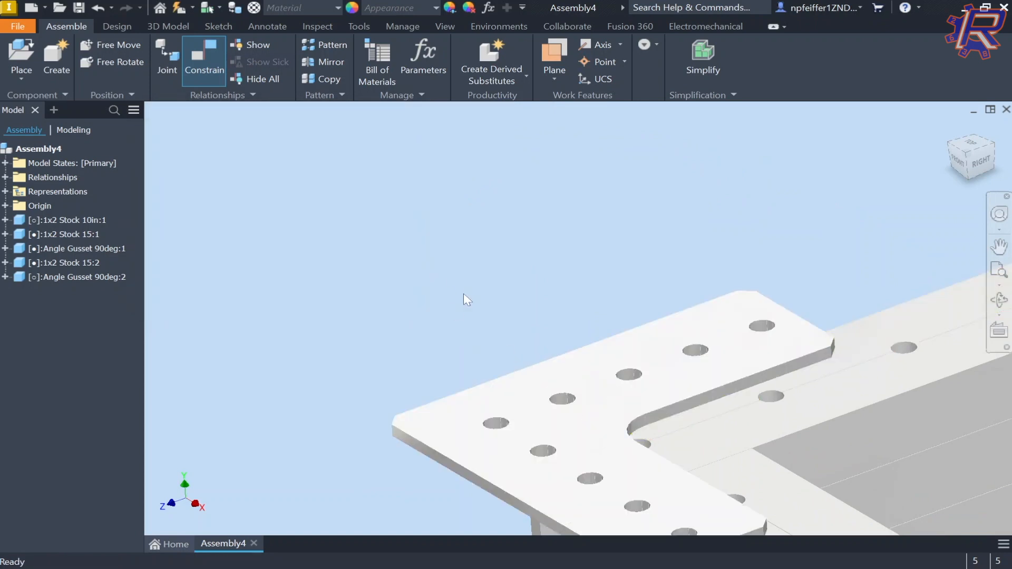
Align the axis of the copied gusset's corner hole with the last upper hole of the 10-inch tube at the second corner
scroll(463, 293, down, 5)
shift+middle_drag(508, 317, 450, 324)
click(450, 323)
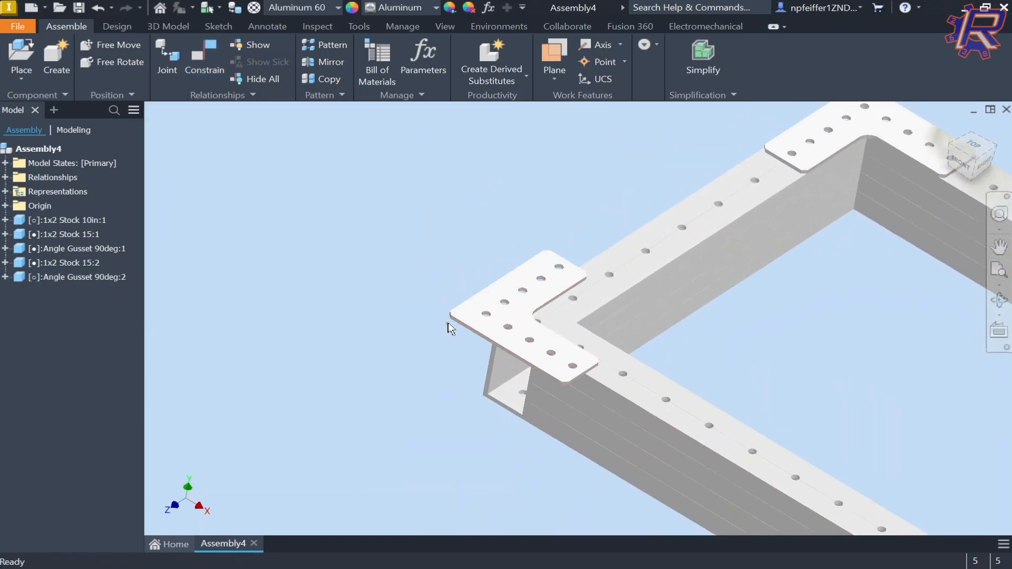
key(c)
scroll(488, 316, up, 5)
scroll(488, 316, up, 5)
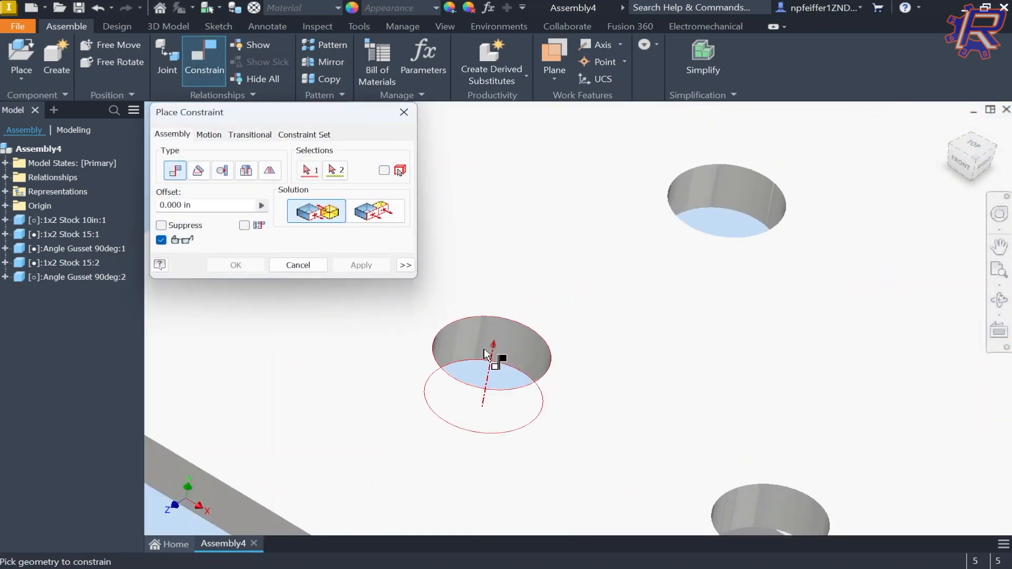
scroll(485, 349, up, 3)
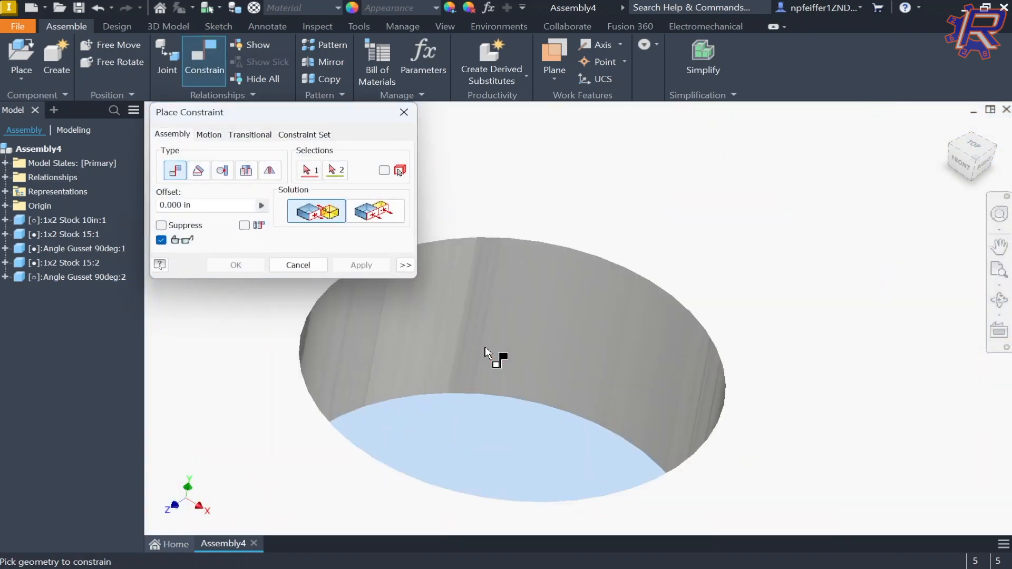
scroll(514, 314, down, 5)
click(517, 316)
scroll(515, 315, down, 5)
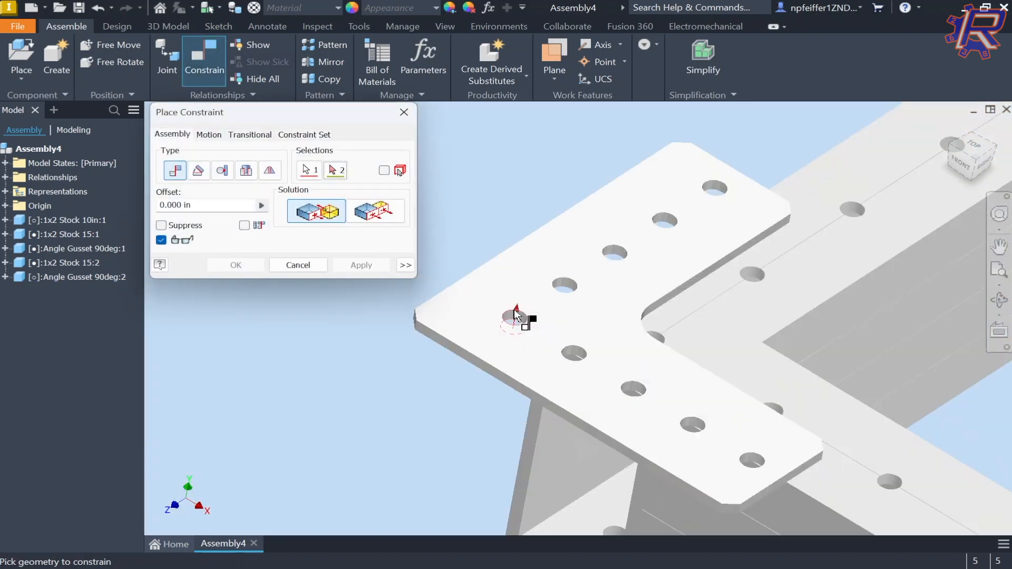
scroll(580, 317, down, 3)
shift+middle_drag(640, 318, 588, 306)
scroll(606, 332, up, 6)
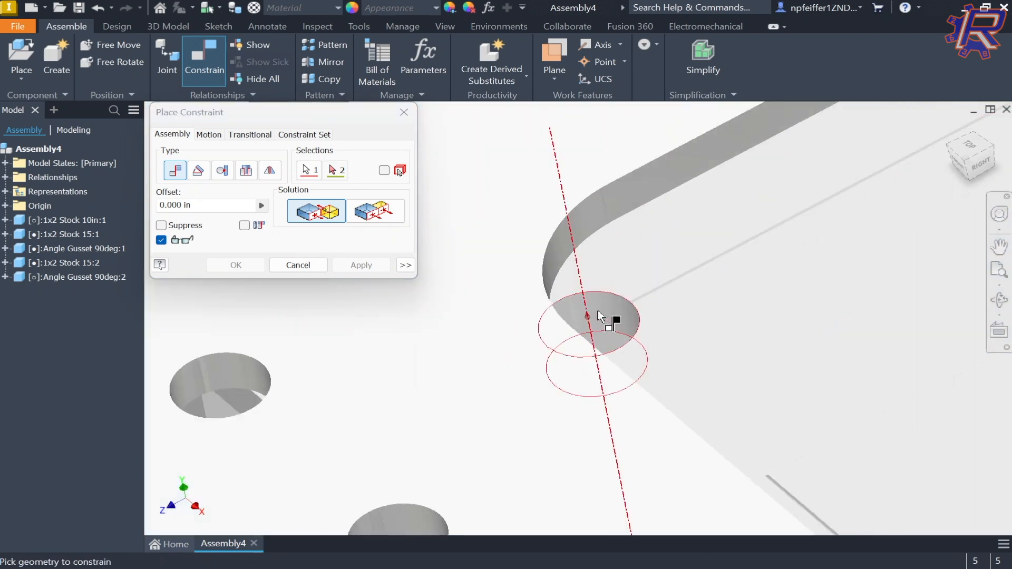
click(598, 315)
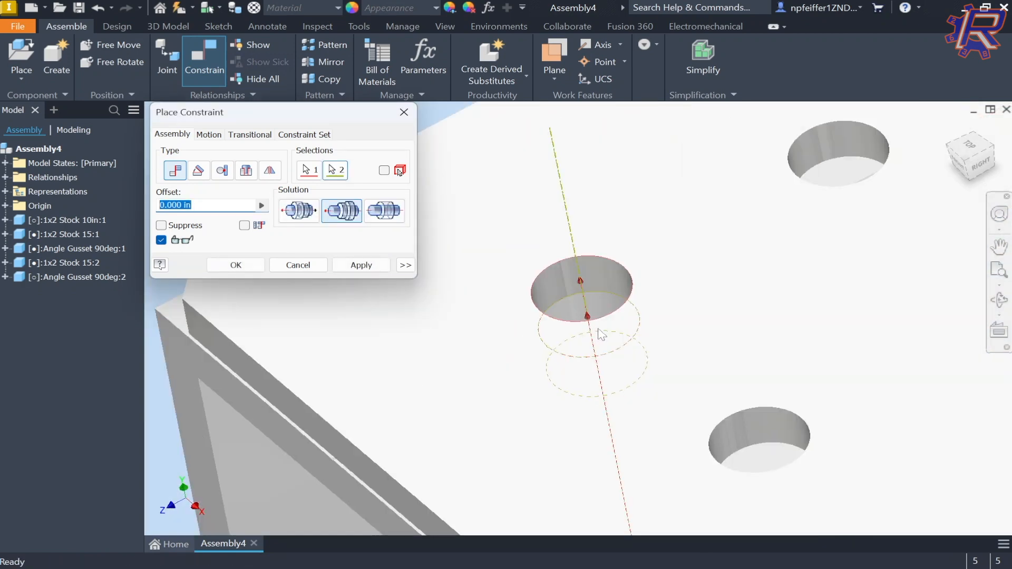
scroll(601, 335, down, 8)
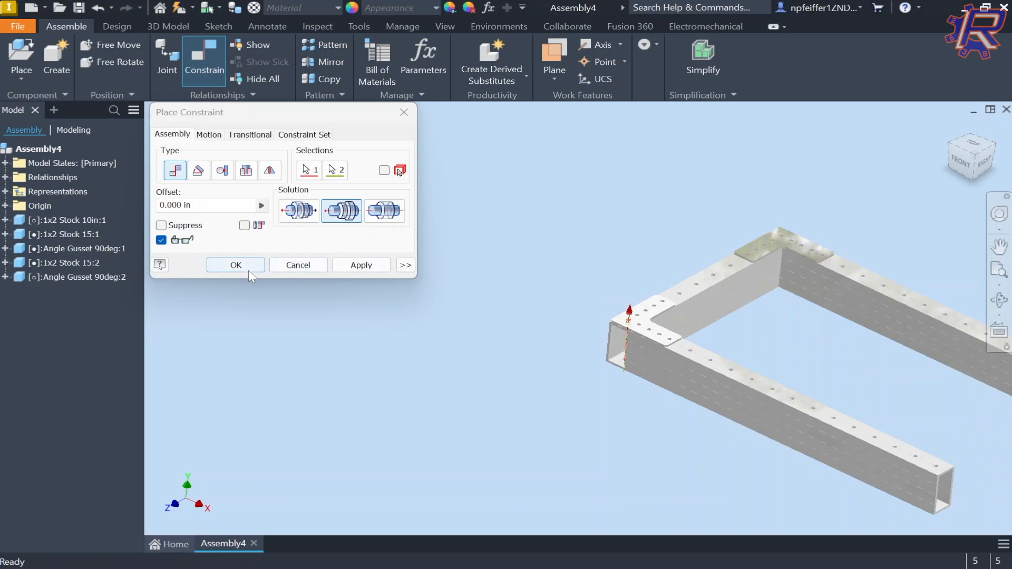
click(250, 270)
Mate the axis of the copied gusset's end hole to the hole beneath it in the copied 15-inch tube
key(c)
shift+middle_drag(684, 339, 680, 364)
scroll(677, 367, up, 6)
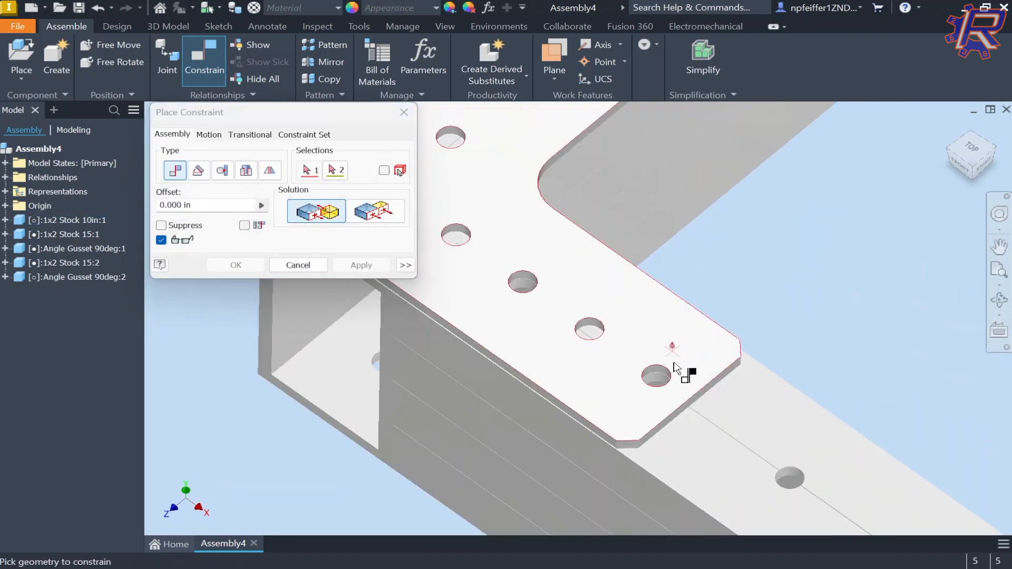
scroll(660, 372, up, 5)
click(599, 384)
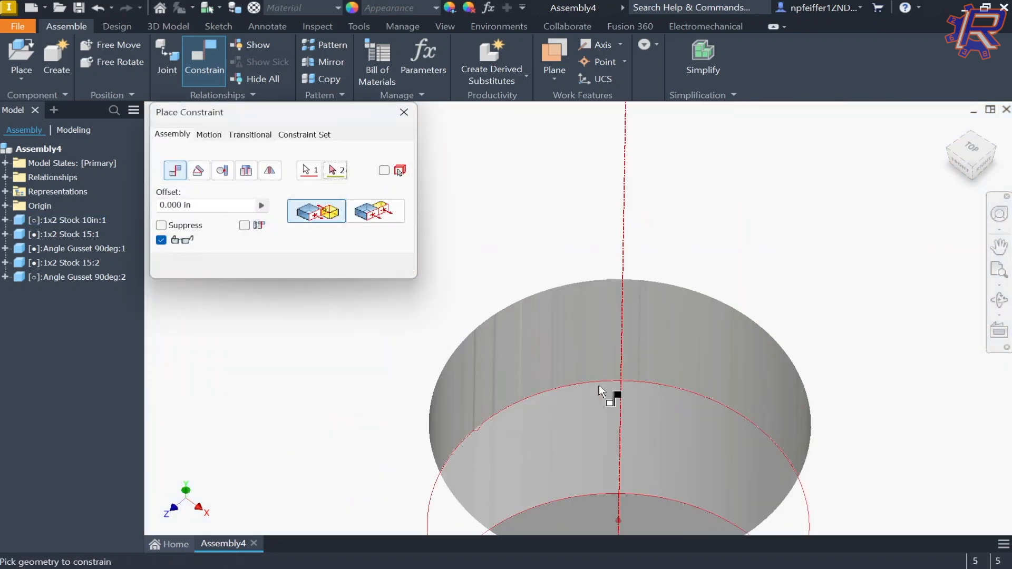
click(595, 349)
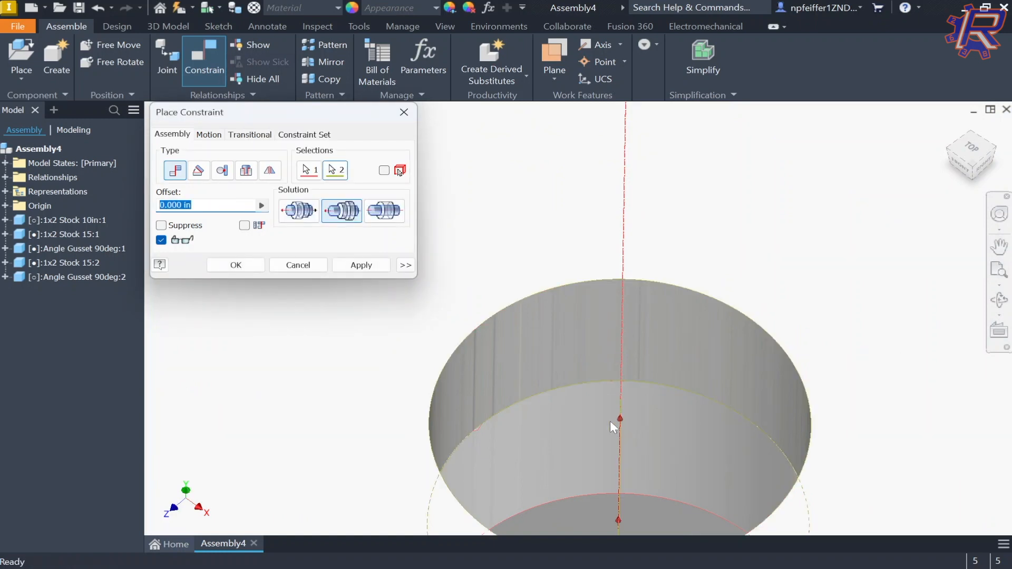
scroll(472, 258, down, 5)
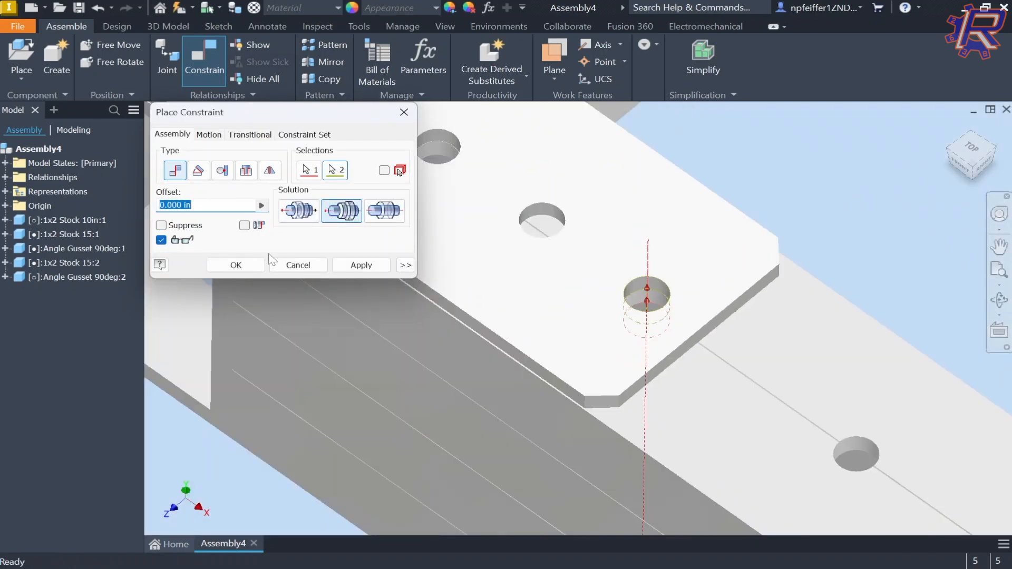
click(240, 265)
Inspect the U-shaped frame from above and below, checking both gusset corners, the underside holes and the open tube ends
scroll(667, 257, down, 6)
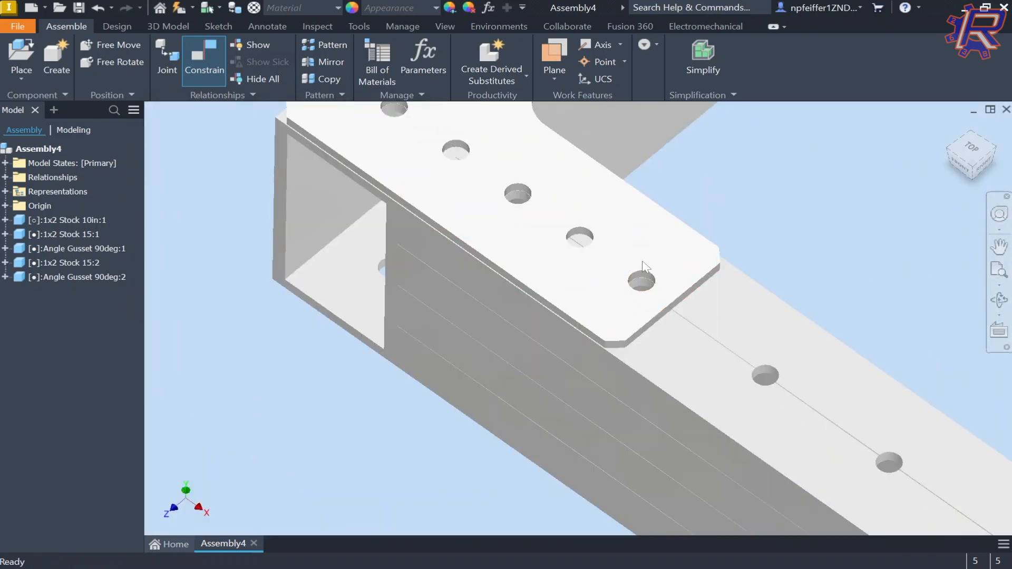
scroll(735, 248, down, 3)
shift+middle_drag(568, 308, 222, 242)
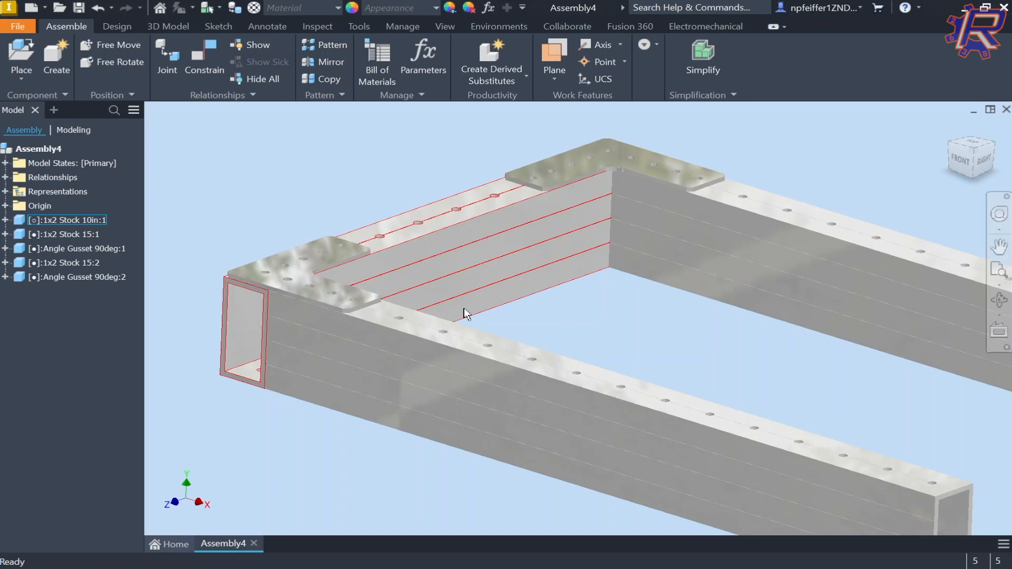
mouse_move(427, 289)
shift+middle_down()
mouse_move(509, 271)
mouse_move(378, 413)
mouse_move(470, 238)
mouse_move(422, 309)
mouse_move(430, 303)
shift+middle_up()
scroll(468, 176, up, 5)
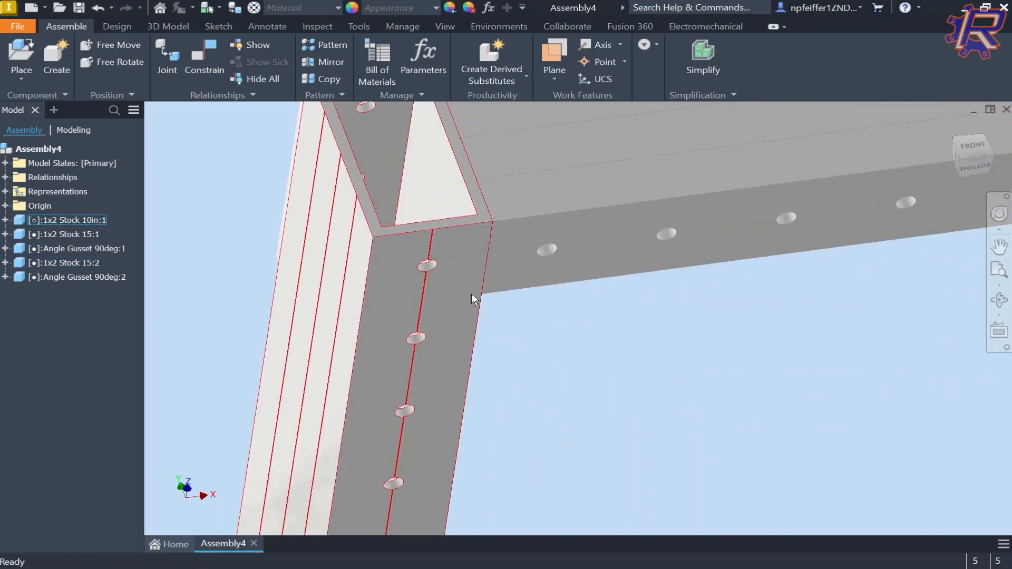
scroll(591, 277, down, 4)
middle_drag(523, 504, 485, 343)
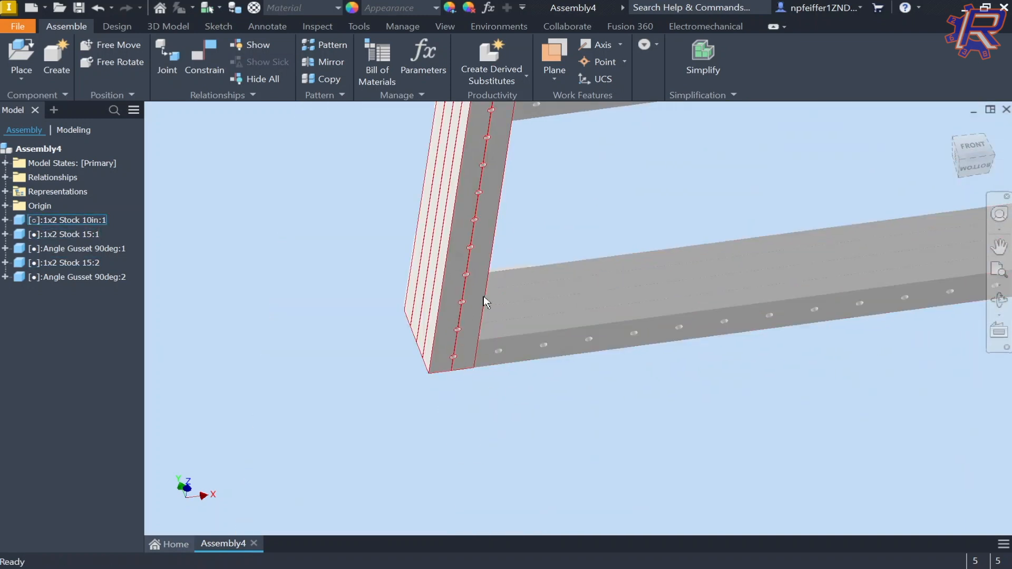
scroll(641, 190, down, 5)
shift+middle_drag(642, 190, 575, 240)
middle_drag(652, 146, 546, 197)
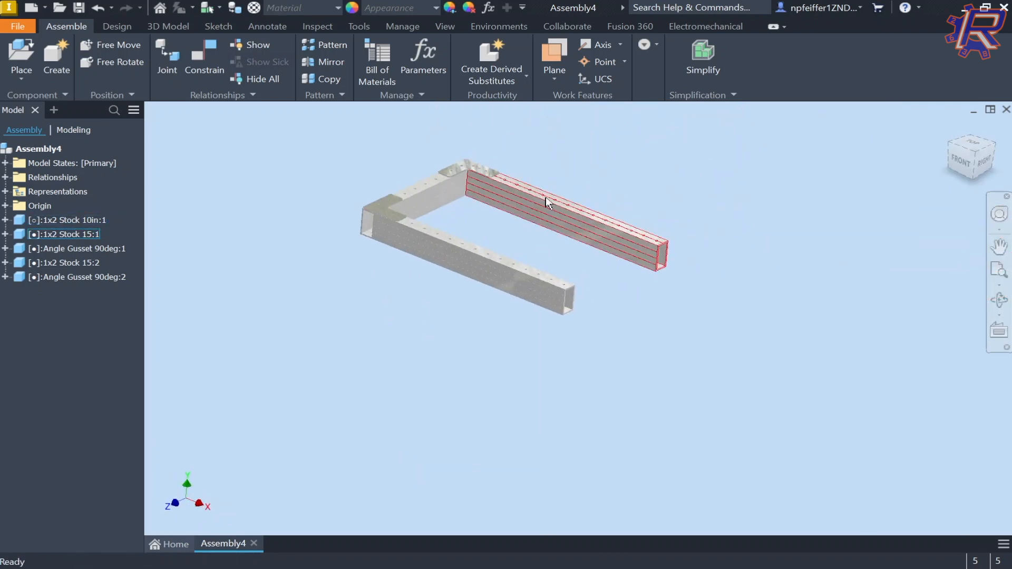
scroll(581, 270, up, 6)
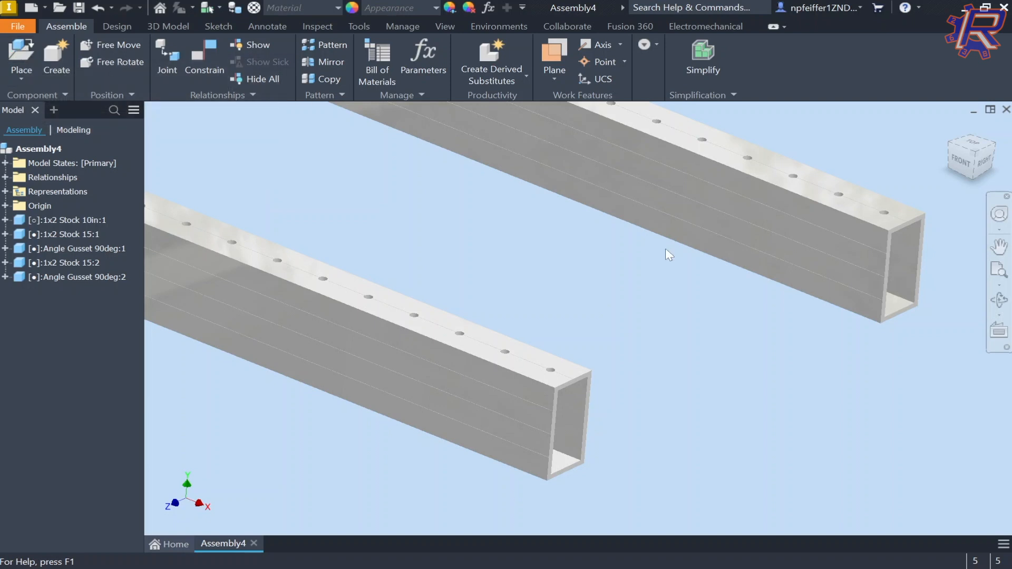
Place one 0.5in Hex Shaft 19in.ipt beside the open ends of the frame
scroll(566, 255, down, 3)
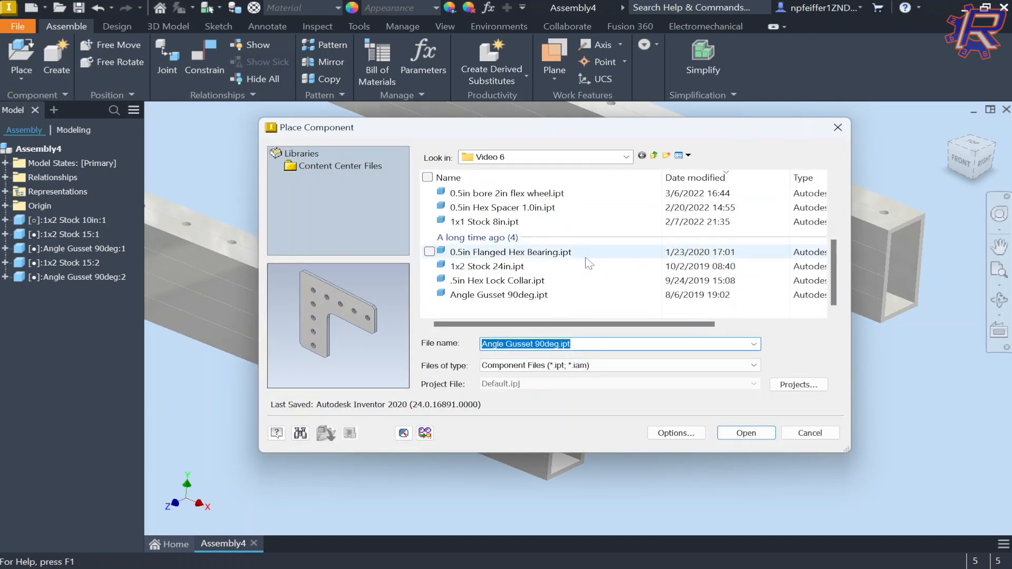
scroll(579, 241, up, 1)
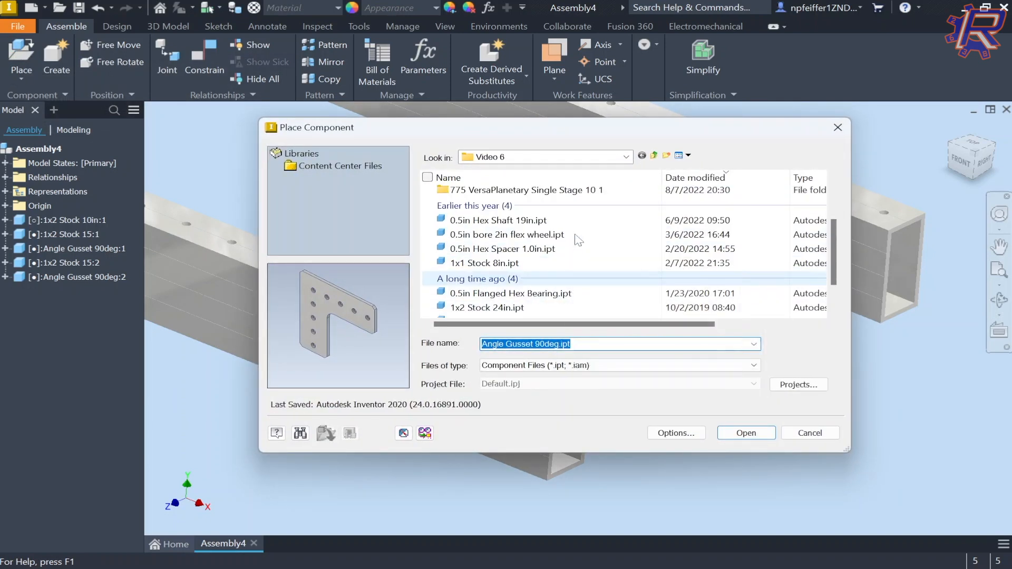
double_click(580, 220)
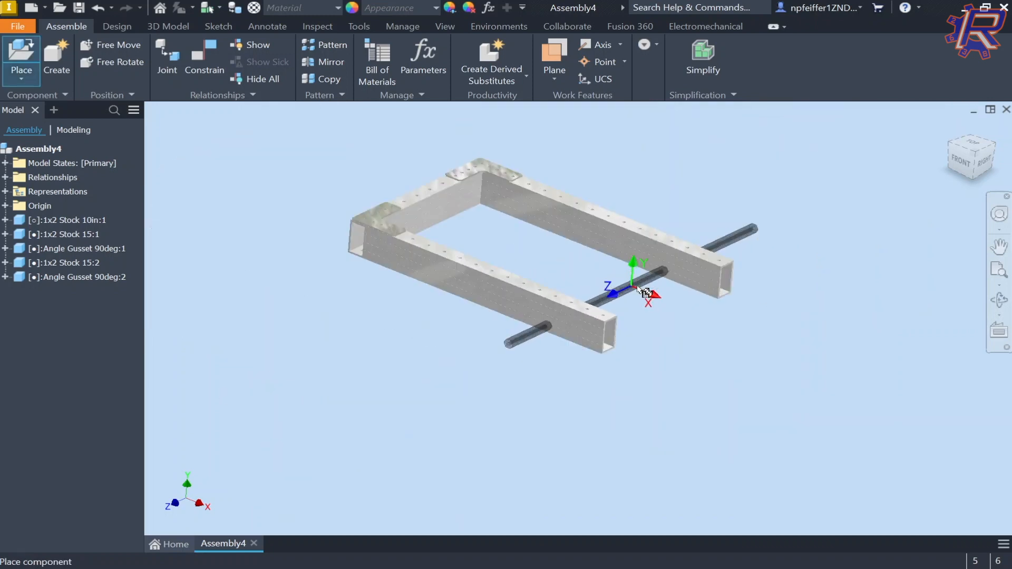
click(733, 327)
key(Escape)
scroll(708, 346, up, 5)
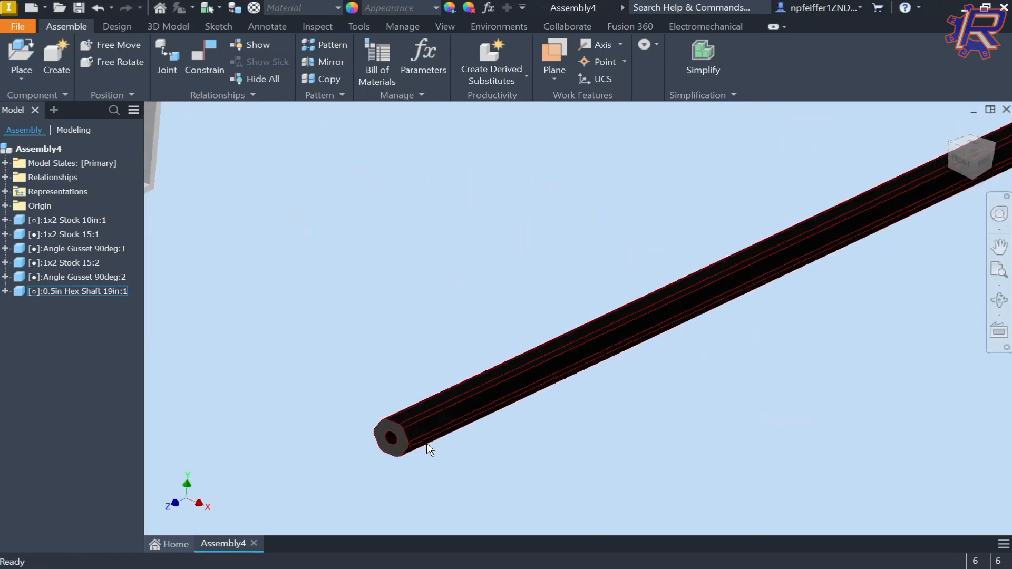
scroll(430, 449, up, 3)
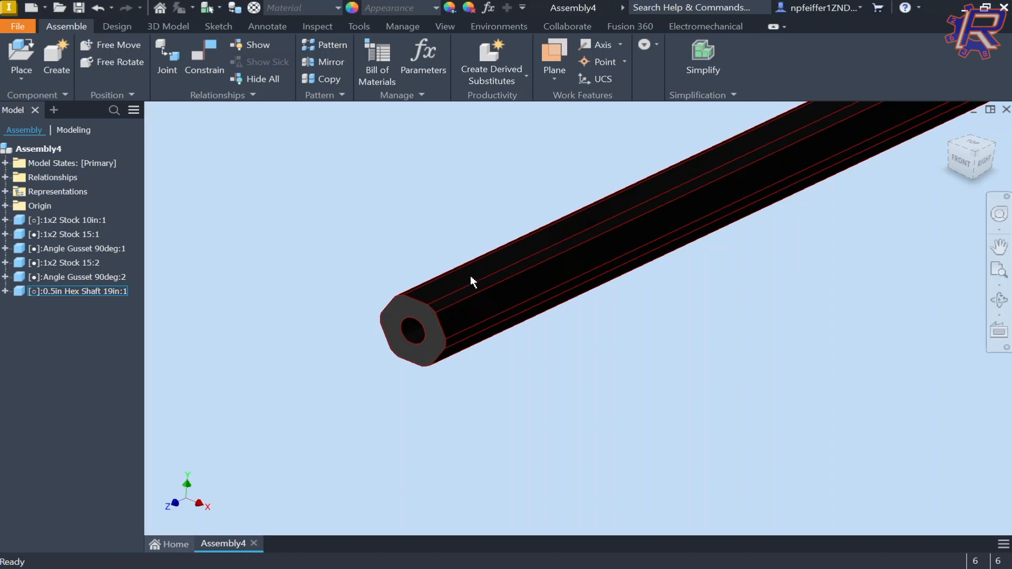
mouse_move(470, 278)
shift+middle_down()
mouse_move(527, 263)
mouse_move(546, 219)
shift+middle_up()
scroll(549, 219, down, 5)
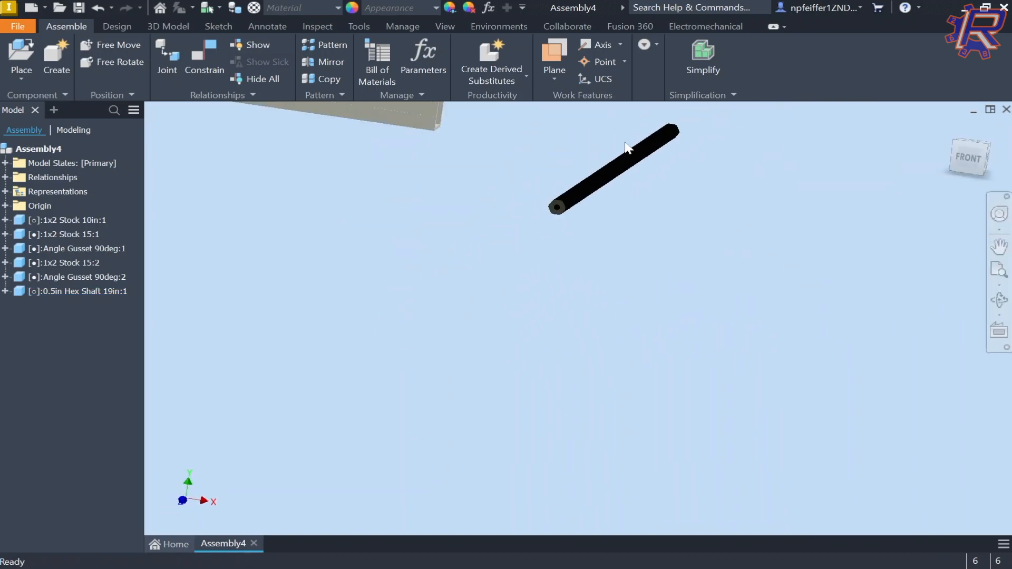
Measure the length of the placed hex shaft along one of its long edges
middle_drag(625, 149, 539, 256)
key(c)
key(Escape)
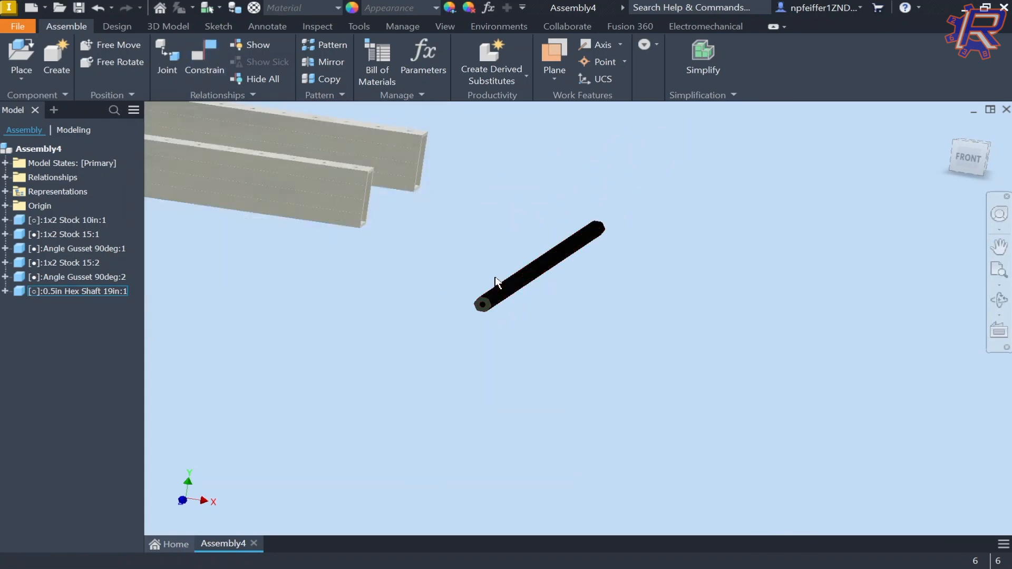
key(m)
scroll(410, 261, up, 5)
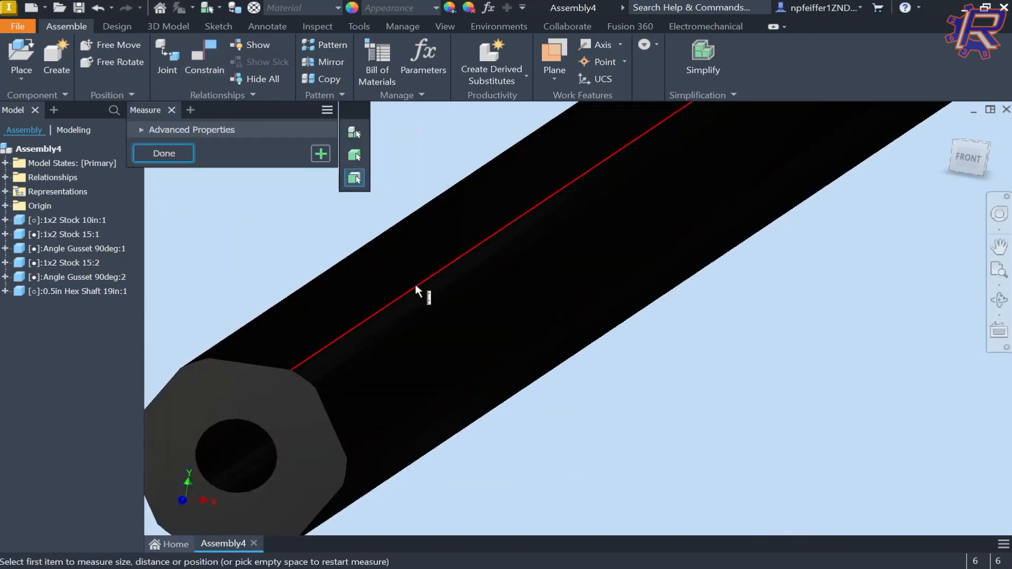
click(420, 285)
scroll(481, 296, down, 5)
middle_drag(517, 272, 732, 363)
scroll(519, 189, down, 4)
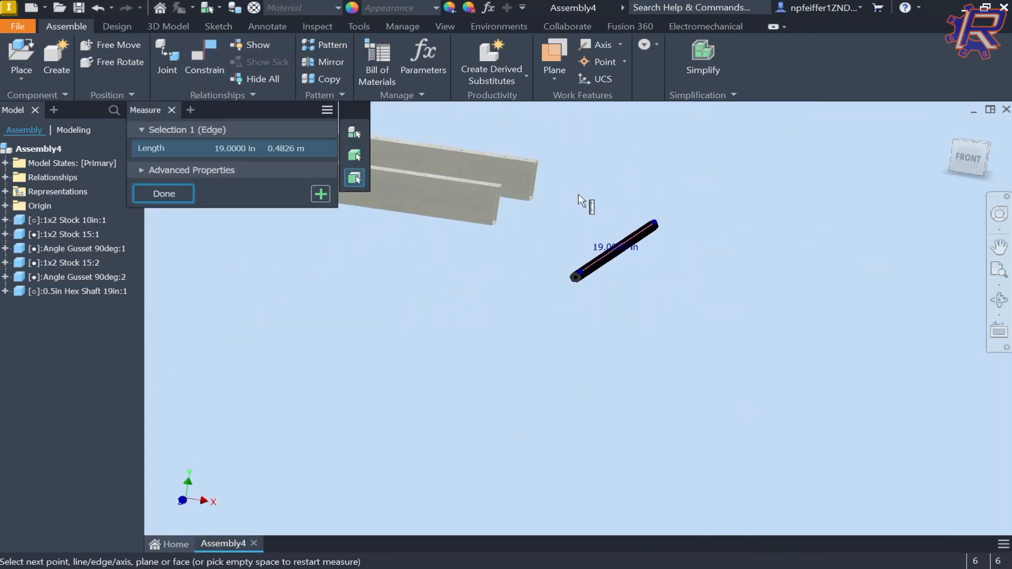
Measure the distance between the outer side faces of the two 15-inch tubes near their open ends
shift+middle_drag(578, 194, 712, 241)
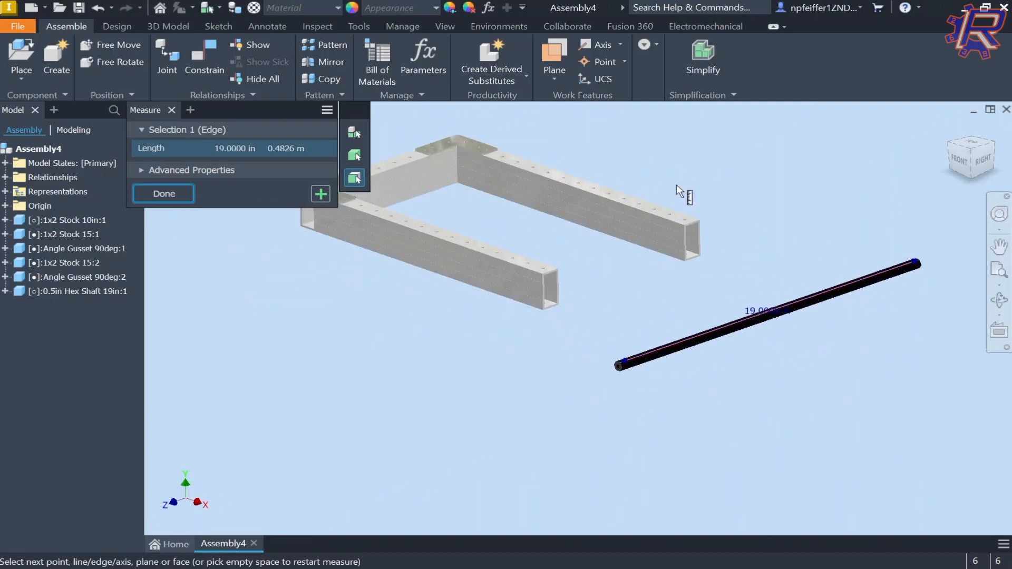
click(572, 243)
scroll(580, 242, up, 5)
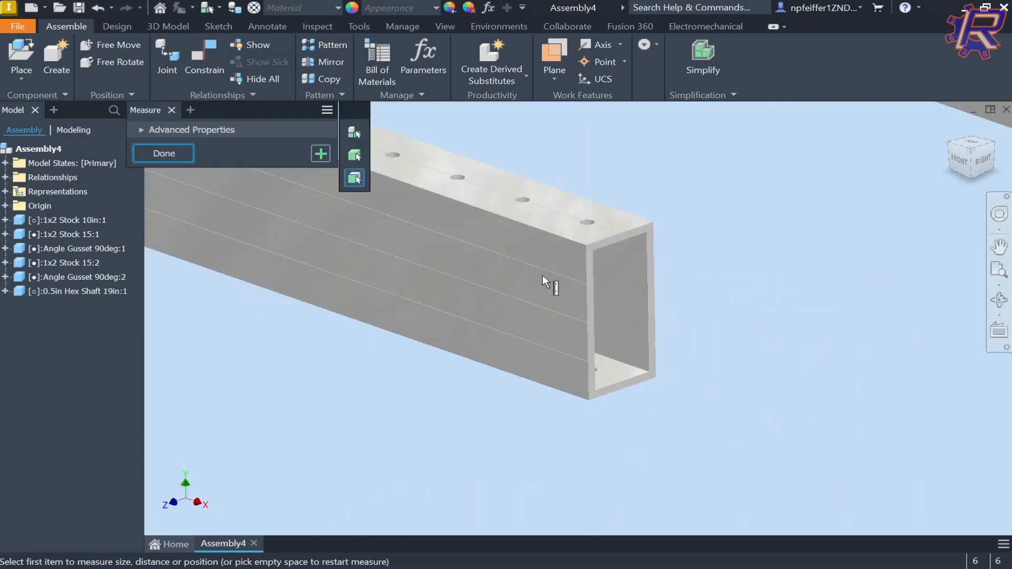
click(567, 249)
scroll(695, 217, down, 5)
middle_drag(695, 217, 470, 312)
shift+middle_drag(680, 238, 543, 261)
scroll(464, 289, up, 5)
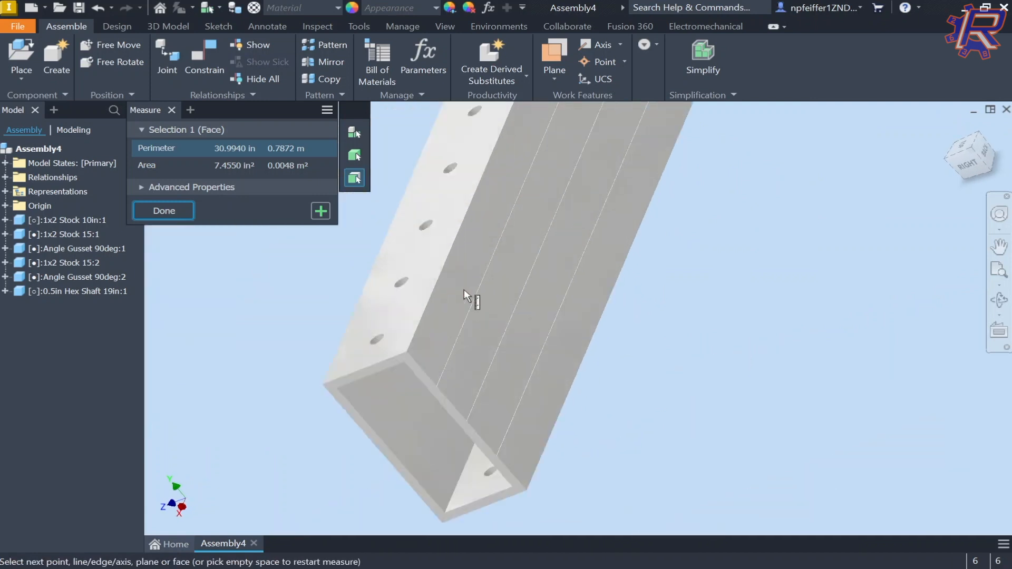
click(454, 289)
scroll(510, 355, down, 5)
shift+middle_drag(507, 355, 606, 348)
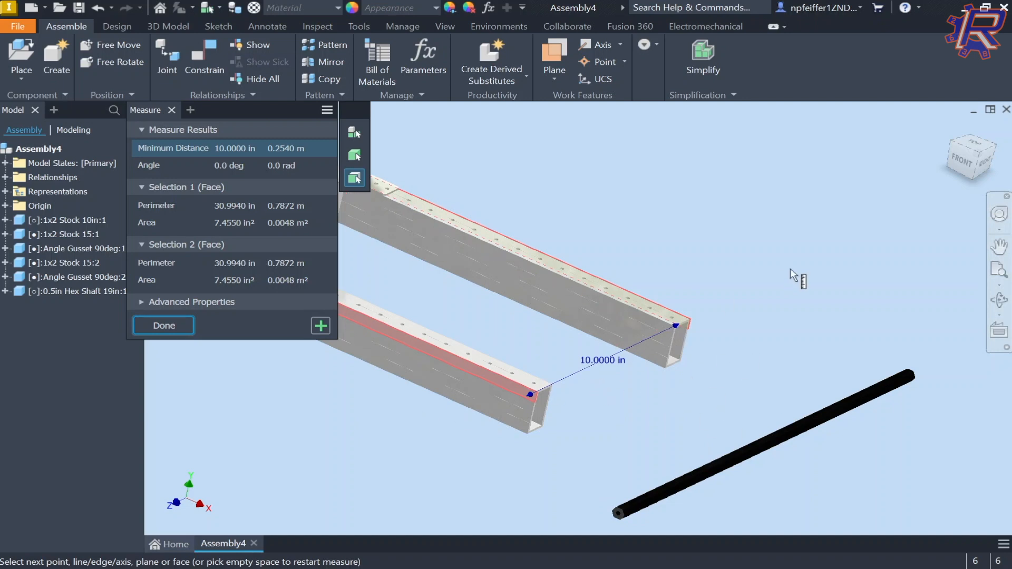
scroll(485, 432, up, 2)
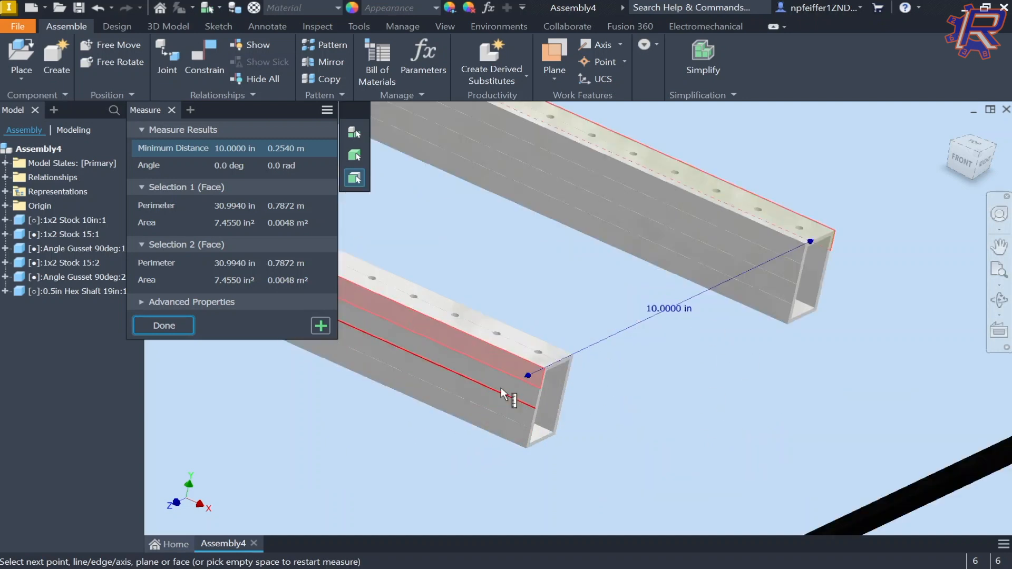
middle_drag(446, 375, 425, 255)
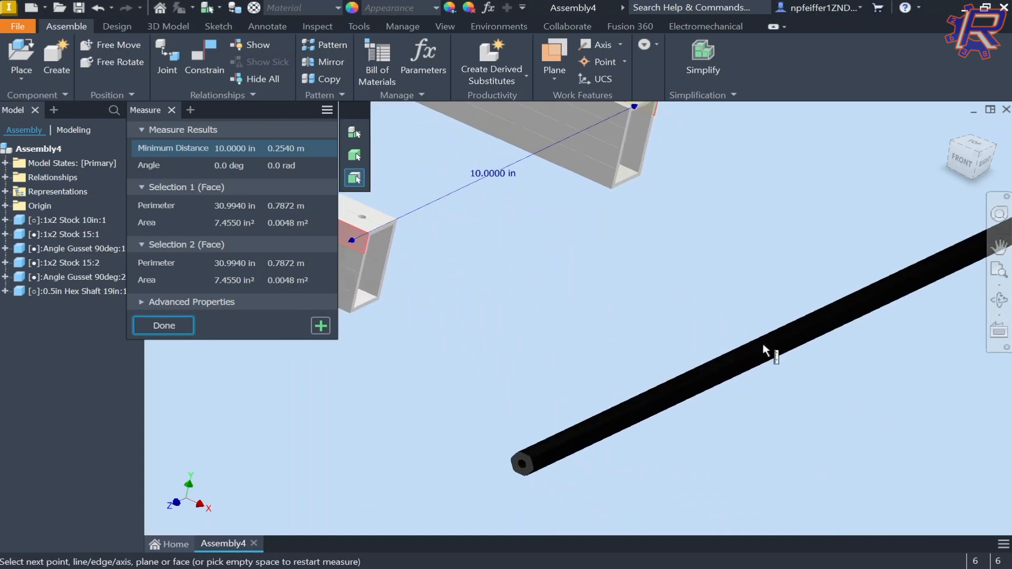
key(Escape)
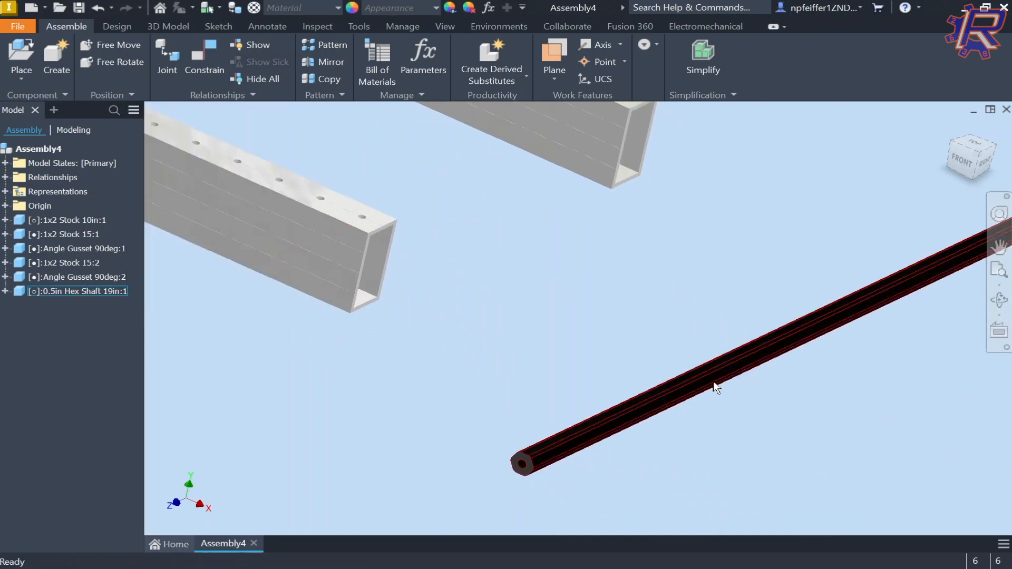
Duplicate 0.5in Hex Shaft 19in.ipt in the Video 6 folder and rename the copy 0.5in Hex Shaft 12in.ipt
scroll(676, 376, down, 4)
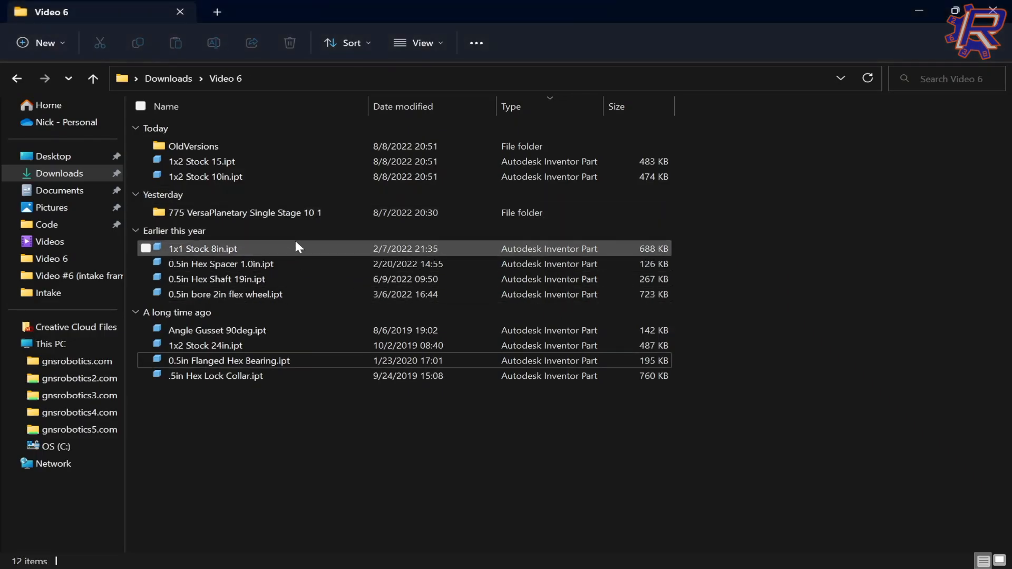
click(318, 267)
click(298, 279)
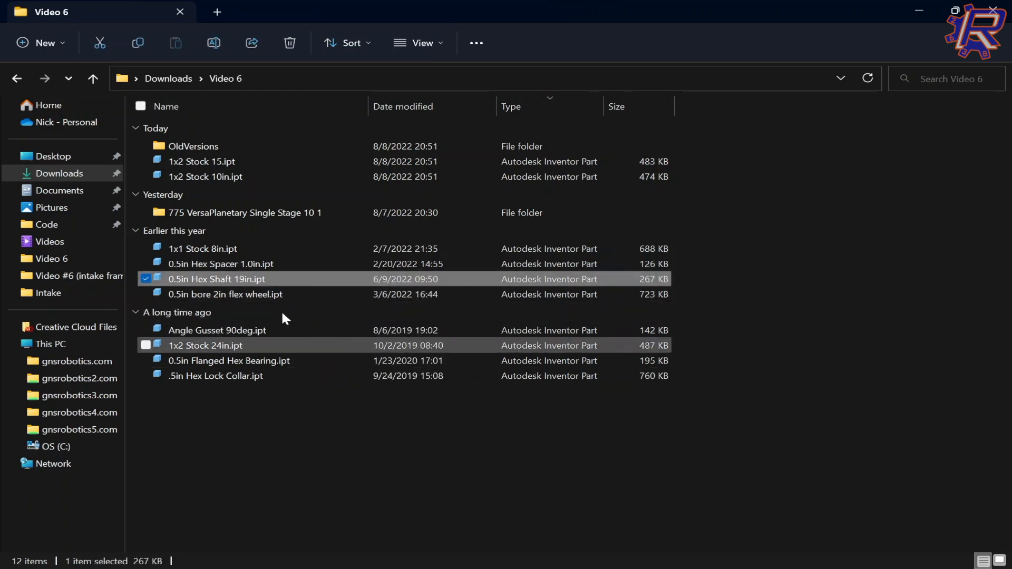
key(ctrl+c)
key(ctrl+v)
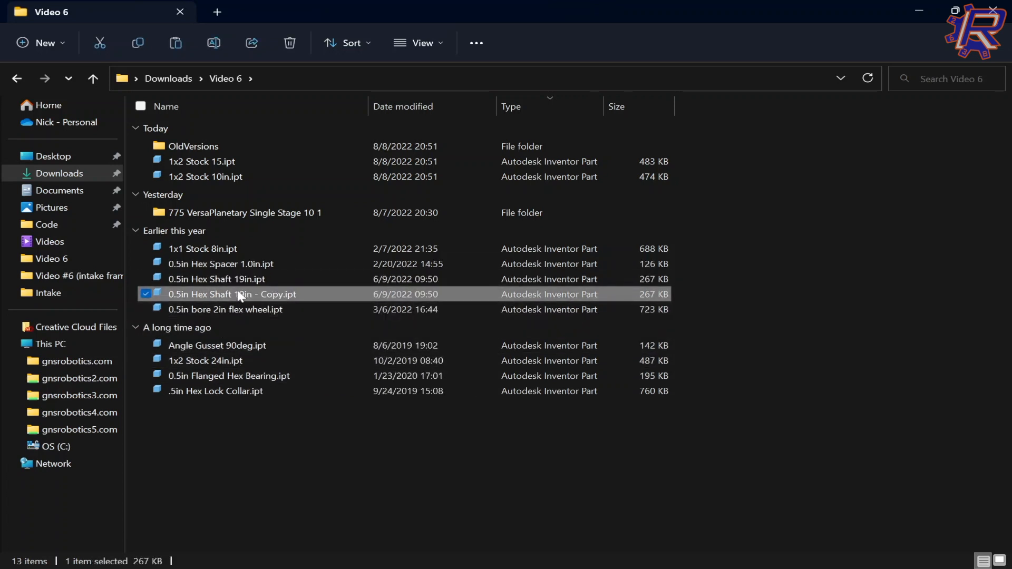
key(F2)
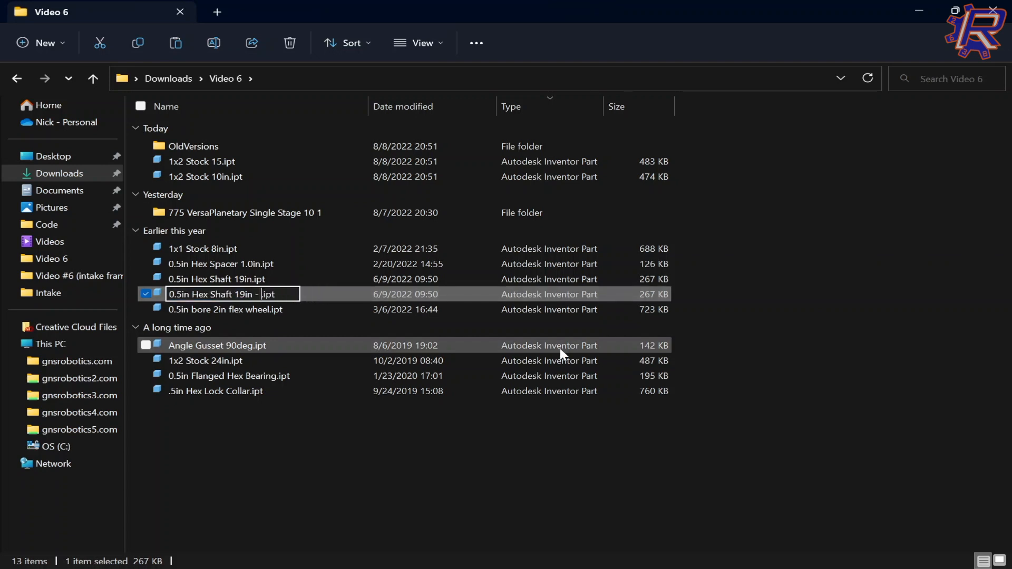
text(in)
key(Return)
Switch to Inventor and sketch a rectangle enclosing the whole hex profile on the end face of the 0.5in Hex Shaft 12in part
key(alt+Tab)
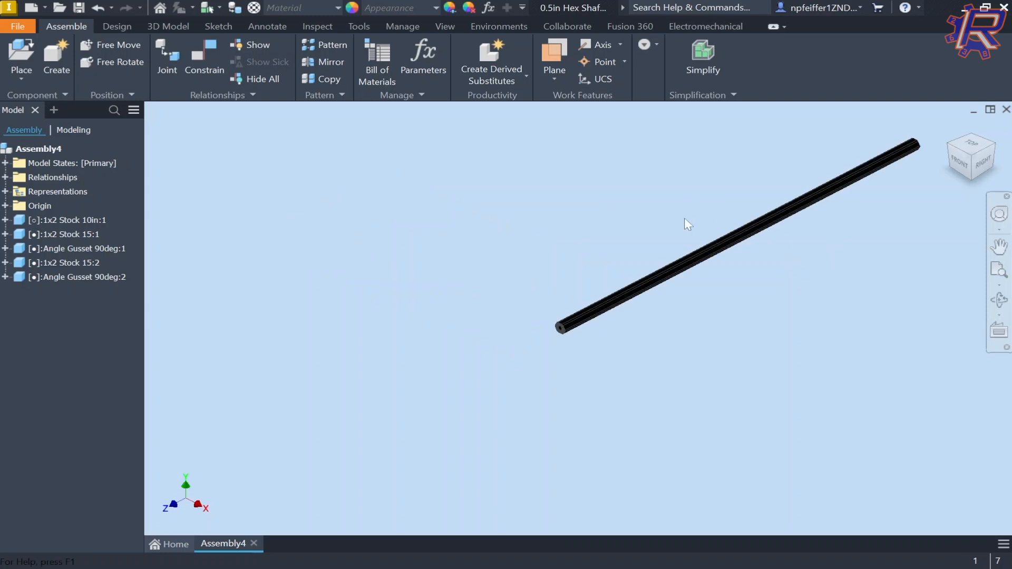
click(32, 53)
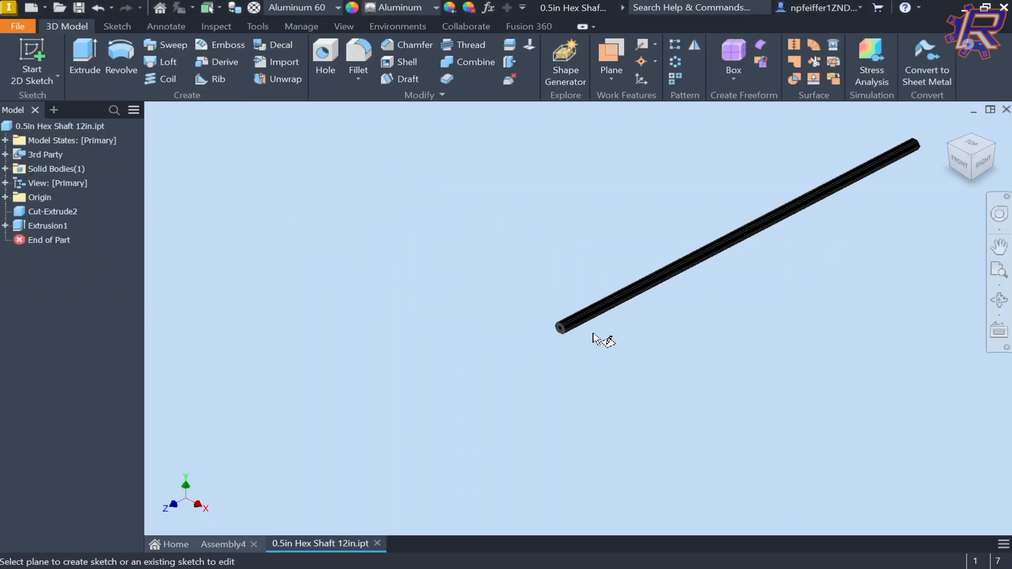
scroll(599, 339, up, 5)
click(605, 184)
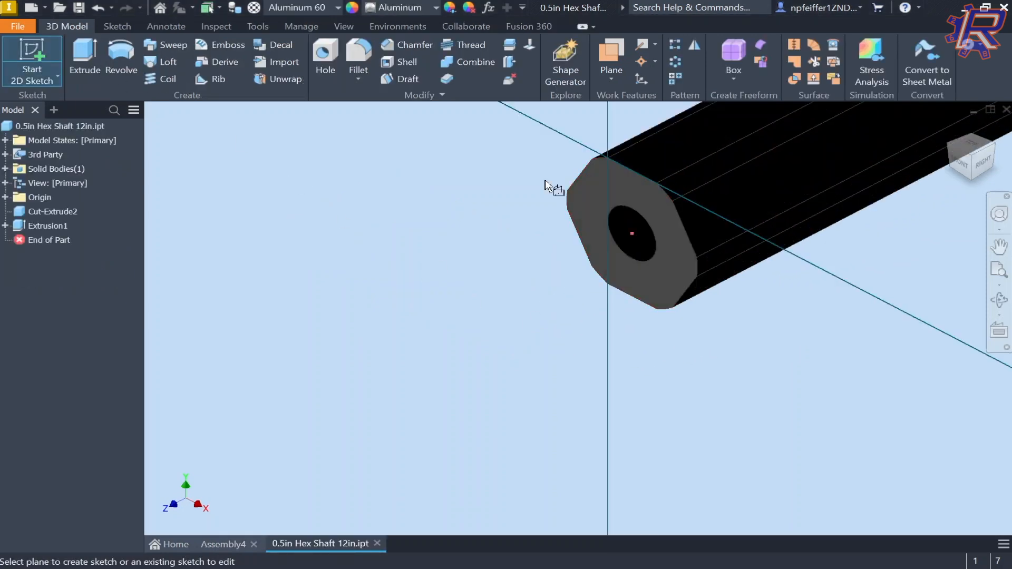
click(121, 52)
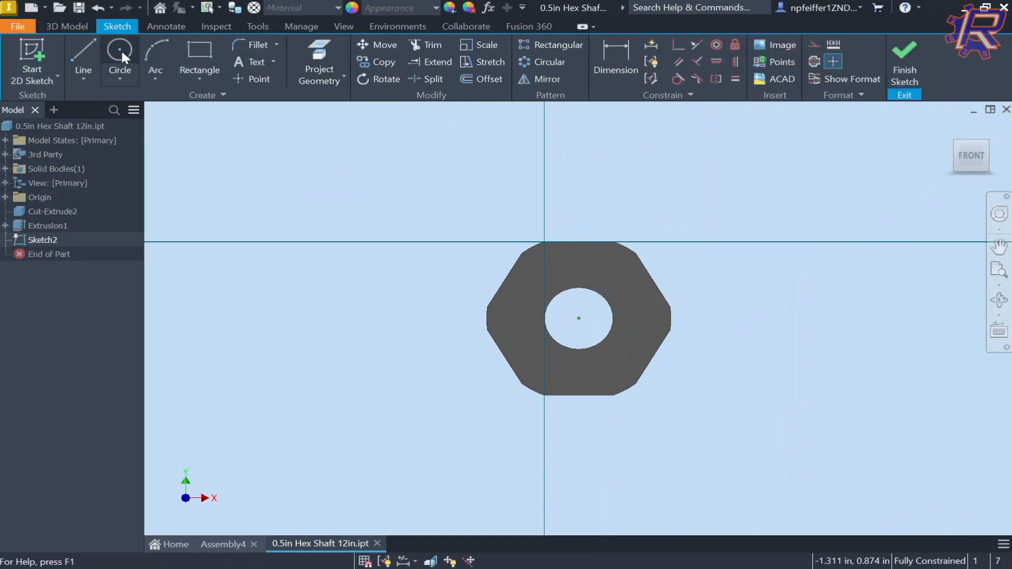
click(207, 52)
click(427, 179)
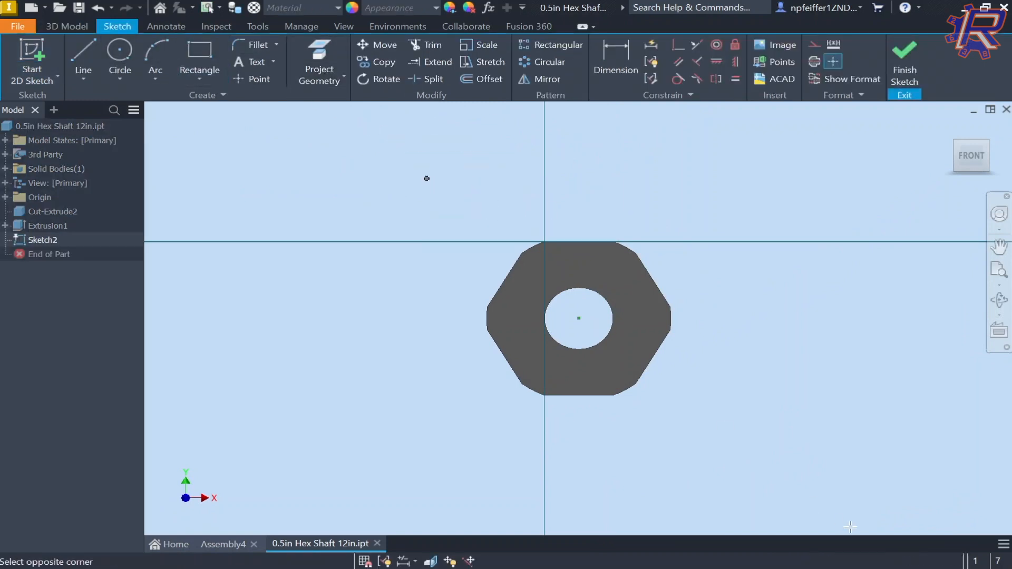
click(721, 421)
click(904, 63)
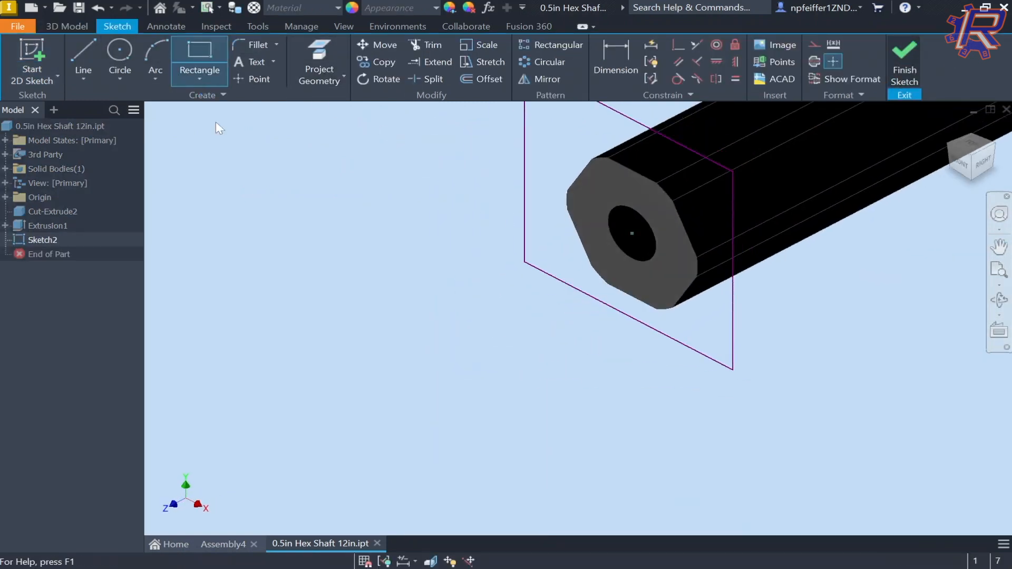
Extrude the rectangle as a 7 in cut into the shaft to shorten it
click(85, 63)
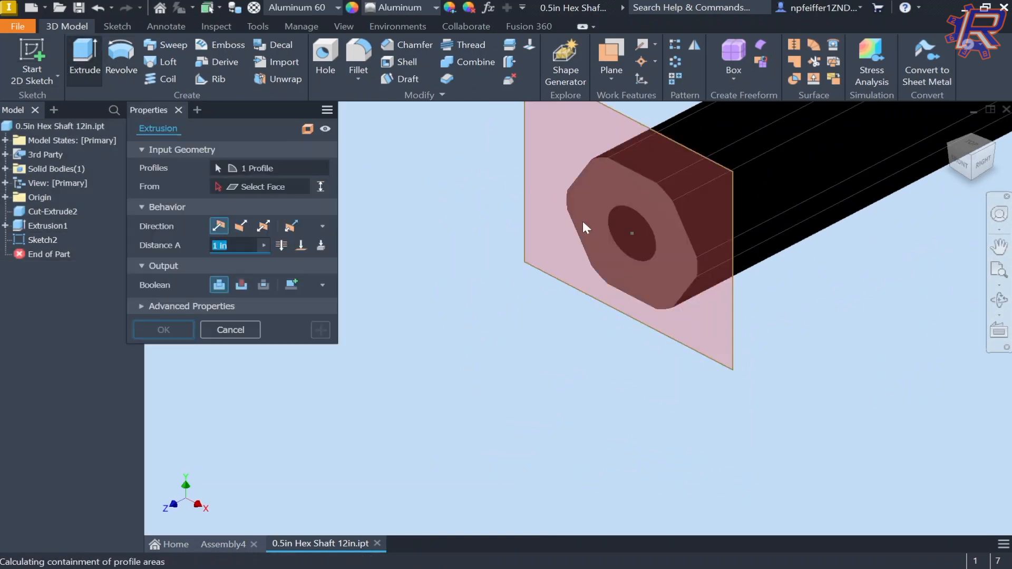
click(242, 227)
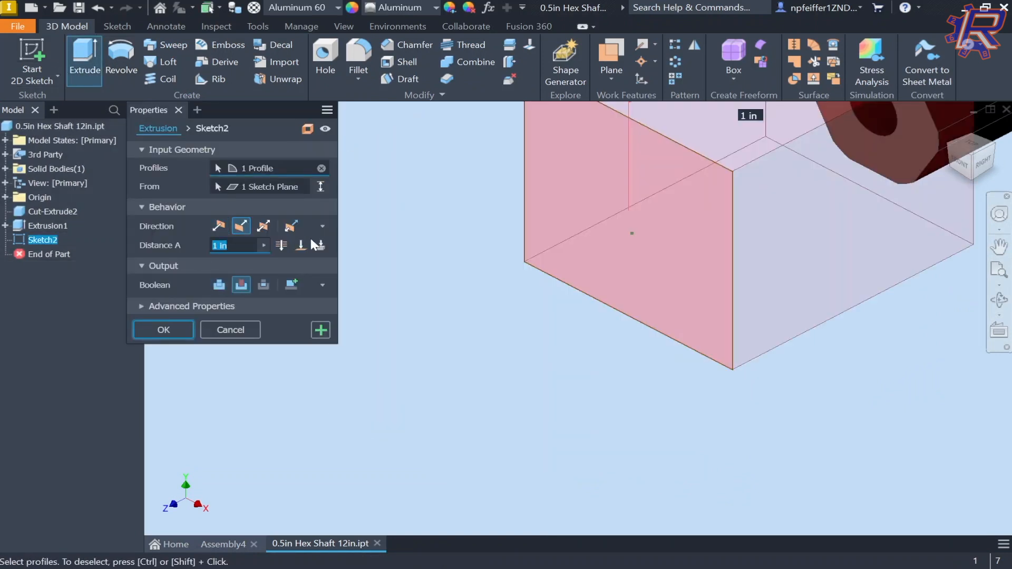
text(7)
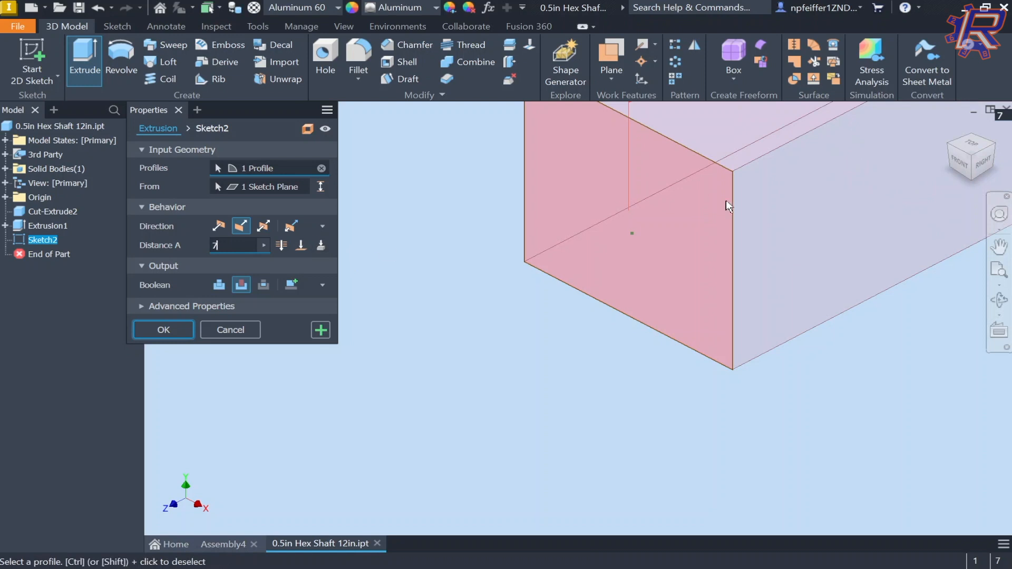
scroll(727, 156, down, 4)
scroll(644, 185, down, 5)
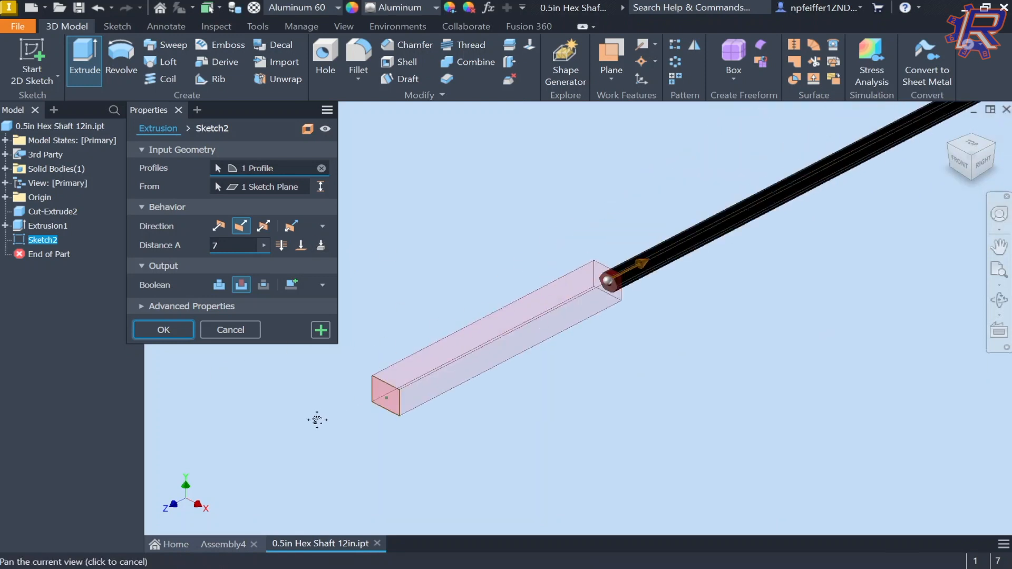
click(164, 330)
Measure a long edge of the shortened shaft to check its length
key(m)
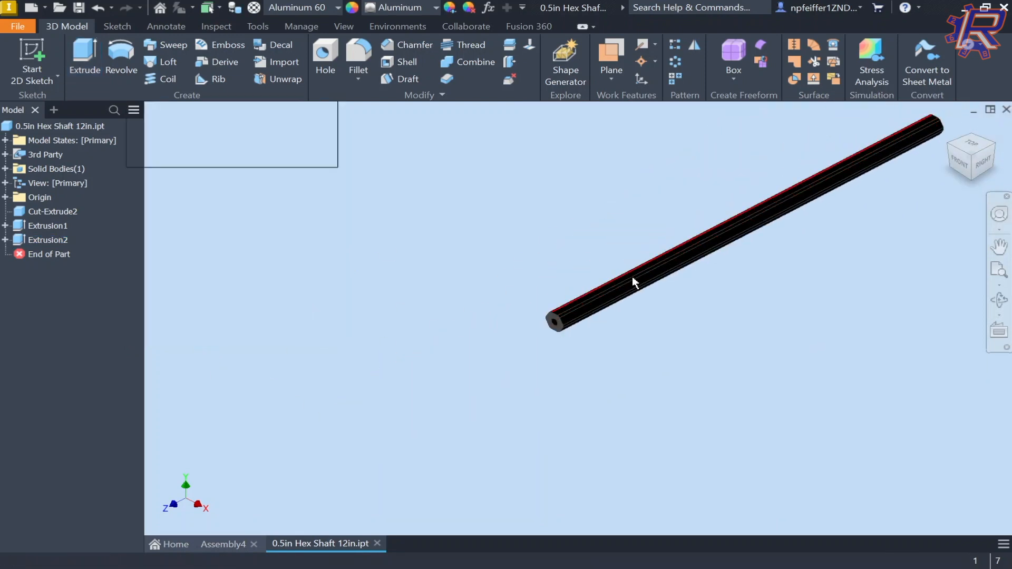
scroll(631, 277, up, 4)
click(626, 293)
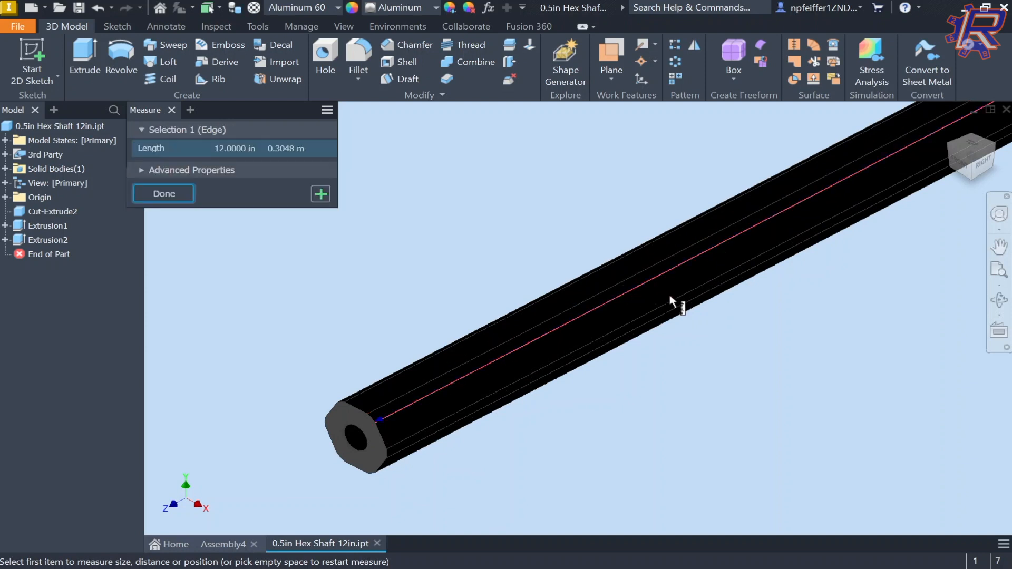
key(Escape)
scroll(569, 287, down, 4)
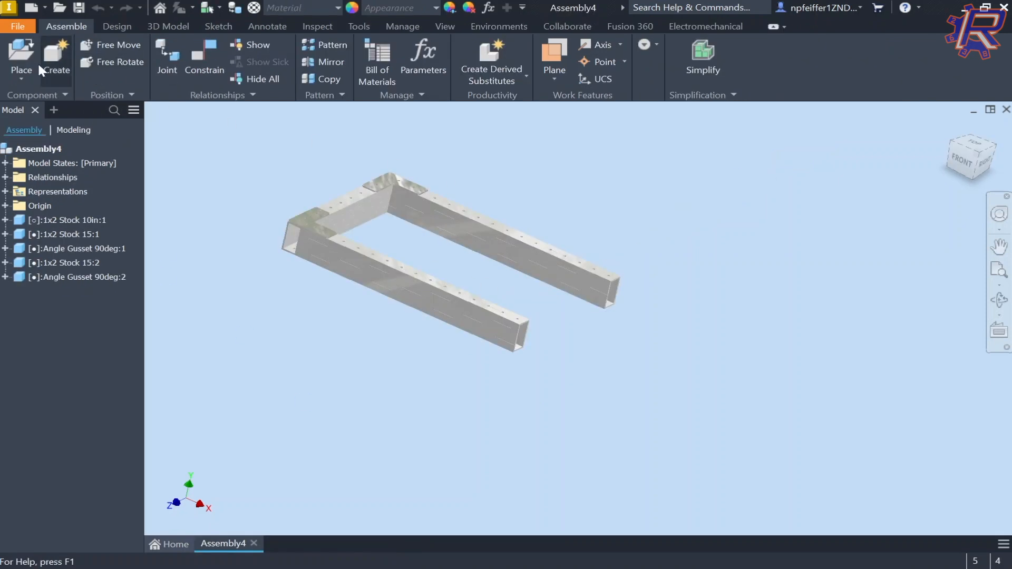
Place one 0.5in Hex Shaft 12in.ipt in the assembly beside the open ends of the frame
key(p)
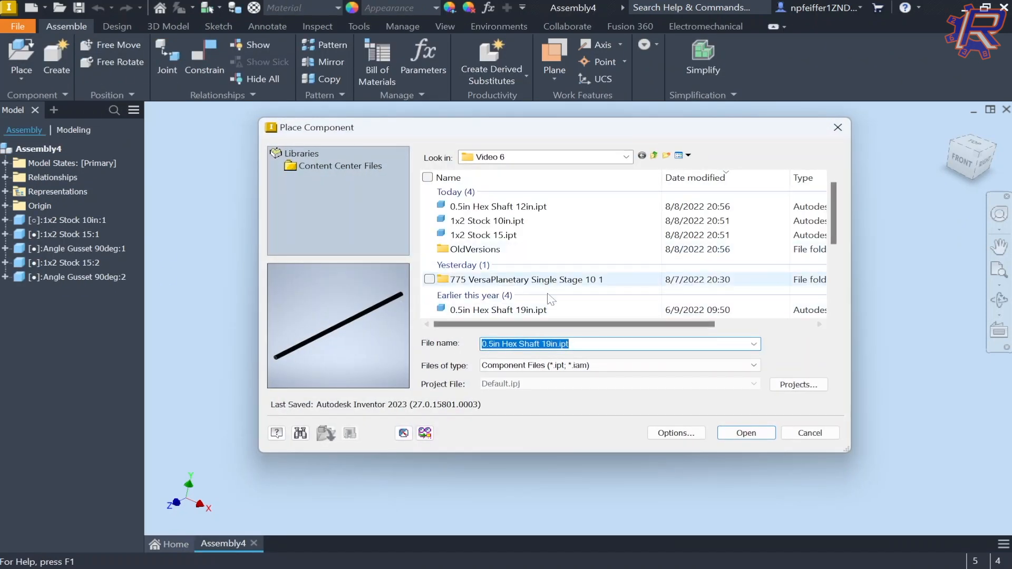
scroll(590, 240, down, 2)
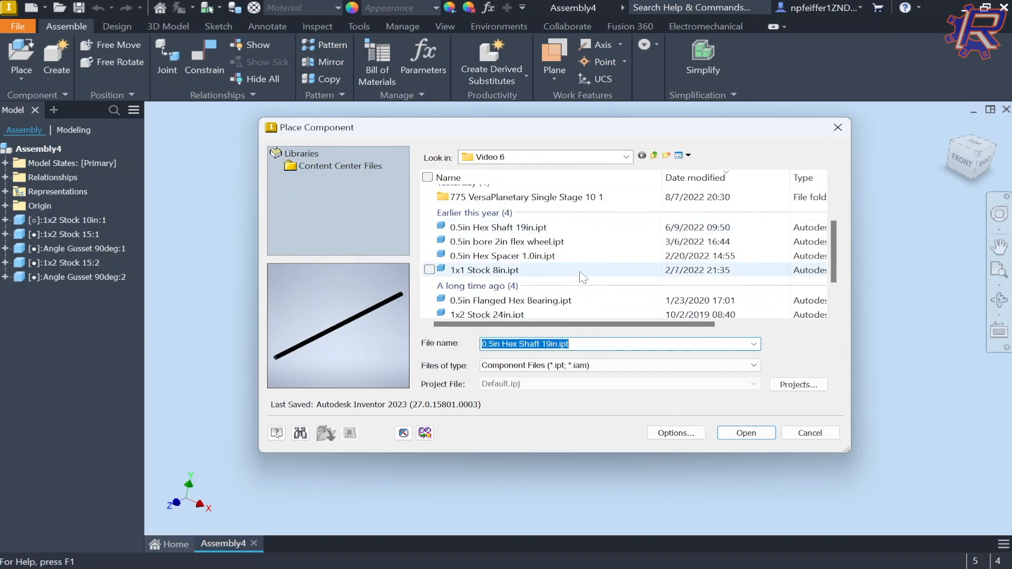
scroll(598, 235, down, 1)
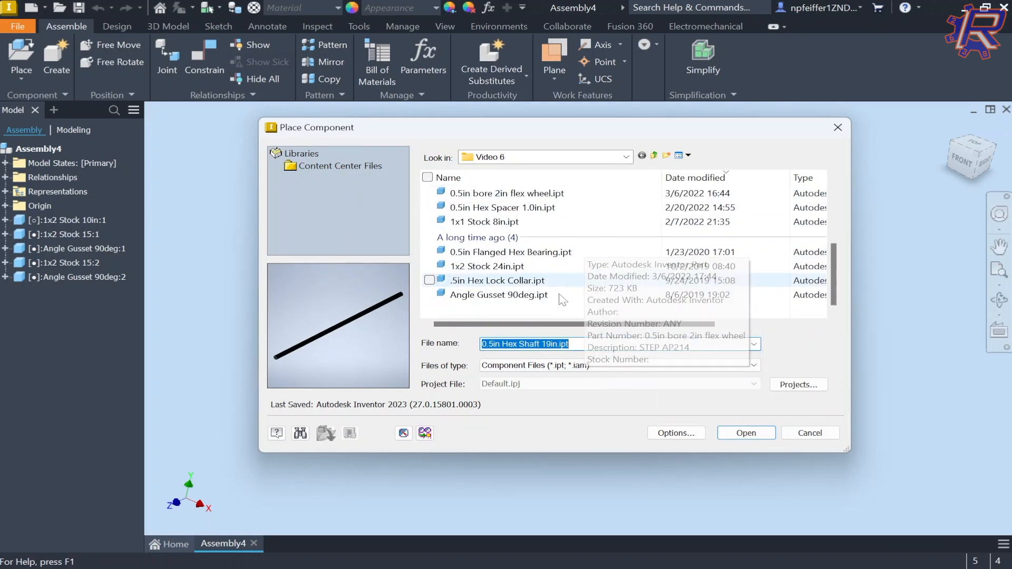
scroll(593, 221, up, 4)
double_click(589, 208)
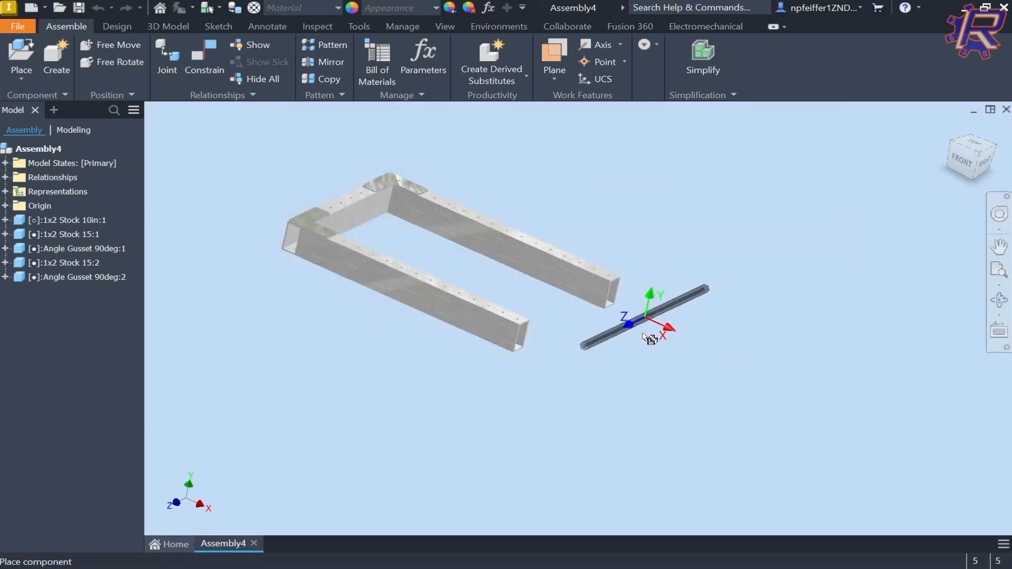
click(648, 338)
key(Escape)
Examine the placed 12-inch shaft and the open tube ends of the frame from several angles
shift+middle_drag(593, 327, 565, 297)
scroll(537, 358, down, 6)
scroll(418, 257, up, 4)
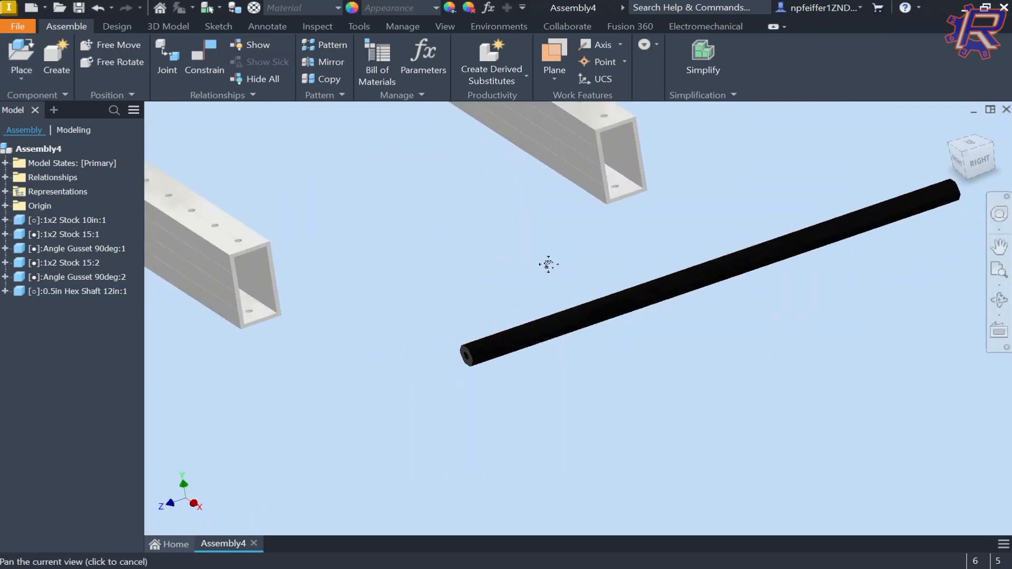
scroll(446, 233, down, 2)
scroll(387, 246, up, 5)
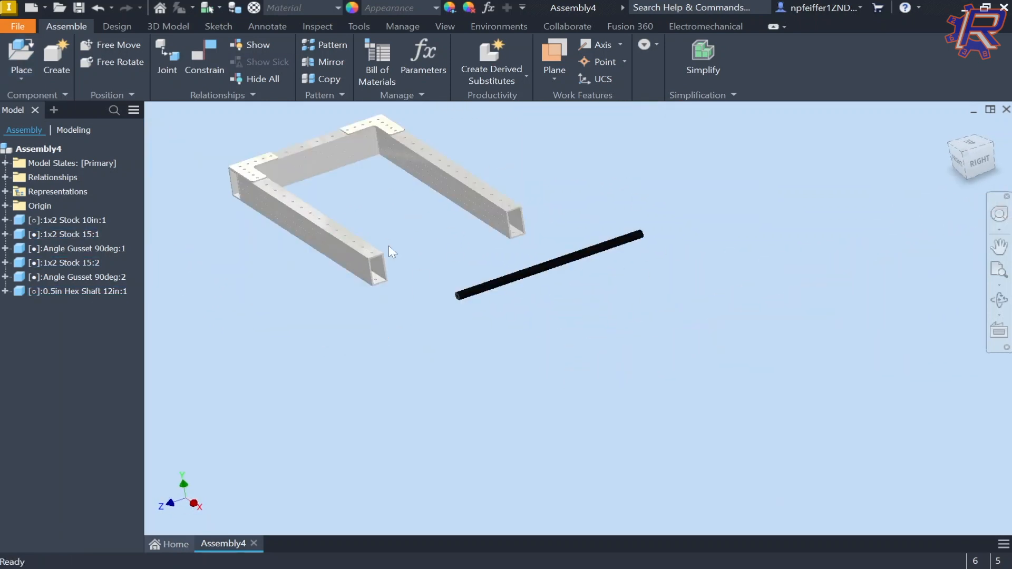
shift+middle_drag(401, 252, 450, 251)
scroll(450, 251, up, 3)
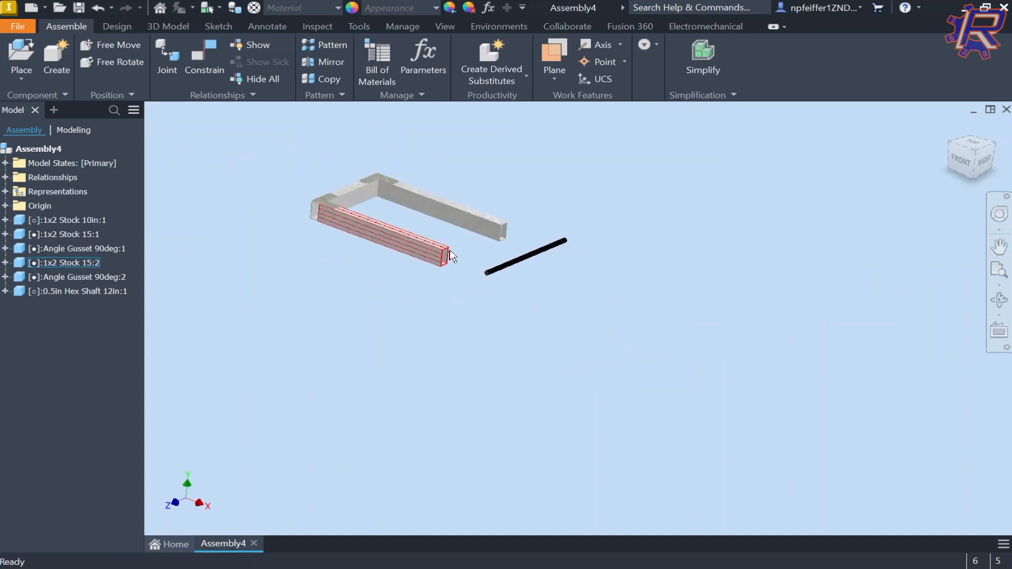
scroll(457, 271, down, 3)
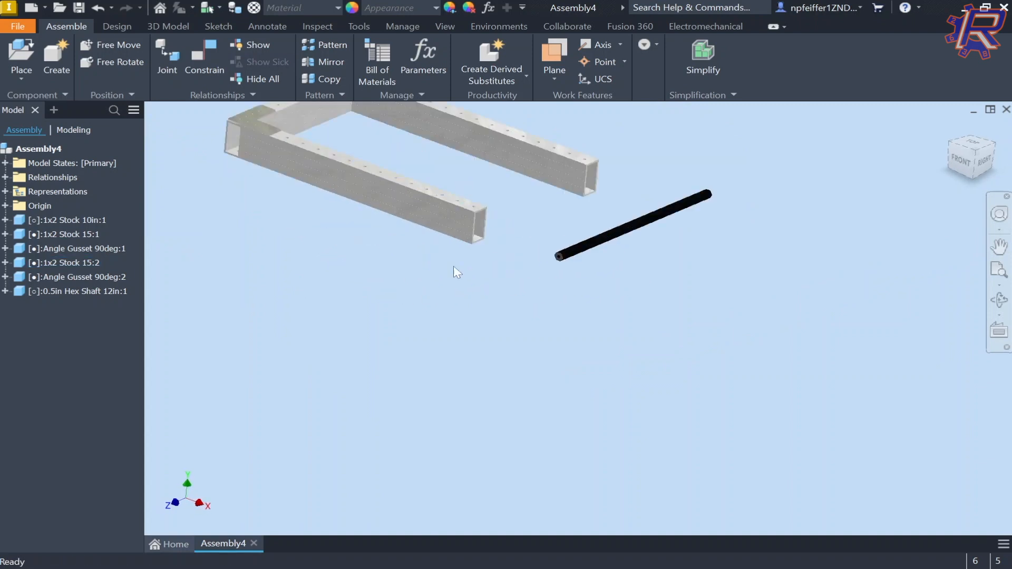
Place one 0.5in Flanged Hex Bearing.ipt in the assembly between the open end of the near tube and the hex shaft
middle_drag(420, 173, 443, 253)
scroll(536, 285, down, 3)
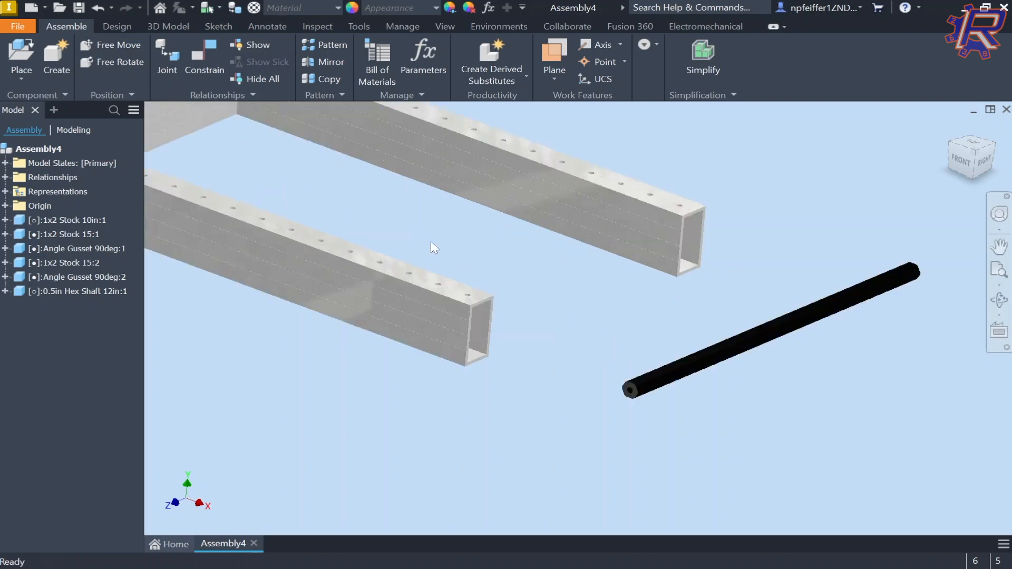
click(21, 56)
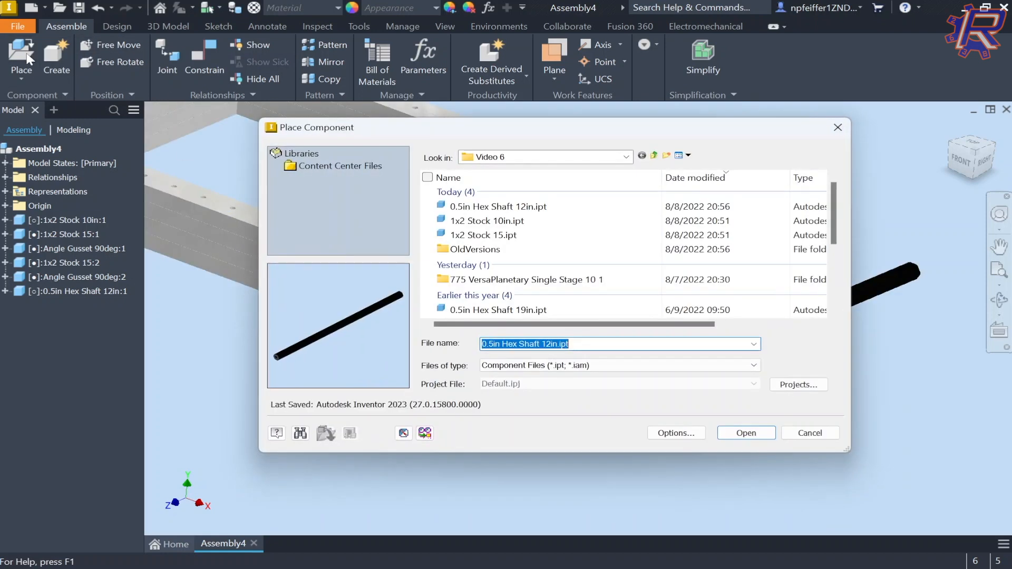
scroll(592, 266, down, 5)
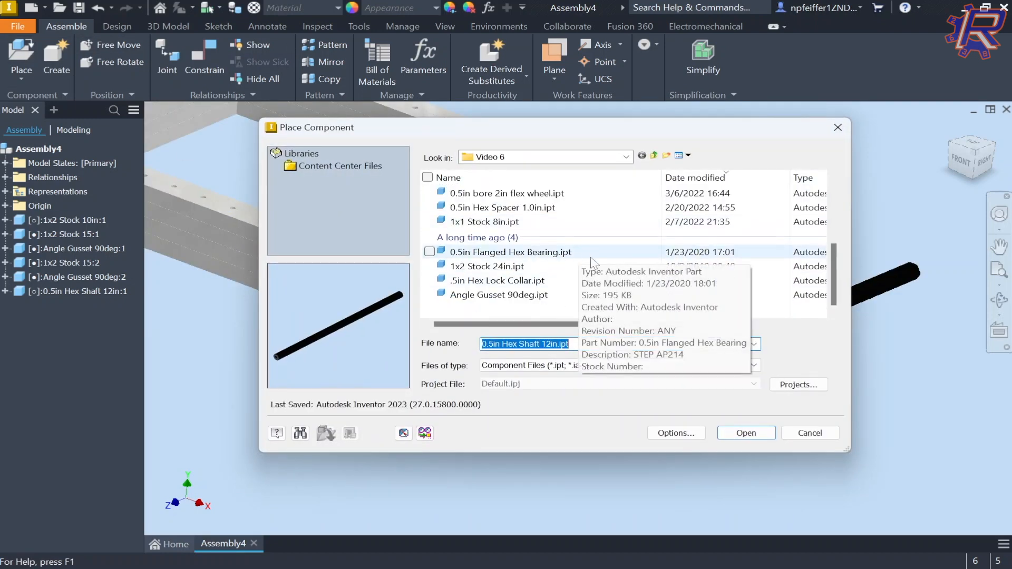
double_click(577, 256)
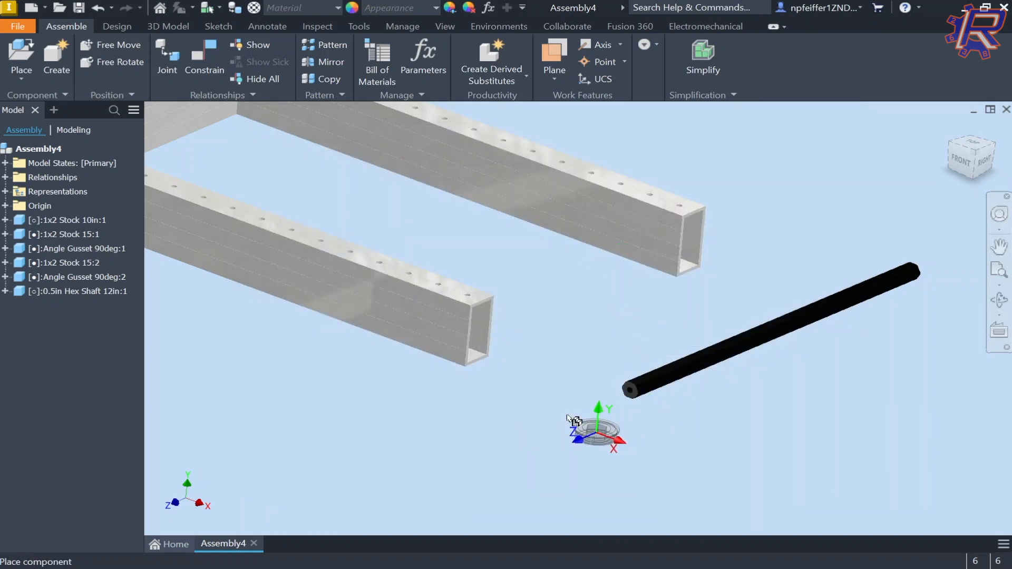
click(555, 411)
key(Escape)
Measure the diameter of the bearing body's outer circular edge on the side opposite the flange
scroll(562, 406, down, 4)
scroll(562, 407, up, 3)
scroll(361, 157, down, 3)
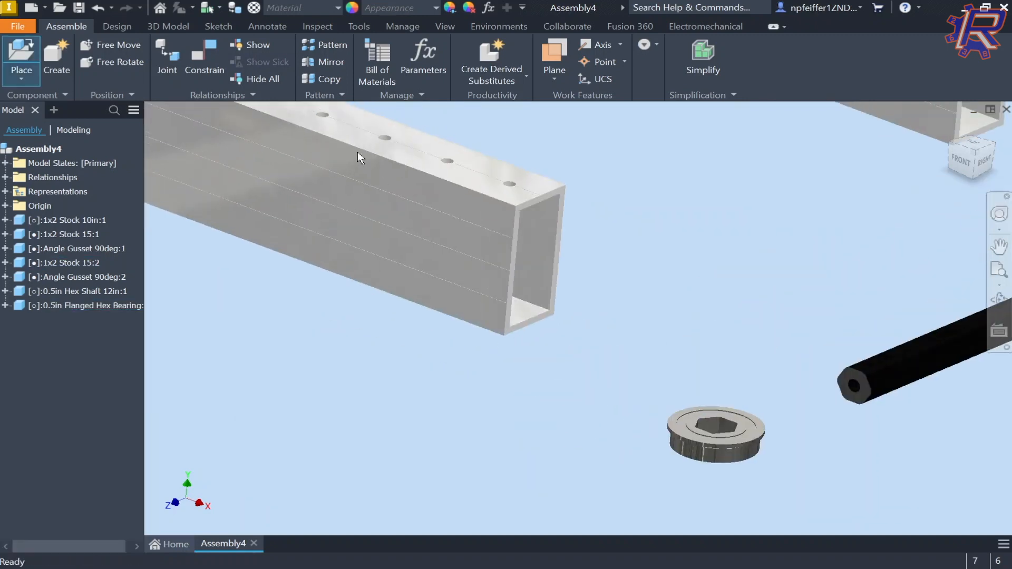
middle_drag(749, 390, 556, 320)
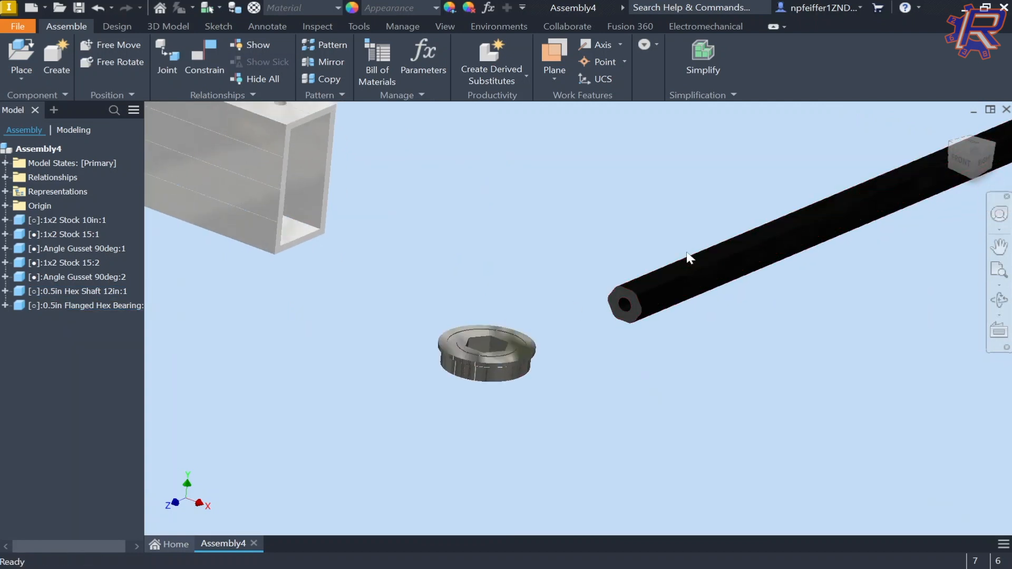
scroll(460, 351, down, 5)
scroll(543, 350, up, 7)
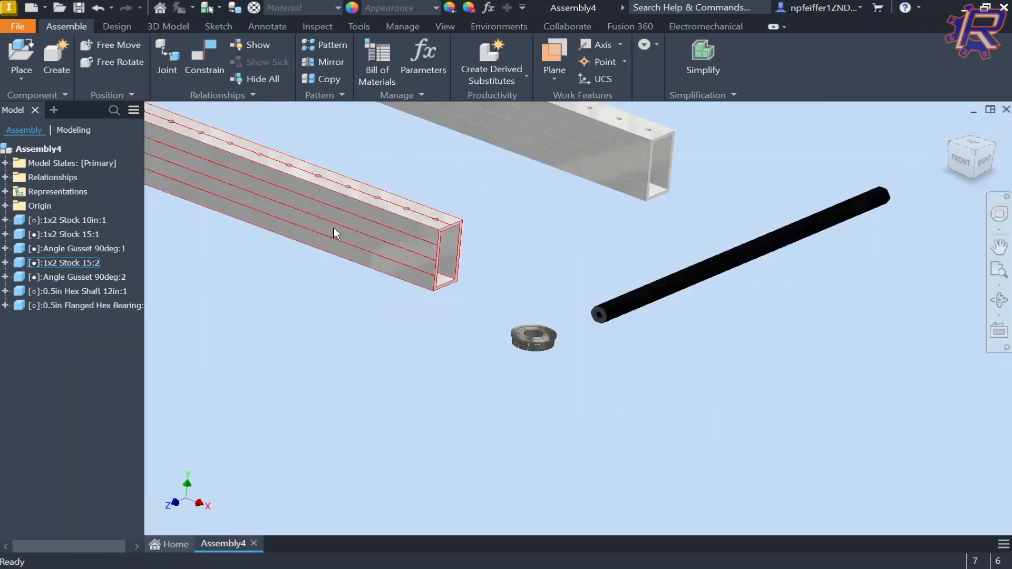
key(m)
scroll(507, 359, down, 3)
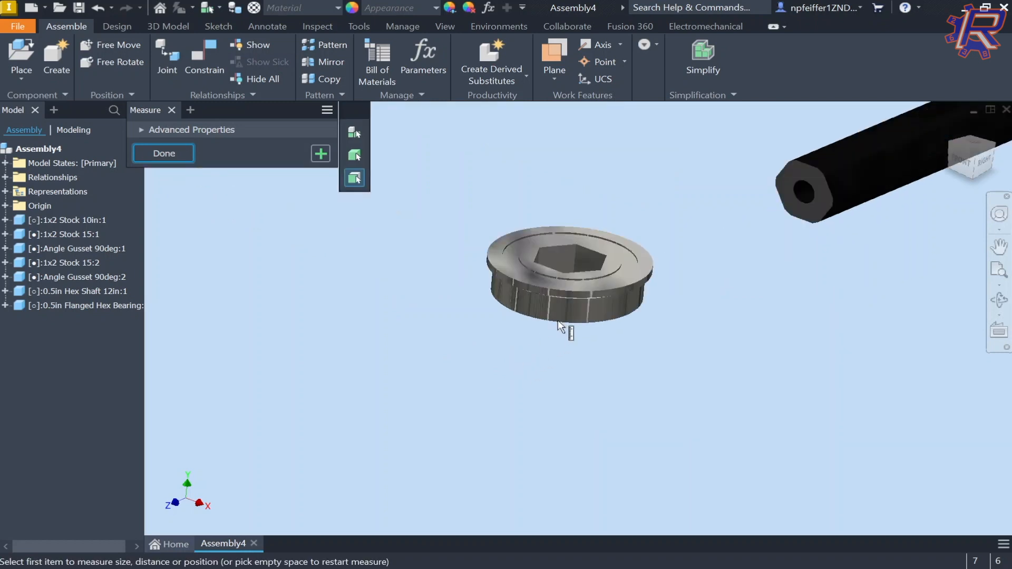
click(553, 323)
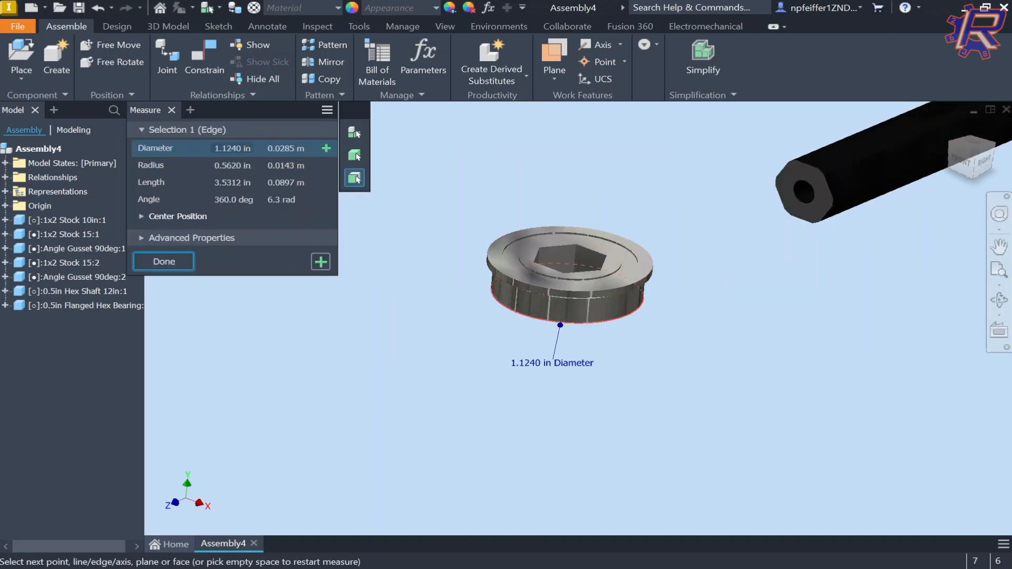
key(Escape)
scroll(474, 308, up, 5)
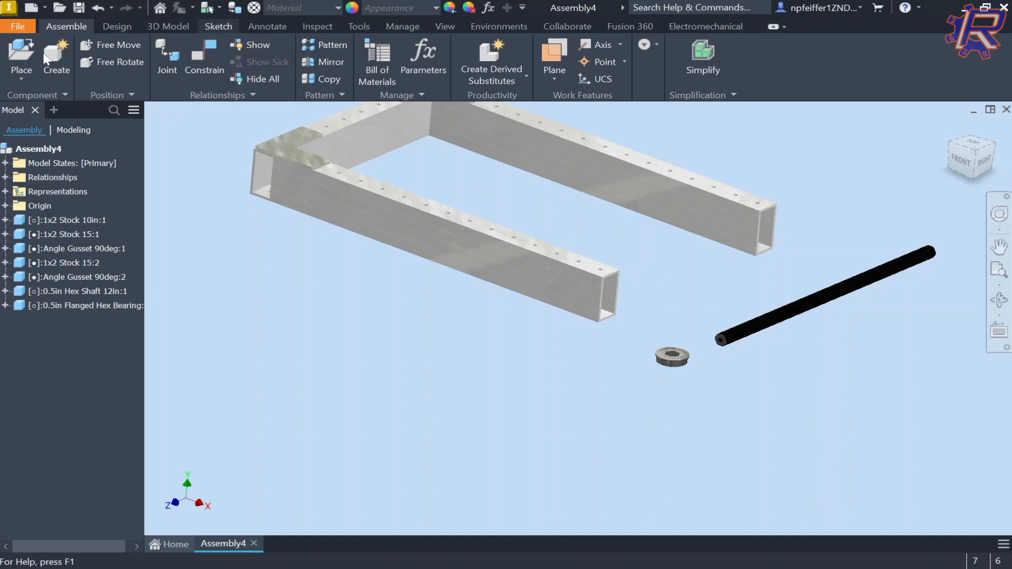
Start a 2D sketch on the outer side face of the near 15-inch tube within the assembly and exit it without drawing
click(23, 61)
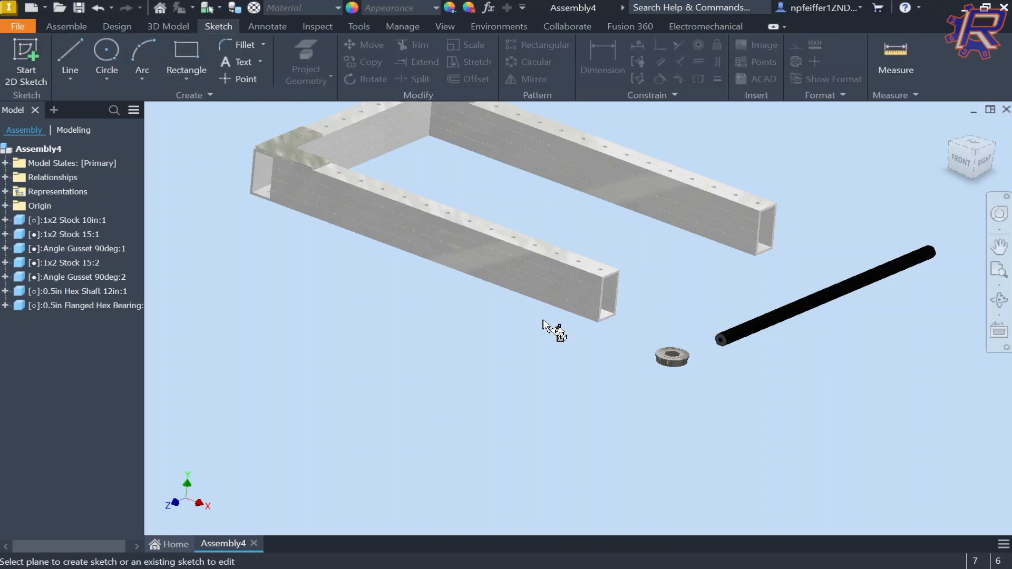
click(577, 291)
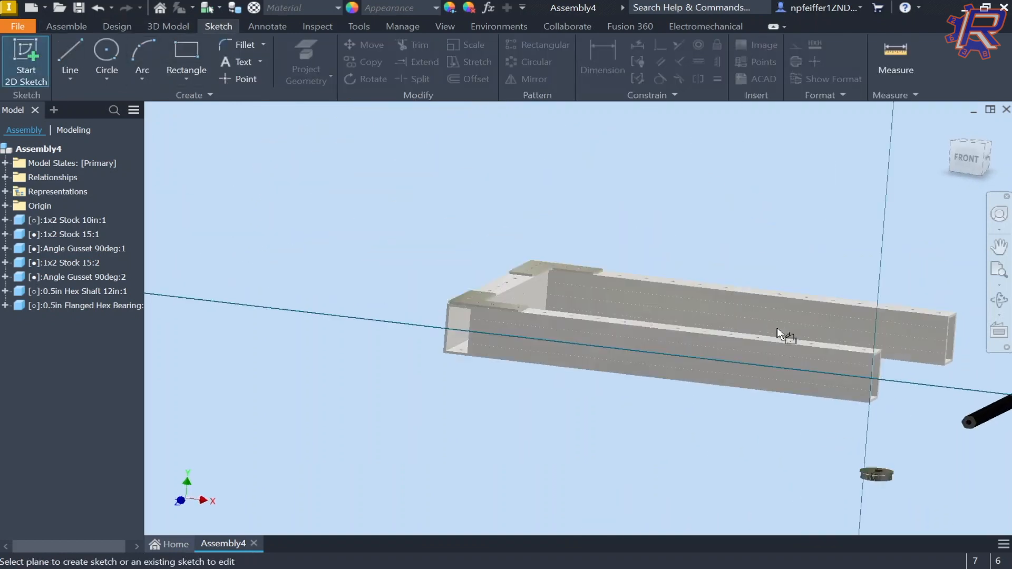
mouse_move(834, 359)
middle_down()
mouse_move(609, 290)
mouse_move(192, 221)
middle_up()
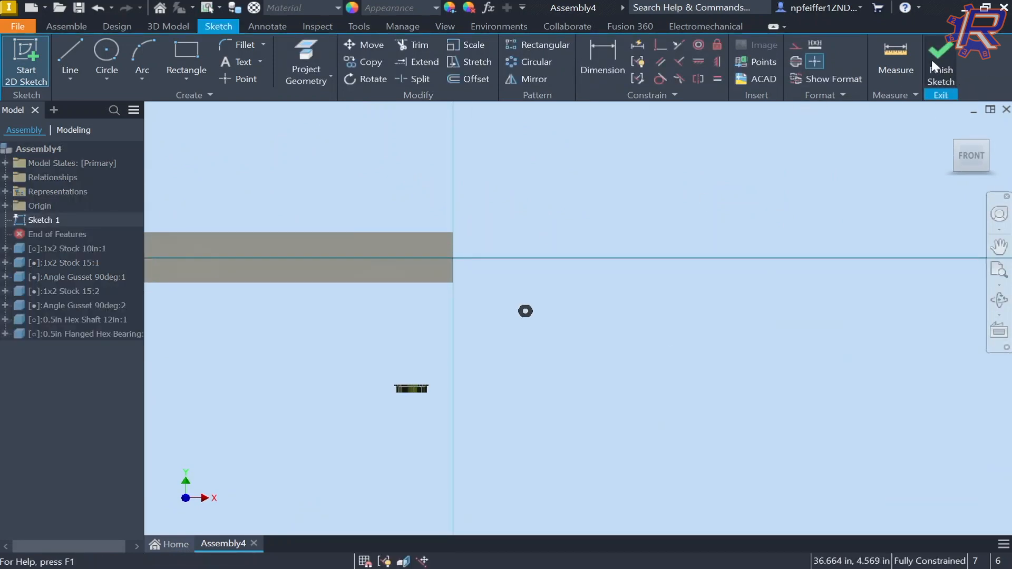
click(937, 62)
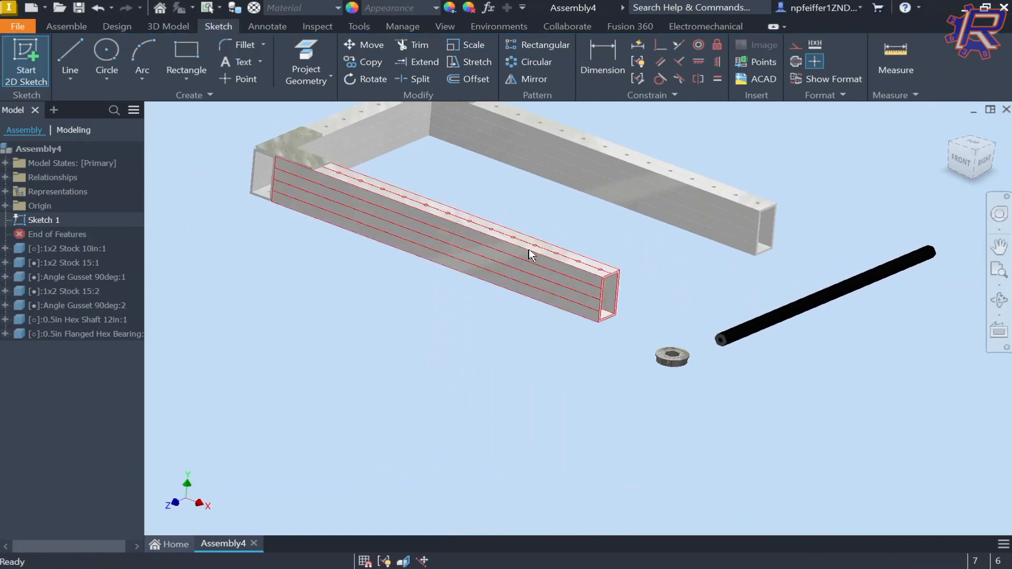
Open the near 15-inch tube, 1x2 Stock 15, in its own part window
click(464, 262)
right_click(463, 139)
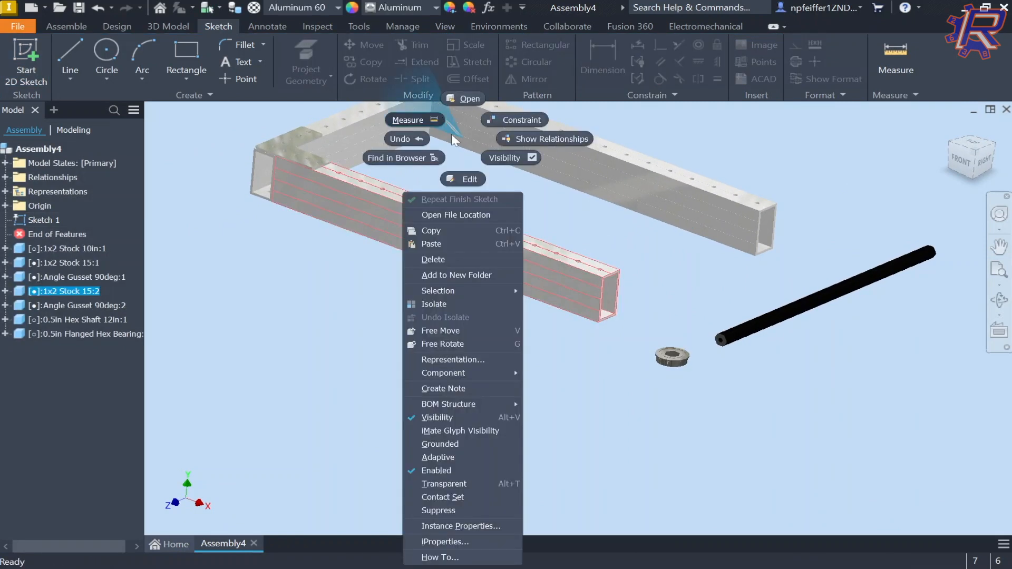
click(447, 103)
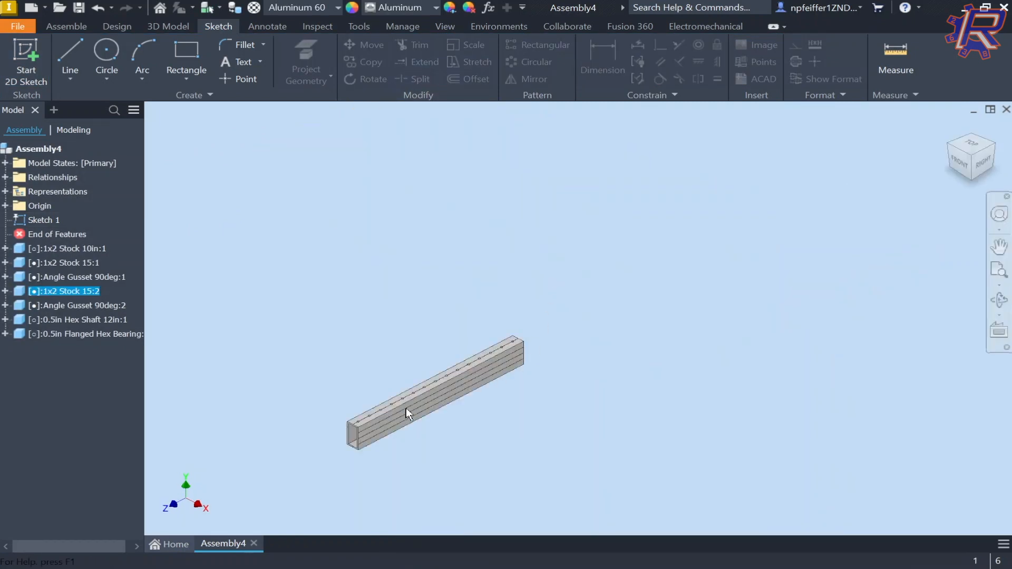
Sketch a 1.125 in diameter circle on the centre line of the tube's wide side face, close to its end
mouse_move(436, 348)
shift+middle_down()
mouse_move(421, 356)
mouse_move(432, 365)
shift+middle_up()
scroll(545, 414, down, 8)
scroll(578, 316, down, 2)
scroll(579, 316, up, 5)
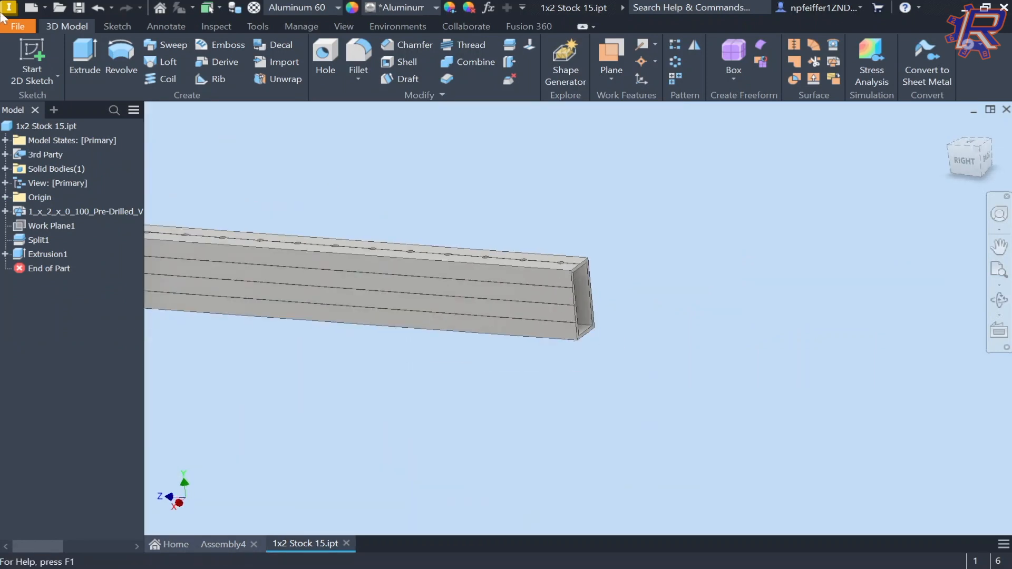
key(s)
click(549, 305)
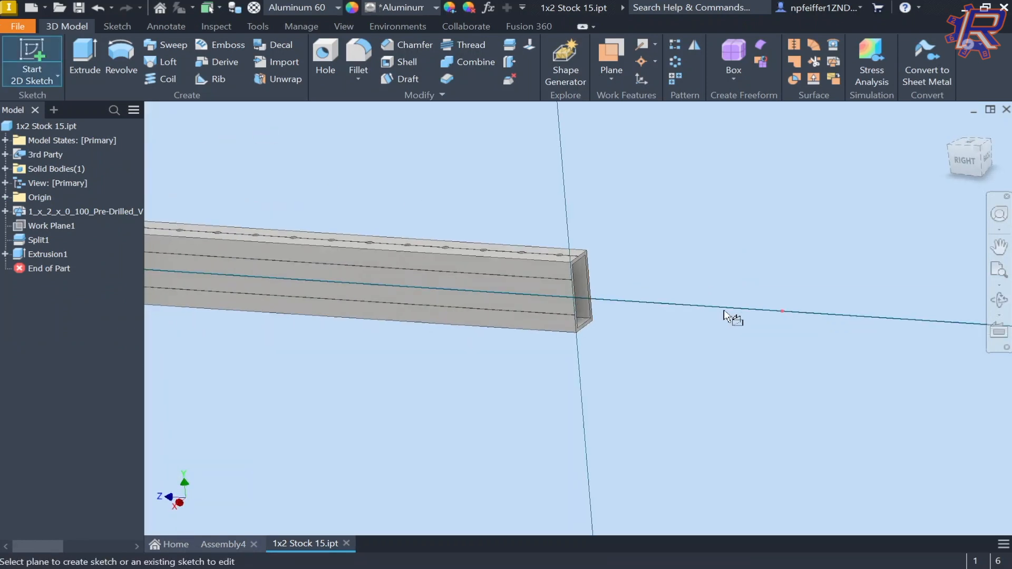
click(341, 342)
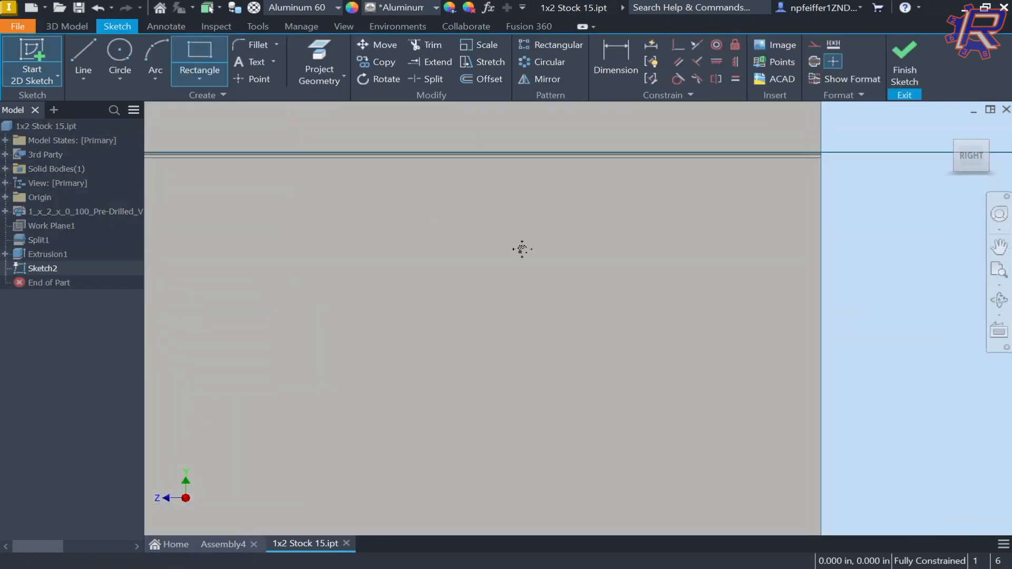
click(122, 61)
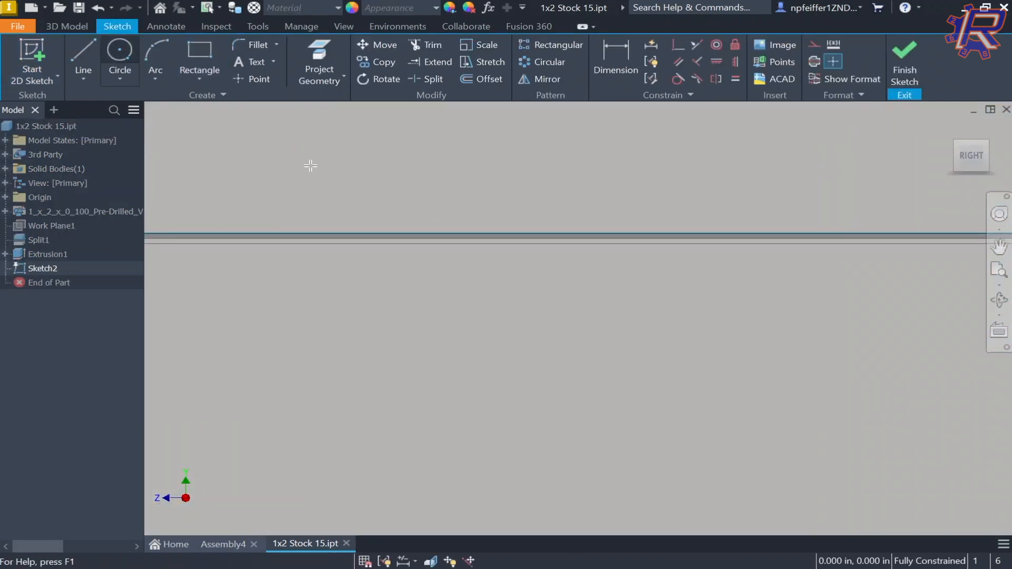
click(386, 238)
scroll(588, 293, up, 5)
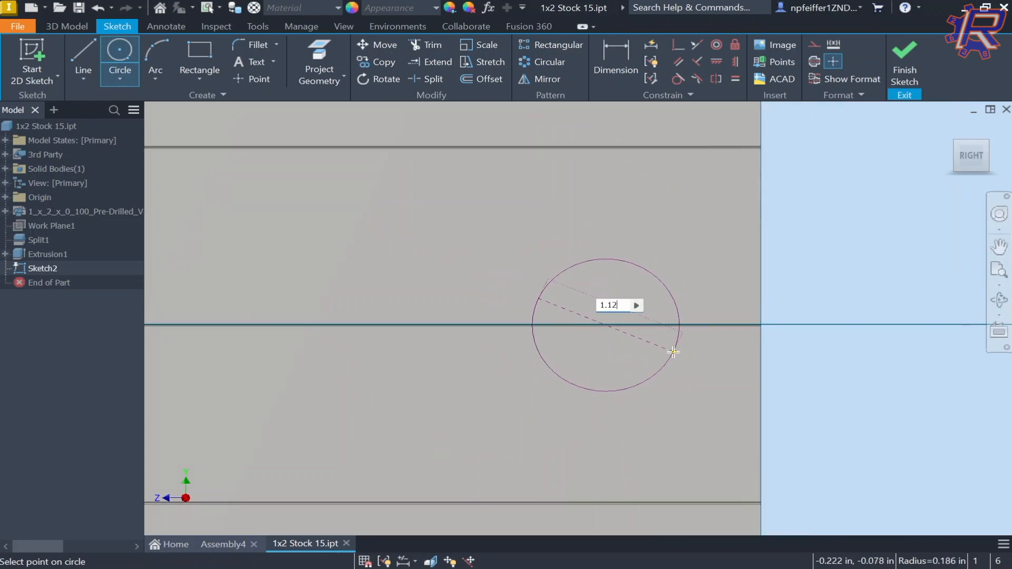
key(Return)
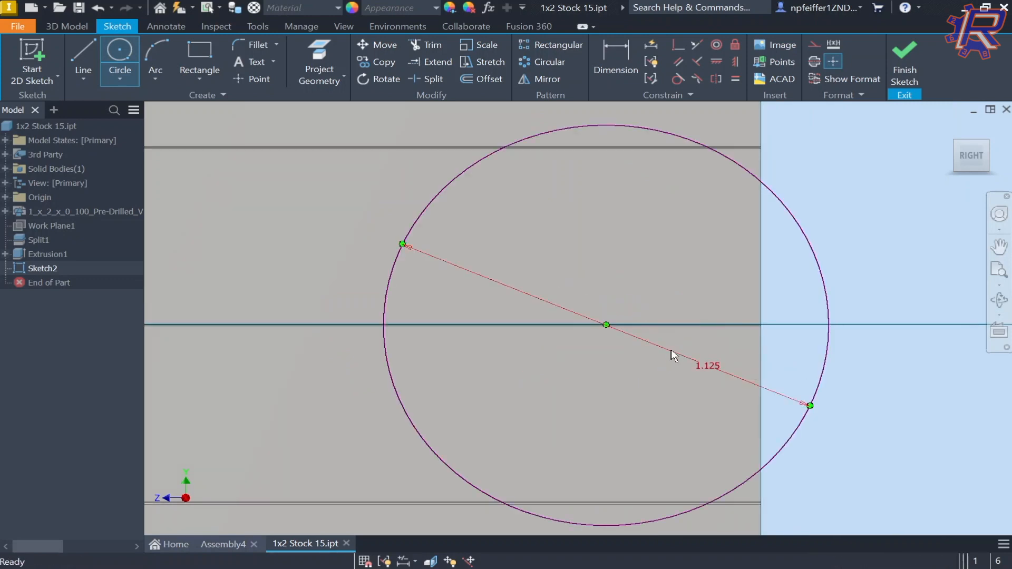
key(Escape)
Check the frame's tube ends in Assembly4, return to the part, and dimension the circle's centre 1.5 in from the tube's end edge
scroll(673, 352, down, 5)
click(227, 547)
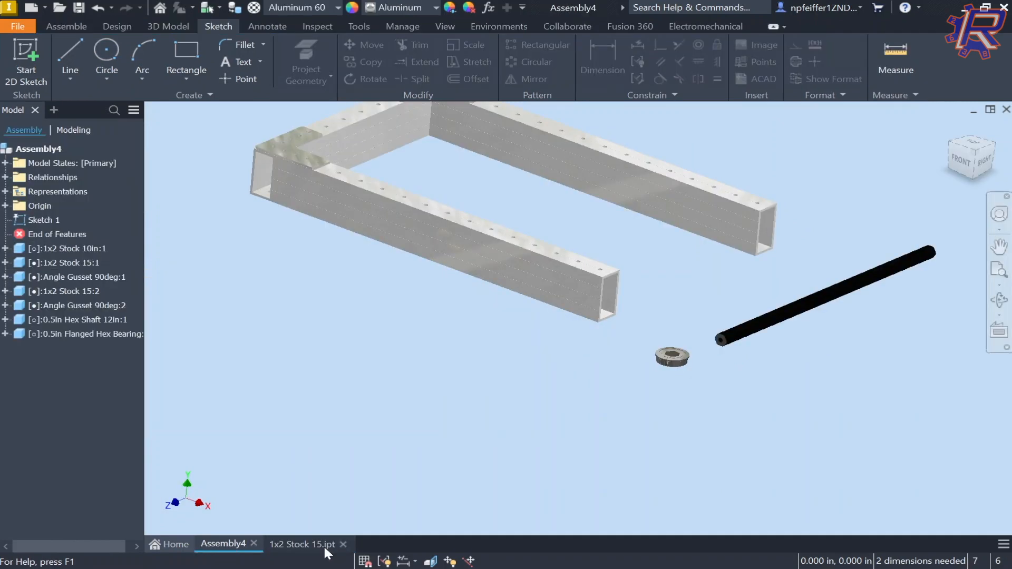
shift+middle_drag(603, 276, 448, 460)
click(303, 546)
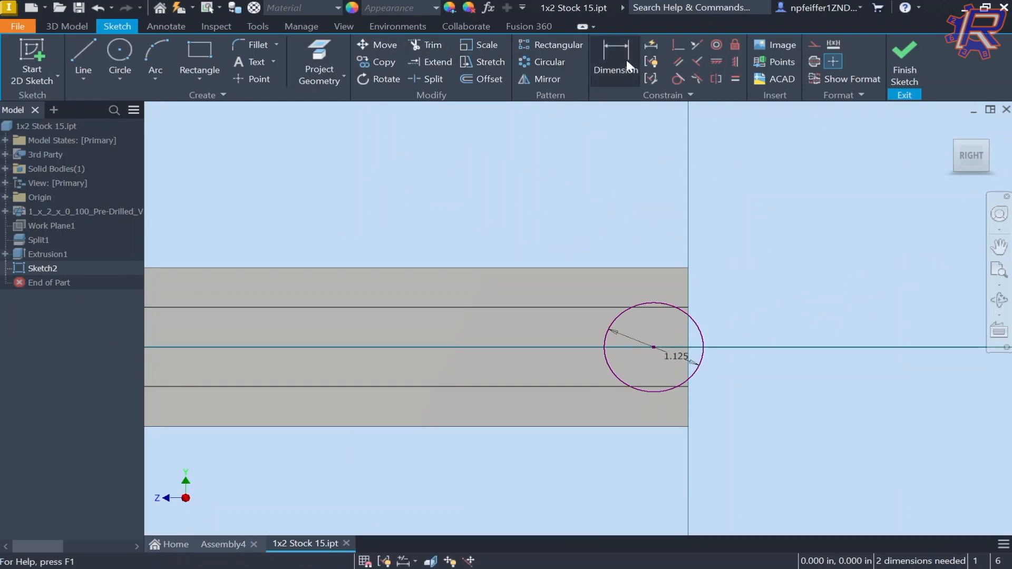
click(627, 62)
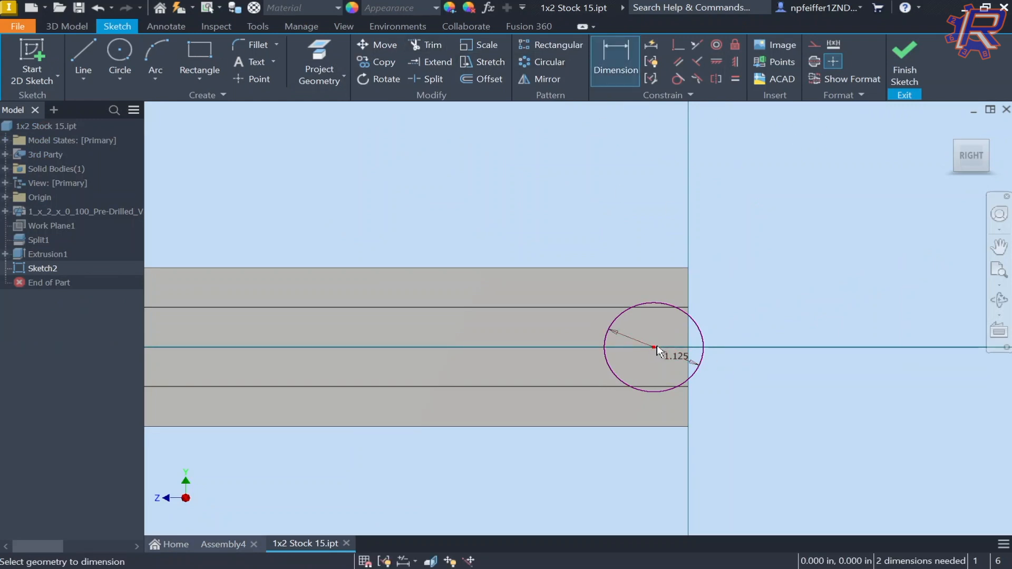
scroll(658, 351, up, 5)
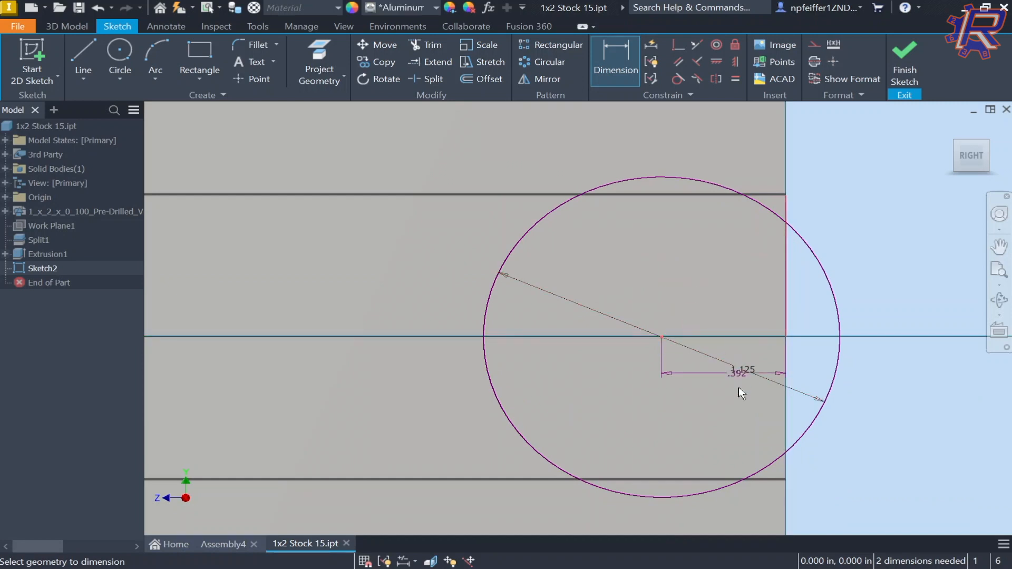
scroll(738, 387, down, 5)
click(734, 495)
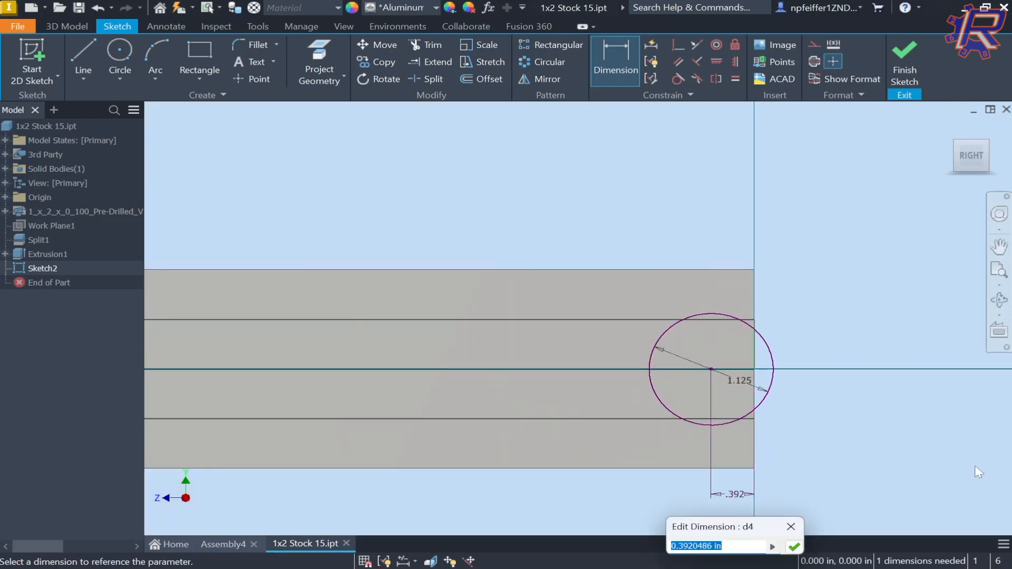
text(1.5in)
key(Return)
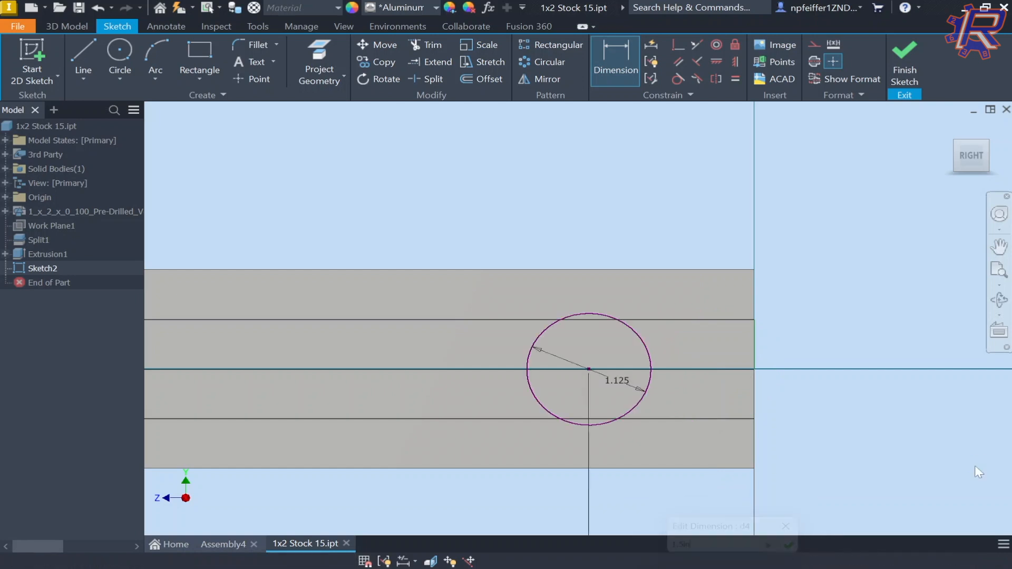
Finish the sketch and extrude the circle 1 in inward as a cut through both side walls of the tube
scroll(558, 259, down, 4)
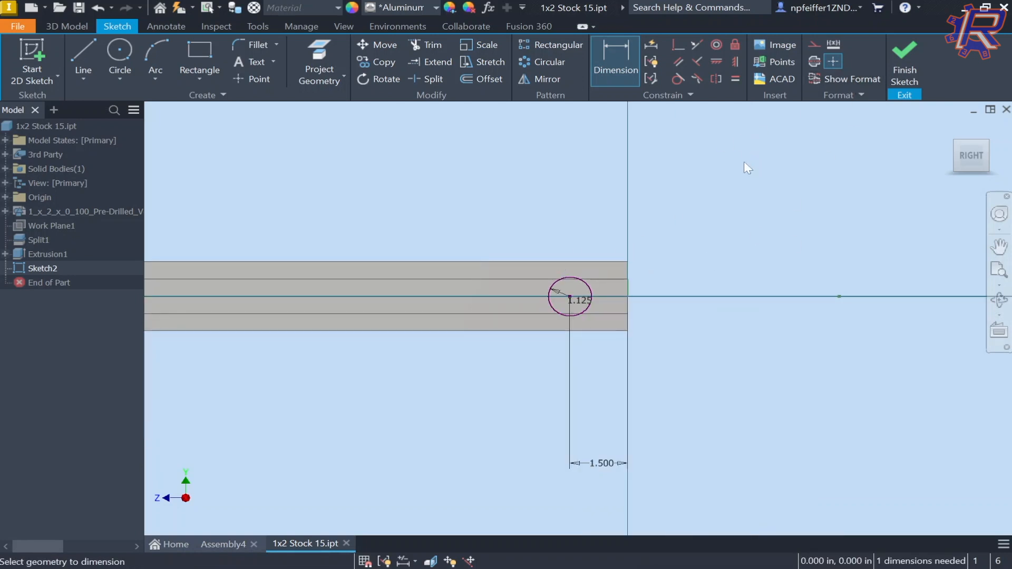
shift+middle_drag(744, 162, 725, 145)
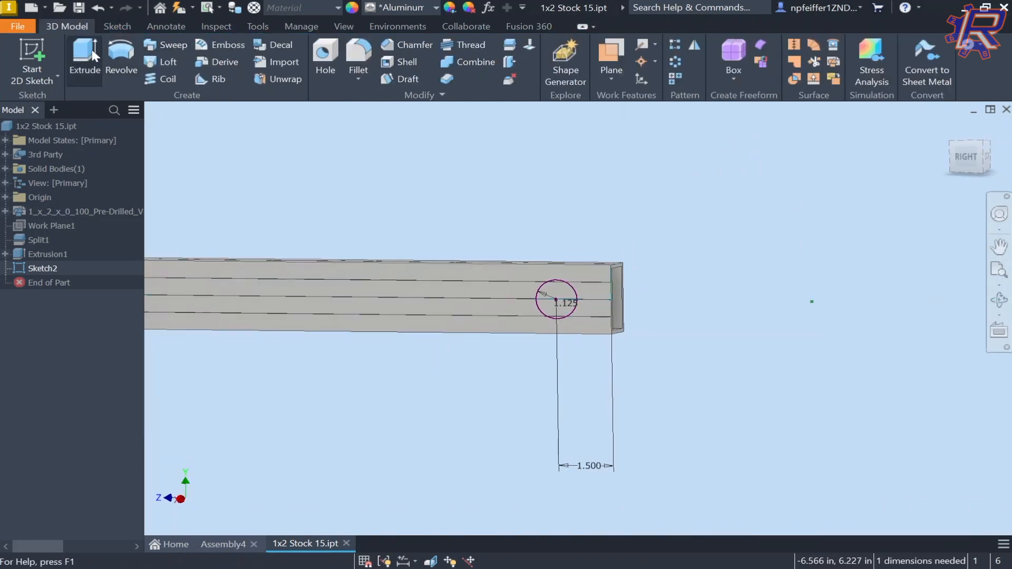
click(73, 49)
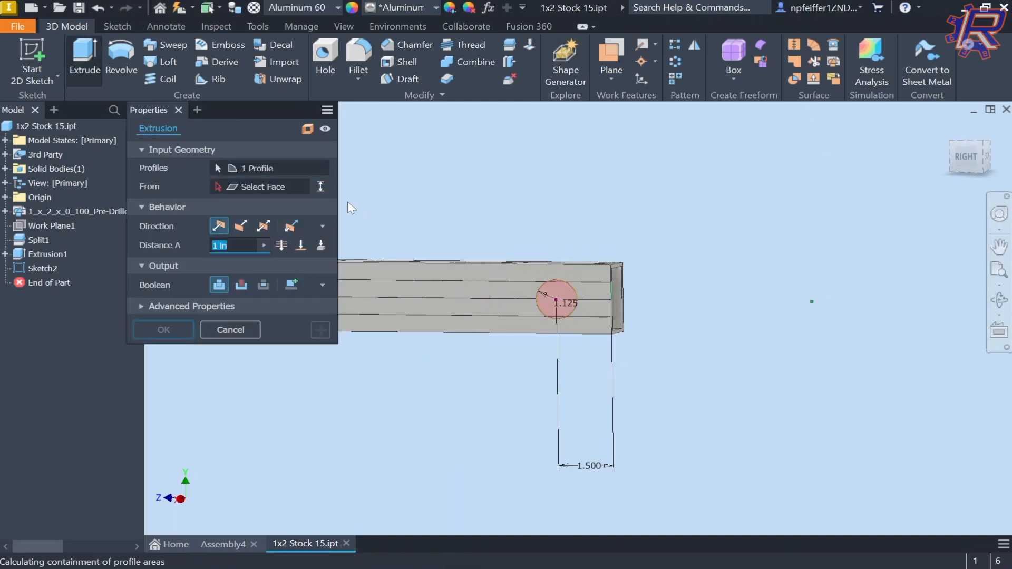
click(240, 230)
click(176, 328)
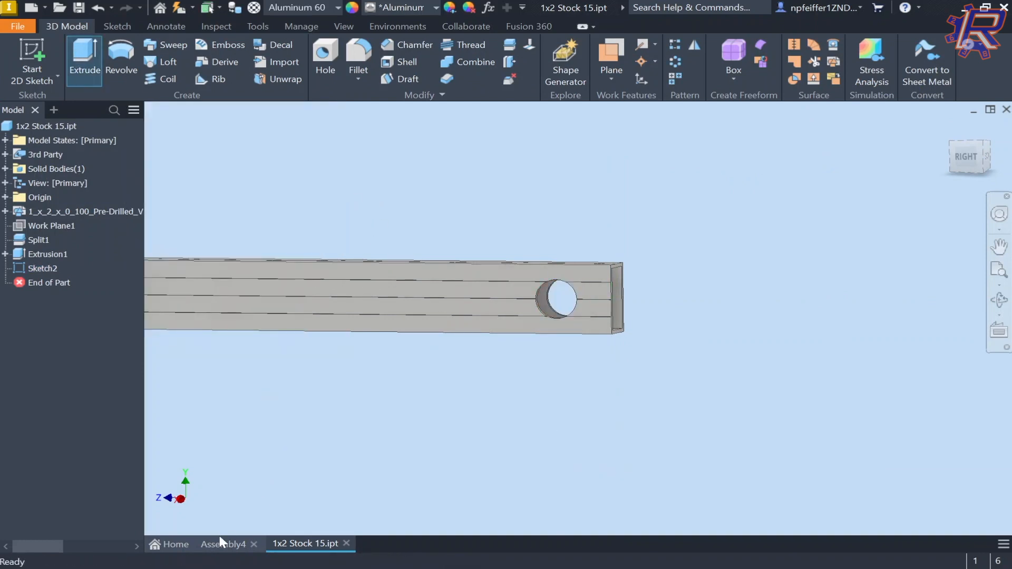
Return to Assembly4 and examine the bearing holes in both 15-inch tubes from several angles
click(215, 545)
shift+middle_drag(603, 302, 462, 309)
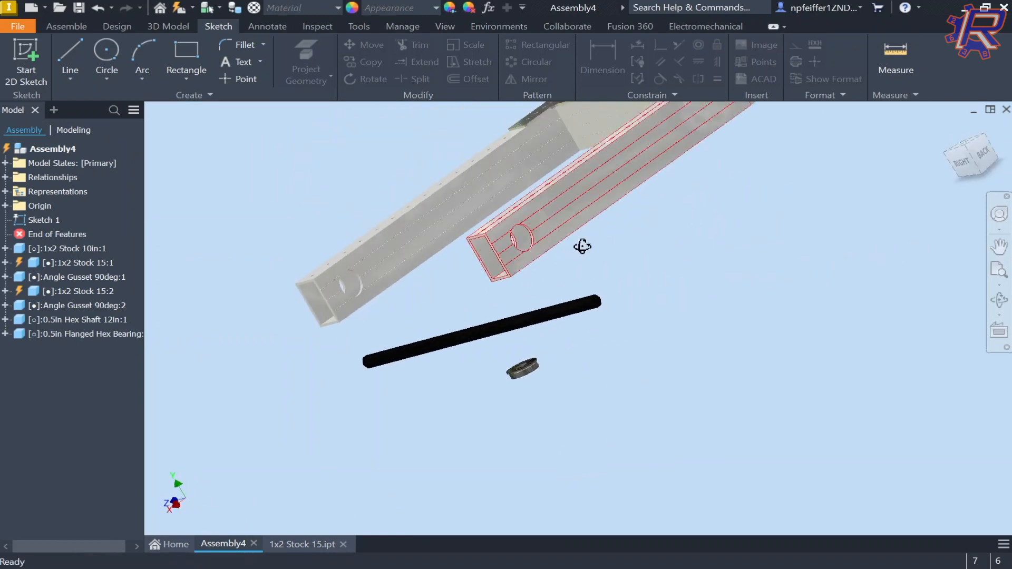
shift+middle_drag(582, 246, 691, 239)
middle_drag(679, 190, 673, 254)
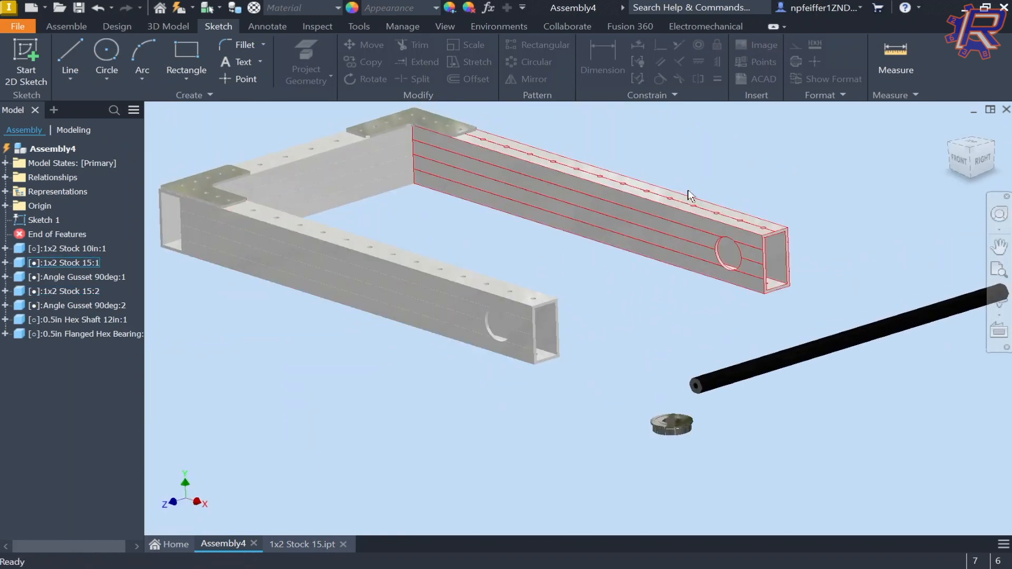
mouse_move(578, 297)
shift+middle_down()
mouse_move(640, 243)
mouse_move(660, 242)
mouse_move(603, 242)
mouse_move(553, 264)
shift+middle_up()
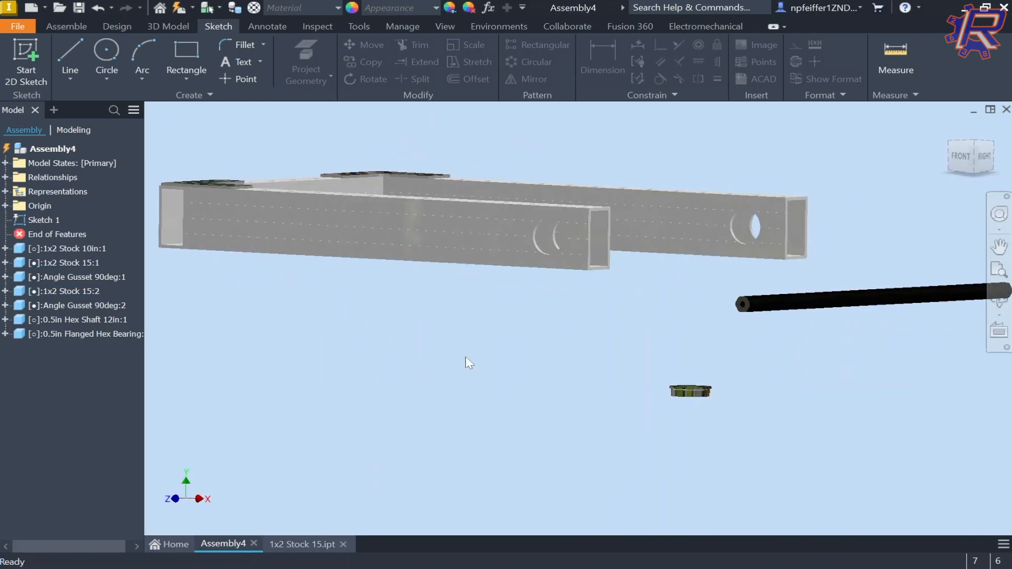
Close the 1x2 Stock 15 part file and reposition the loose hex shaft beside the tube ends in Assembly4
click(349, 546)
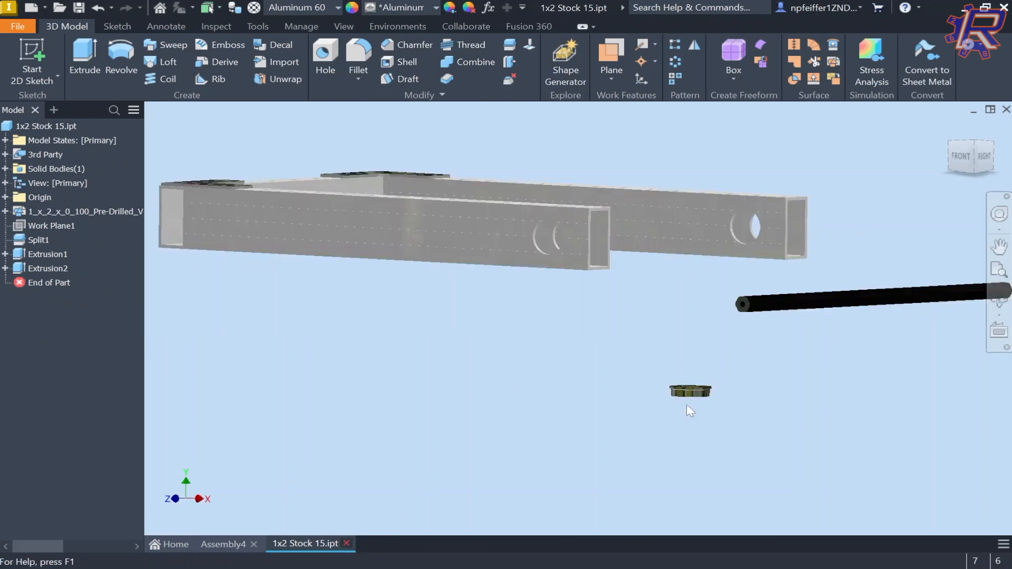
shift+middle_drag(490, 266, 464, 275)
drag(709, 345, 738, 346)
scroll(763, 335, down, 5)
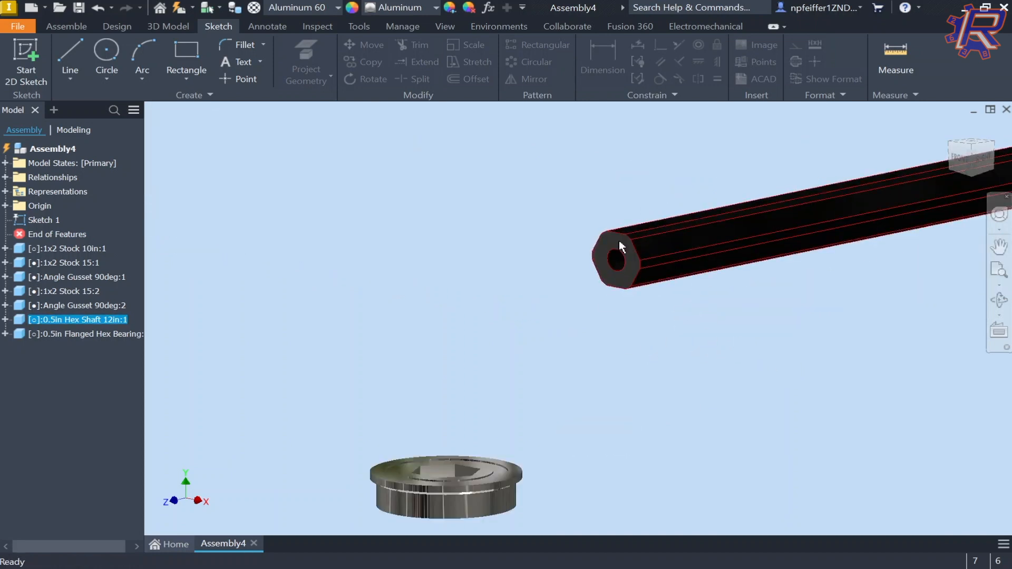
scroll(554, 263, up, 5)
scroll(343, 253, down, 2)
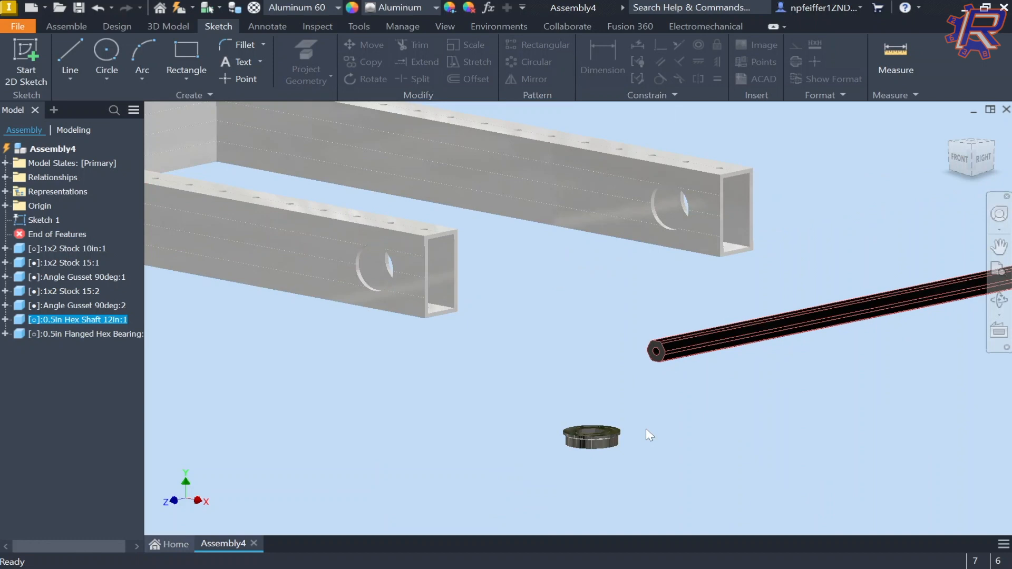
Mate the flanged hex bearing's axis to the near 15-inch tube's bearing hole axis, with the flange facing outward
key(c)
scroll(577, 447, down, 6)
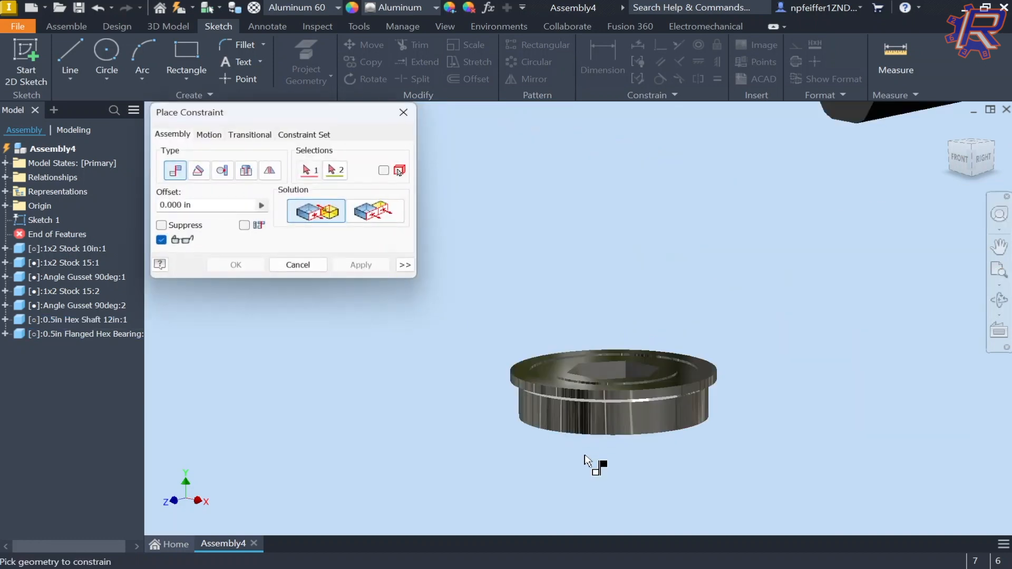
scroll(572, 369, up, 5)
scroll(635, 332, down, 6)
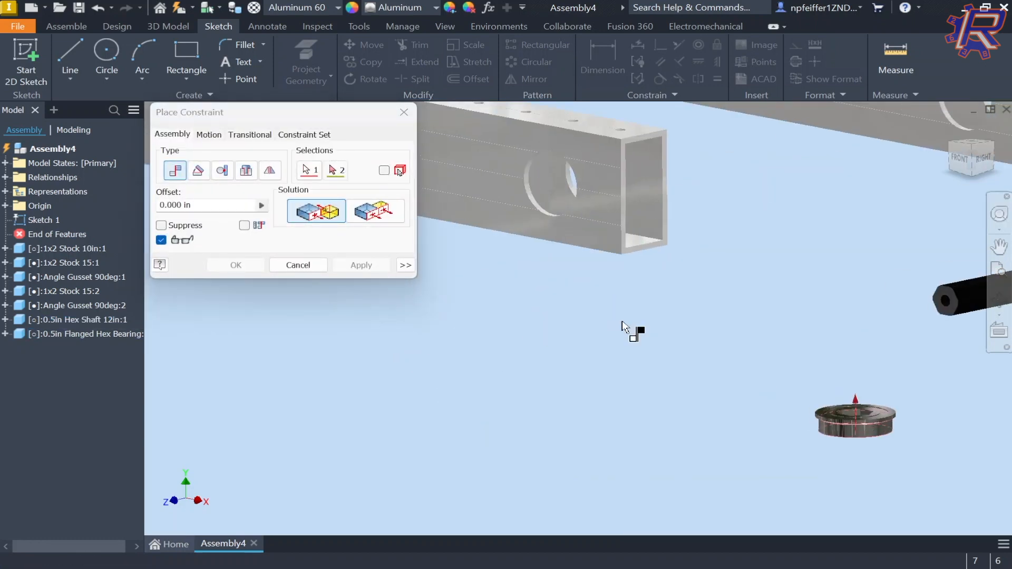
scroll(535, 270, up, 5)
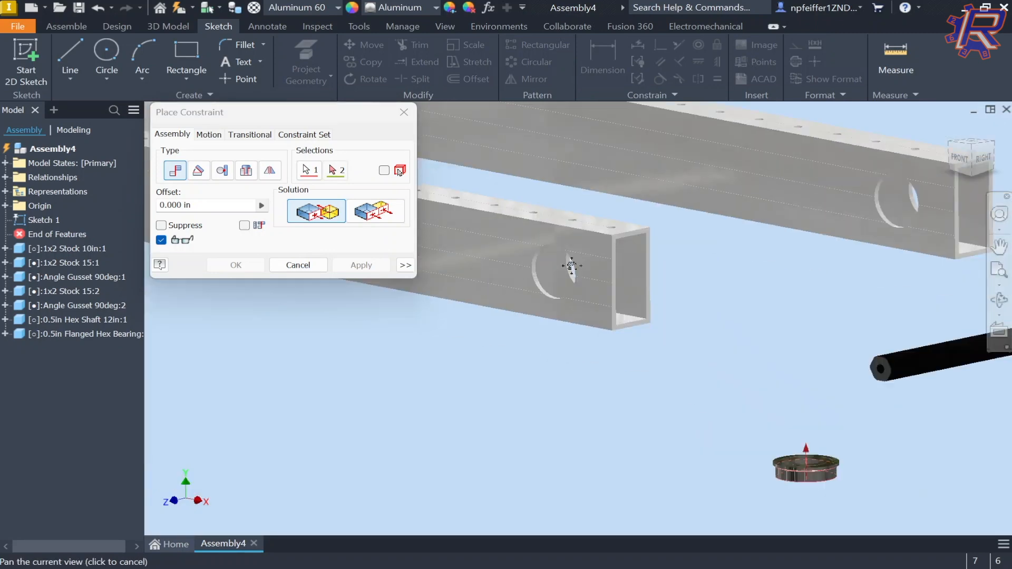
scroll(710, 324, down, 4)
scroll(706, 323, down, 5)
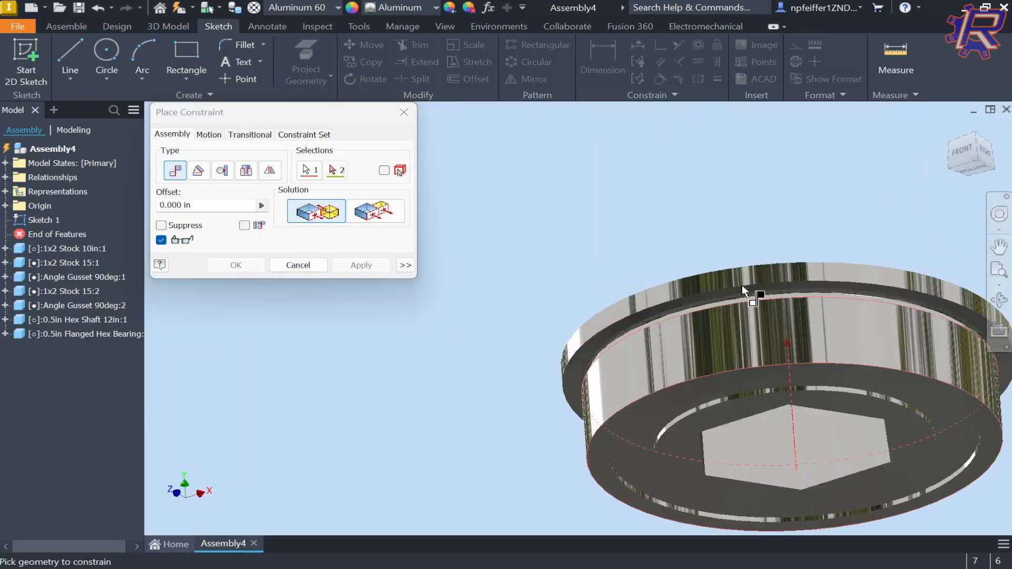
scroll(667, 259, up, 5)
scroll(628, 204, up, 3)
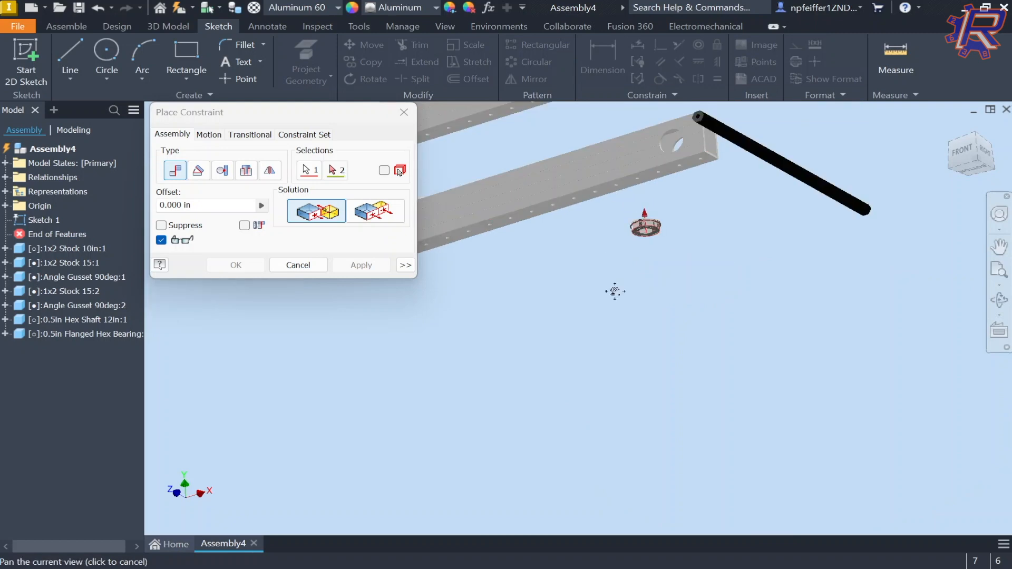
shift+middle_drag(612, 290, 592, 267)
scroll(585, 233, down, 6)
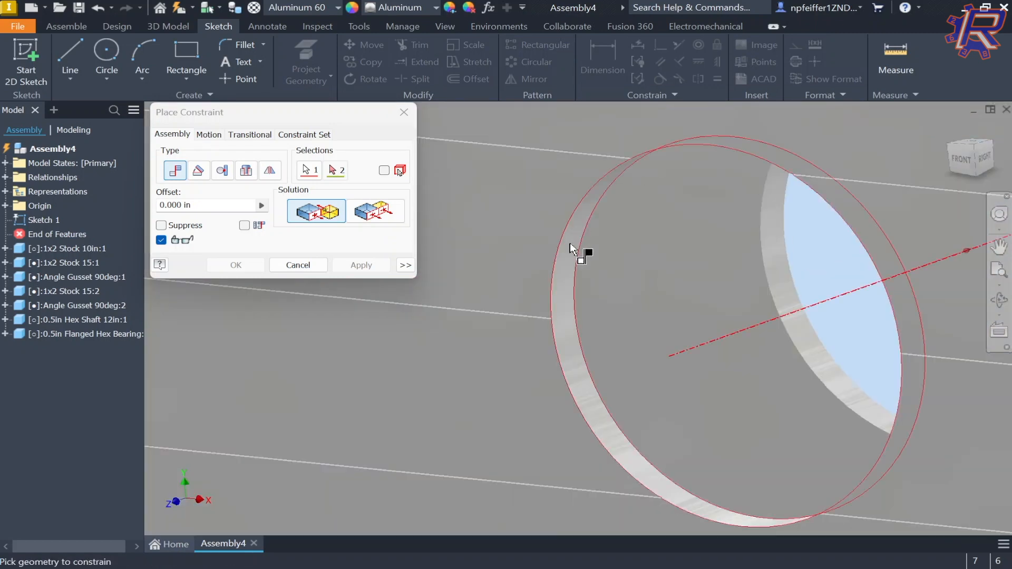
click(571, 242)
scroll(578, 242, up, 4)
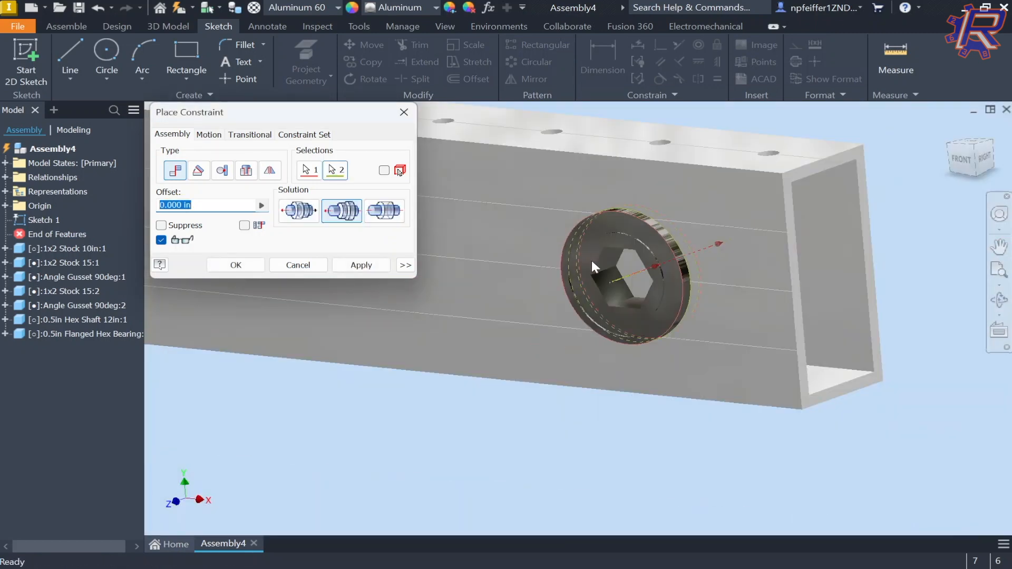
shift+middle_drag(591, 261, 529, 260)
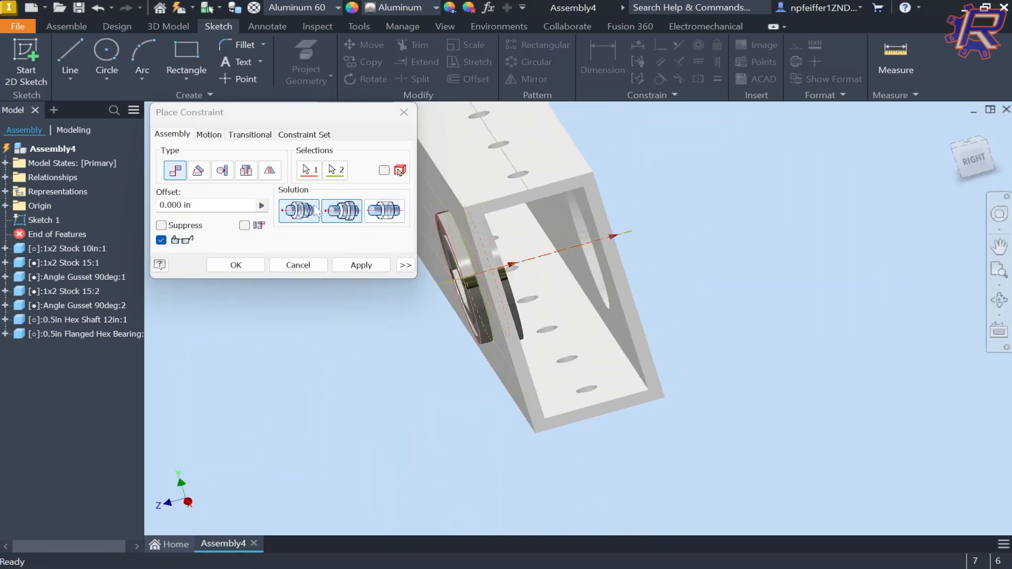
click(303, 207)
click(221, 268)
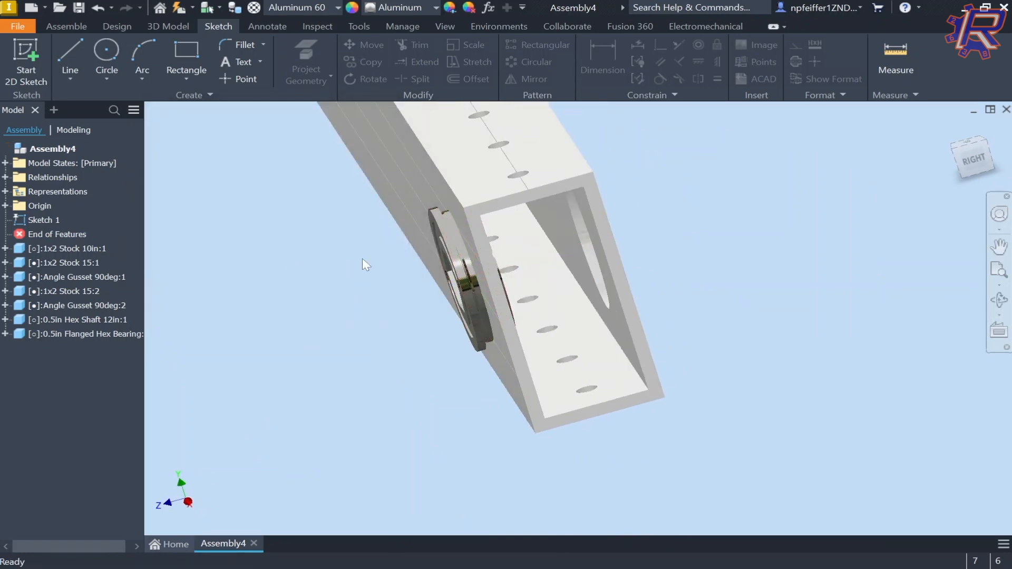
Pull the bearing out of the near tube's hole and mate its flange's inner face against the tube's side face with zero offset
drag(459, 285, 418, 233)
key(c)
scroll(791, 295, down, 1)
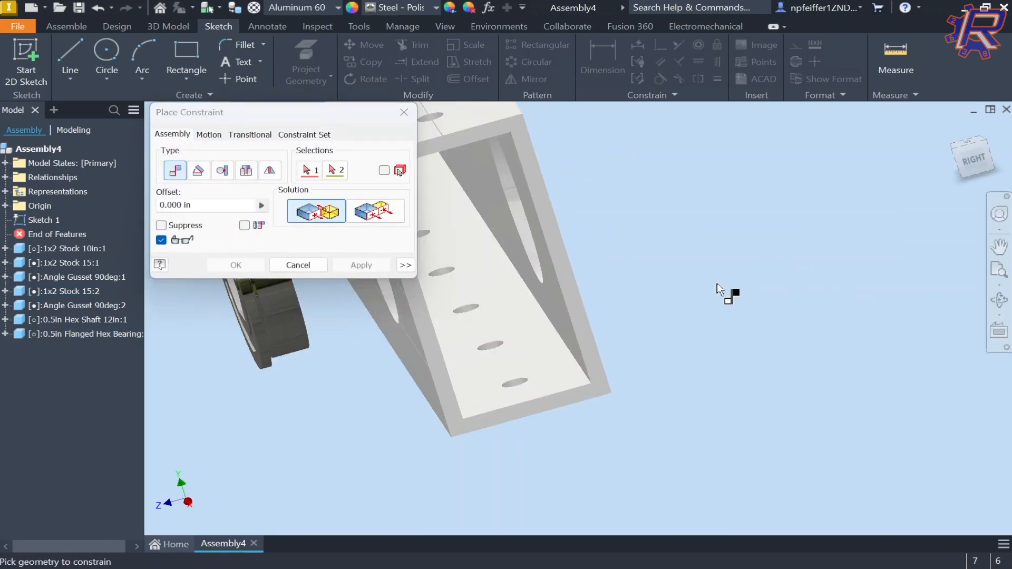
middle_drag(612, 244, 972, 238)
shift+middle_drag(613, 231, 764, 163)
scroll(615, 180, down, 3)
click(593, 202)
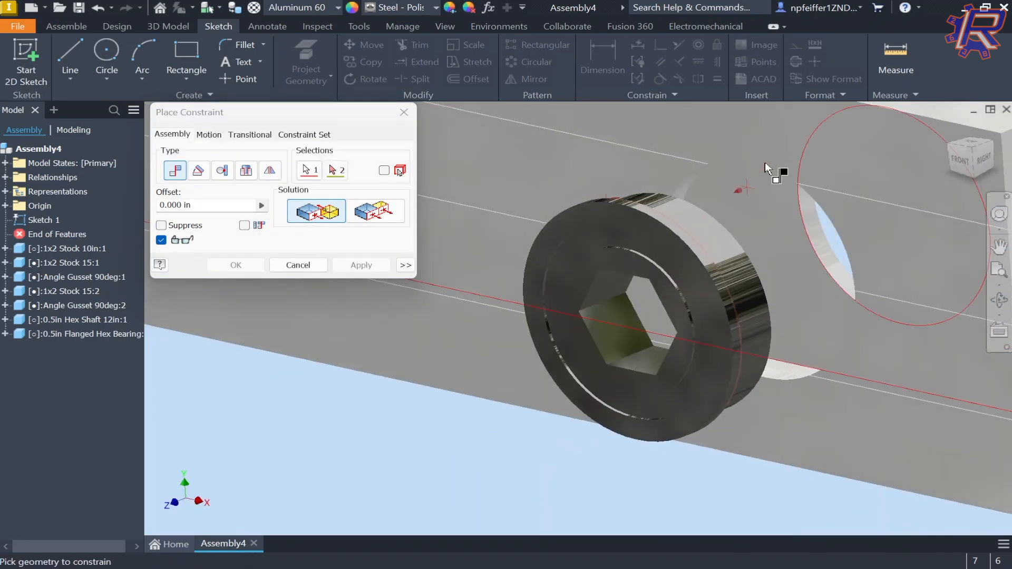
click(763, 157)
scroll(686, 223, up, 3)
key(Return)
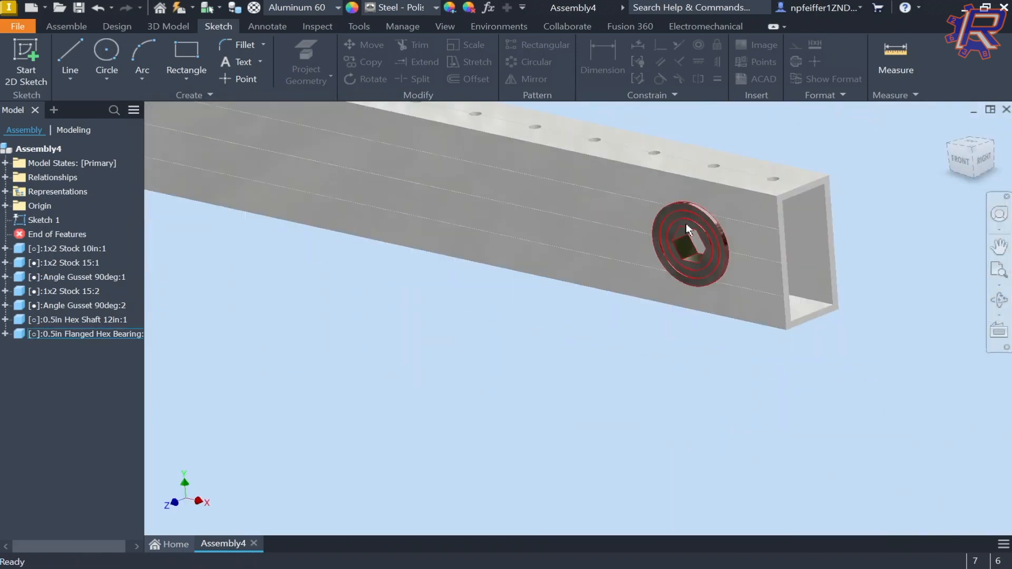
Add a second flanged hex bearing and mate its axis to the bearing hole axis of the far 15-inch tube
scroll(806, 211, up, 3)
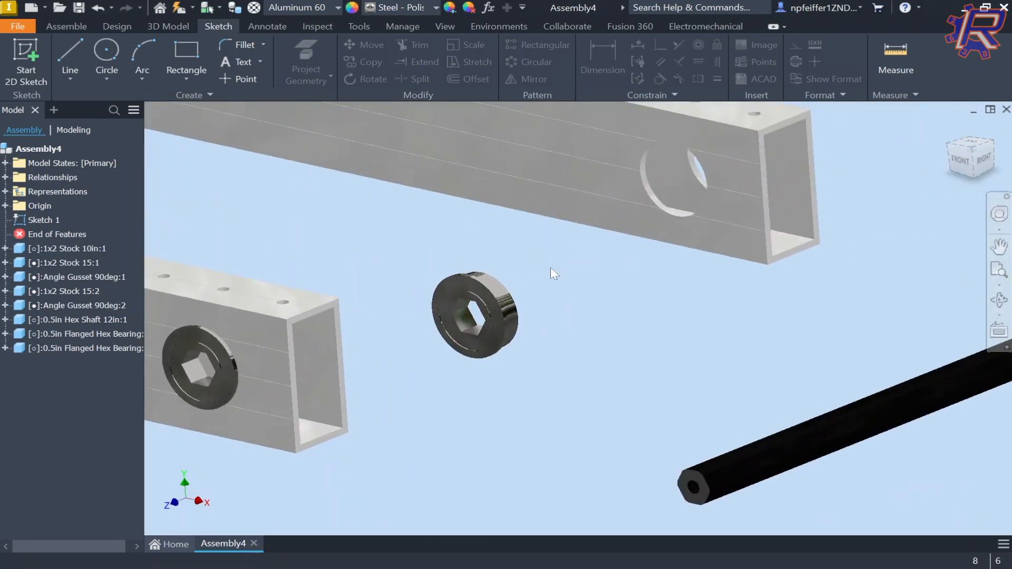
key(c)
scroll(525, 302, down, 5)
click(517, 280)
scroll(593, 256, up, 6)
middle_drag(699, 126, 606, 220)
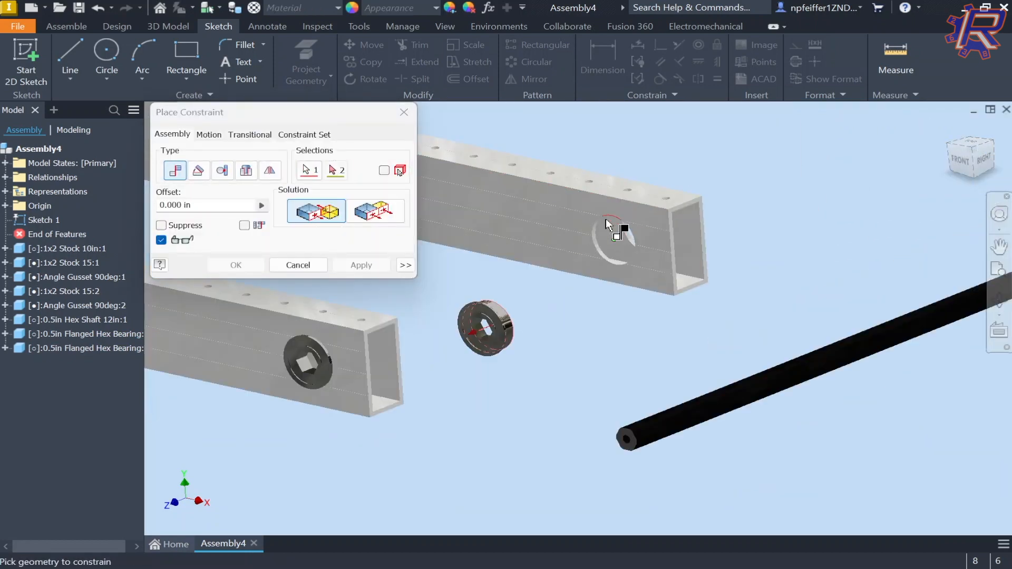
scroll(609, 226, down, 4)
click(536, 268)
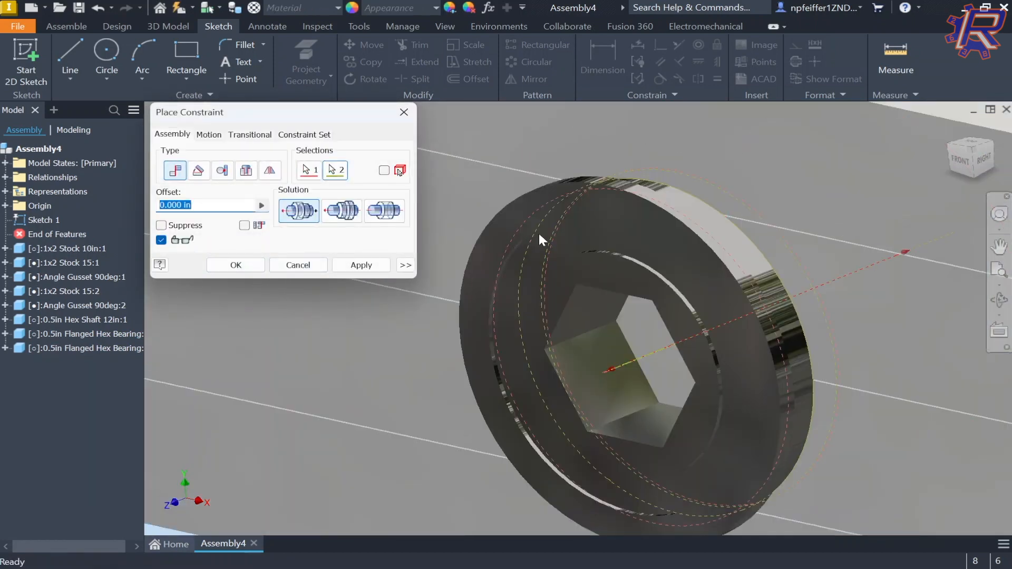
click(235, 265)
Seat the second bearing by mating the far tube's side face to the flange's inner face with 0.000 in offset
scroll(637, 216, down, 3)
key(c)
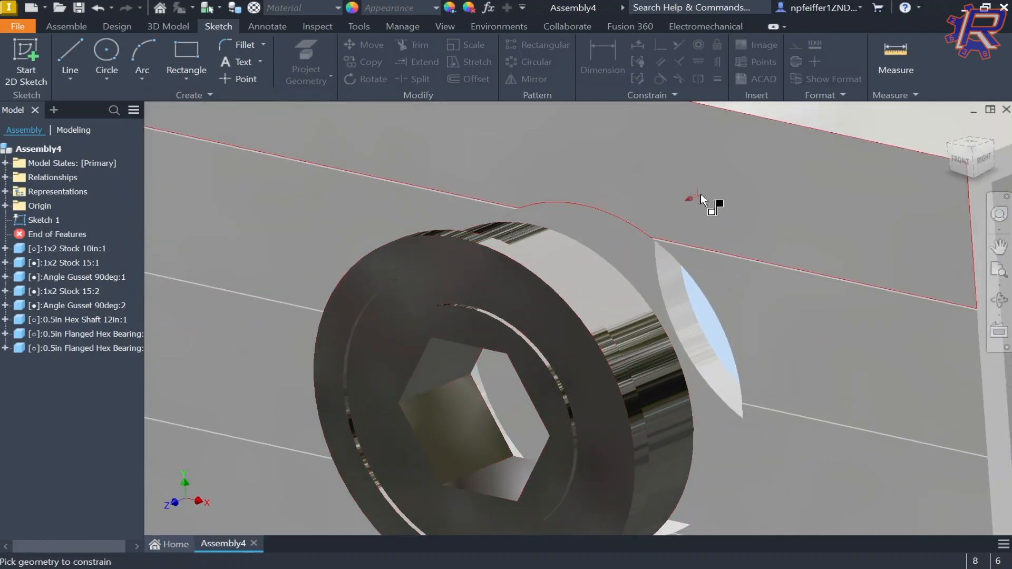
click(718, 186)
scroll(661, 191, up, 4)
shift+middle_drag(661, 192, 659, 221)
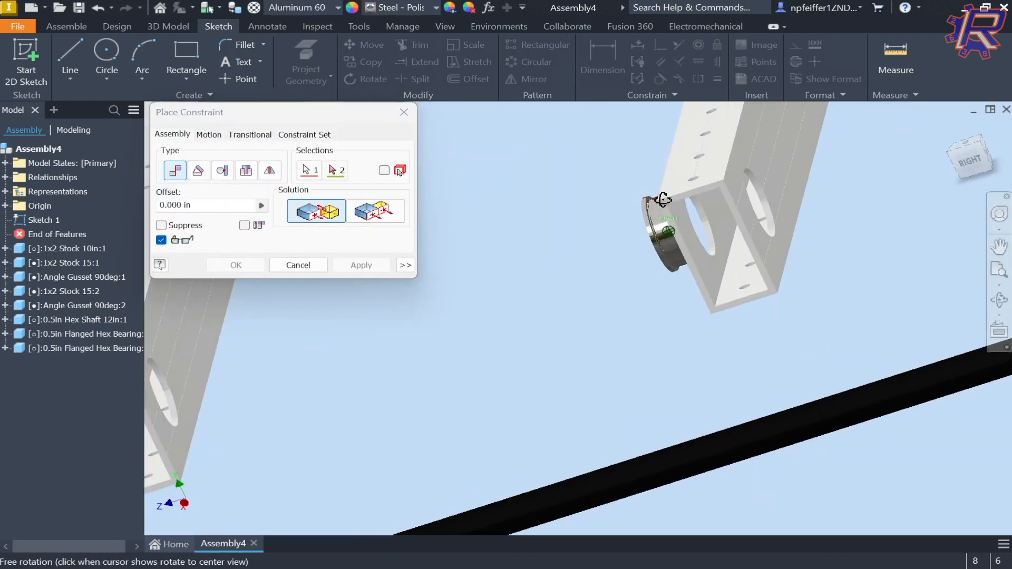
scroll(654, 195, down, 3)
scroll(654, 195, down, 3)
click(585, 227)
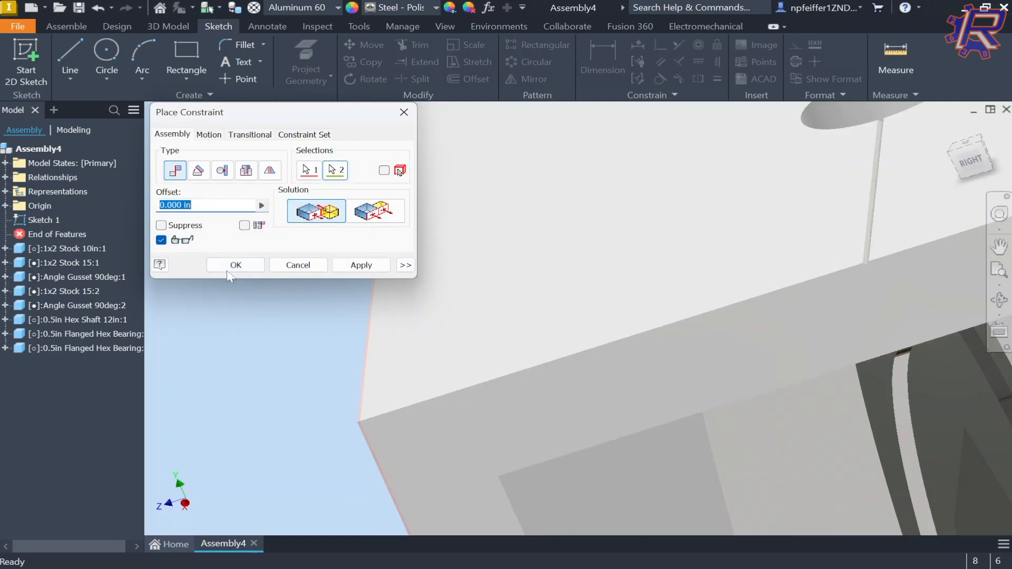
click(250, 263)
Add a third flanged hex bearing and mate its axis to the hole in the tube's opposite wall, with the flange facing outward
scroll(383, 271, up, 5)
scroll(542, 248, down, 5)
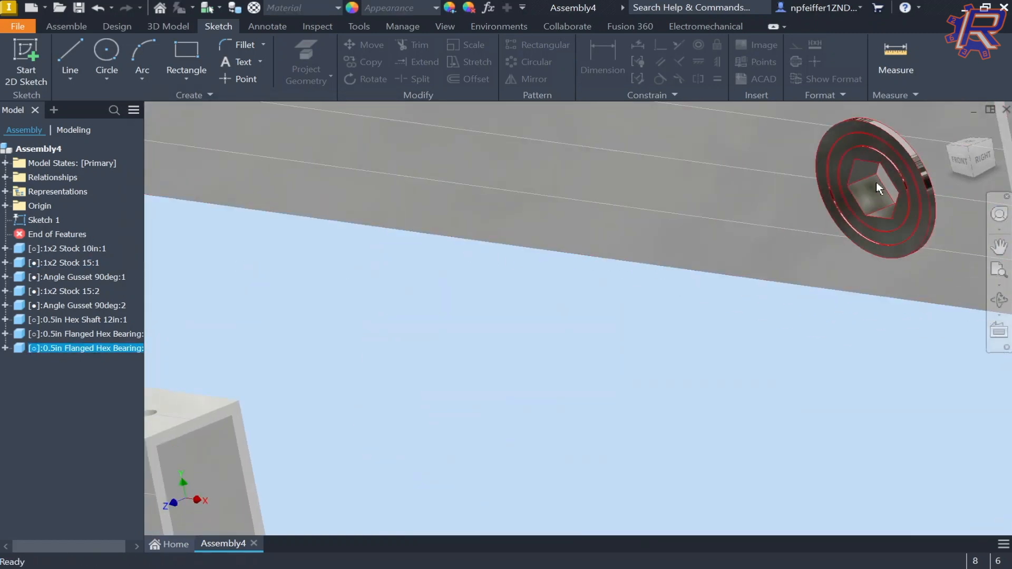
scroll(485, 276, up, 5)
key(c)
shift+middle_drag(515, 265, 429, 302)
scroll(466, 273, down, 5)
scroll(461, 286, up, 5)
scroll(504, 340, down, 4)
click(517, 371)
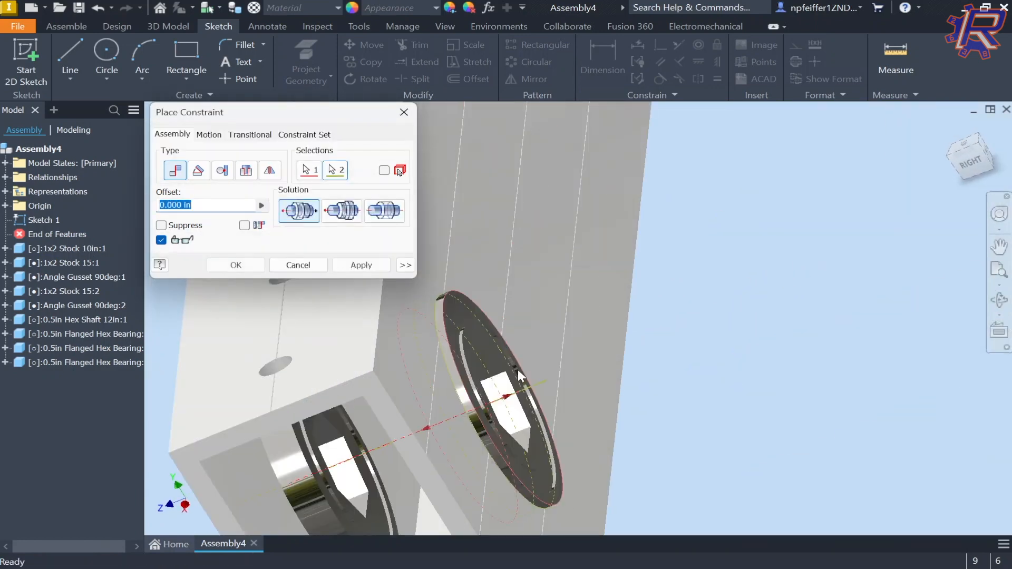
shift+middle_drag(496, 377, 442, 262)
click(335, 211)
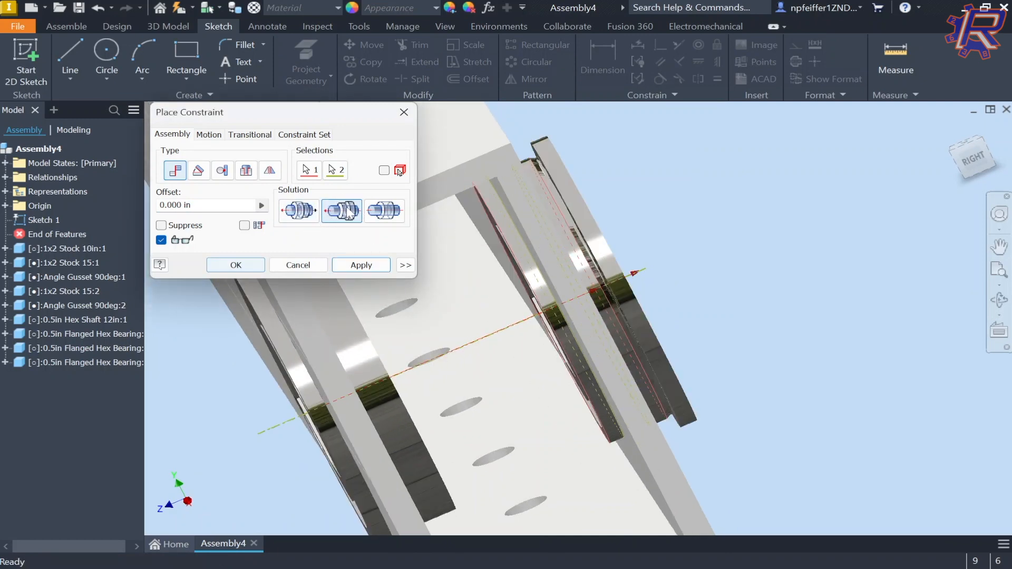
key(Return)
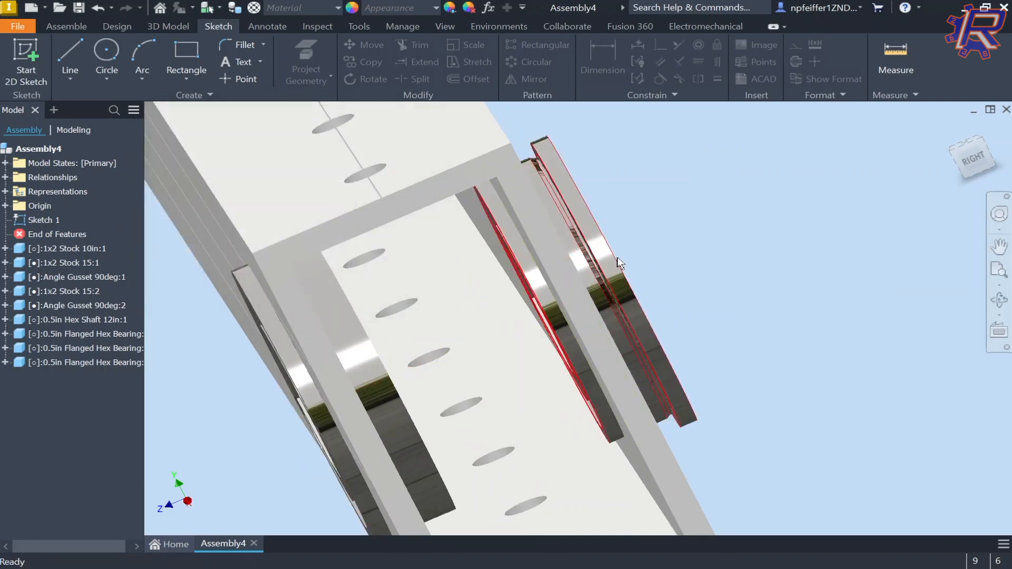
Pull the third bearing clear of the tube wall and start a mate constraint to seat its flange against the tube's side face
drag(618, 257, 751, 205)
key(c)
shift+middle_drag(709, 158, 729, 194)
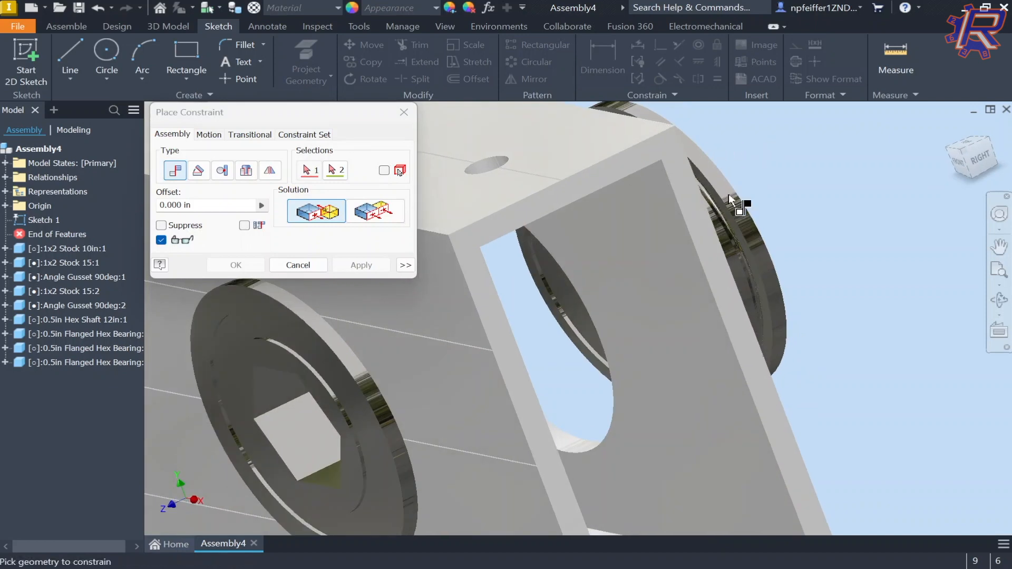
Mate the loose flanged hex bearing's flange face against the 1x2 tube's side face with a 0.000 in offset
scroll(758, 213, up, 4)
click(658, 248)
scroll(657, 248, down, 5)
shift+middle_drag(581, 248, 458, 296)
click(456, 294)
click(262, 263)
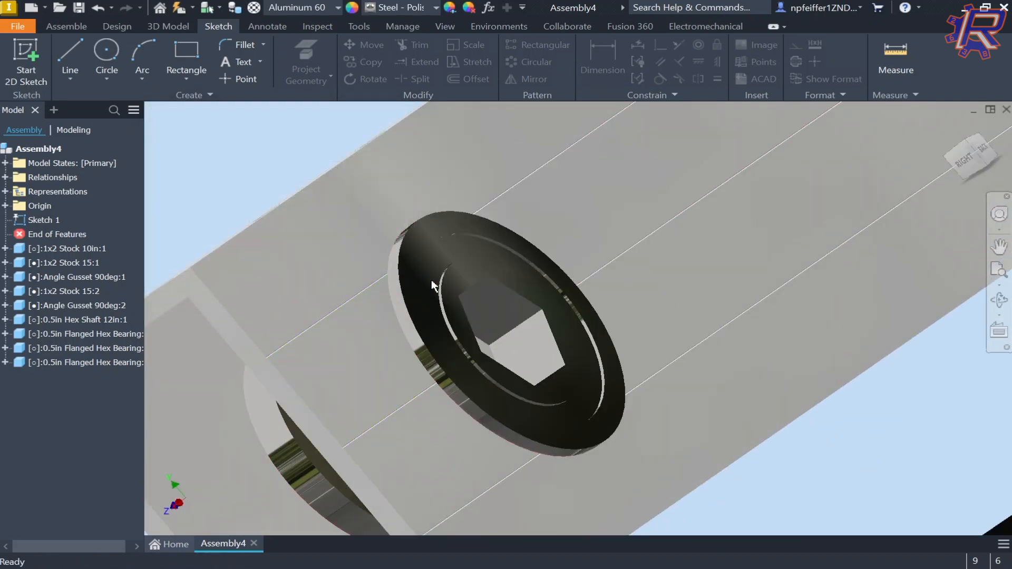
Duplicate the seated 0.5in flanged hex bearing and bring the other tube's open bearing hole into reach
click(446, 264)
scroll(474, 258, down, 6)
shift+middle_drag(491, 251, 605, 231)
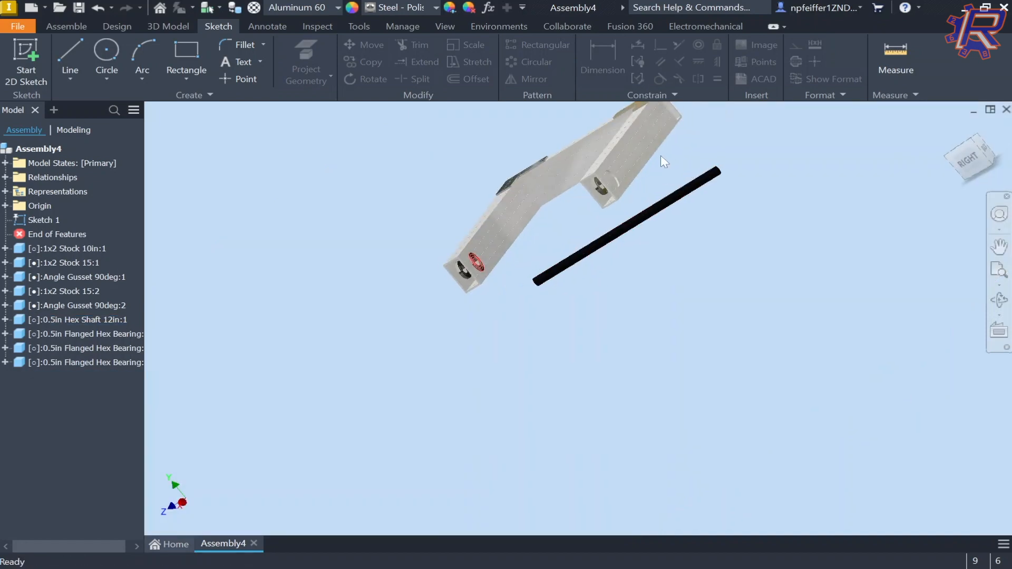
scroll(677, 159, up, 6)
Mate the new flanged hex bearing's axis to the axis of the open bearing hole in the other tube
key(c)
click(675, 190)
scroll(651, 213, down, 4)
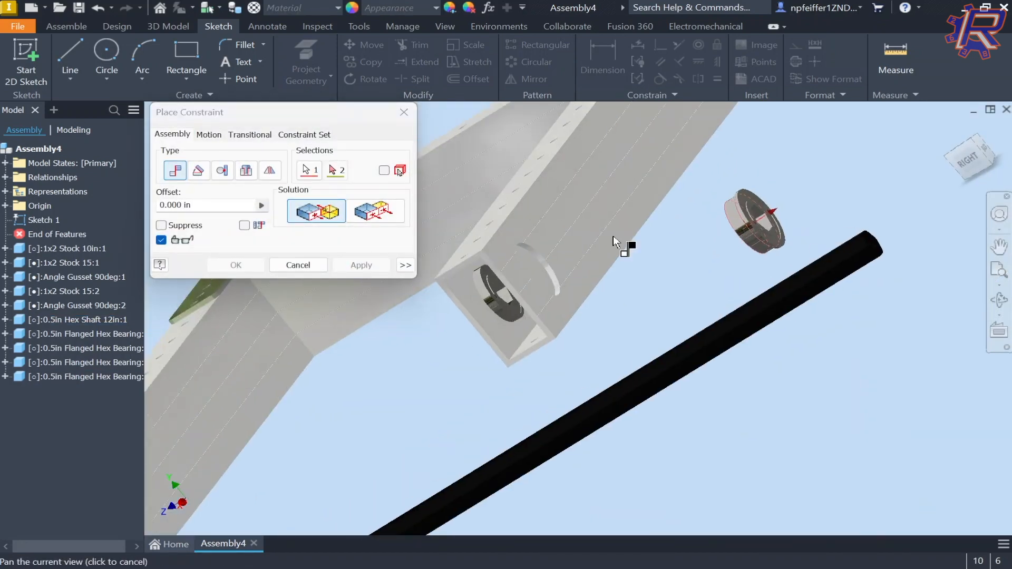
scroll(585, 248, up, 3)
click(583, 248)
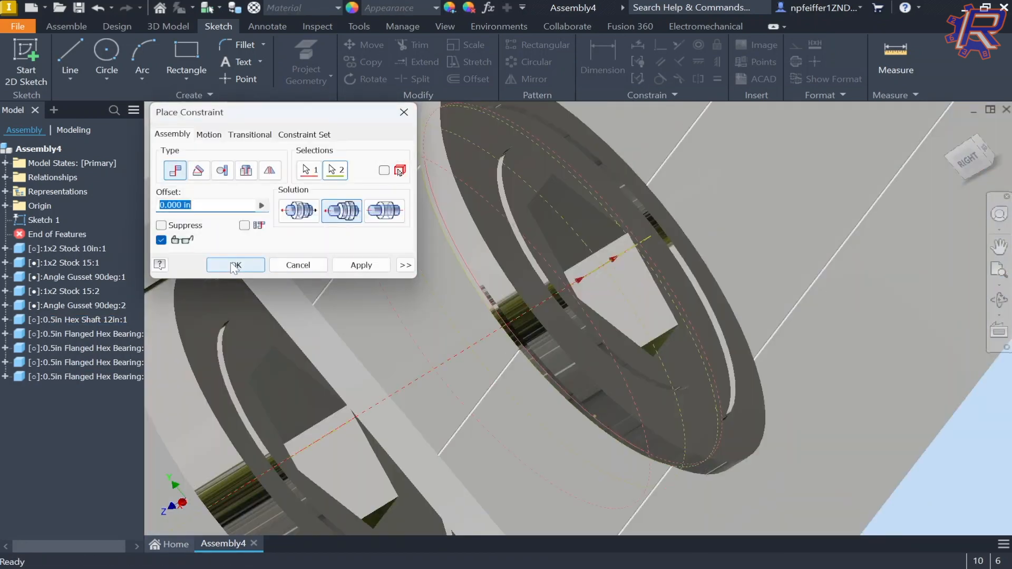
click(235, 265)
Slide the new bearing clear of its hole and mate its flange face to the tube's side face with a 0.000 in offset
scroll(496, 241, down, 6)
drag(496, 241, 639, 218)
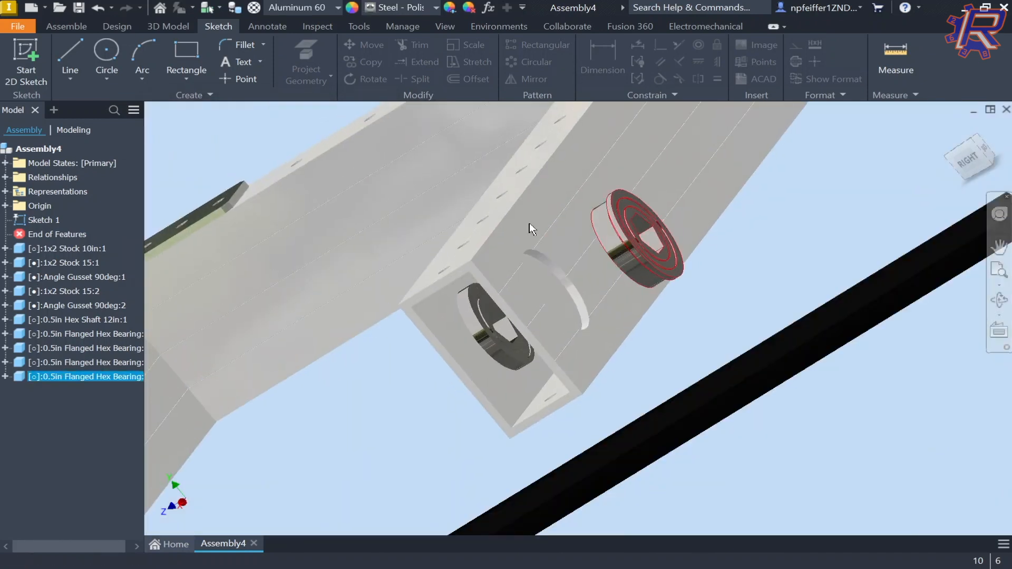
key(c)
scroll(627, 195, up, 4)
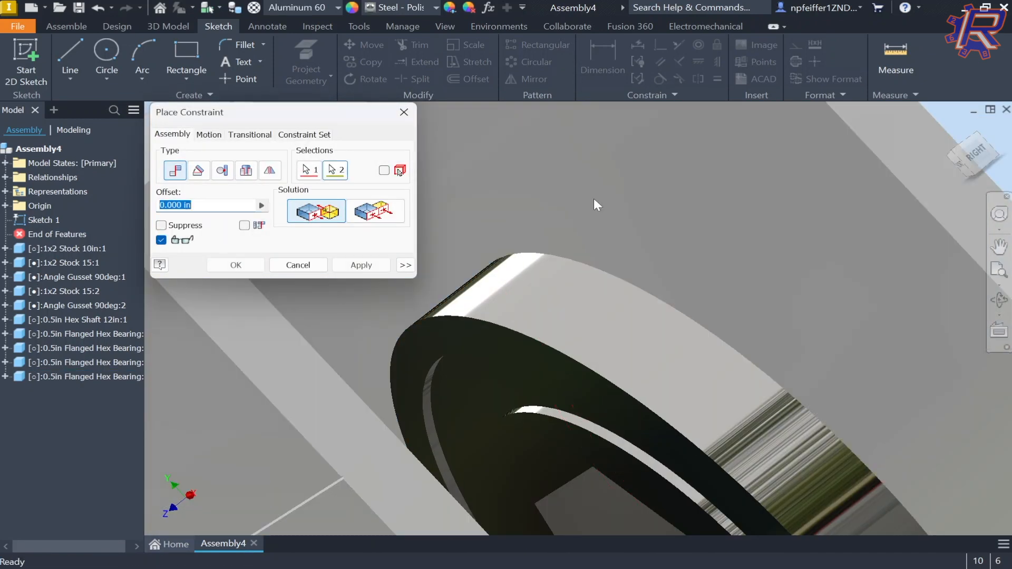
click(594, 199)
scroll(593, 198, down, 6)
click(242, 267)
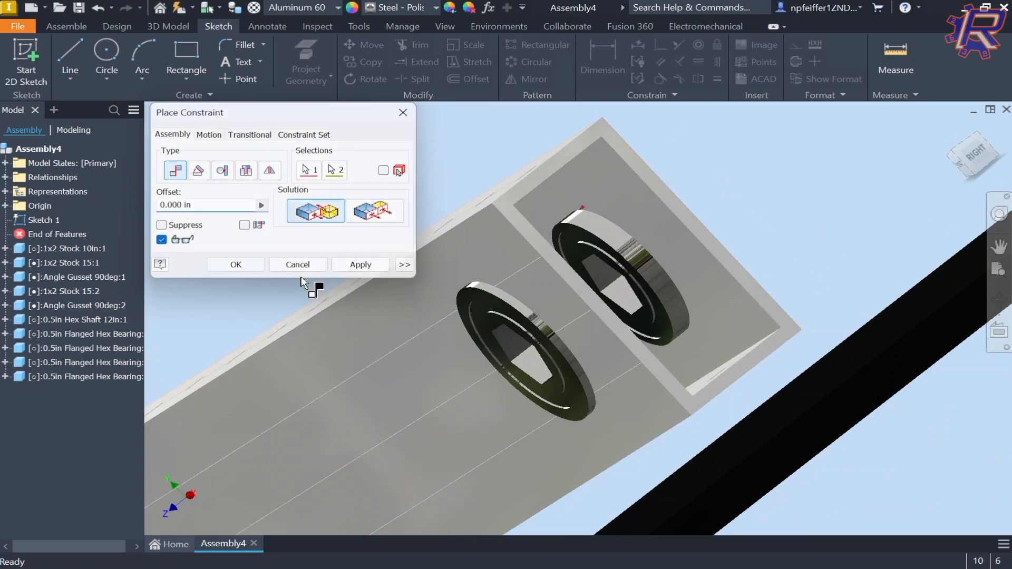
Mate one flat side of the 0.5in hex shaft to a flat of a bearing's hex bore with a 0.000 in offset
scroll(524, 337, down, 4)
shift+middle_drag(524, 337, 553, 342)
scroll(657, 311, up, 6)
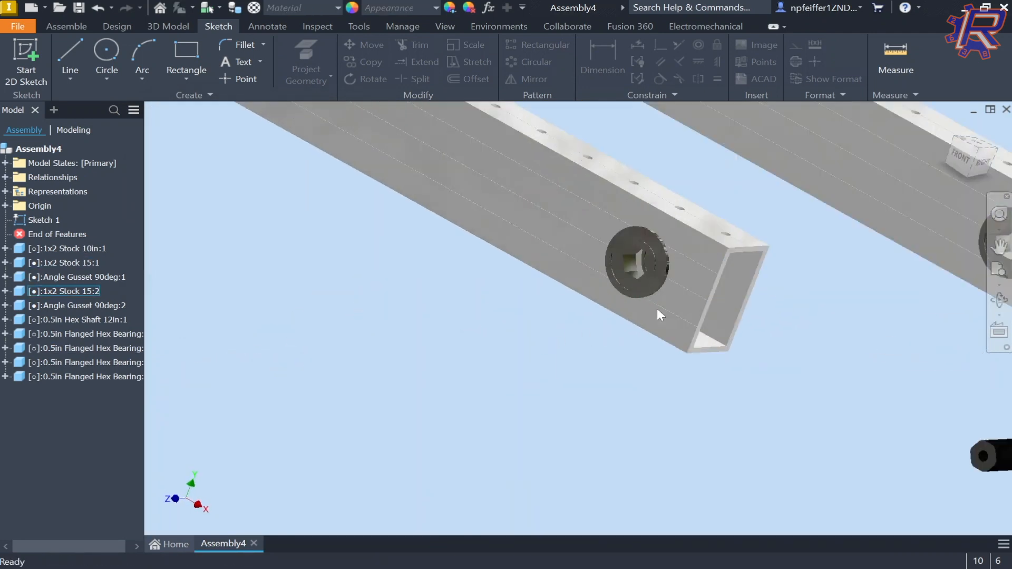
middle_drag(507, 143, 471, 308)
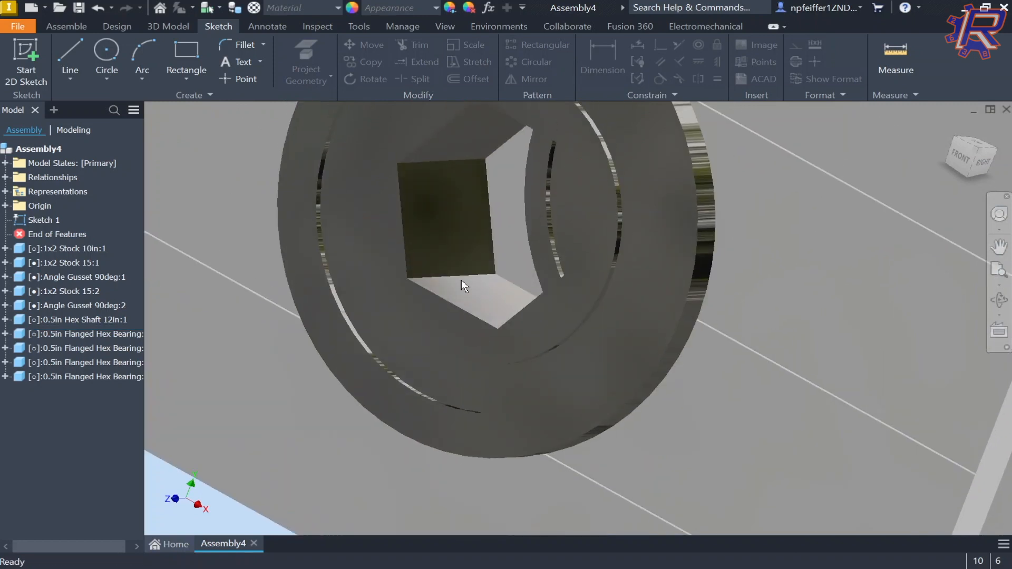
scroll(463, 285, down, 8)
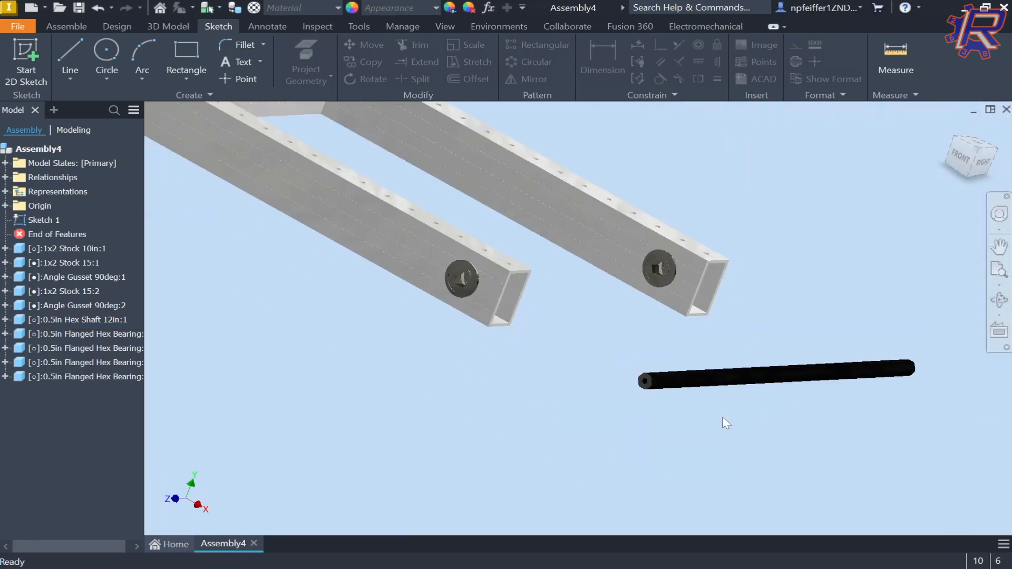
key(c)
scroll(664, 389, up, 4)
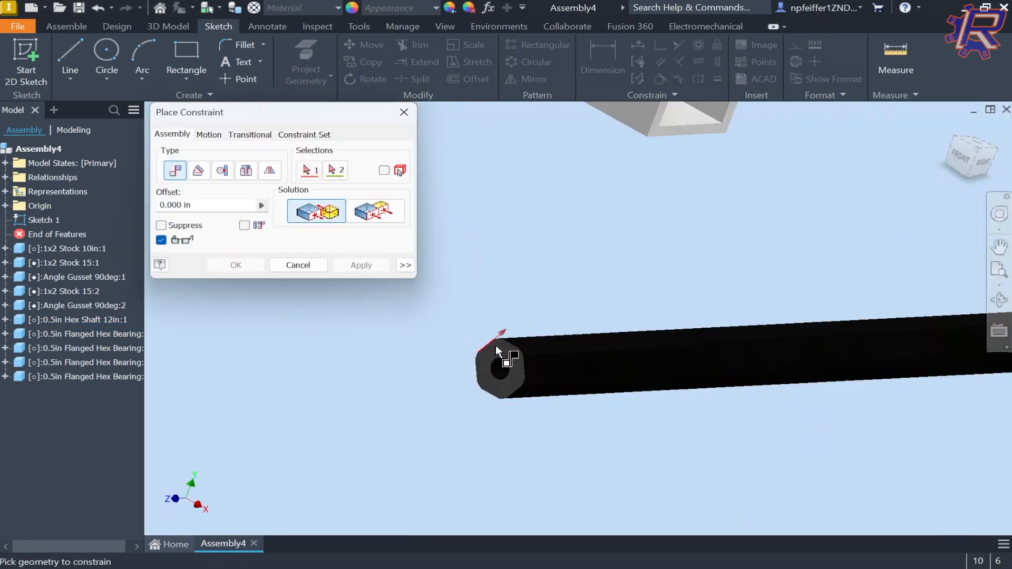
middle_drag(496, 346, 630, 331)
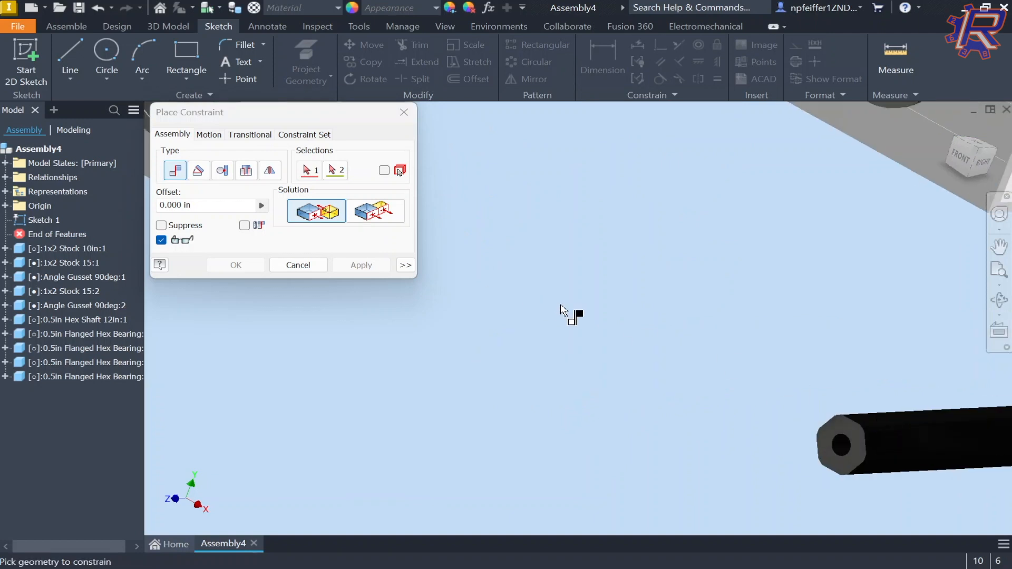
middle_drag(802, 383, 439, 269)
scroll(618, 379, up, 3)
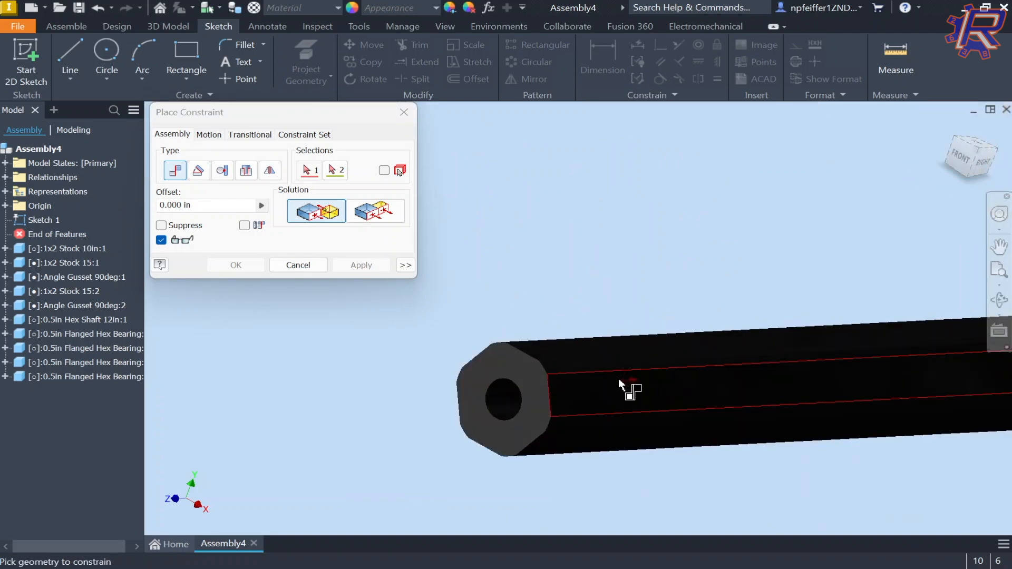
click(704, 396)
scroll(477, 355, down, 5)
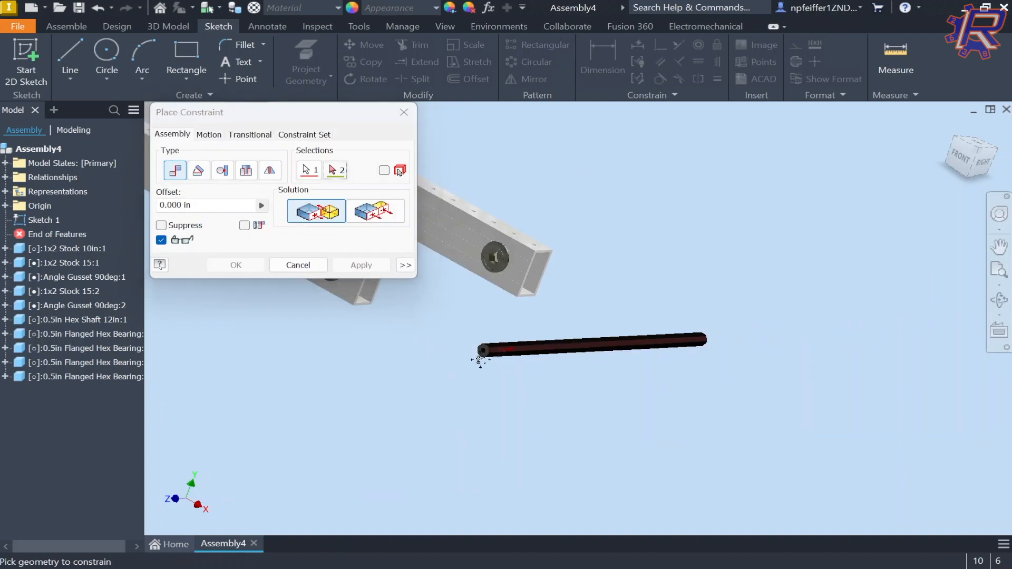
scroll(593, 339, up, 5)
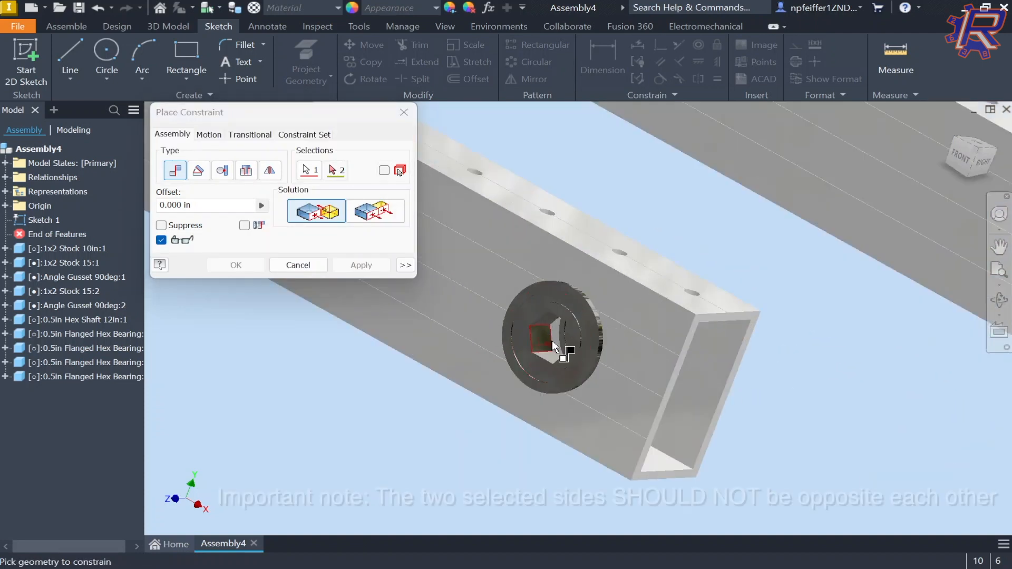
scroll(580, 338, down, 5)
scroll(553, 280, up, 5)
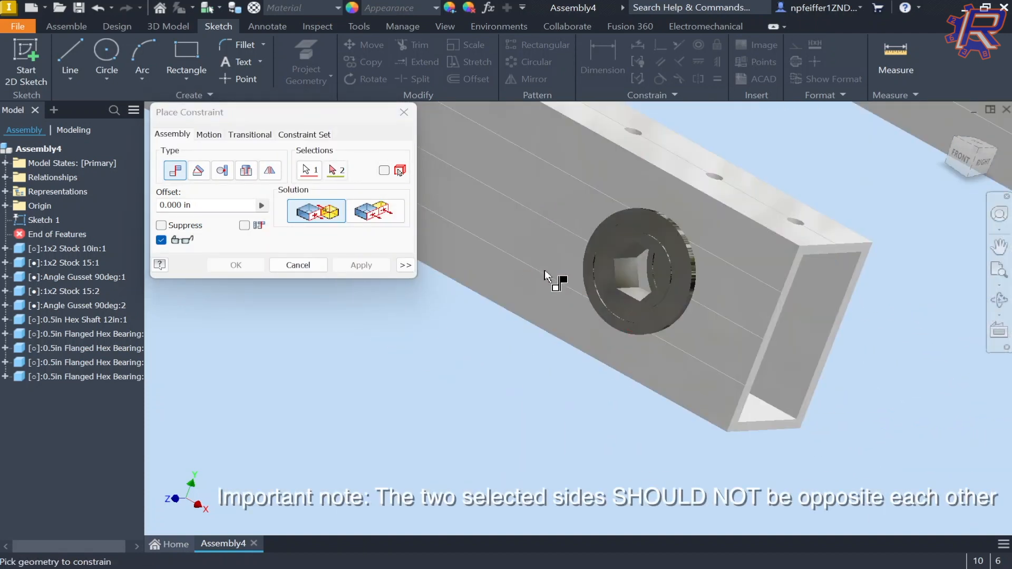
click(640, 275)
scroll(537, 272, down, 5)
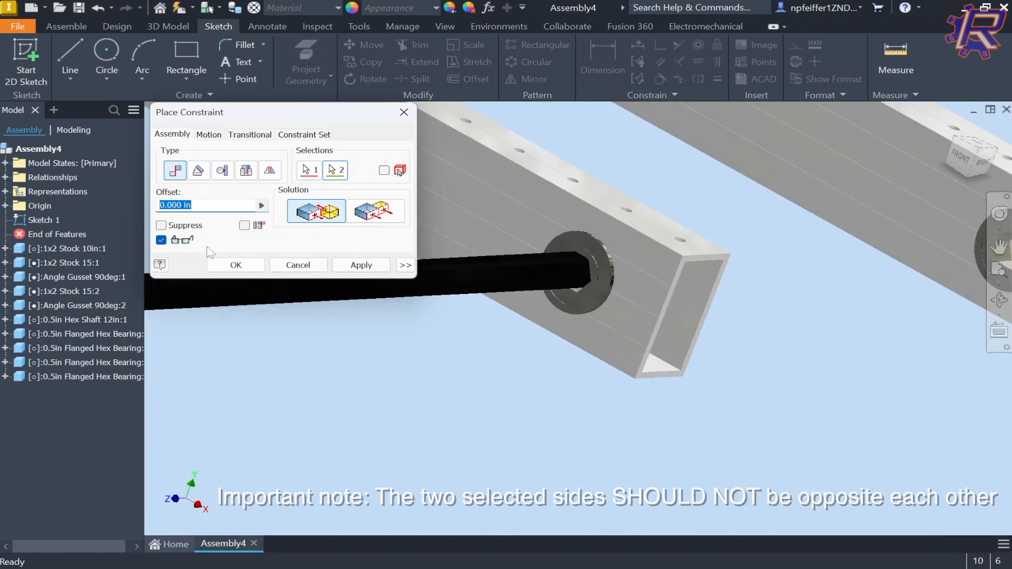
click(238, 268)
scroll(435, 283, down, 3)
click(355, 283)
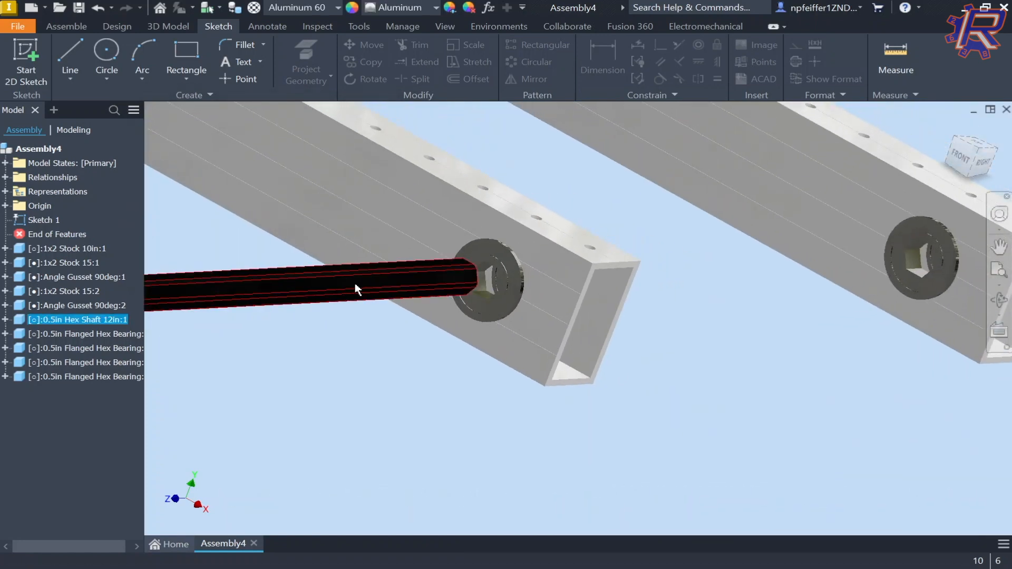
key(c)
scroll(459, 268, up, 5)
scroll(474, 290, down, 5)
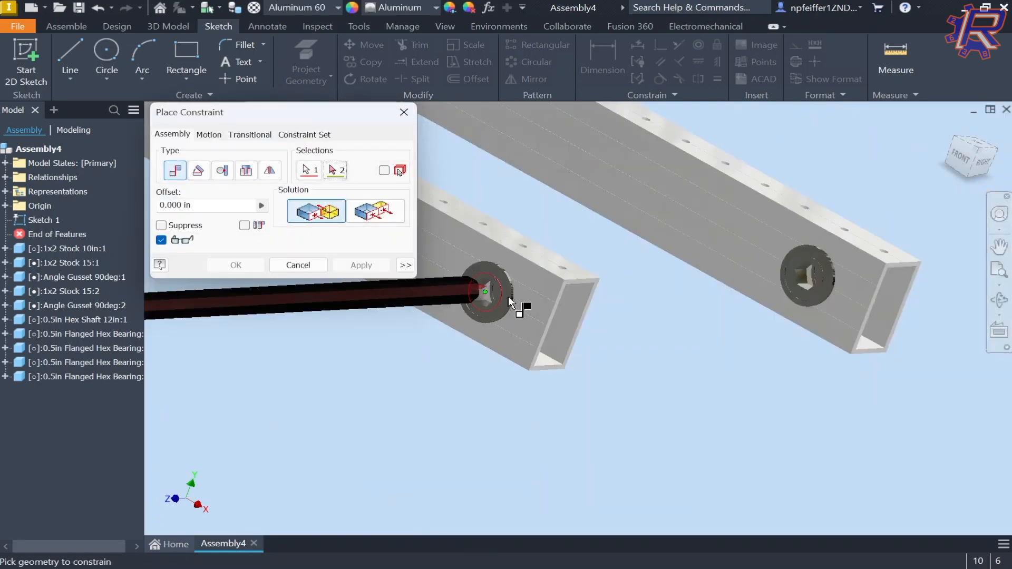
shift+middle_drag(508, 296, 568, 296)
shift+middle_drag(378, 336, 558, 348)
scroll(520, 314, up, 5)
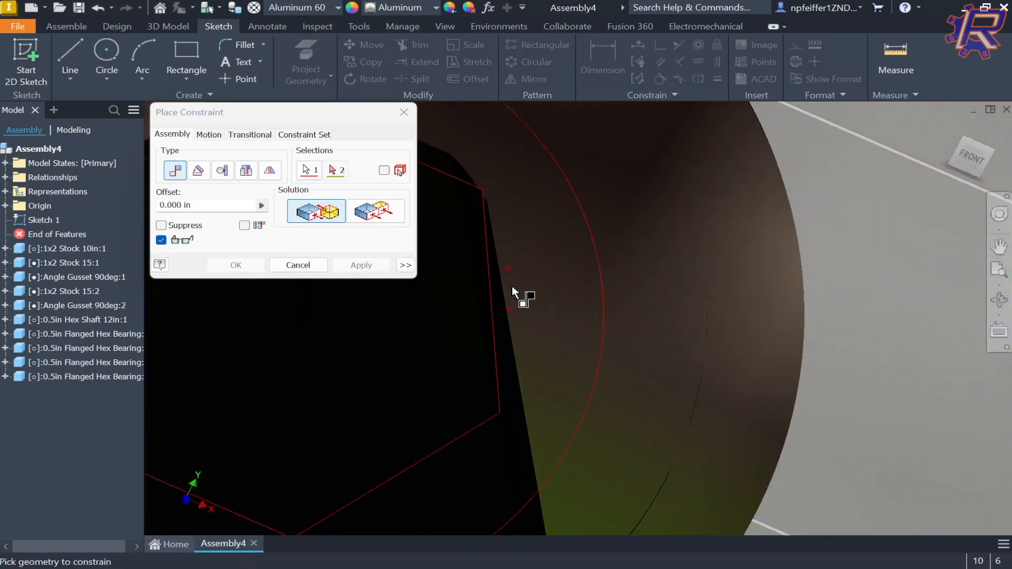
scroll(505, 266, down, 3)
shift+middle_drag(504, 264, 757, 280)
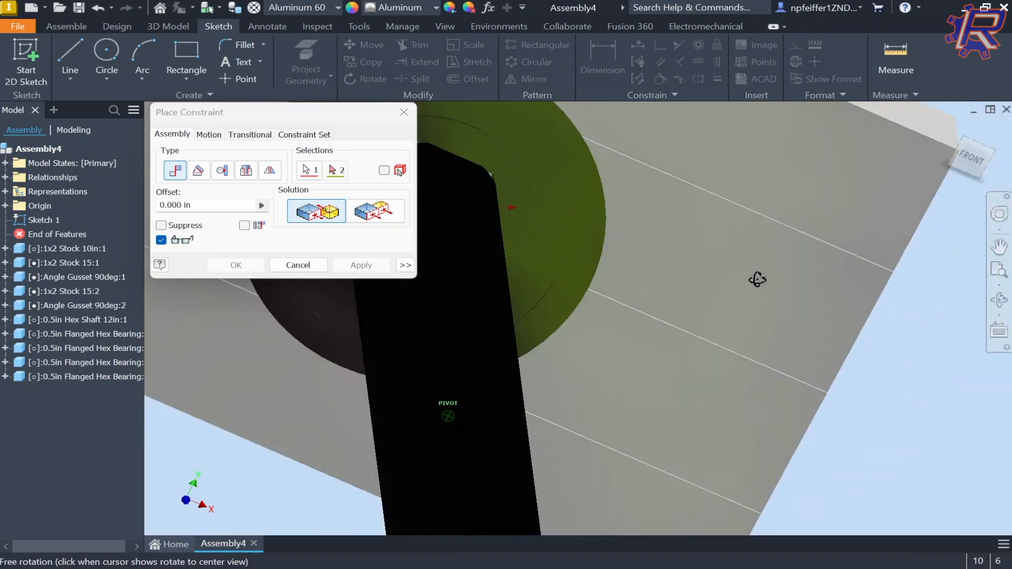
scroll(692, 269, down, 4)
shift+middle_drag(690, 267, 617, 266)
key(Escape)
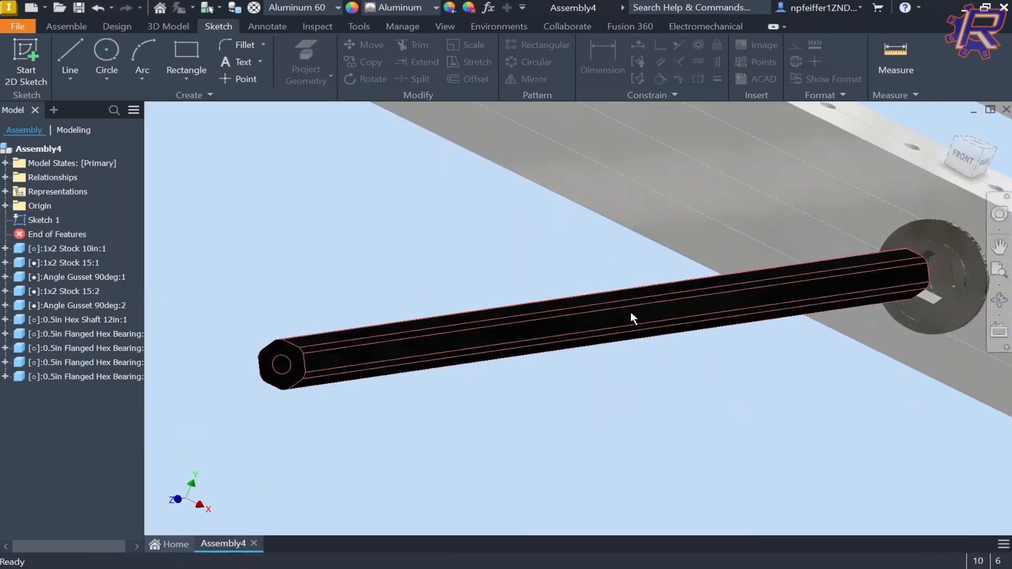
Reposition the hex shaft and select a second, non-opposite shaft flat and a bearing surface for another mate constraint
drag(631, 314, 508, 347)
key(c)
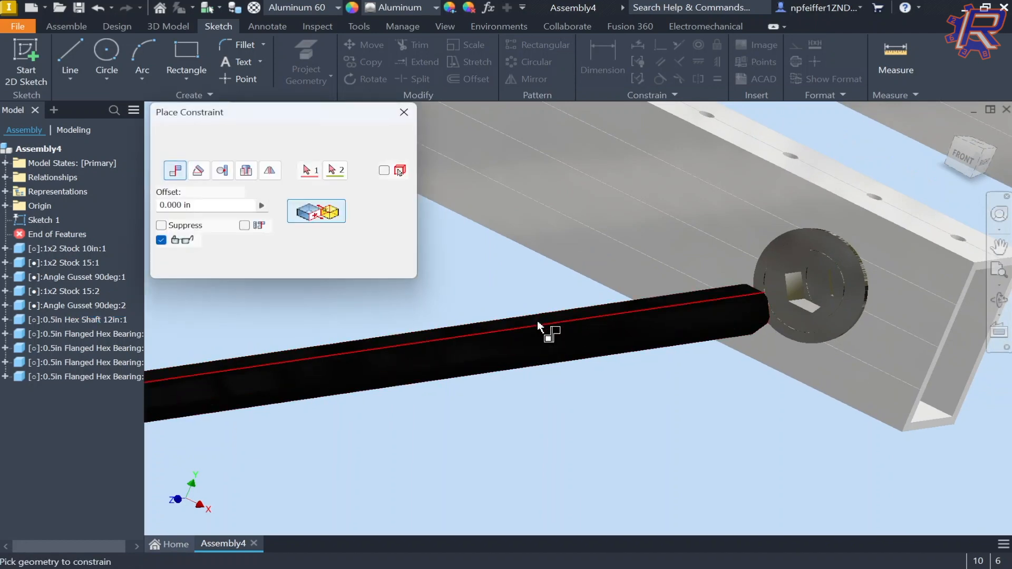
scroll(536, 303, up, 5)
click(528, 320)
scroll(529, 320, down, 5)
mouse_move(673, 303)
shift+middle_down()
mouse_move(701, 298)
mouse_move(689, 297)
shift+middle_up()
scroll(552, 336, up, 5)
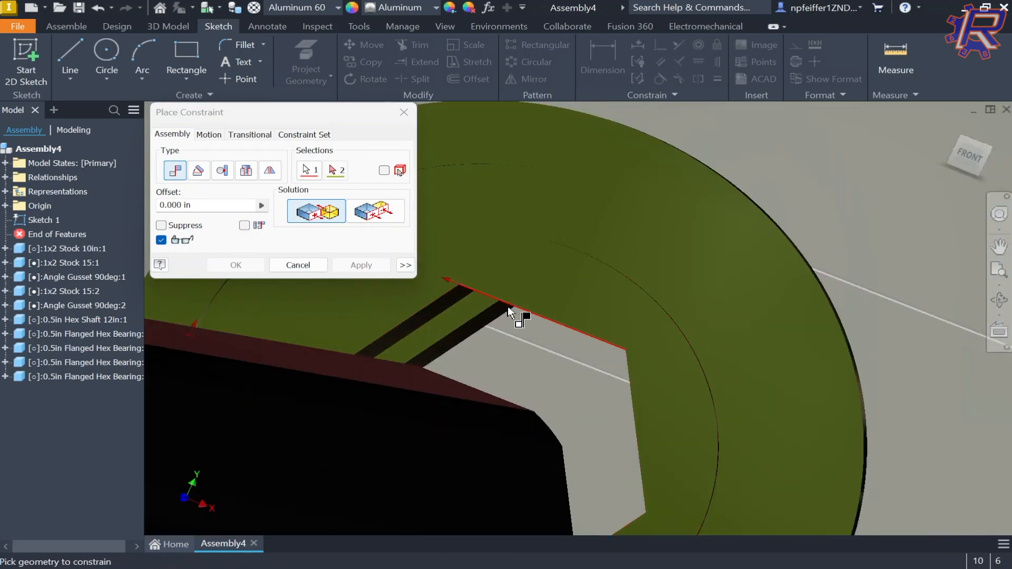
scroll(454, 296, down, 5)
shift+middle_drag(453, 296, 448, 294)
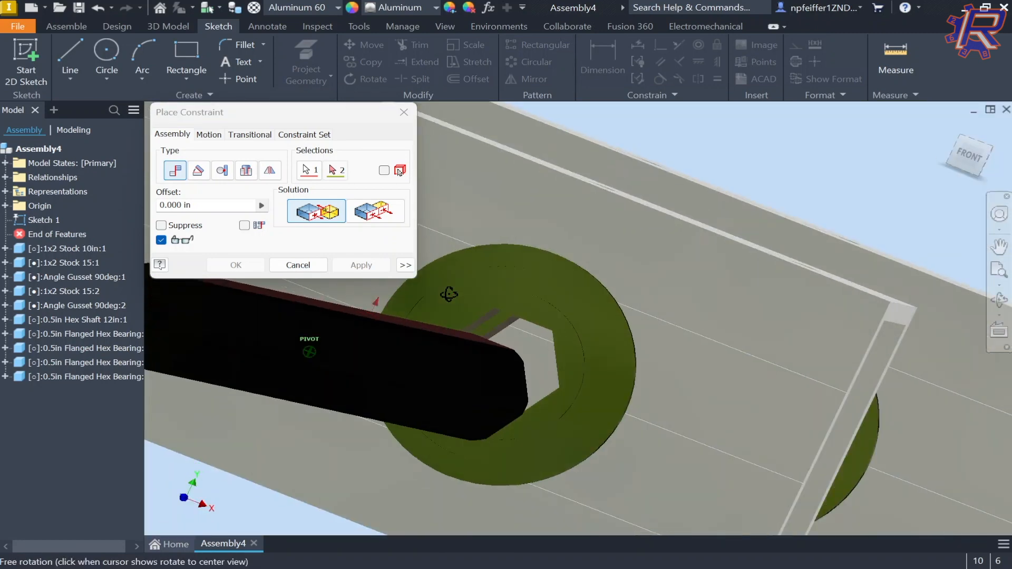
scroll(494, 321, up, 5)
click(504, 327)
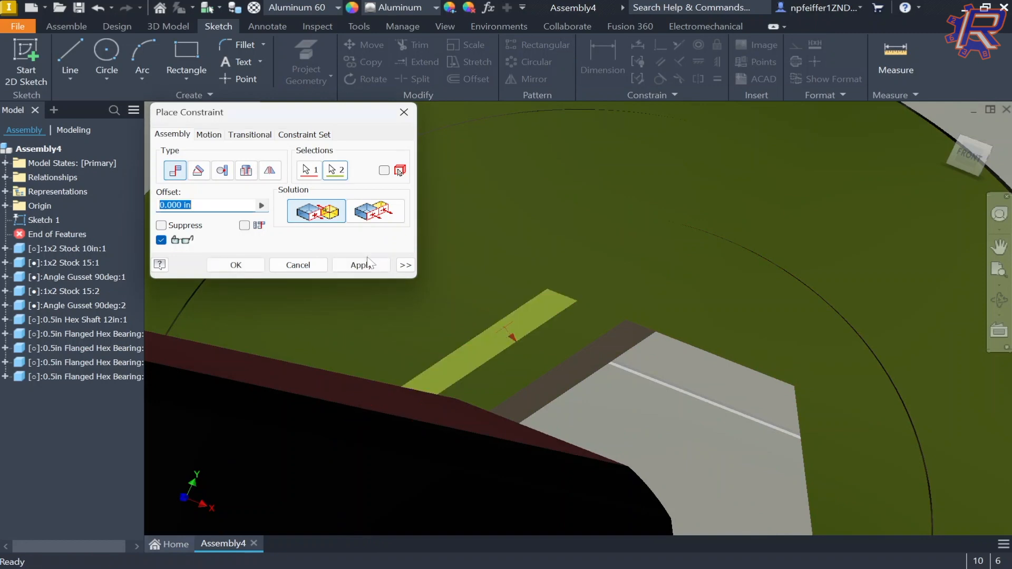
Reselect the second mate face as the matching flat inside the bearing's hex bore and apply the constraint with a 0.000 in offset
click(343, 171)
shift+middle_drag(589, 317, 590, 314)
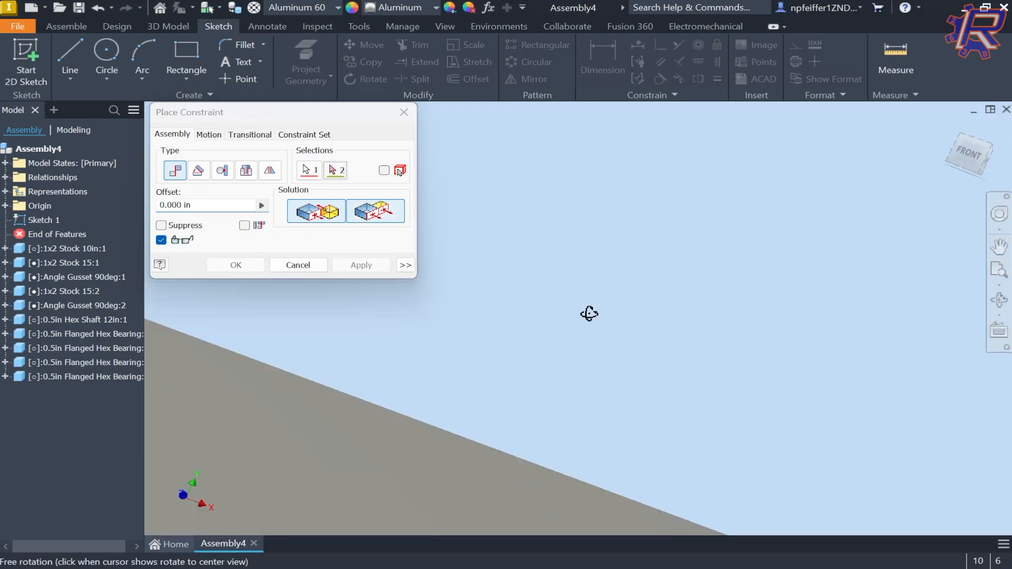
scroll(544, 378, down, 5)
scroll(621, 484, up, 5)
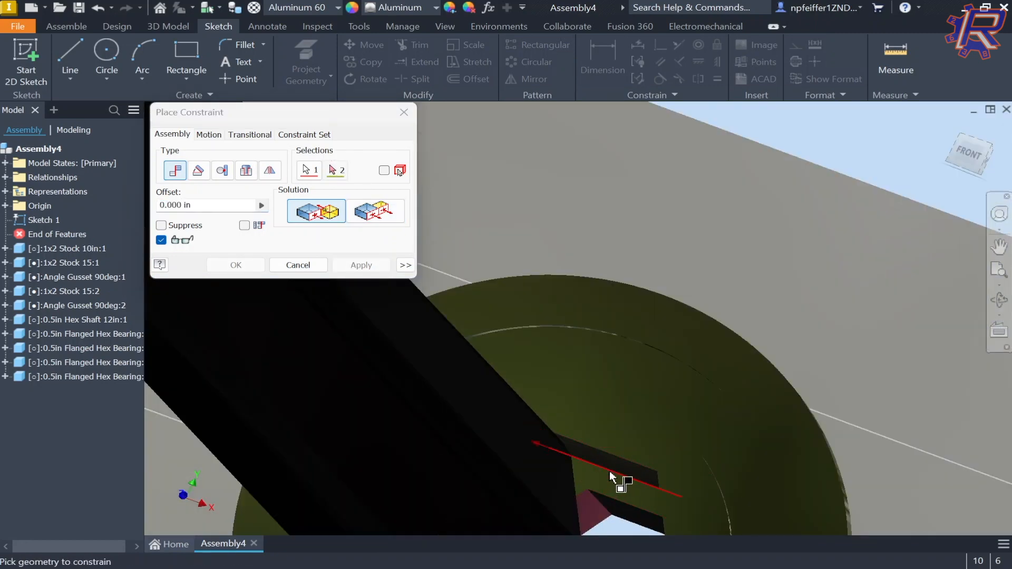
scroll(610, 478, up, 3)
click(576, 451)
scroll(586, 408, down, 8)
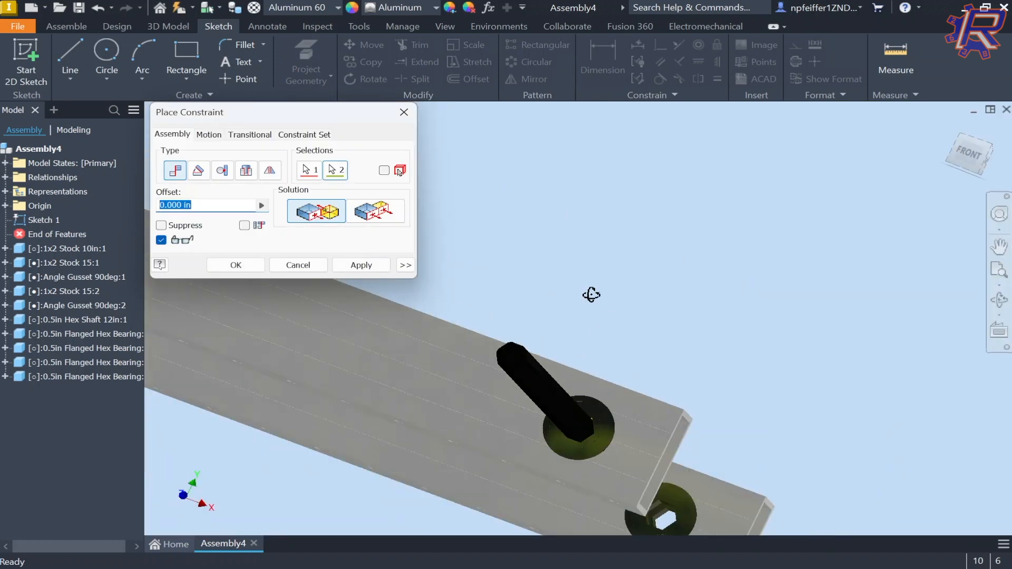
shift+middle_drag(592, 295, 568, 312)
click(236, 267)
Slide the hex shaft along its axis through the bearings so it spans both tubes and extends past each one
drag(526, 350, 433, 400)
scroll(643, 224, down, 5)
shift+middle_drag(643, 223, 323, 389)
scroll(320, 462, up, 5)
drag(296, 475, 872, 283)
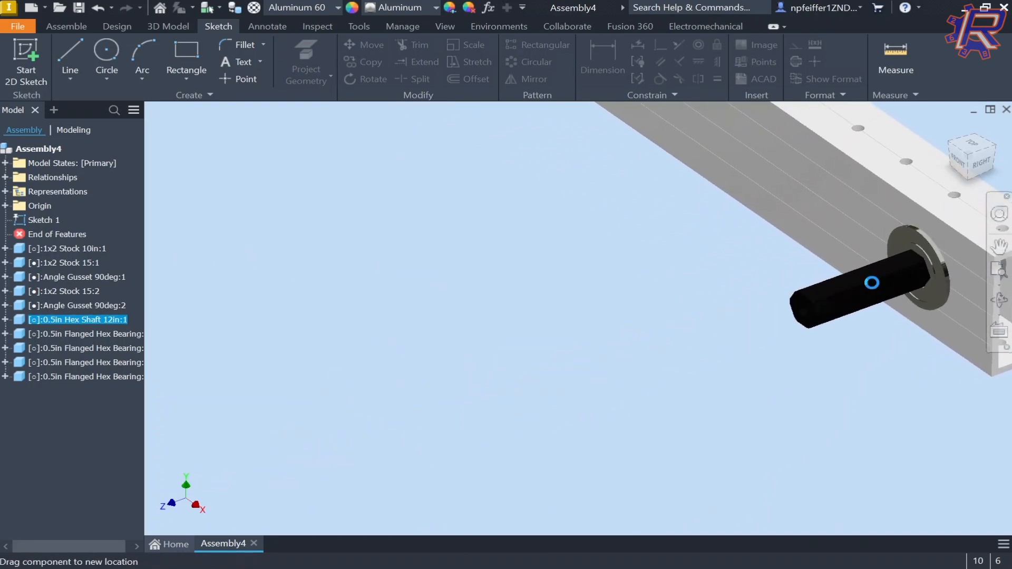
scroll(323, 419, down, 5)
scroll(438, 354, up, 5)
drag(438, 358, 403, 407)
scroll(459, 393, down, 5)
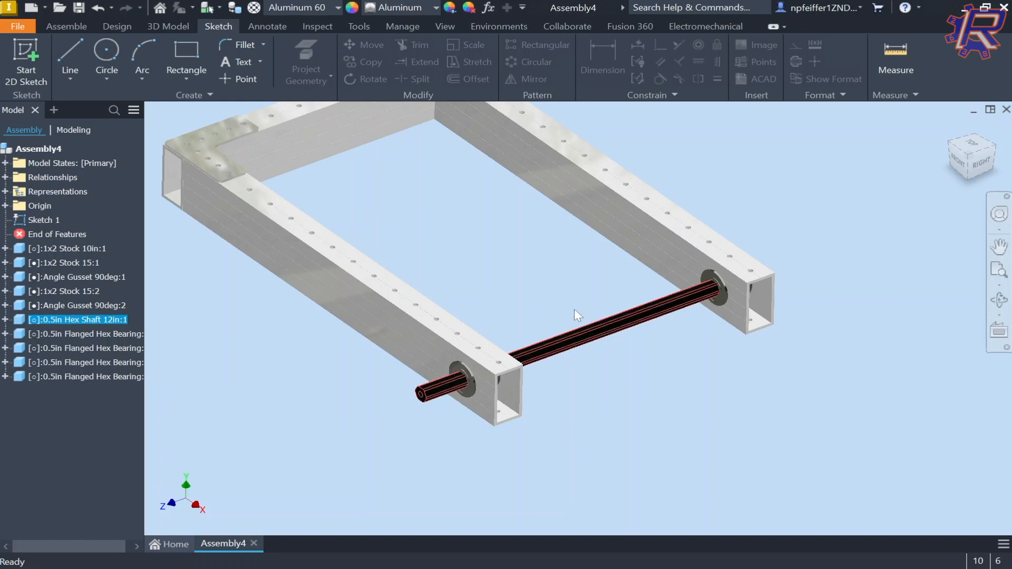
drag(608, 327, 396, 384)
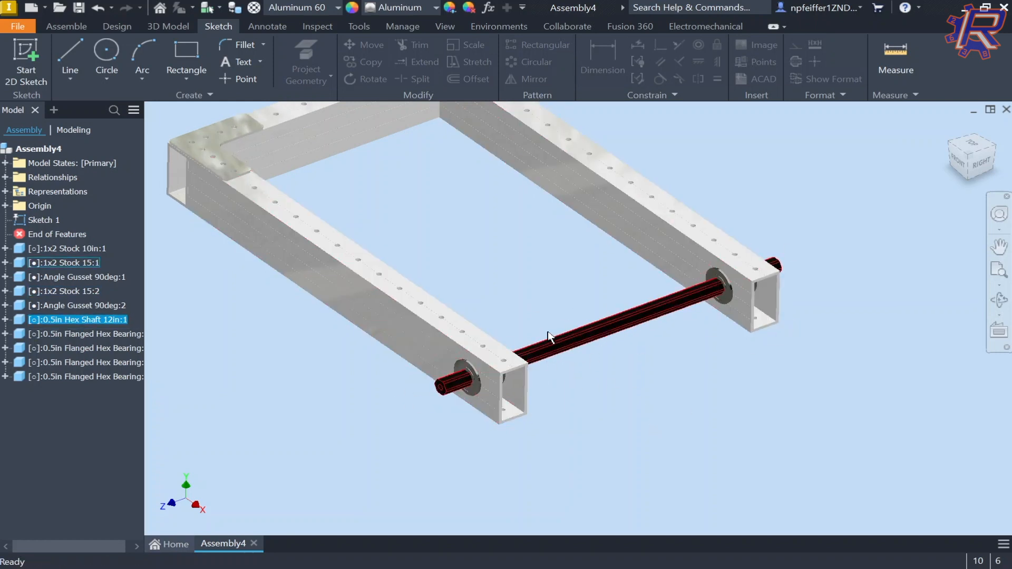
Constrain the hex shaft's end face to the outer face of the adjacent 1x2 tube using the flush solution and a -1 offset
scroll(400, 396, up, 3)
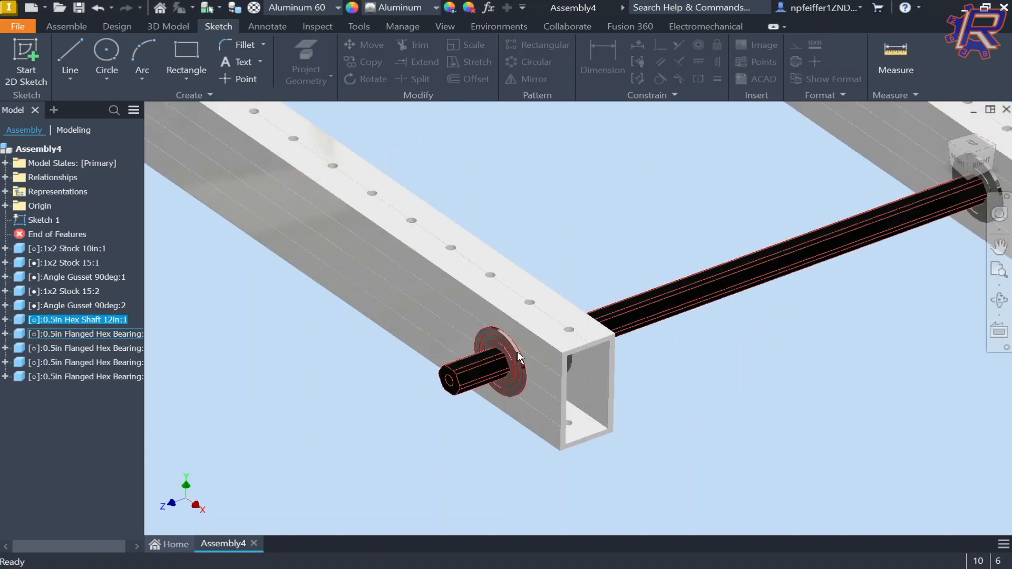
scroll(422, 410, up, 2)
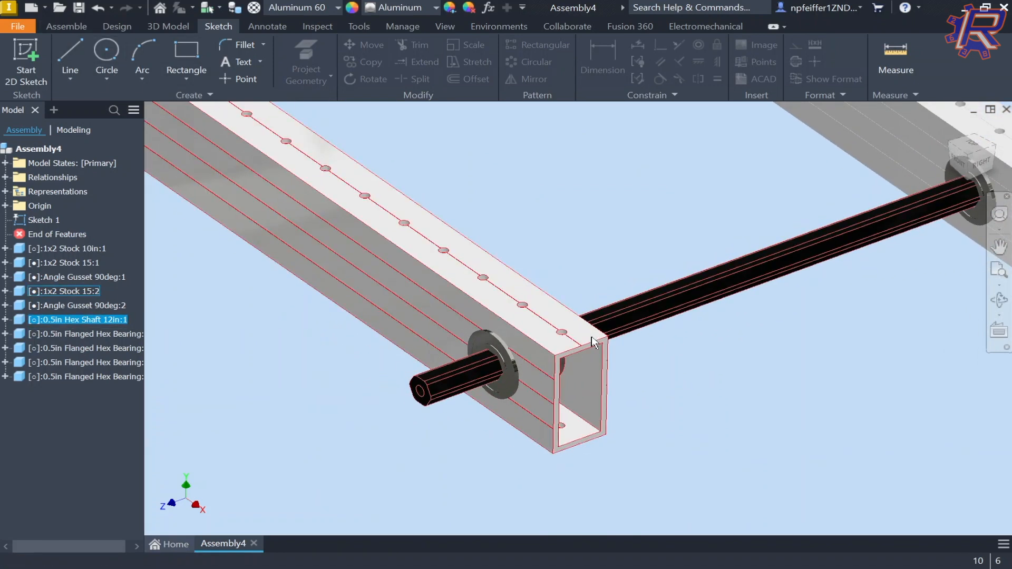
key(c)
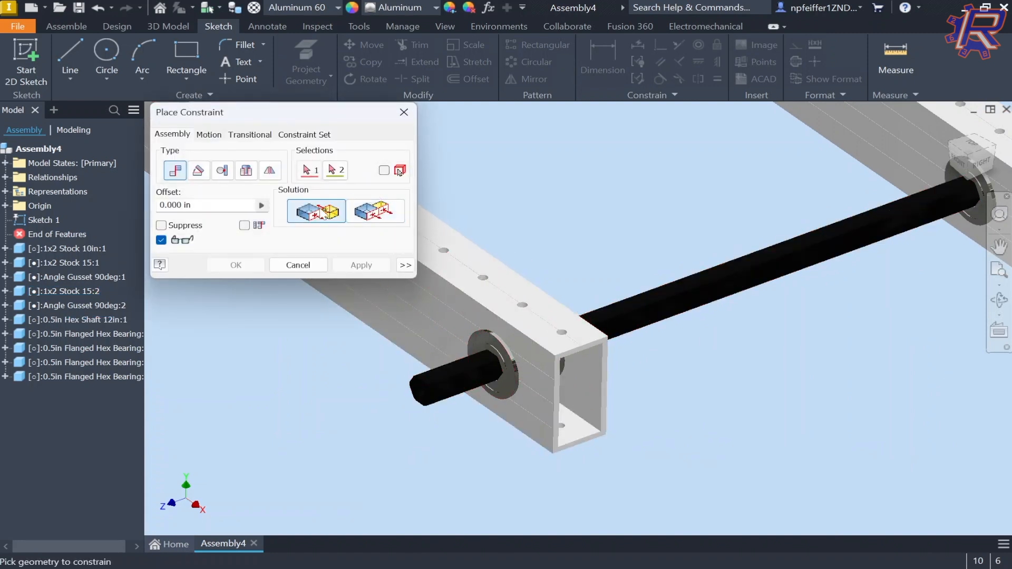
scroll(414, 434, up, 5)
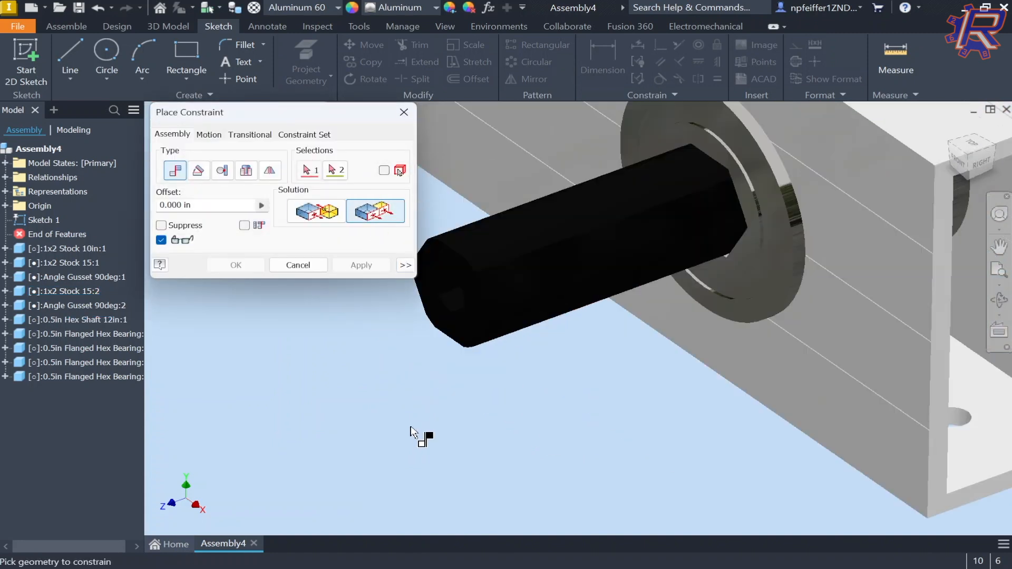
click(448, 257)
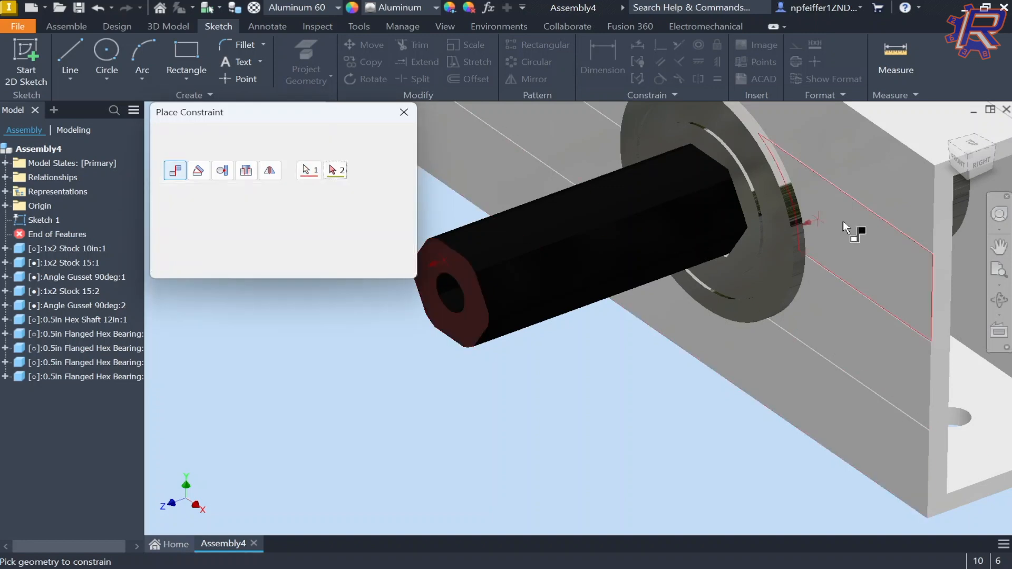
shift+middle_drag(732, 172, 272, 217)
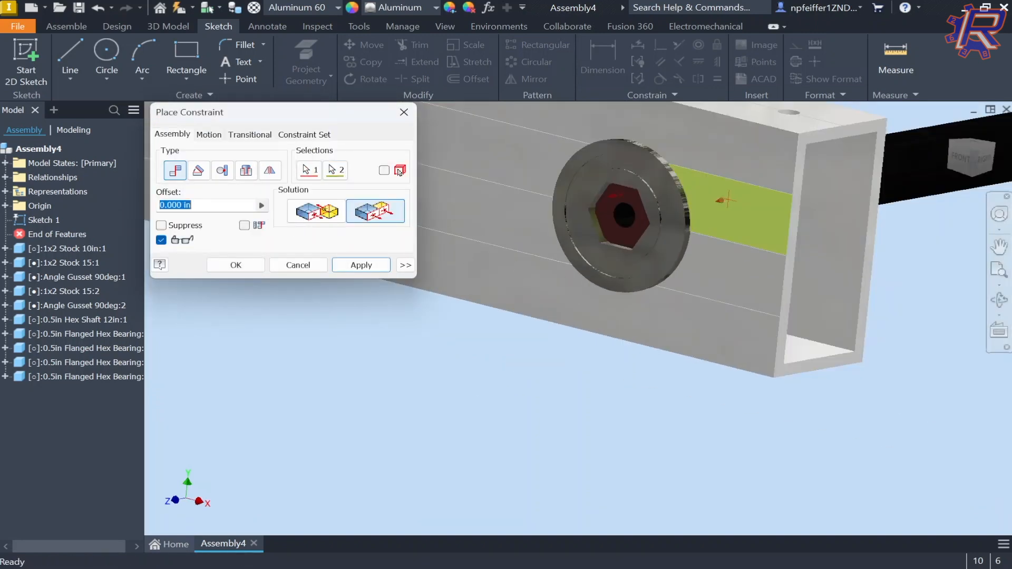
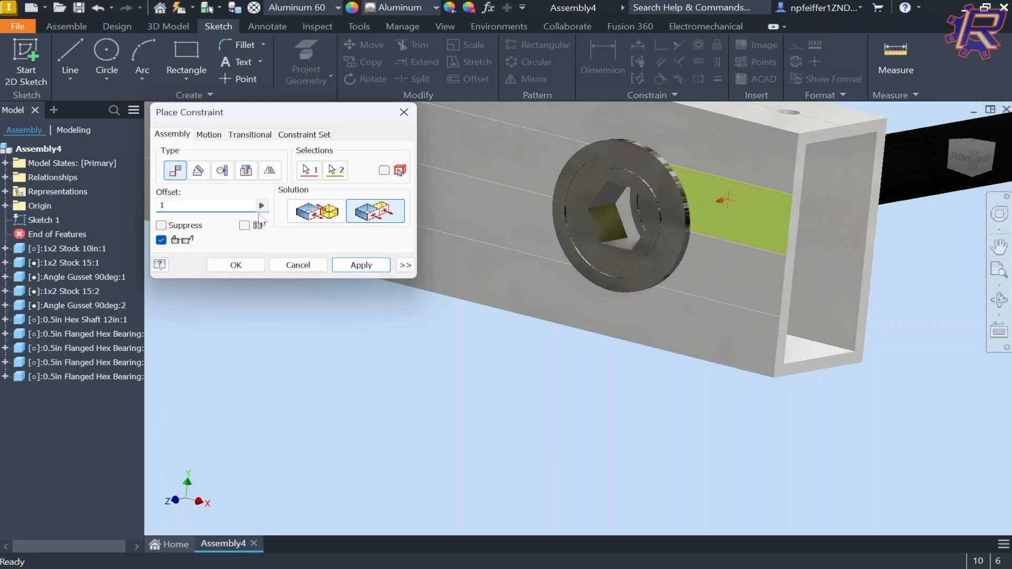
scroll(774, 142, down, 5)
middle_drag(774, 143, 662, 221)
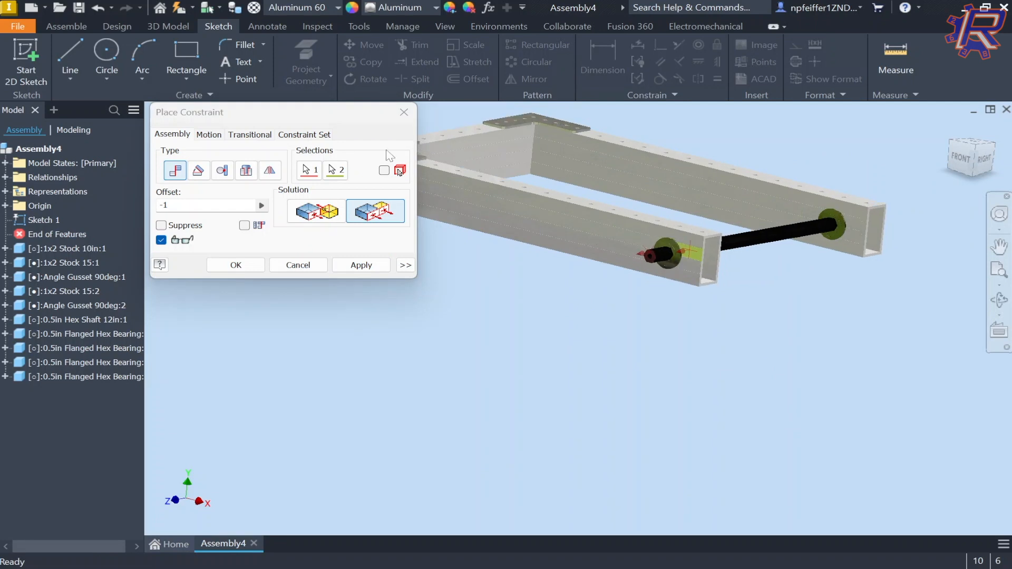
click(286, 248)
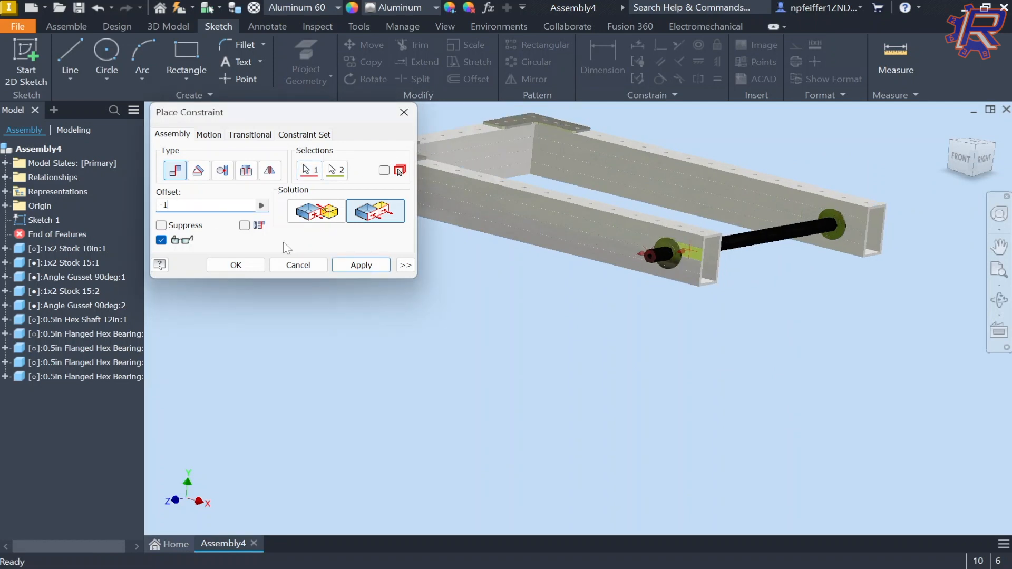
click(238, 266)
shift+middle_drag(712, 255, 600, 308)
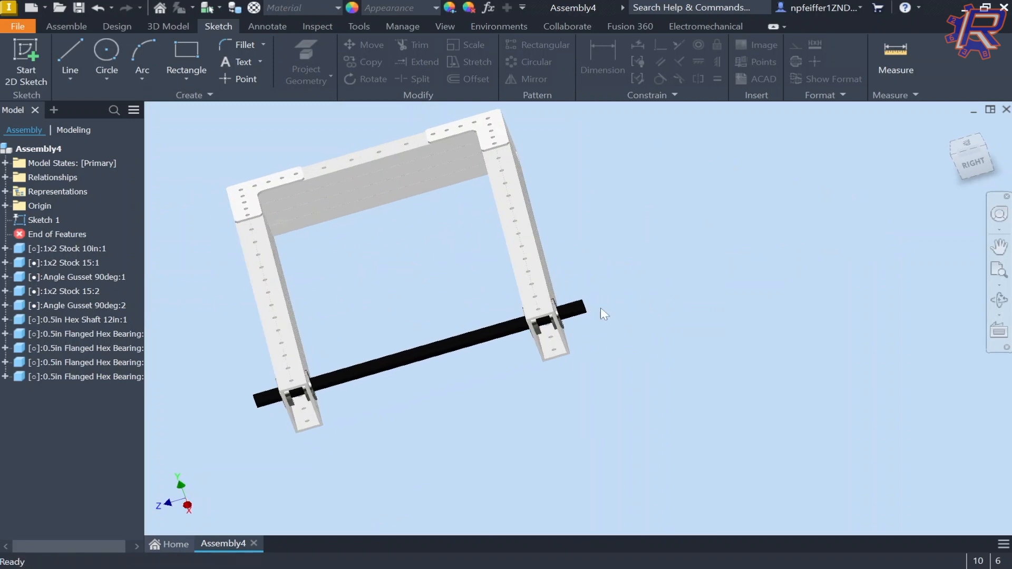
drag(589, 312, 613, 309)
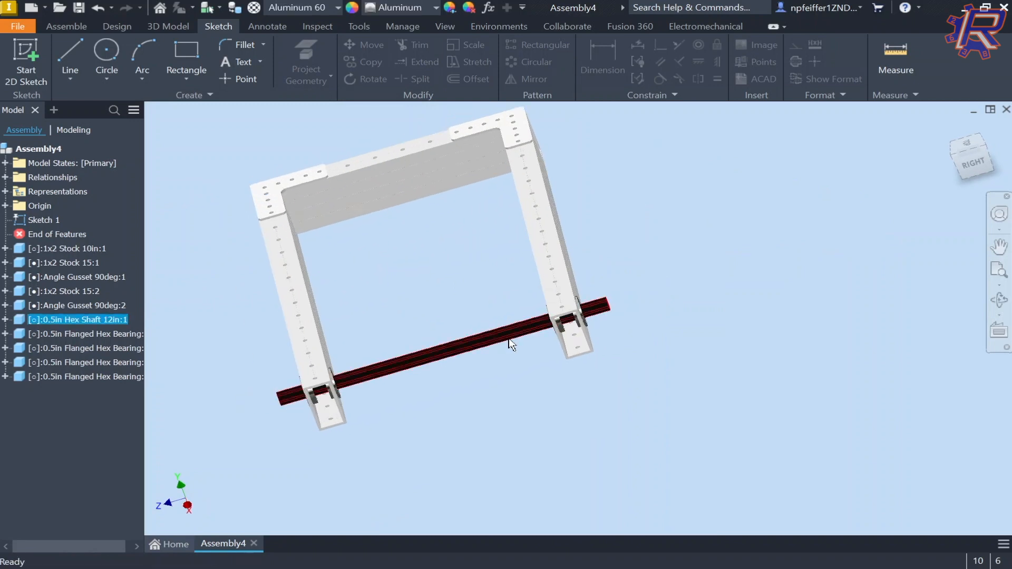
Place one .5in Hex Lock Collar part from the Video 6 folder in the space below the tube's open end
shift+middle_drag(346, 232, 474, 248)
scroll(565, 268, up, 5)
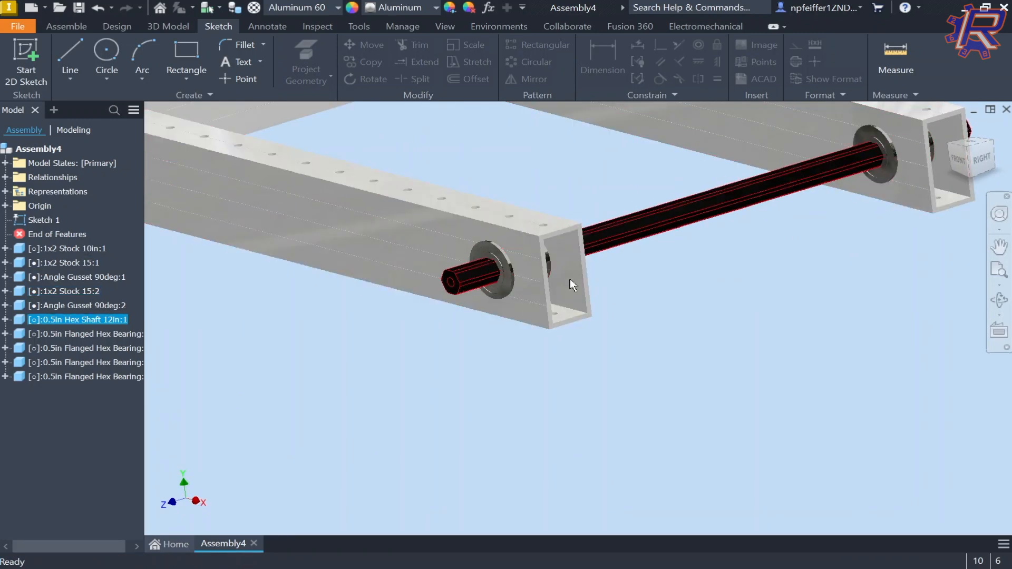
click(73, 28)
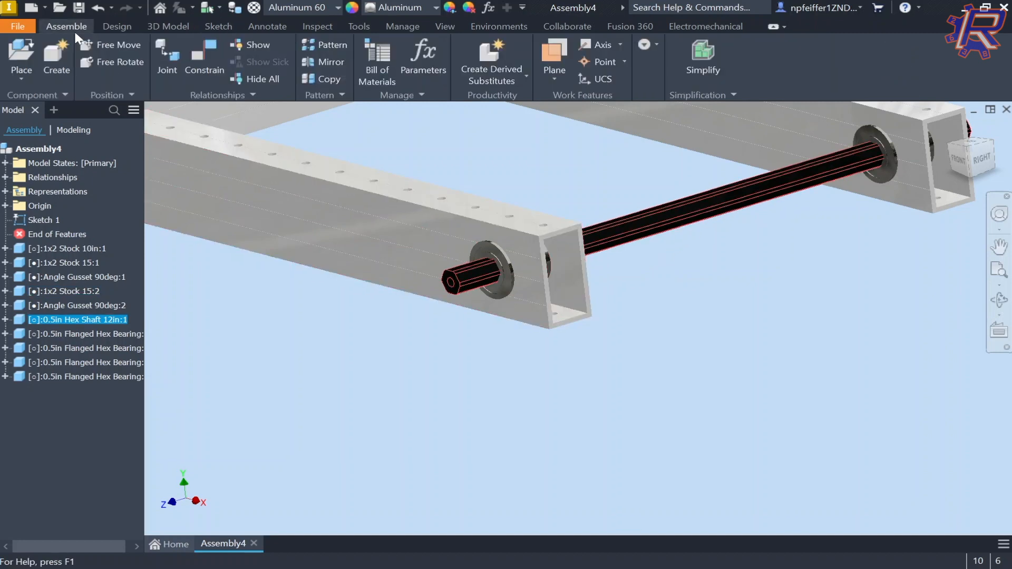
key(p)
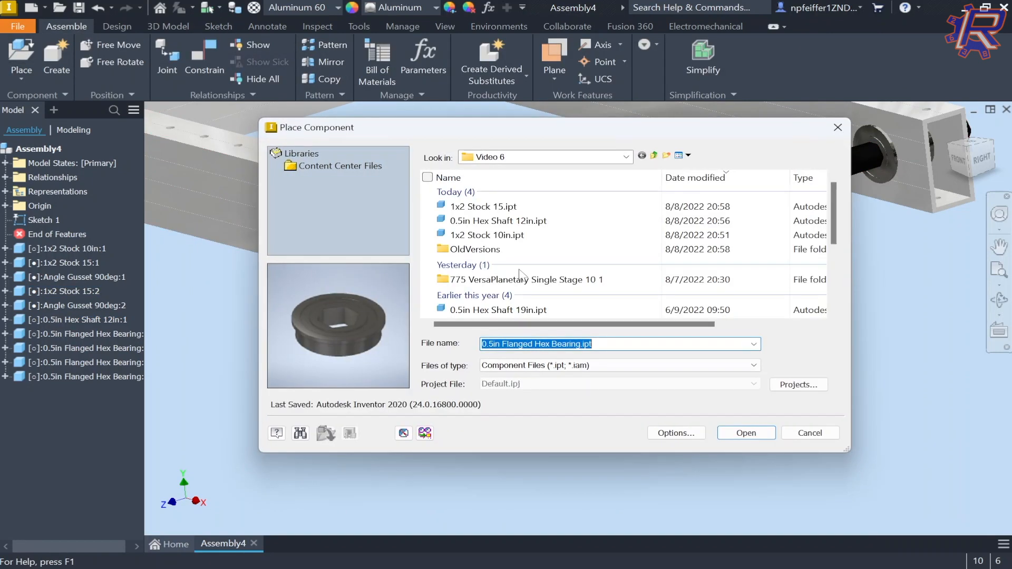
scroll(604, 258, down, 2)
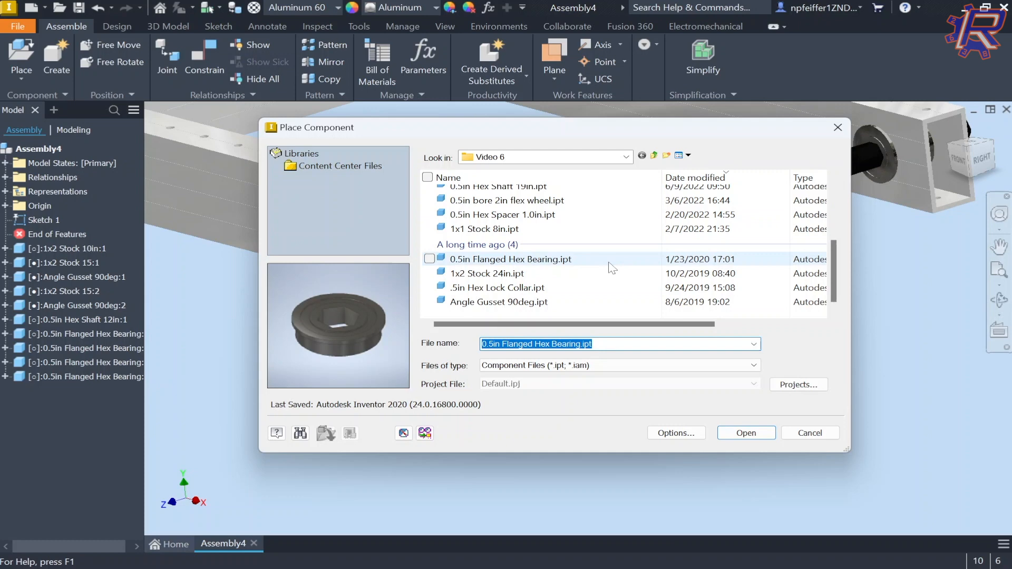
double_click(578, 292)
click(564, 379)
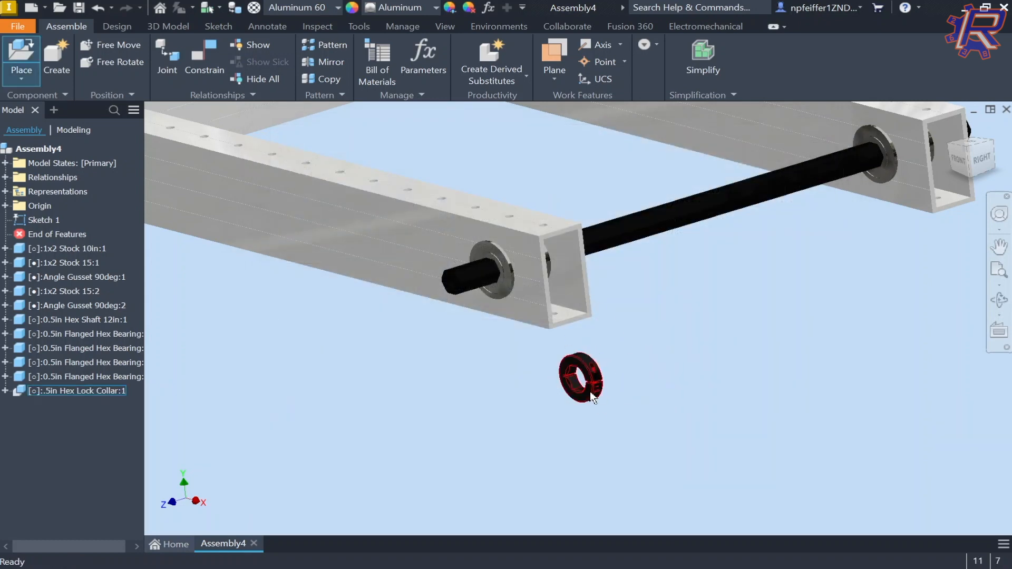
key(Escape)
scroll(604, 369, up, 6)
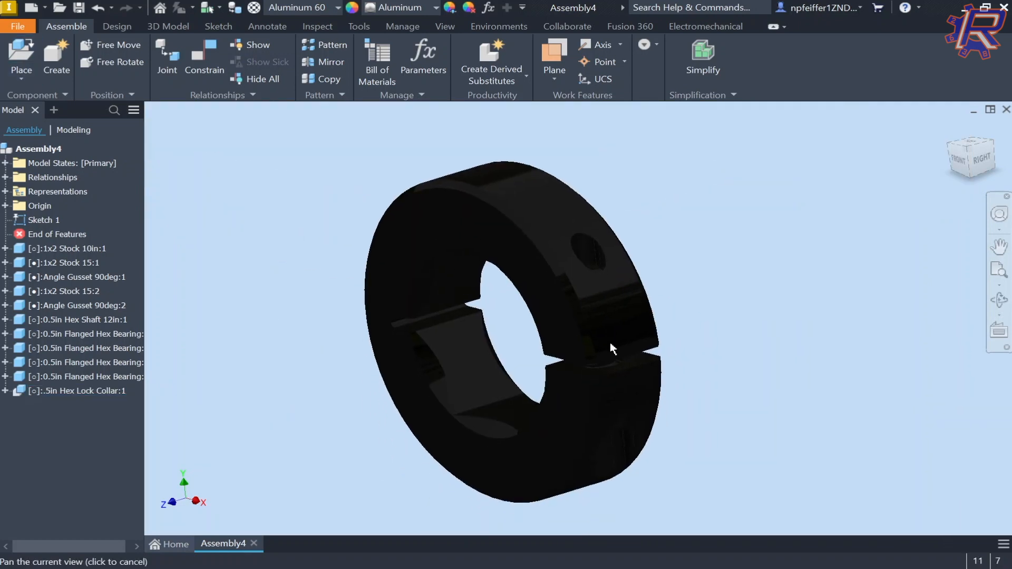
click(624, 390)
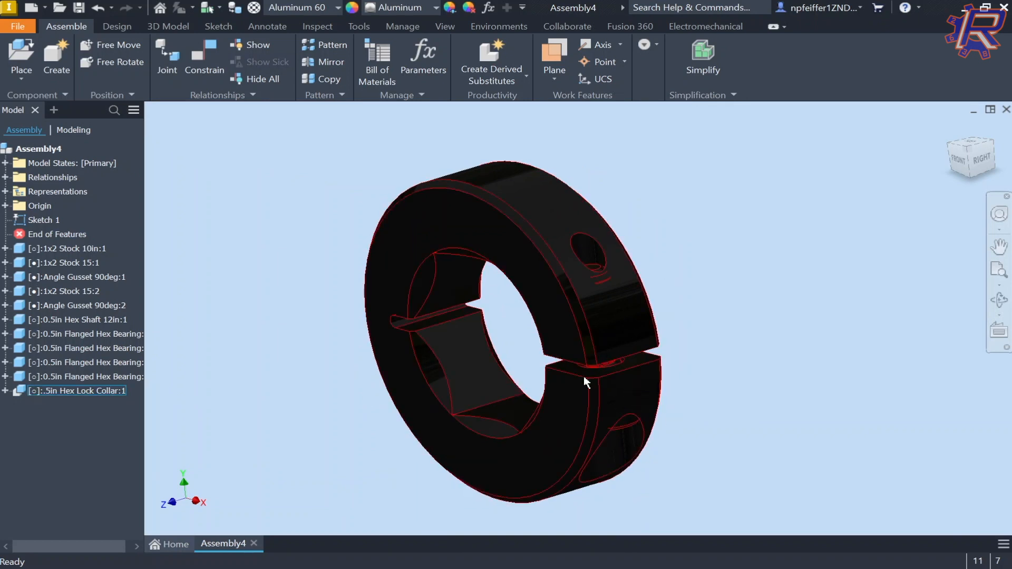
scroll(559, 334, down, 6)
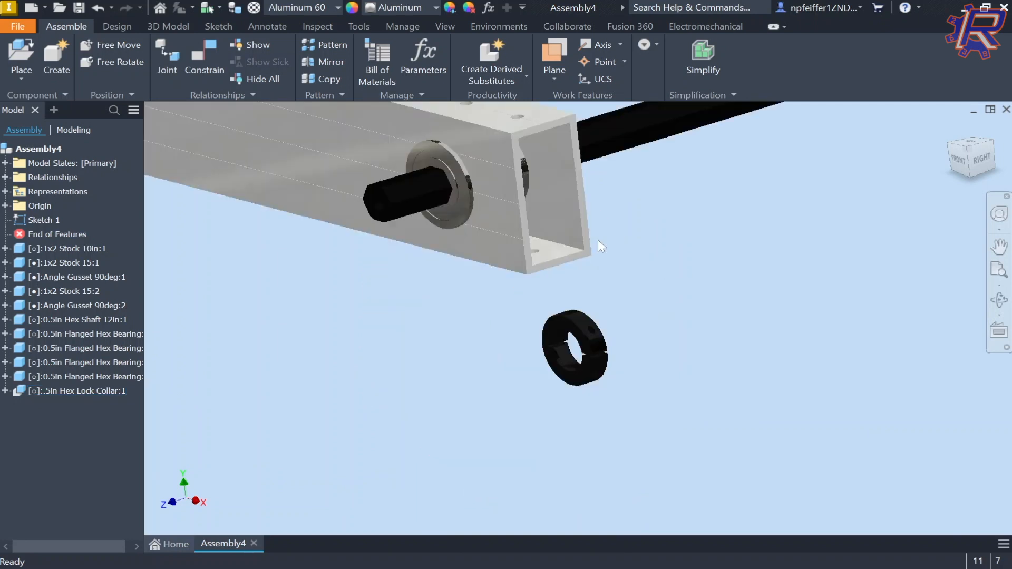
Mate a flat inside the lock collar's hex bore to a flat of the hex shaft with a 0.000 in offset
key(c)
scroll(569, 346, up, 5)
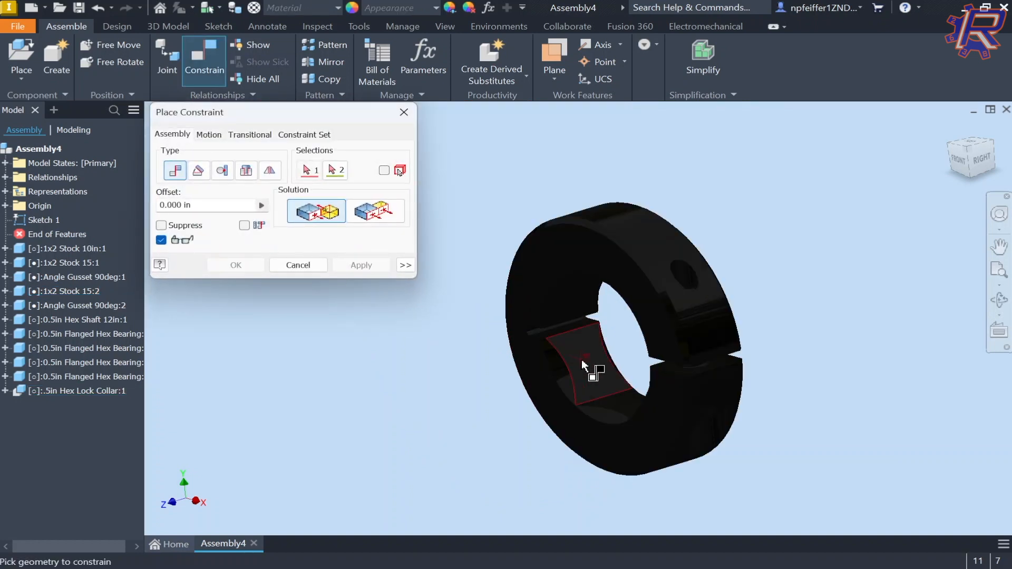
click(581, 359)
scroll(586, 327, down, 6)
scroll(559, 359, up, 8)
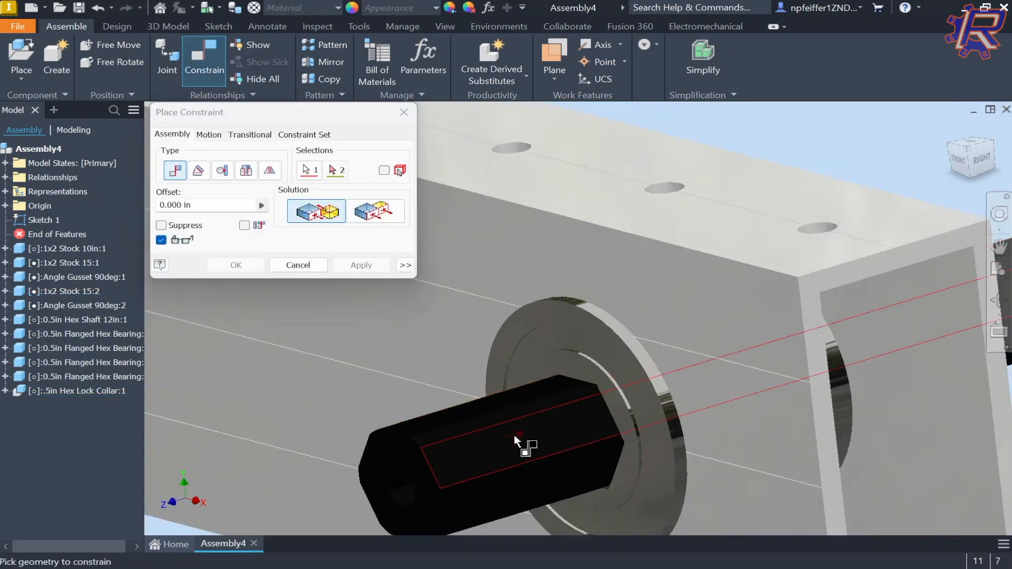
click(493, 403)
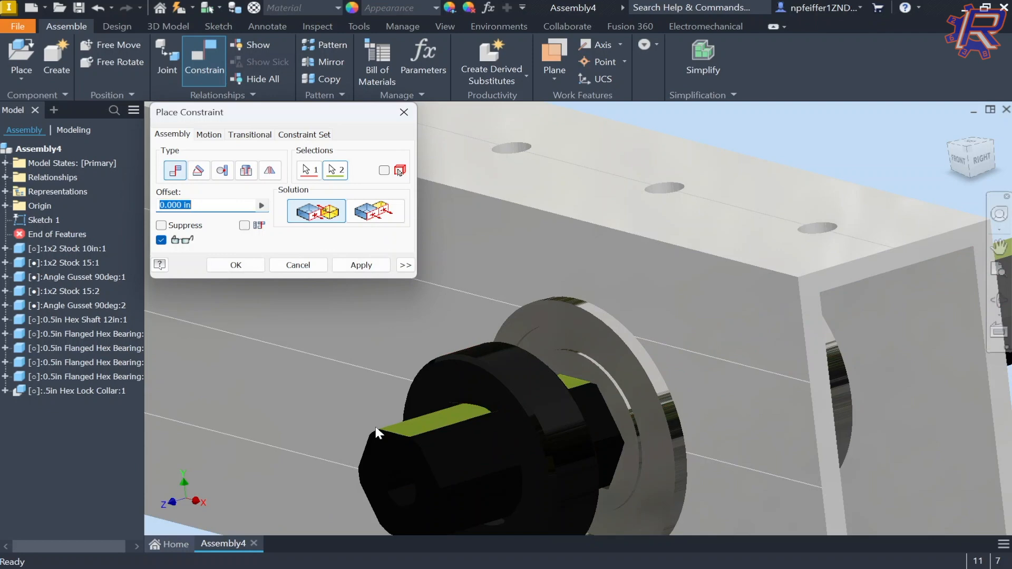
click(236, 265)
Move the lock collar off to the side of the shaft so its remaining bore flats can be reached
scroll(432, 390, down, 6)
scroll(480, 328, up, 6)
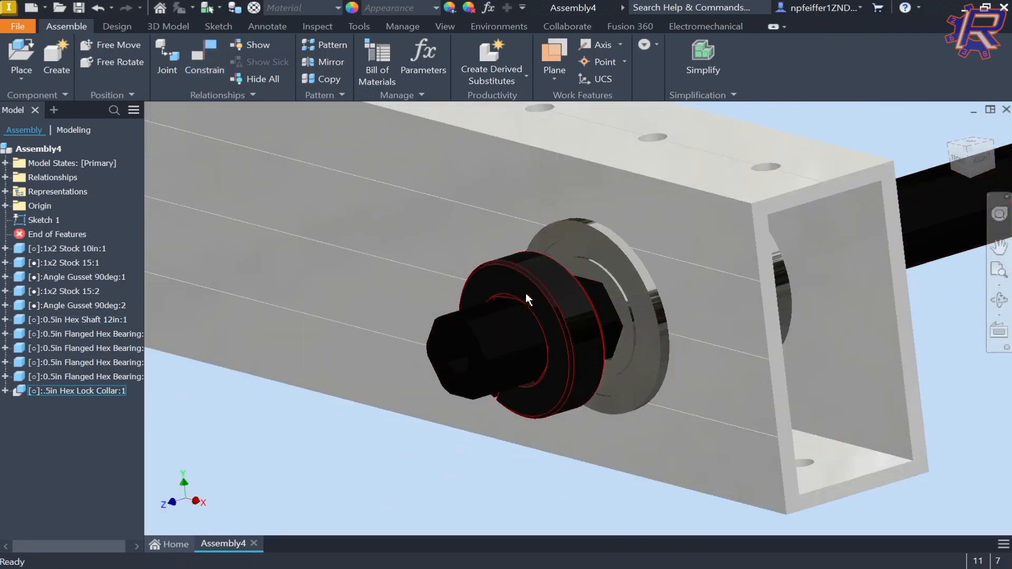
drag(527, 293, 296, 420)
scroll(435, 362, down, 5)
mouse_move(469, 376)
shift+middle_down()
mouse_move(471, 364)
mouse_move(540, 366)
mouse_move(592, 332)
mouse_move(488, 373)
shift+middle_up()
scroll(480, 382, up, 6)
Mate a second, non-opposite bore flat of the lock collar to the matching shaft flat with a 0.000 in offset
key(c)
scroll(548, 331, down, 5)
scroll(569, 351, up, 6)
scroll(549, 354, down, 5)
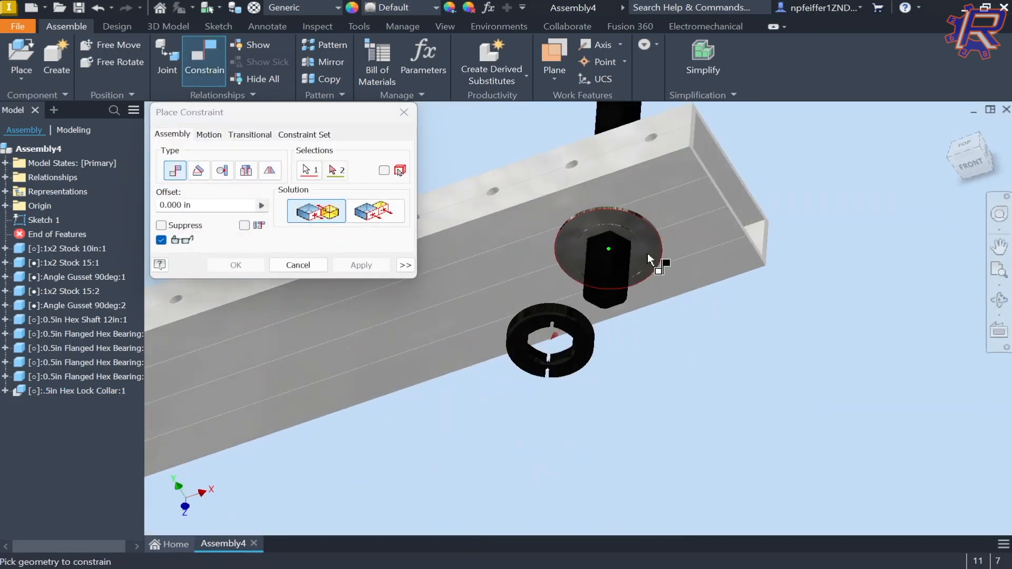
scroll(632, 257, up, 5)
click(653, 274)
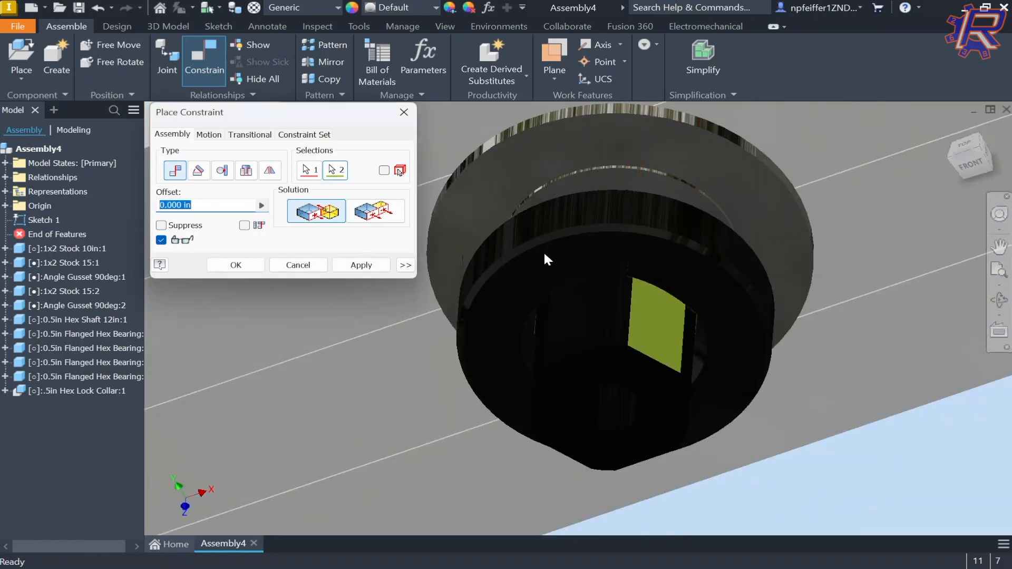
click(236, 266)
Mate the lock collar's inner side face to the outer face of the adjacent bearing flange with a 0.000 in offset
scroll(574, 215, down, 4)
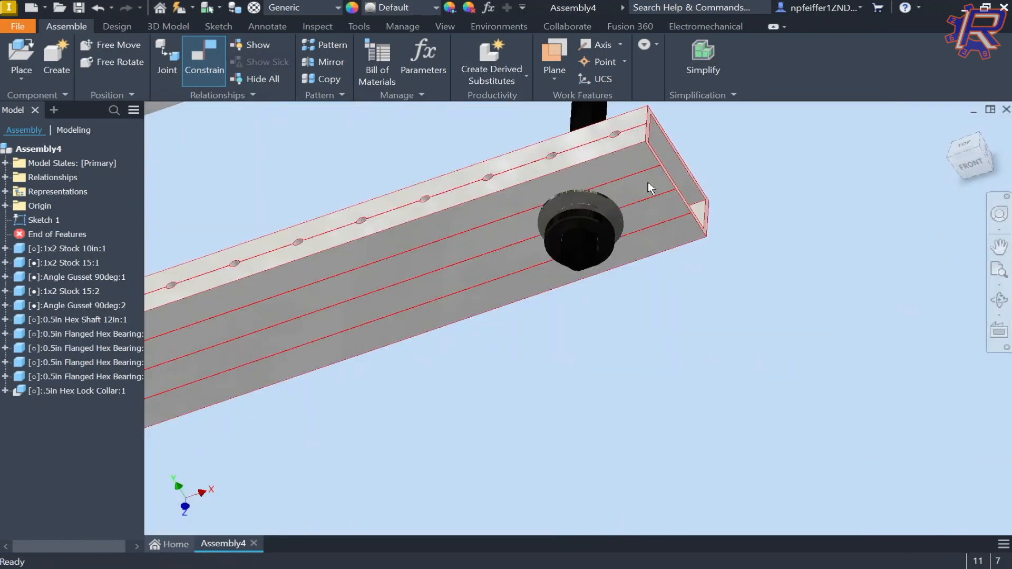
shift+middle_drag(648, 187, 862, 188)
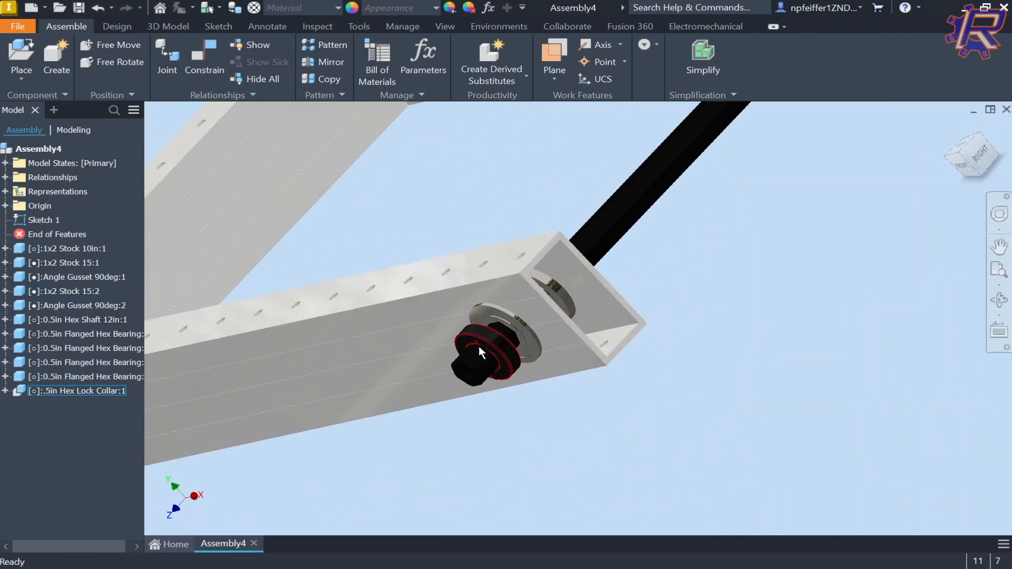
click(481, 351)
key(c)
scroll(512, 332, up, 5)
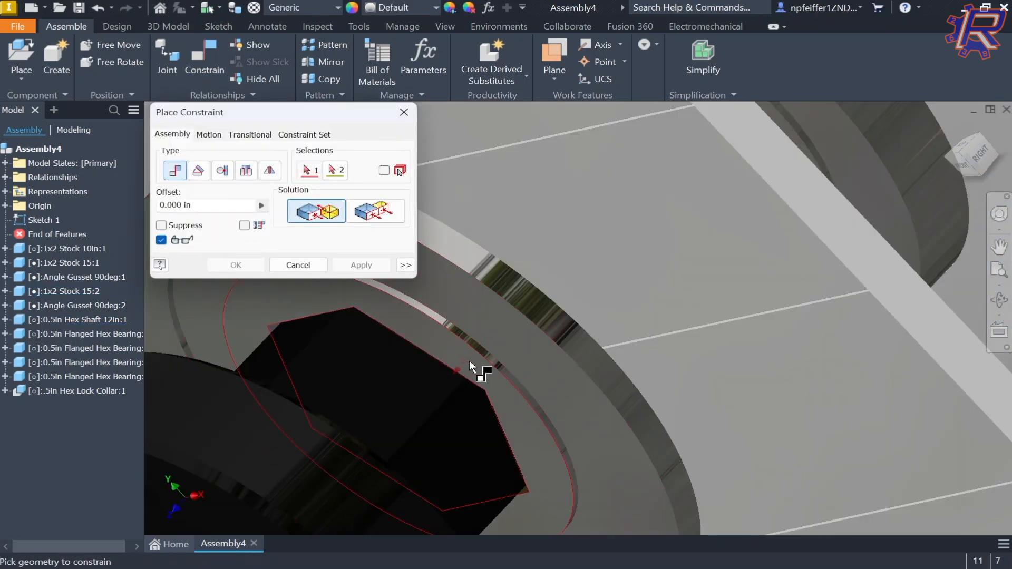
scroll(473, 359, down, 5)
shift+middle_drag(561, 226, 480, 254)
scroll(447, 360, up, 5)
click(426, 329)
scroll(431, 330, down, 2)
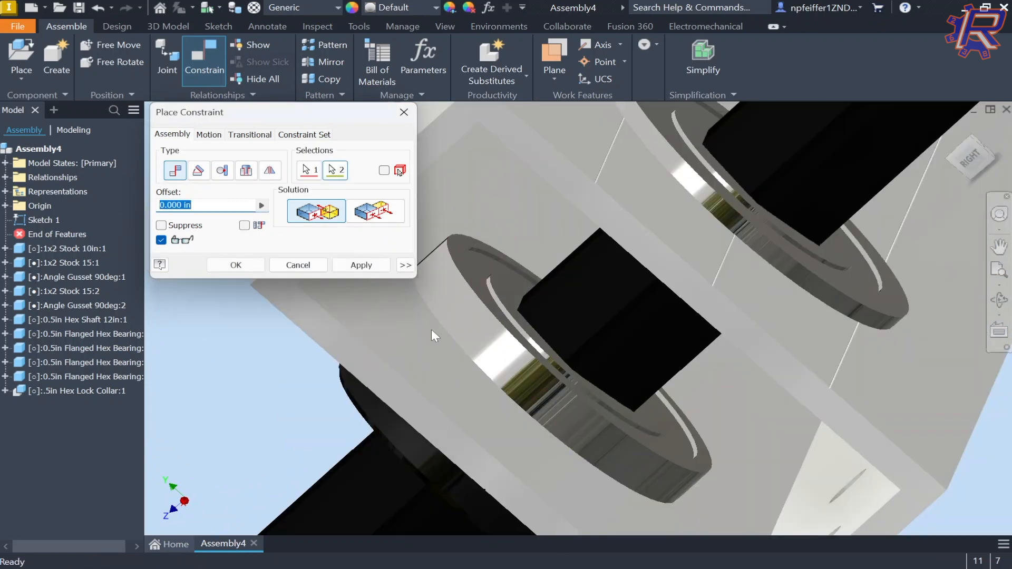
scroll(431, 335, down, 5)
mouse_move(471, 307)
shift+middle_down()
mouse_move(549, 280)
mouse_move(502, 271)
mouse_move(478, 299)
shift+middle_up()
click(244, 268)
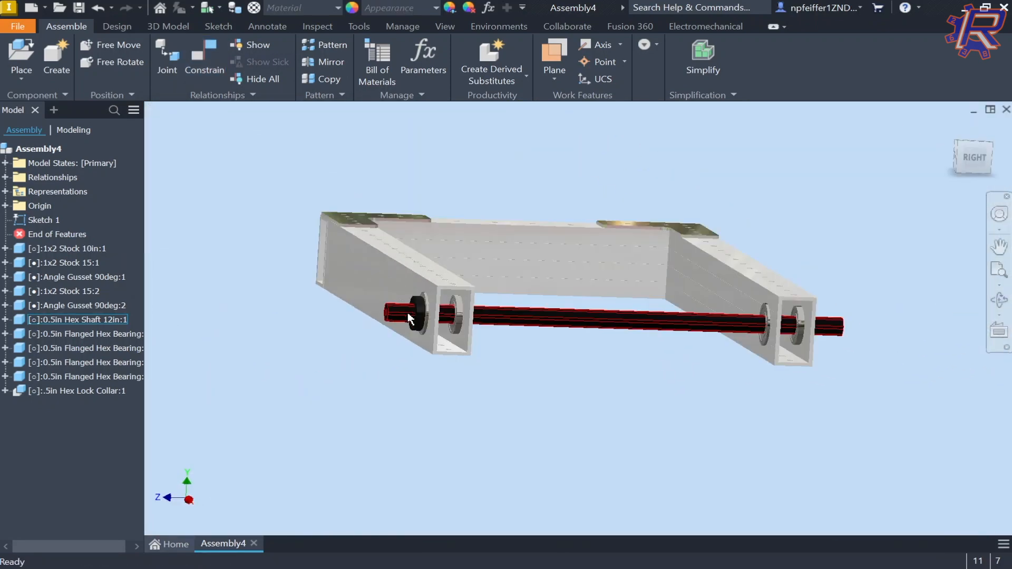
Copy the lock collar and paste a second one near the opposite end of the hex shaft
click(412, 318)
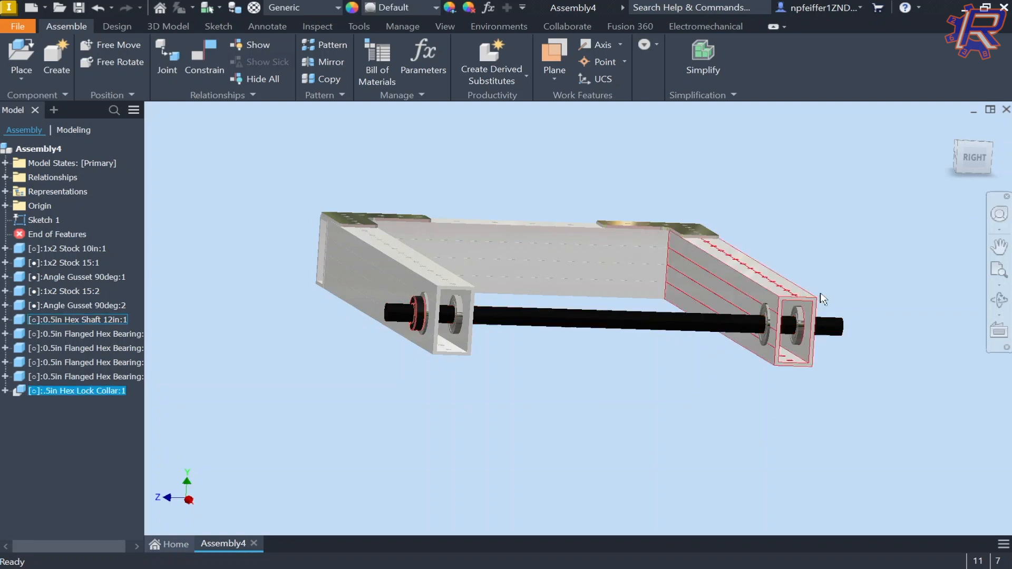
key(ctrl+v)
middle_drag(928, 296, 751, 285)
shift+middle_drag(751, 284, 666, 285)
Mate a bore flat of the second lock collar to a flat at the shaft's opposite end with a 0.000 in offset
key(c)
scroll(679, 317, down, 5)
click(667, 288)
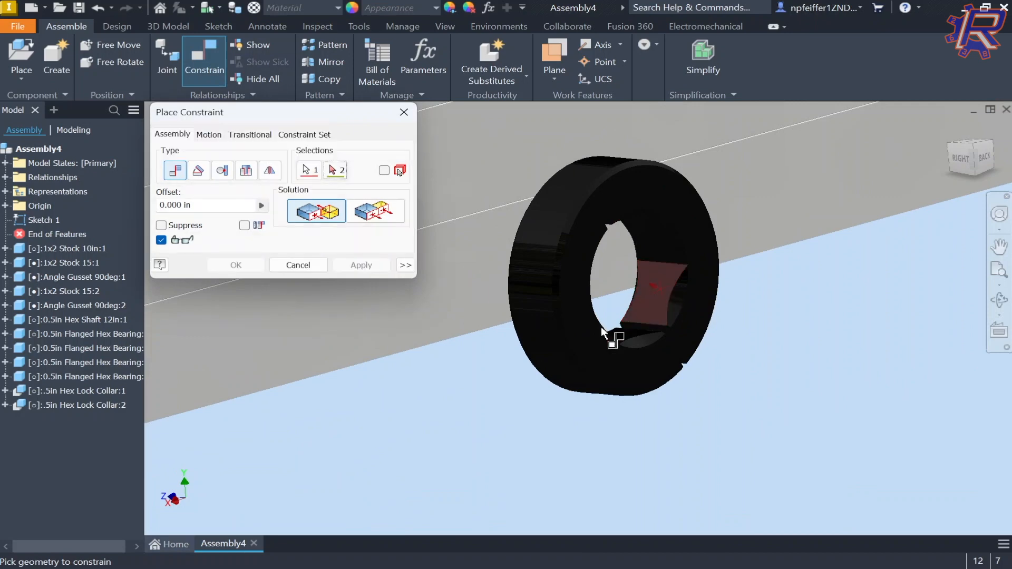
scroll(612, 338, up, 5)
middle_drag(573, 337, 510, 339)
scroll(546, 337, down, 5)
click(584, 331)
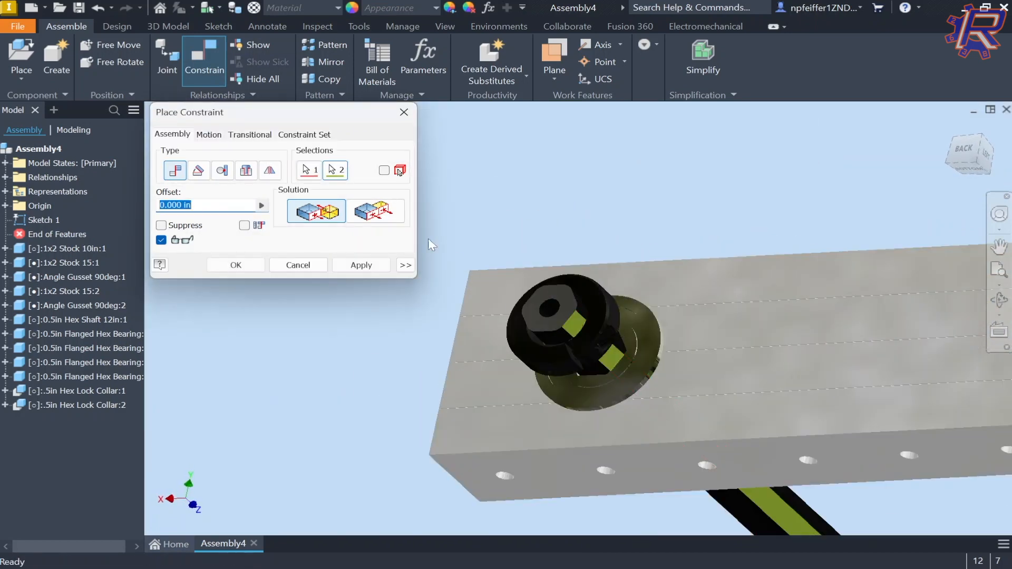
click(235, 265)
Move the second lock collar off the shaft and mate another of its bore flats to the matching shaft flat with a 0.000 in offset
drag(607, 303, 530, 388)
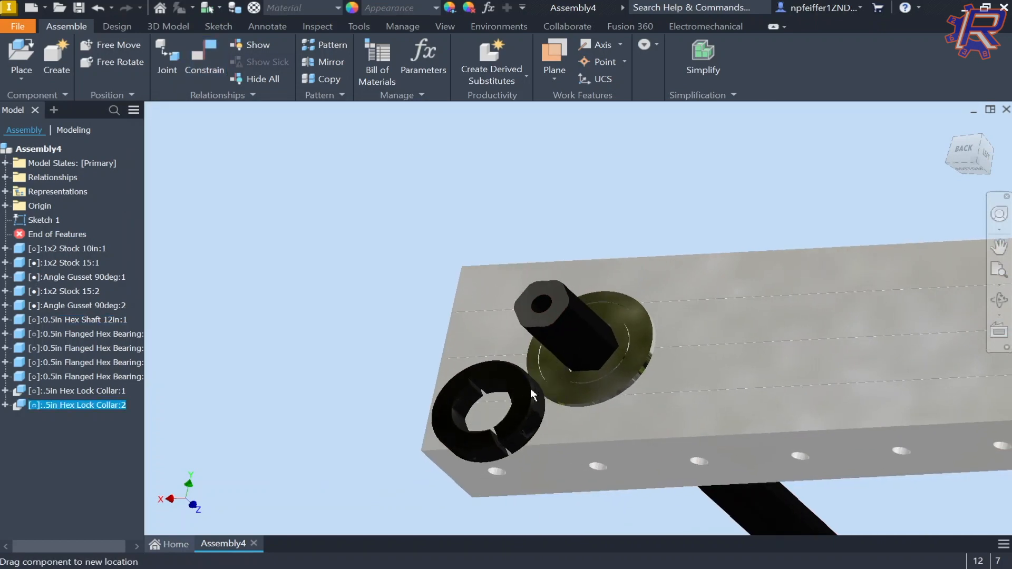
key(c)
shift+middle_drag(470, 396, 464, 437)
scroll(464, 437, down, 3)
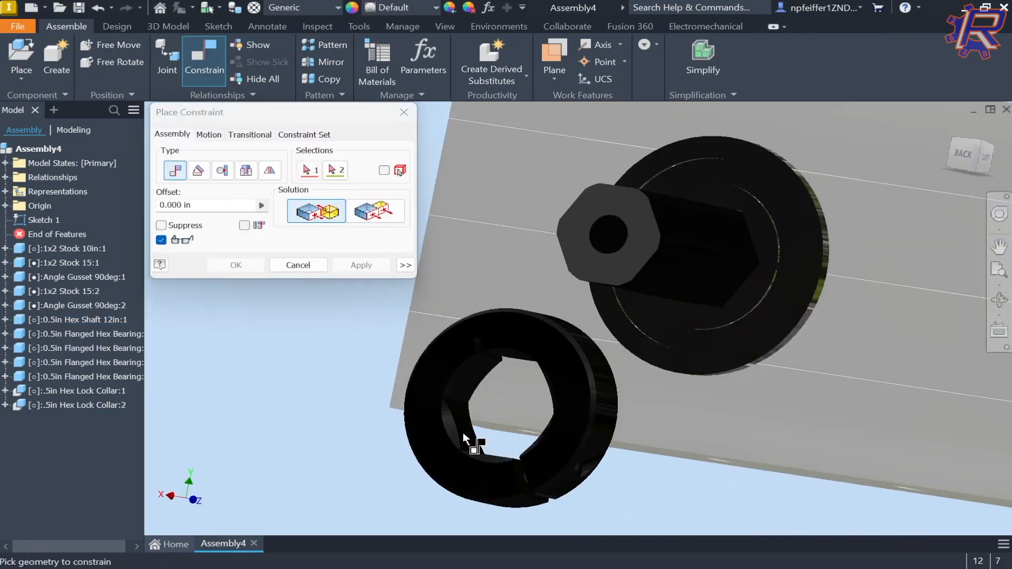
click(469, 435)
scroll(545, 353, up, 3)
shift+middle_drag(545, 353, 570, 328)
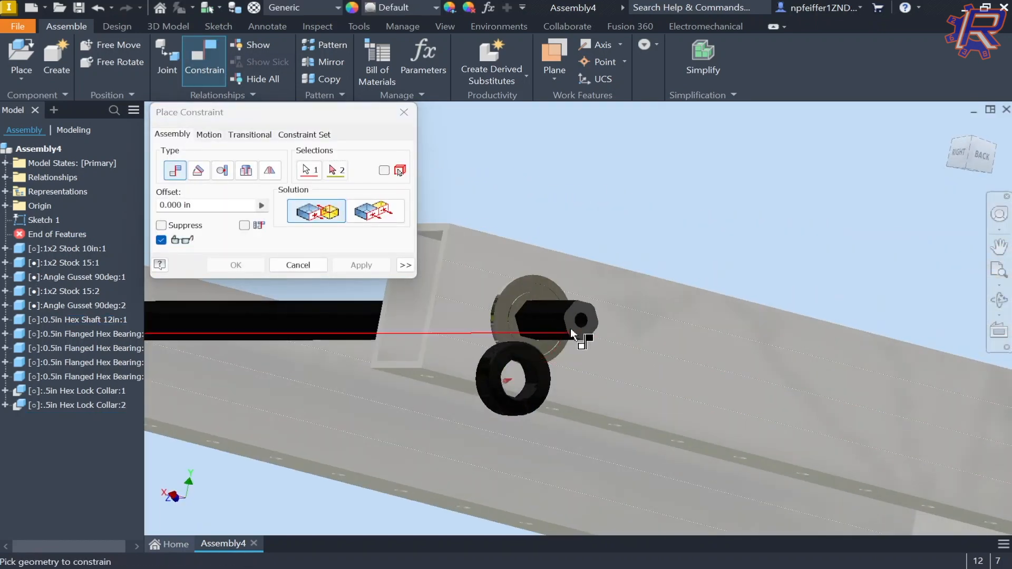
scroll(571, 328, down, 5)
click(525, 333)
click(236, 265)
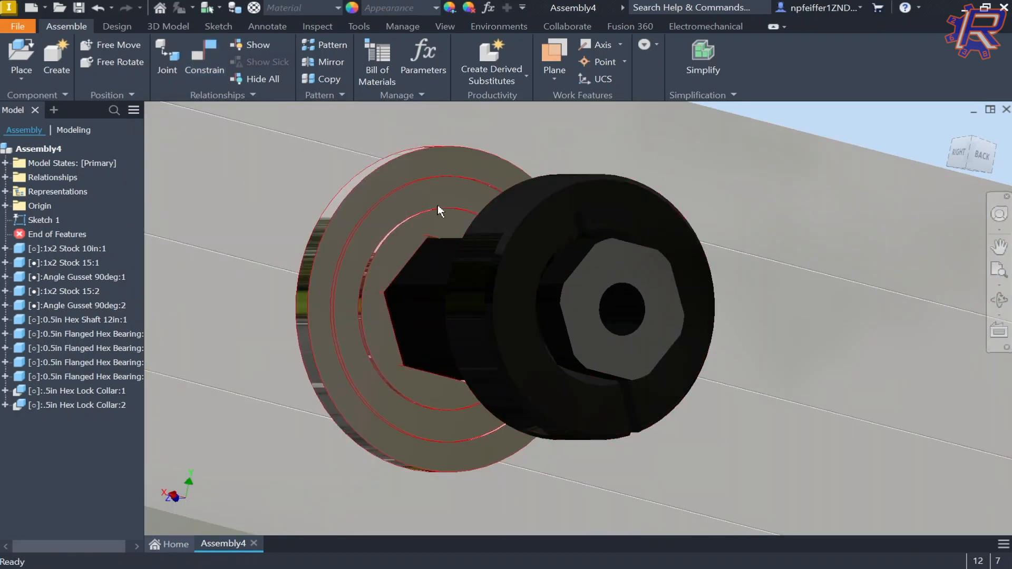
Mate the second lock collar's inner side face to the outer face of the adjacent bearing flange with a 0.000 in offset
key(c)
click(442, 238)
scroll(595, 256, up, 3)
shift+middle_drag(594, 255, 669, 264)
middle_drag(810, 258, 593, 261)
shift+middle_drag(593, 261, 742, 274)
scroll(792, 361, down, 7)
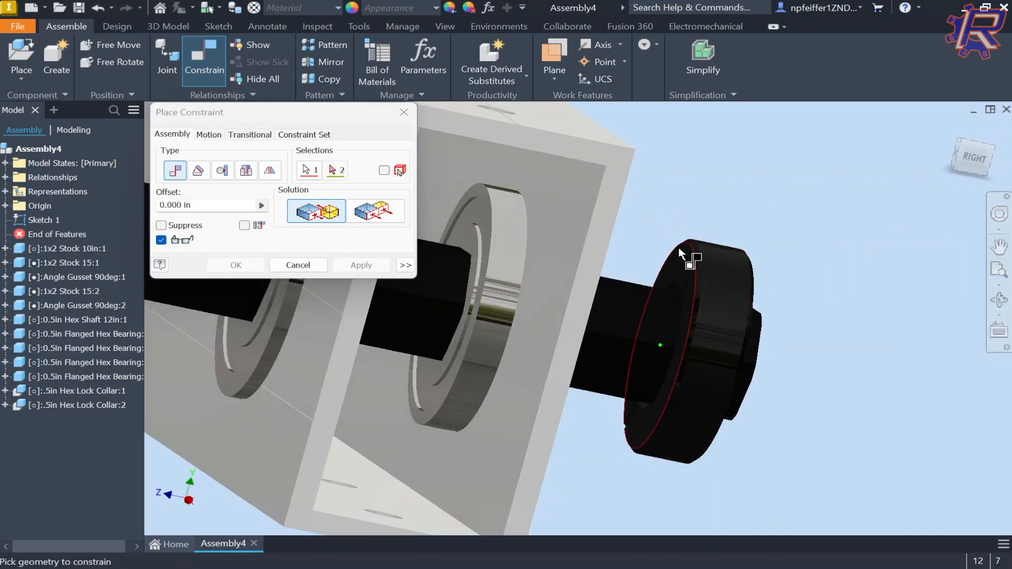
click(690, 264)
click(221, 266)
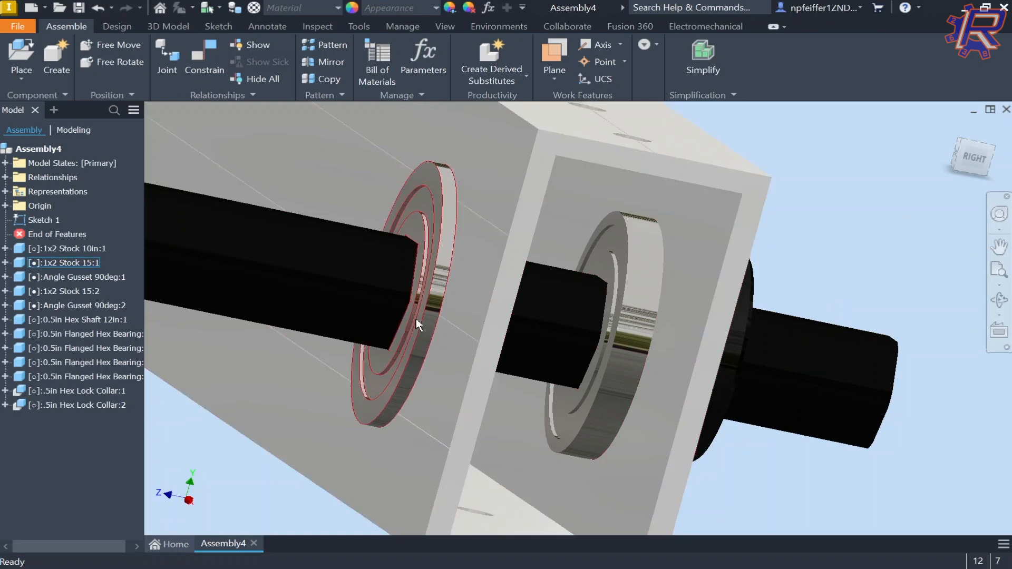
Look over the whole frame and test the hex shaft's constraints by trying to move it
scroll(497, 320, up, 8)
mouse_move(519, 336)
middle_down()
mouse_move(687, 331)
mouse_move(603, 238)
mouse_move(635, 275)
mouse_move(626, 241)
mouse_move(626, 251)
mouse_move(738, 280)
middle_up()
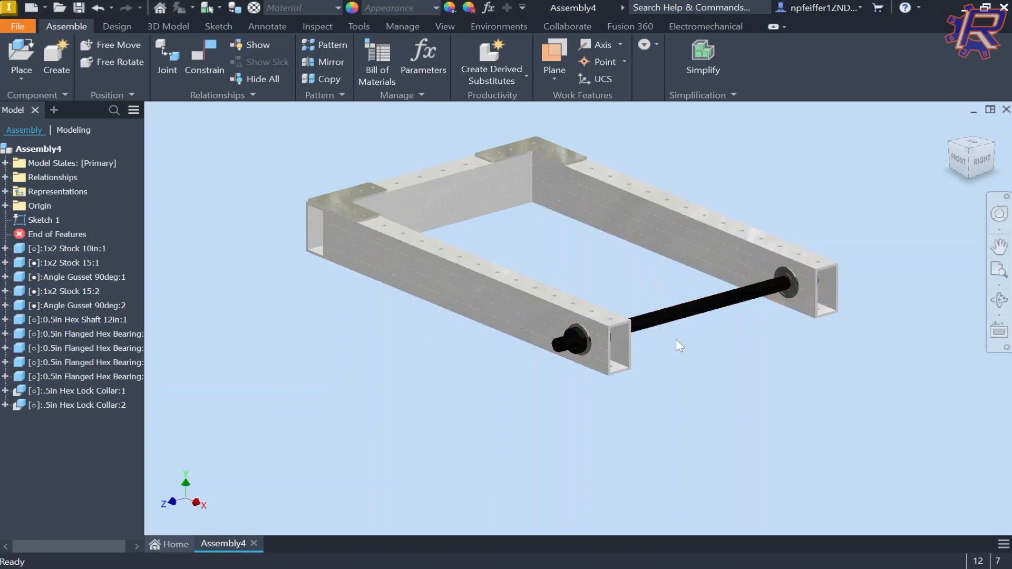
drag(687, 318, 703, 331)
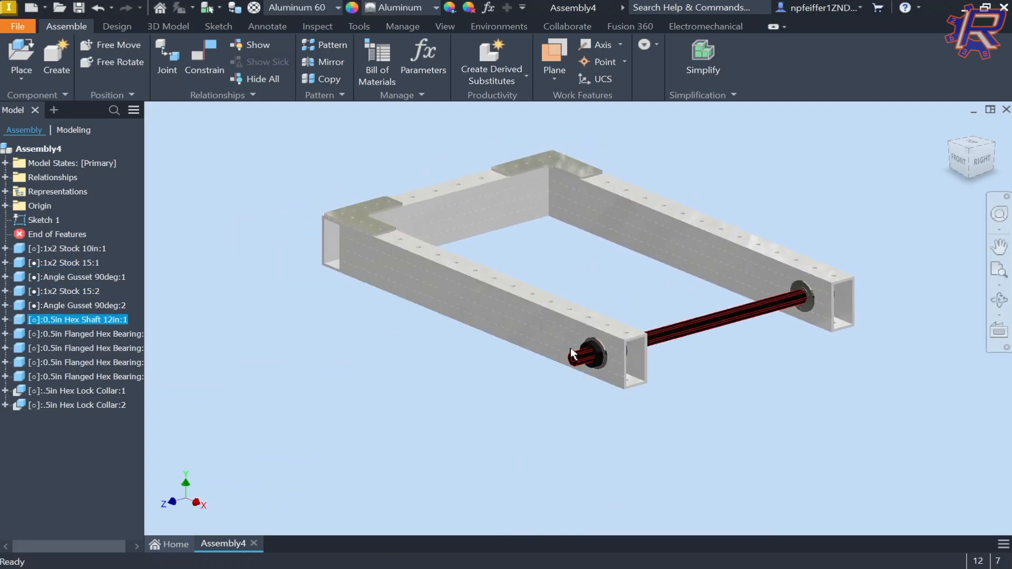
click(638, 407)
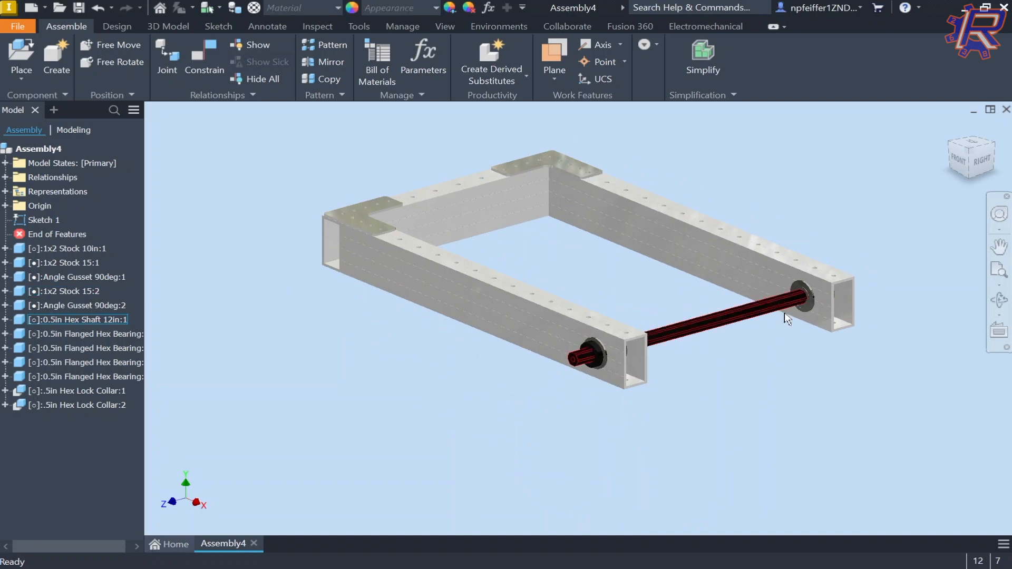
shift+middle_drag(795, 338, 666, 337)
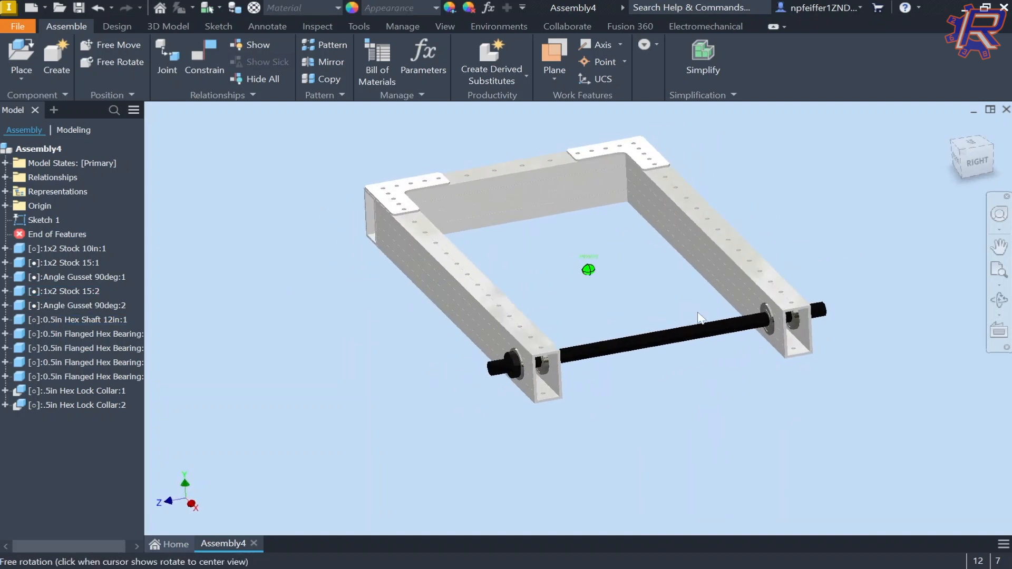
scroll(671, 381, up, 3)
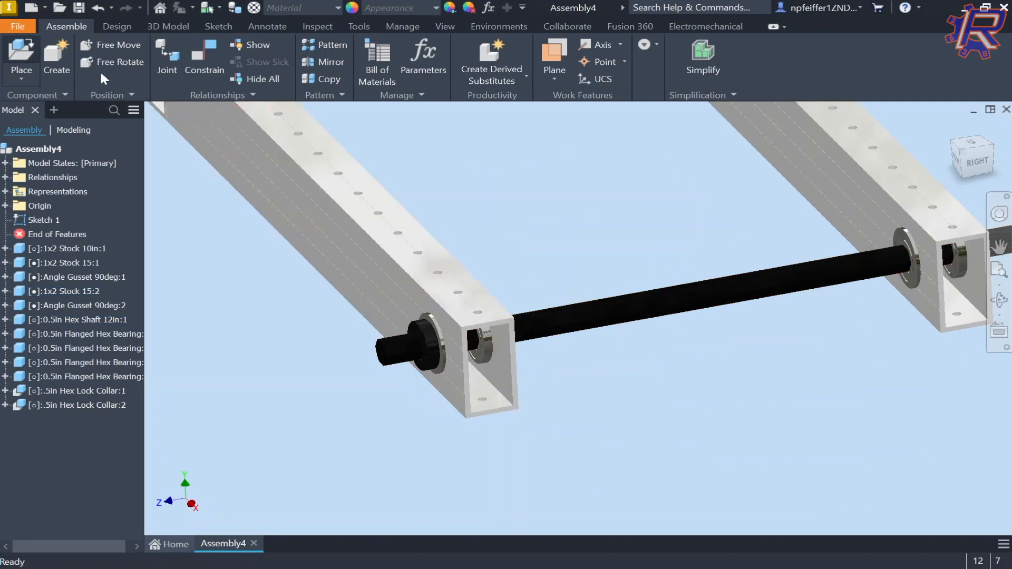
Place two instances of 0.5in bore 2in flex wheel.ipt in the open space beside the hex shaft
scroll(575, 243, down, 5)
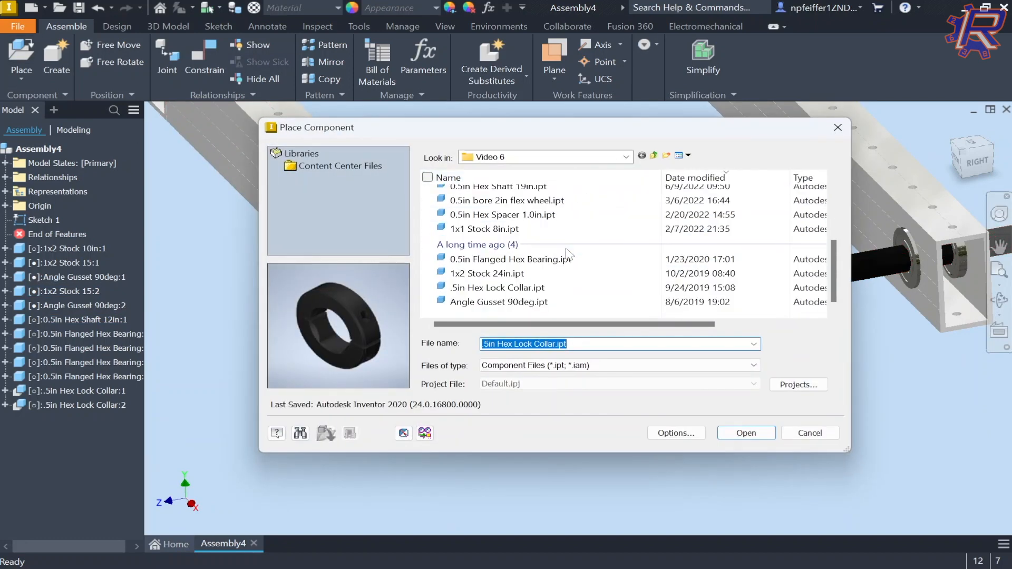
scroll(585, 237, up, 2)
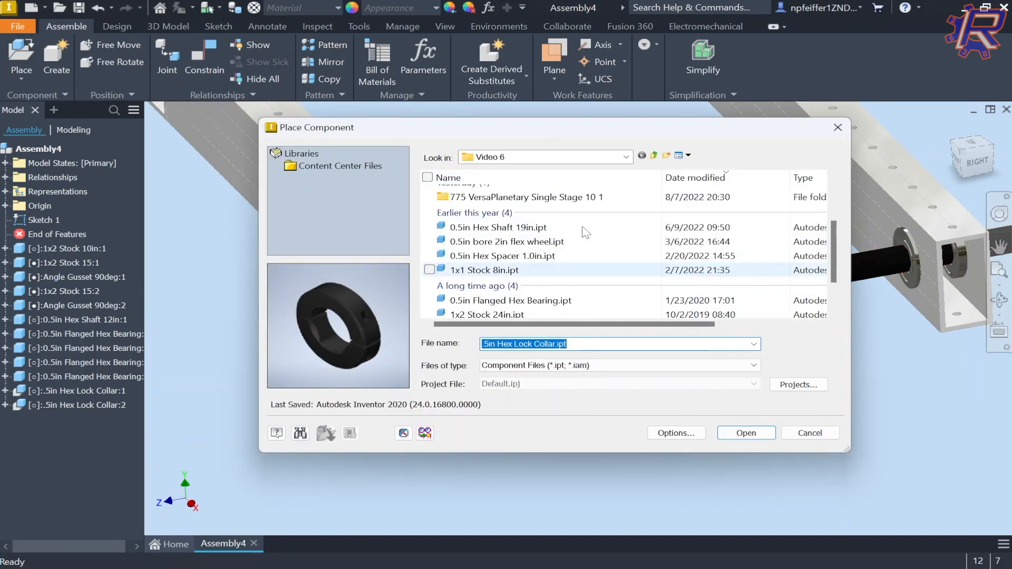
double_click(555, 242)
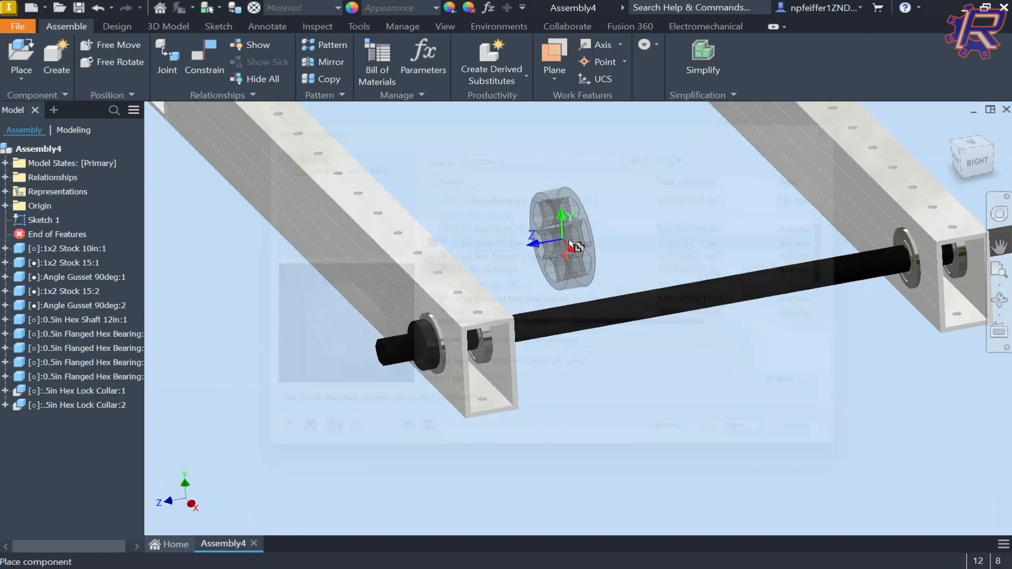
click(706, 364)
drag(718, 334, 476, 211)
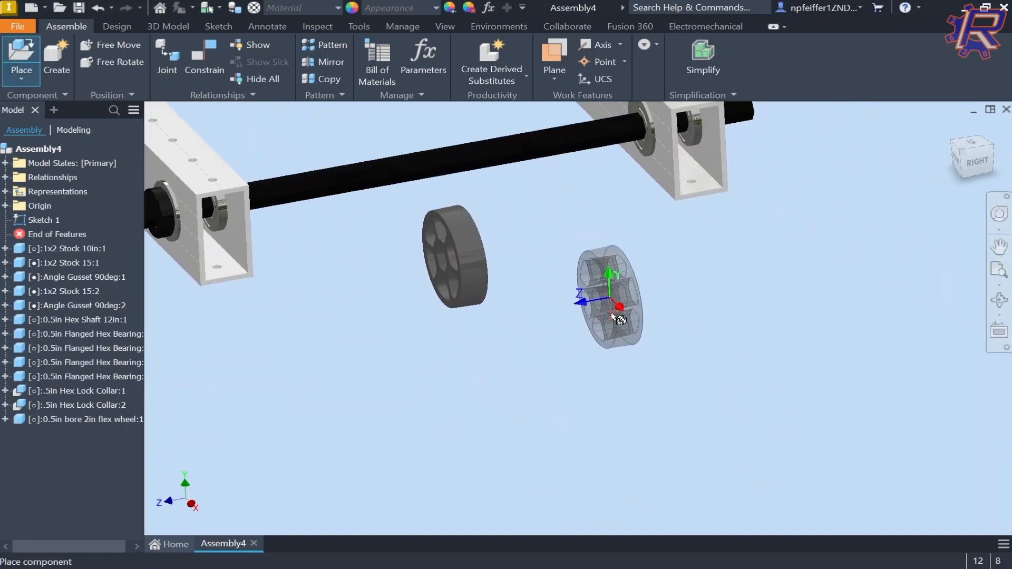
click(652, 335)
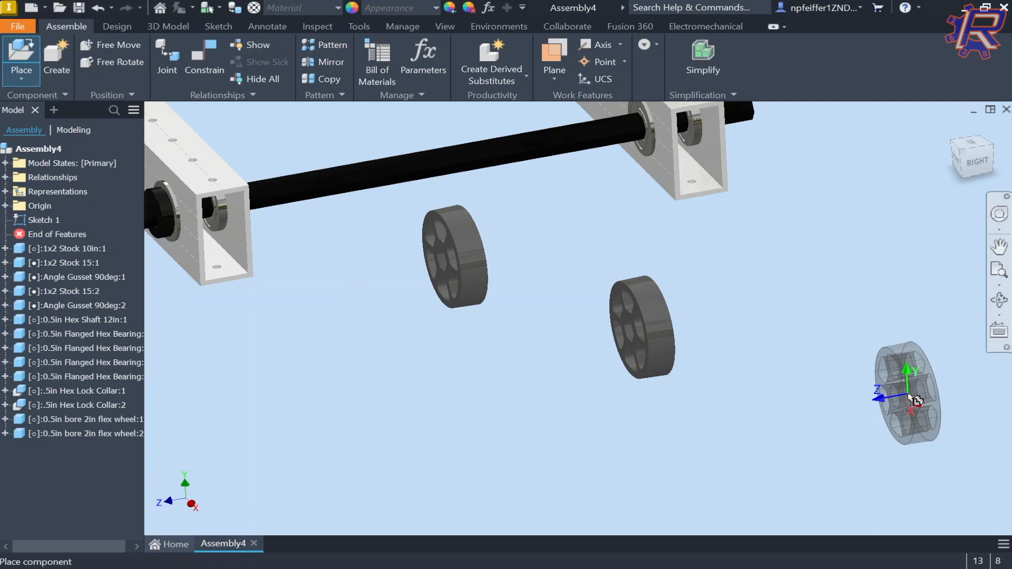
key(Escape)
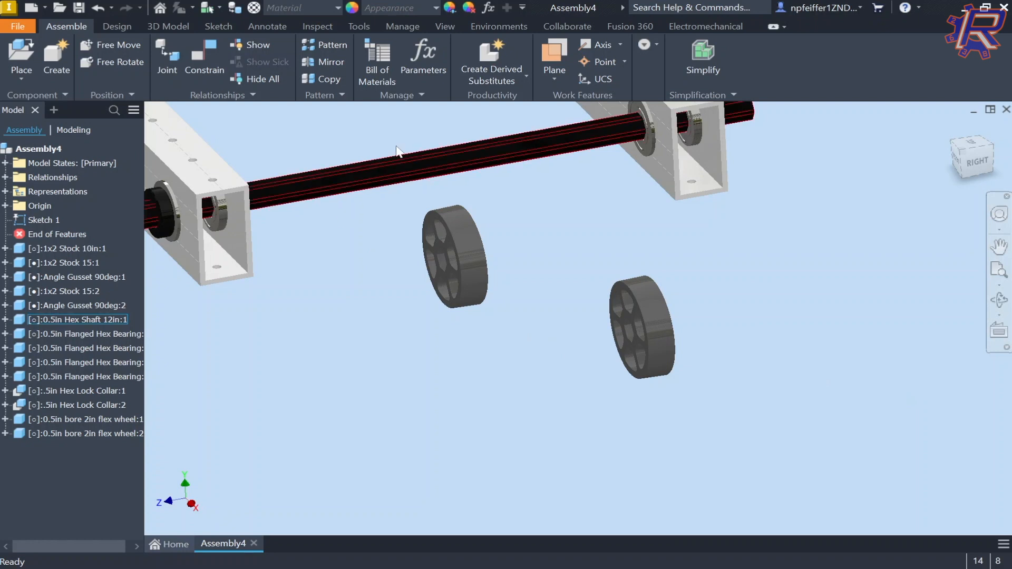
Place one instance of 0.5in Hex Spacer 1.0in.ipt near the flex wheels
shift+middle_drag(458, 240, 641, 238)
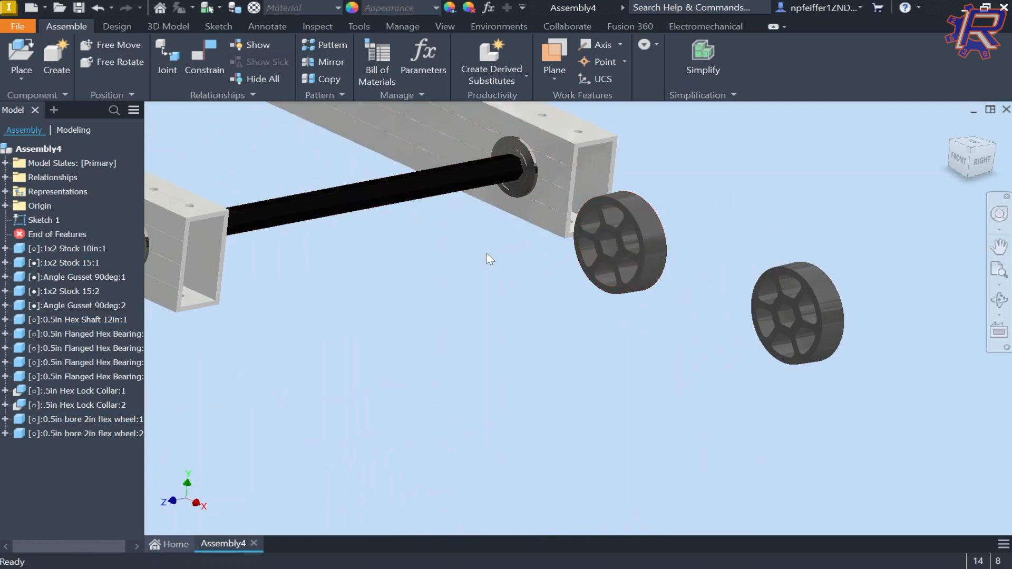
middle_drag(462, 237, 547, 245)
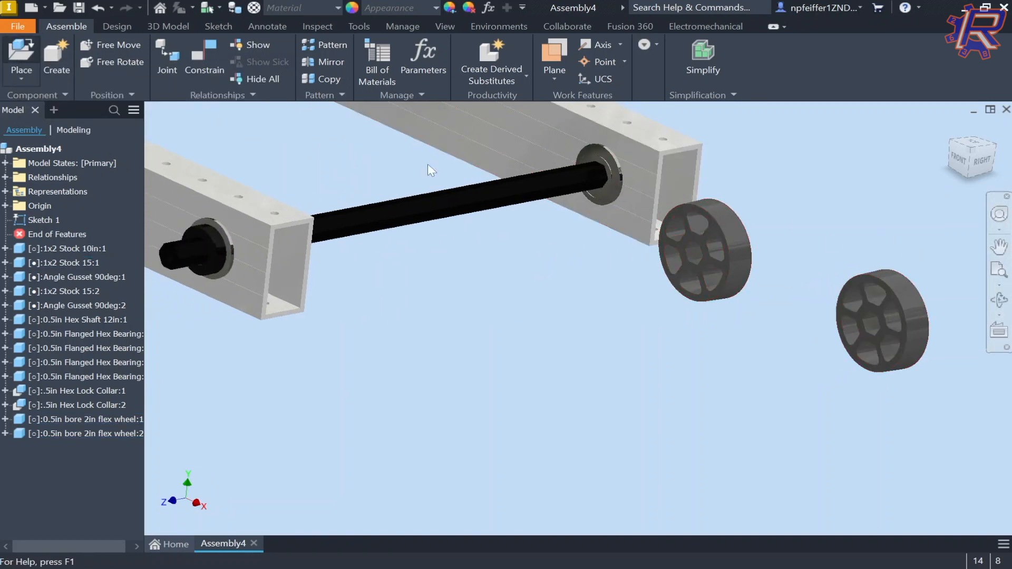
key(p)
scroll(560, 283, down, 3)
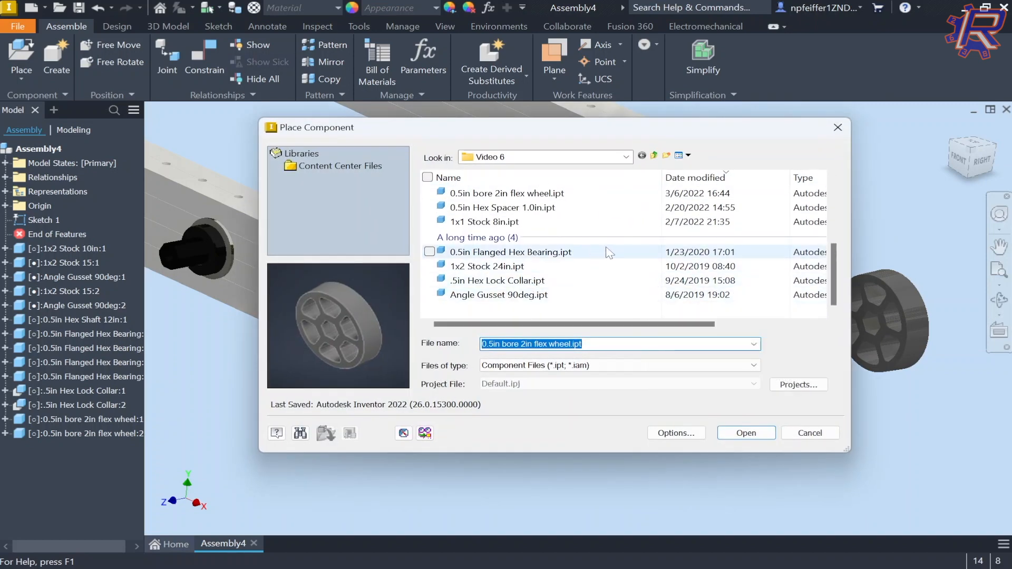
scroll(609, 253, up, 1)
click(575, 257)
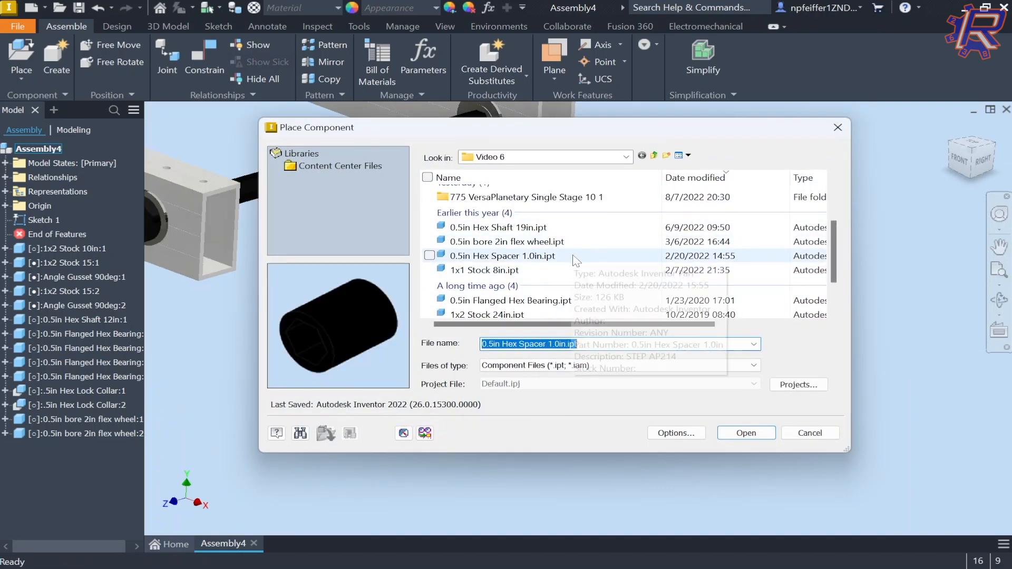
double_click(576, 260)
click(553, 293)
key(Escape)
middle_drag(571, 231, 652, 253)
shift+middle_drag(614, 206, 571, 204)
middle_drag(571, 202, 704, 255)
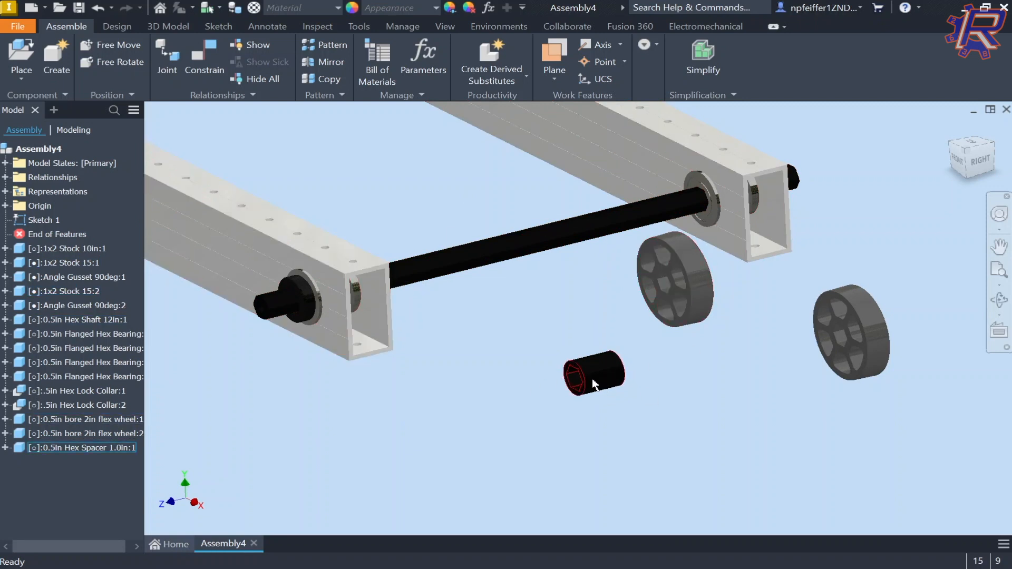
Mate a bore flat of the first flex wheel to a flat of the hex shaft with a 0.000 in offset
scroll(593, 379, up, 10)
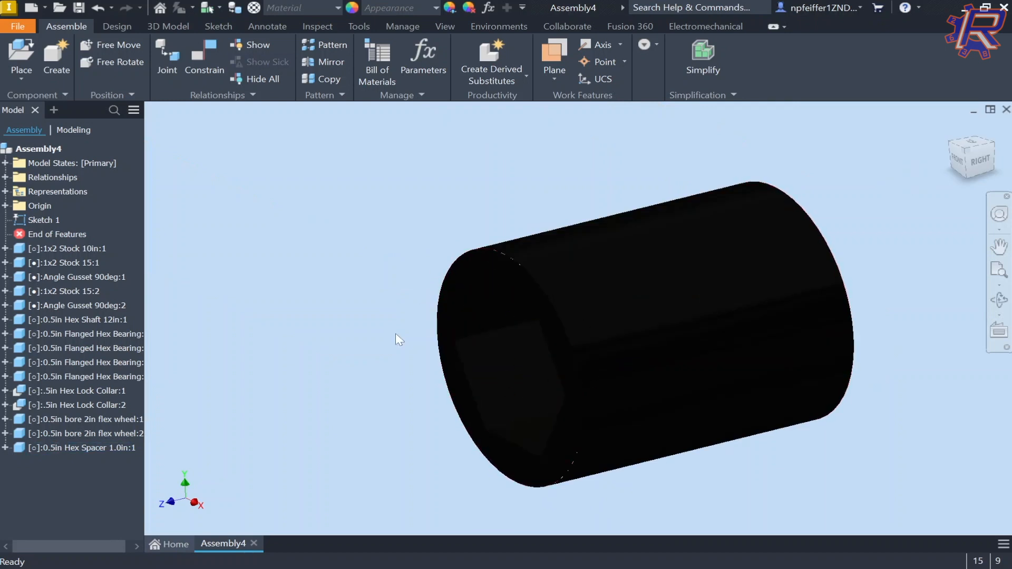
scroll(545, 307, down, 10)
middle_drag(698, 215, 886, 266)
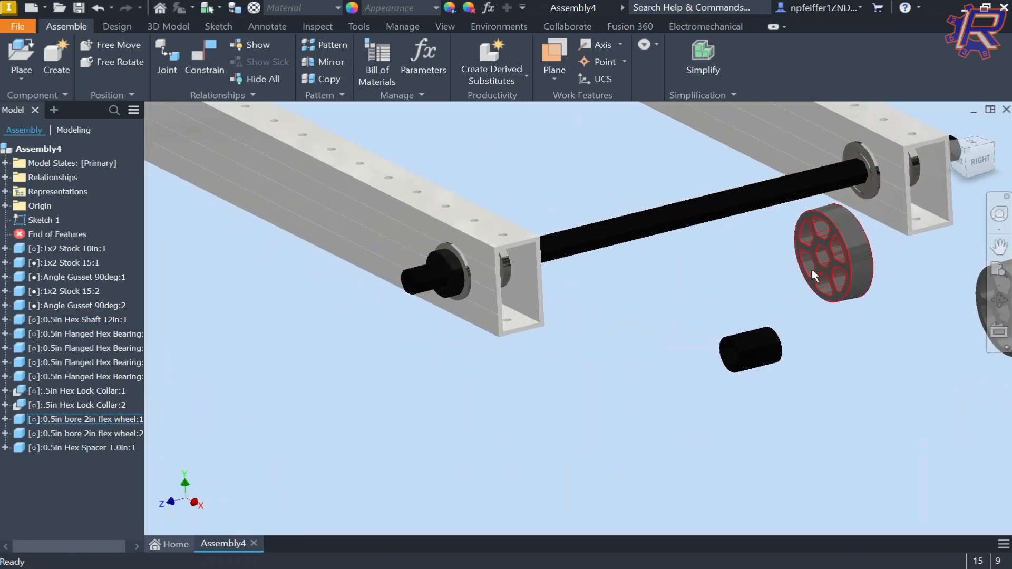
key(c)
scroll(887, 267, up, 8)
click(824, 164)
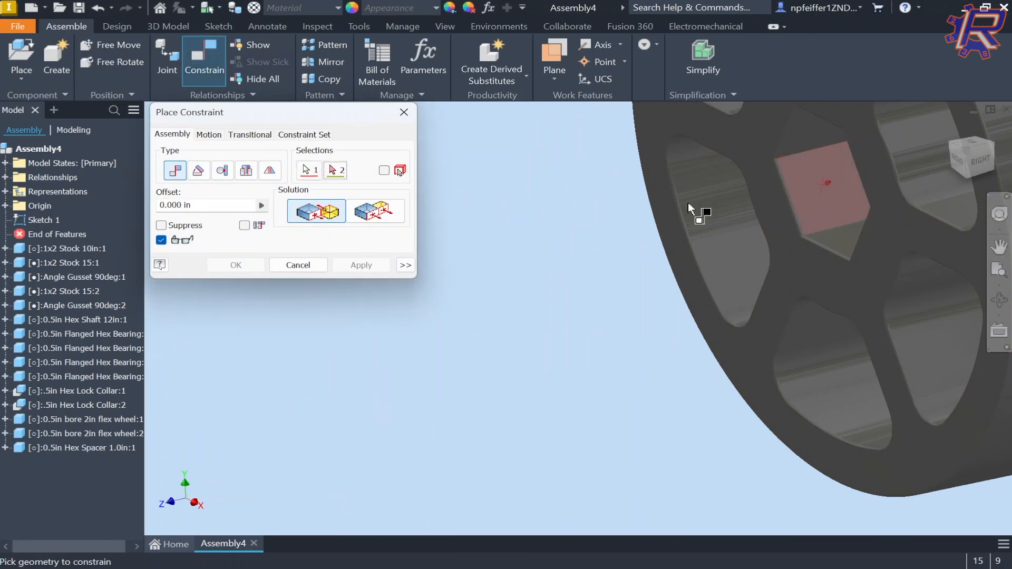
scroll(452, 214, down, 8)
scroll(700, 271, up, 8)
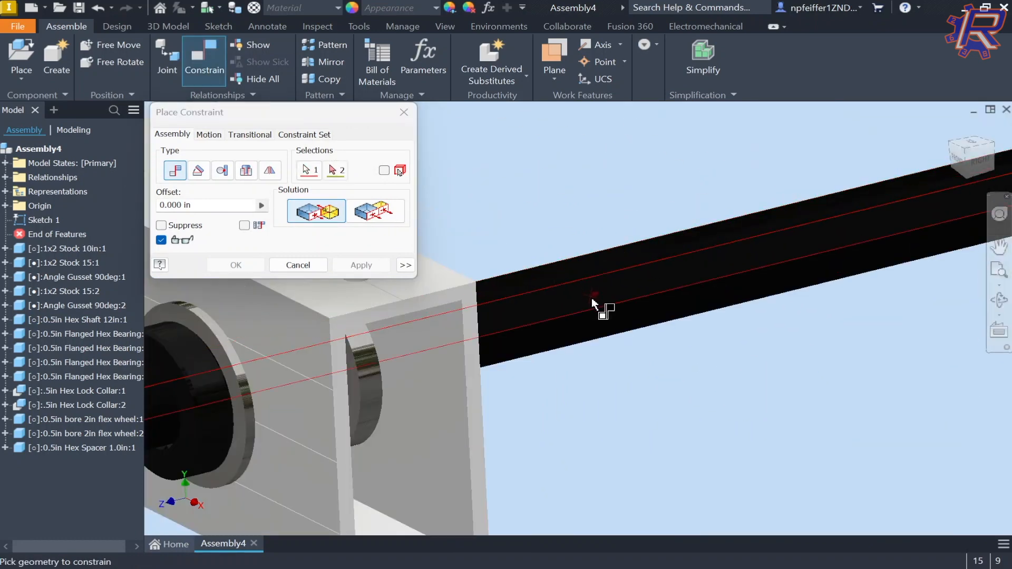
click(590, 298)
click(231, 268)
Move the first flex wheel clear of the shaft and try mating a second bore flat to different shaft flats with a 0.000 in offset
drag(563, 224, 928, 404)
key(c)
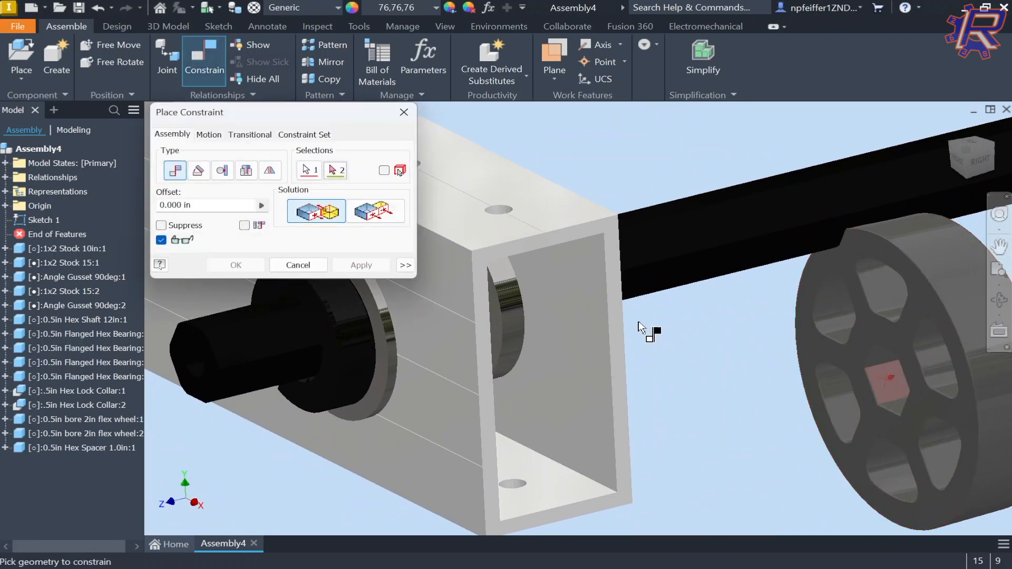
shift+middle_drag(644, 332, 820, 278)
scroll(685, 291, up, 4)
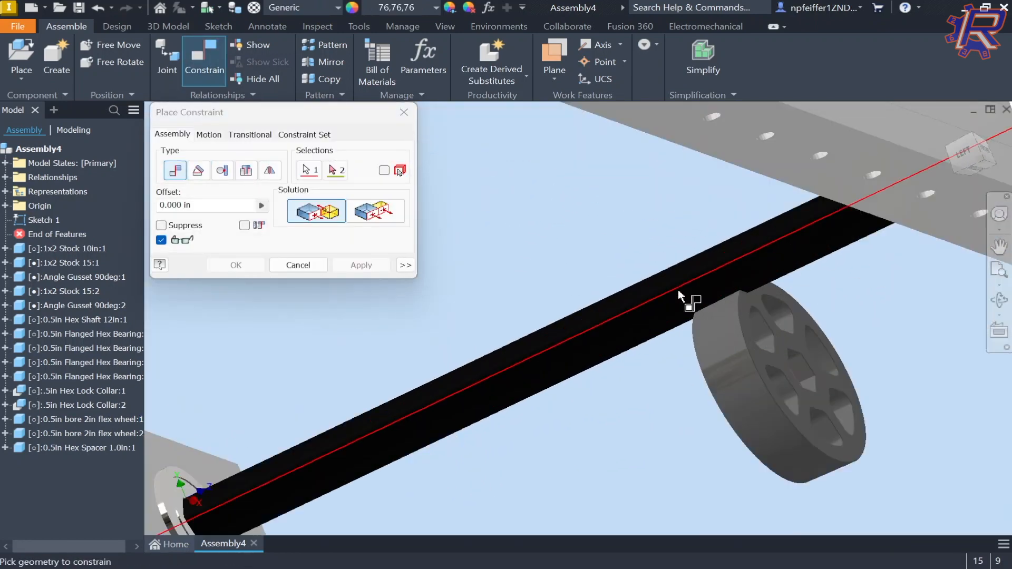
click(657, 311)
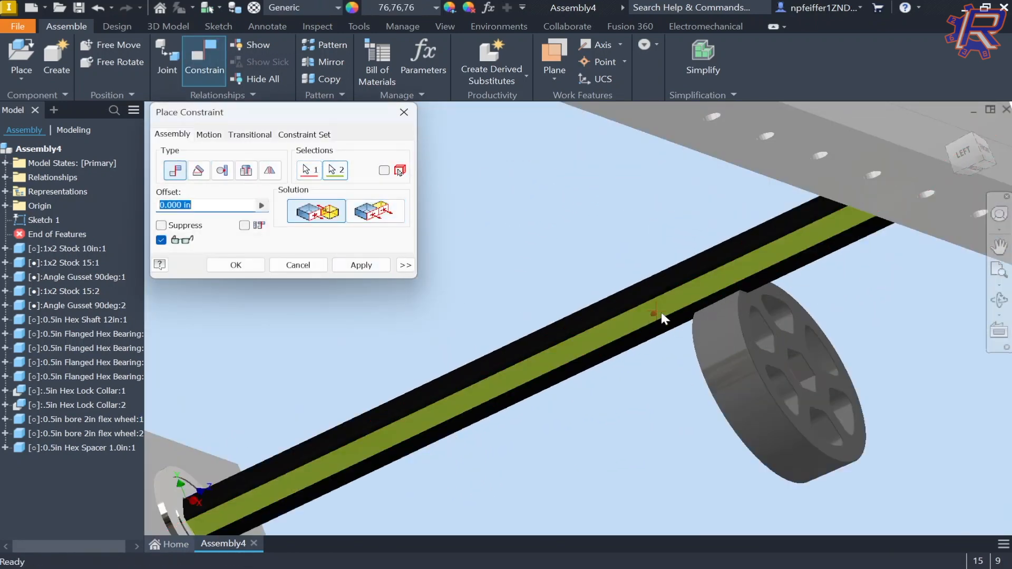
shift+middle_drag(661, 312, 632, 330)
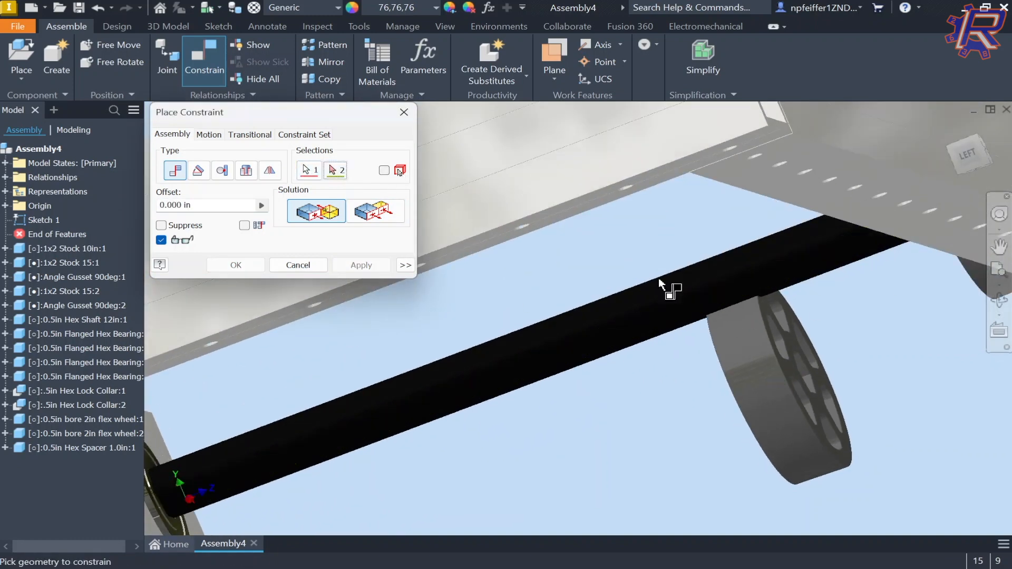
scroll(656, 263, down, 2)
click(644, 242)
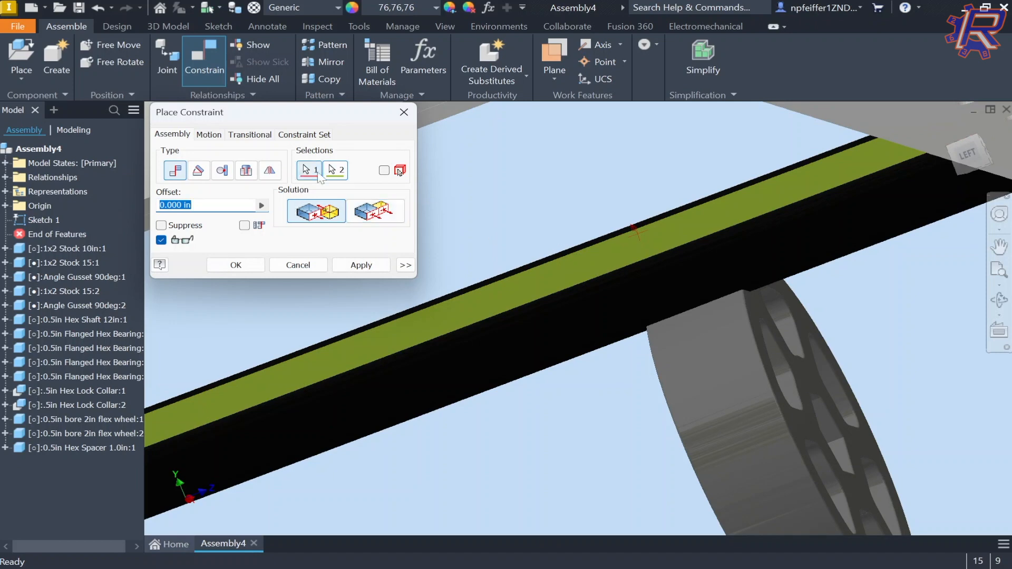
key(Return)
shift+middle_drag(488, 226, 553, 381)
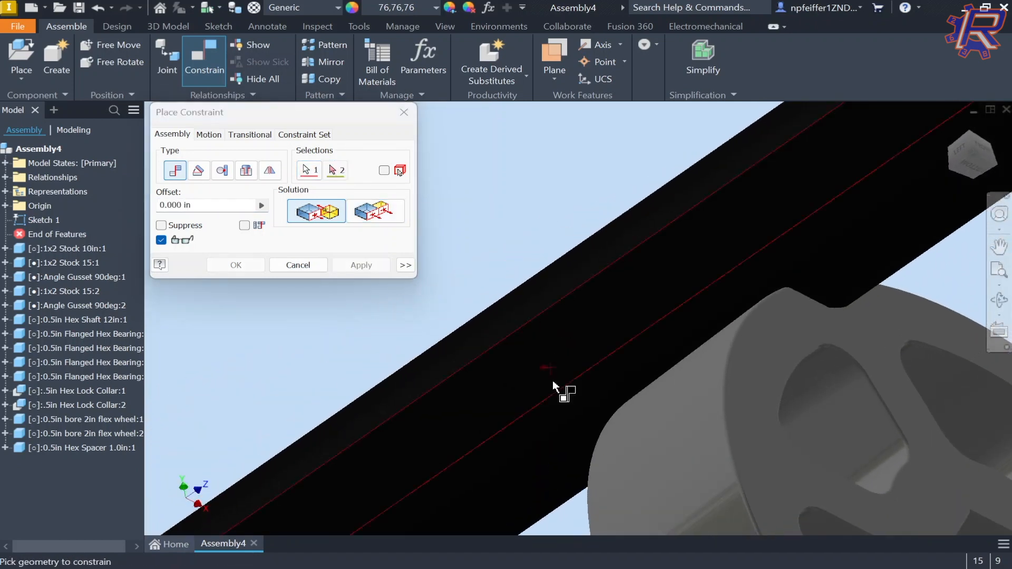
click(580, 465)
key(Return)
shift+middle_drag(579, 203, 739, 319)
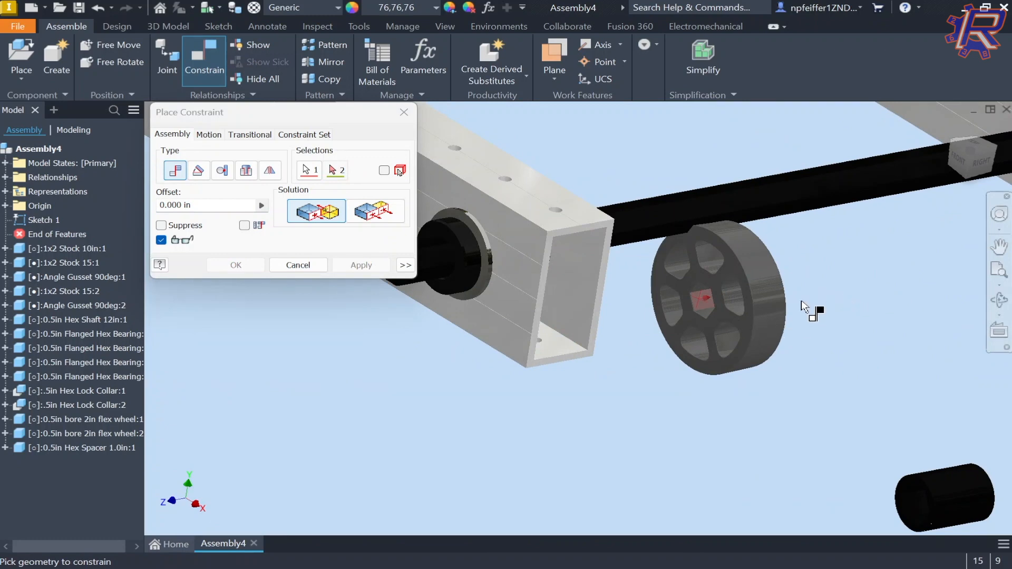
key(Escape)
Move the first flex wheel clear of the shaft and highlight Mate:25 to identify its paired wheel and shaft flats
click(764, 316)
drag(764, 316, 838, 272)
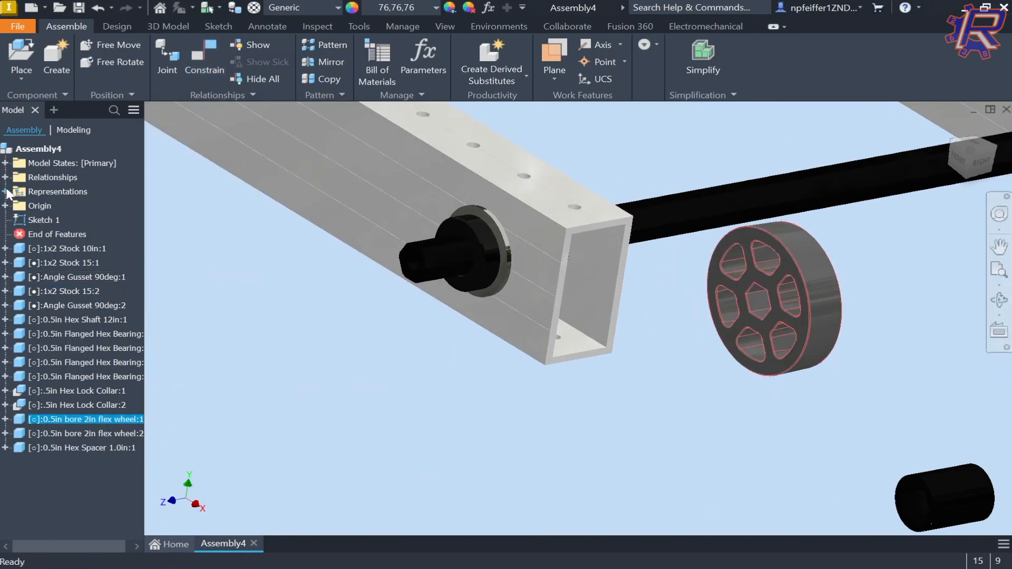
click(5, 177)
scroll(74, 311, down, 3)
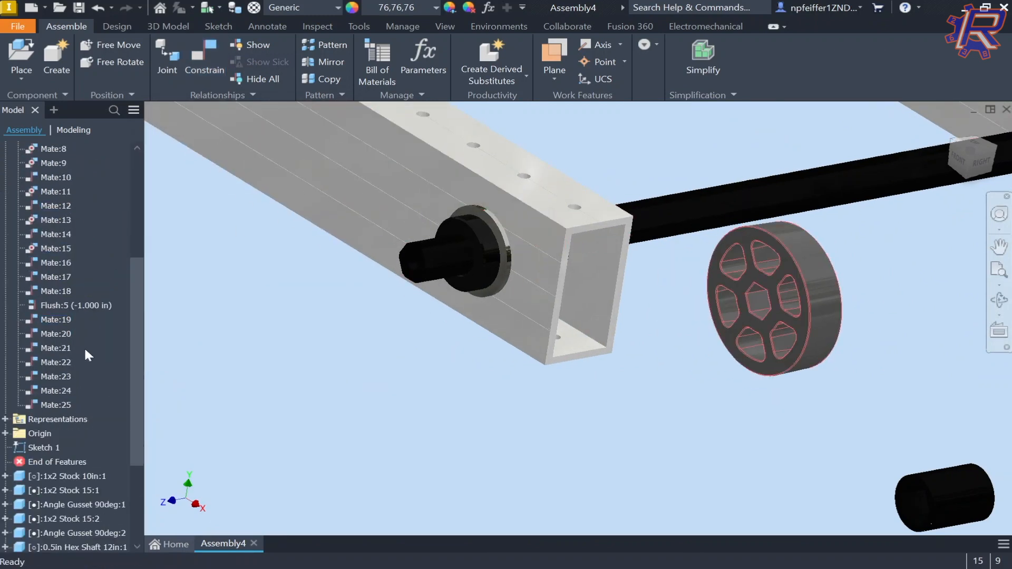
click(55, 405)
shift+middle_drag(190, 384, 669, 278)
Mate a second bore flat of the first flex wheel to the matching flat of the hex shaft with a 0.000 in offset
key(c)
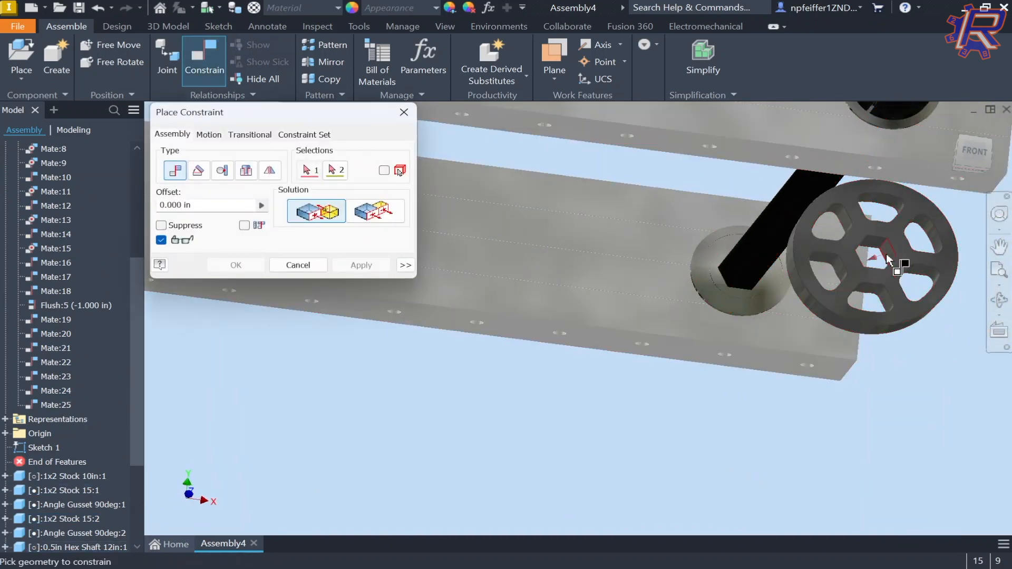
shift+middle_drag(887, 254, 901, 267)
scroll(900, 267, up, 5)
click(886, 276)
scroll(886, 277, down, 7)
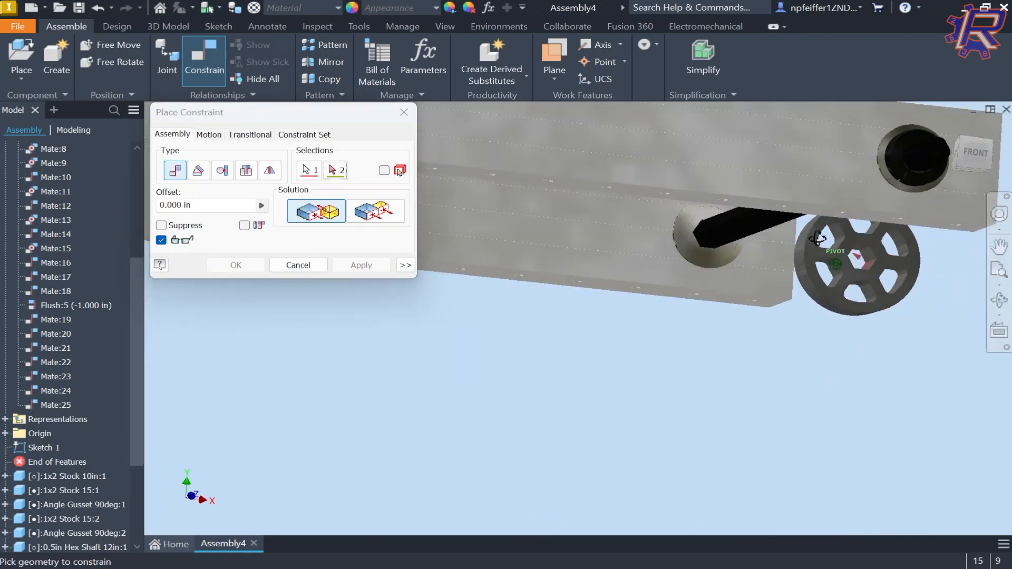
shift+middle_drag(828, 238, 831, 211)
scroll(844, 237, up, 4)
click(849, 248)
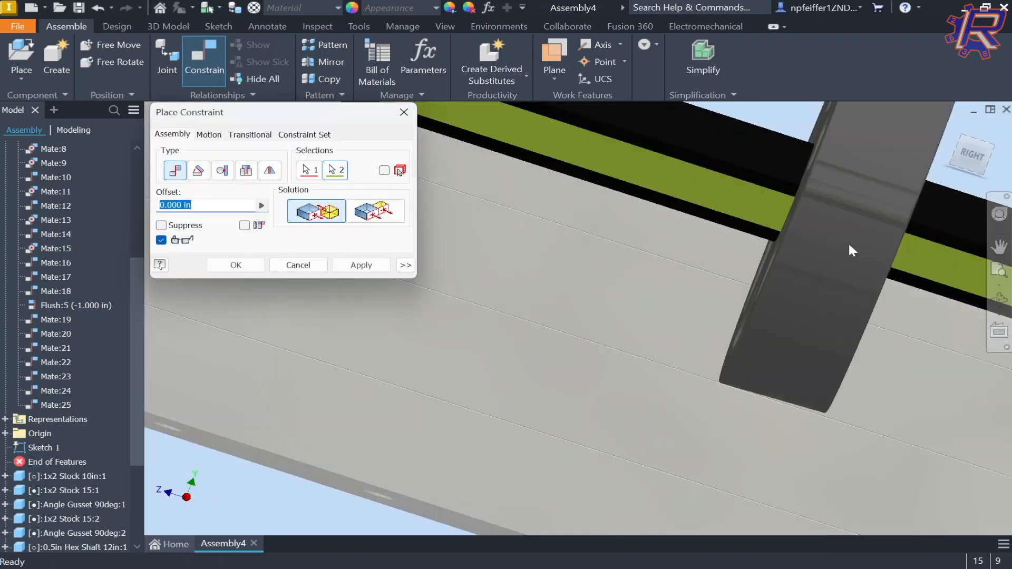
scroll(602, 200, down, 3)
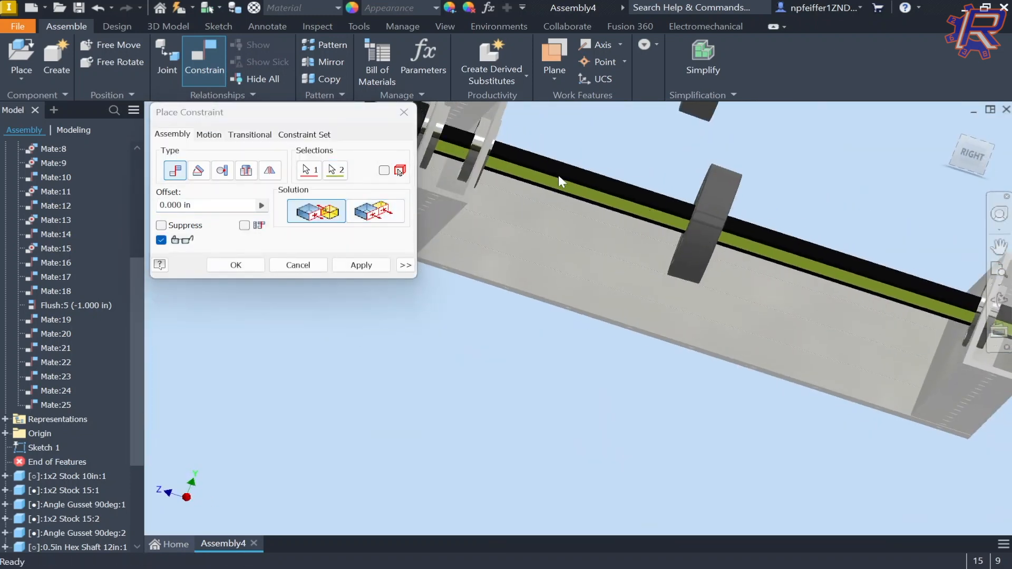
shift+middle_drag(558, 175, 619, 155)
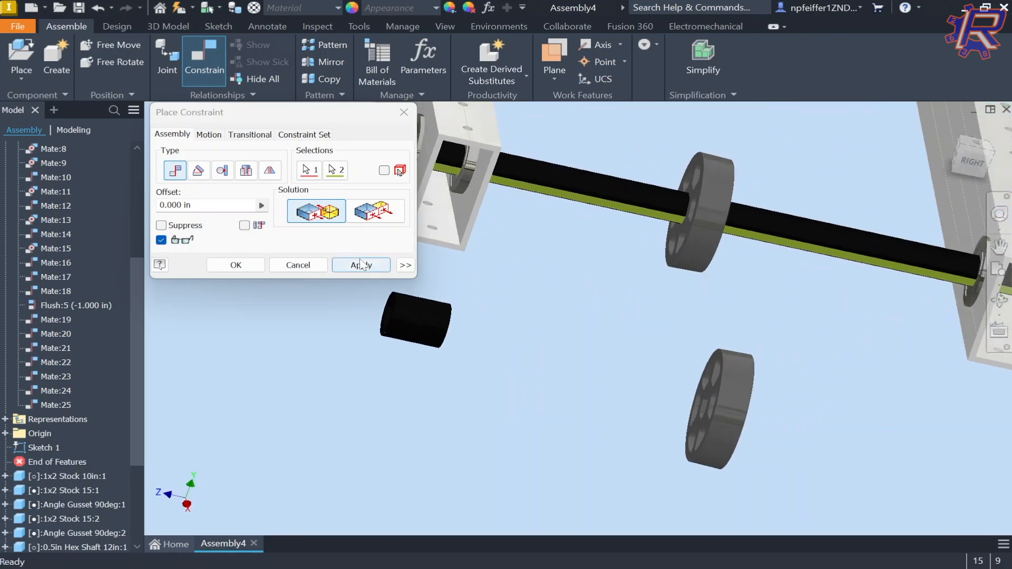
middle_drag(483, 212, 608, 288)
click(235, 265)
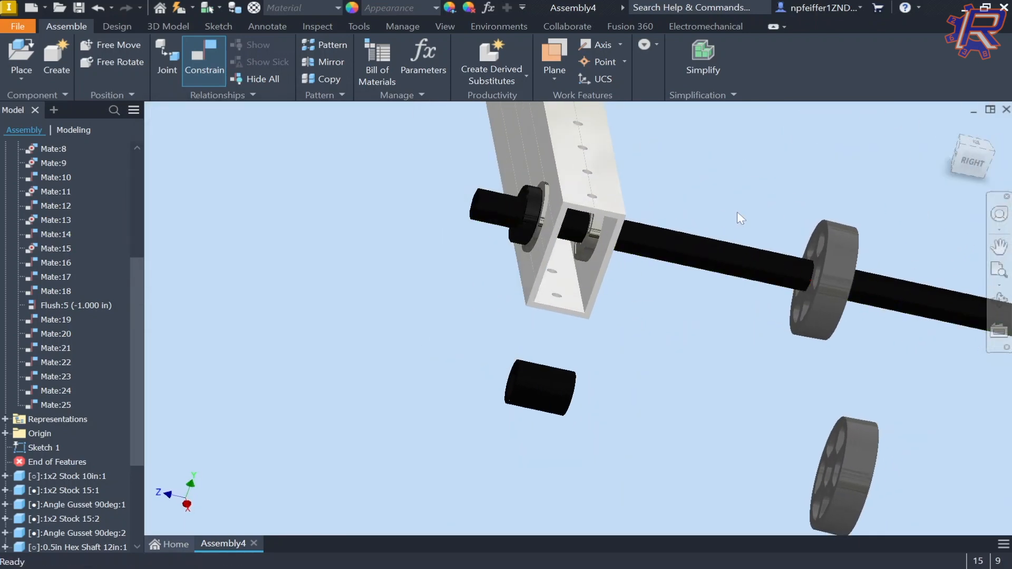
Mate the first flex wheel's side face to the inner flanged bearing's face on the nearby tube with a 0.000 in offset
key(c)
scroll(835, 237, up, 5)
click(835, 237)
scroll(748, 205, down, 5)
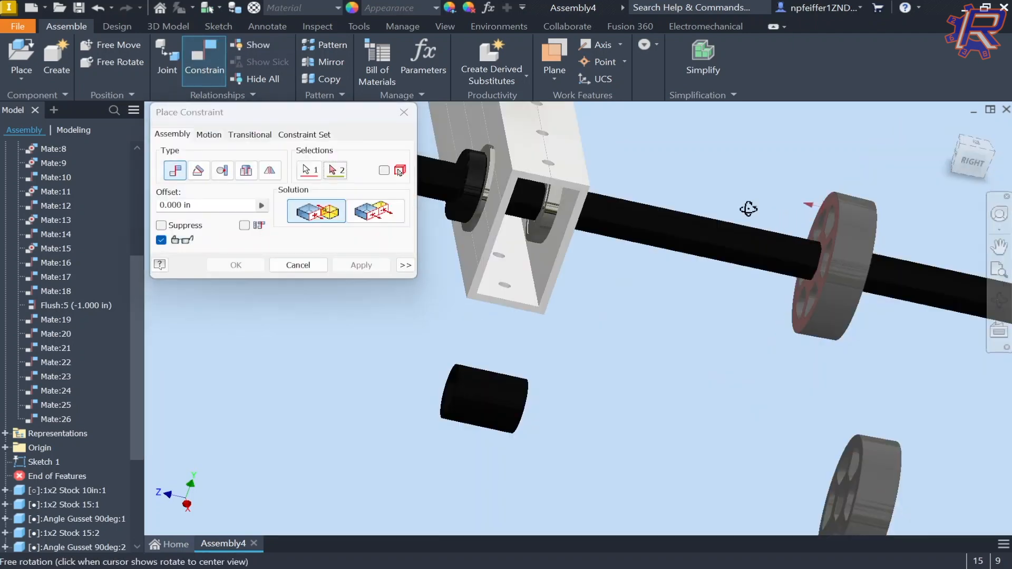
scroll(599, 211, up, 6)
click(592, 222)
scroll(592, 223, down, 5)
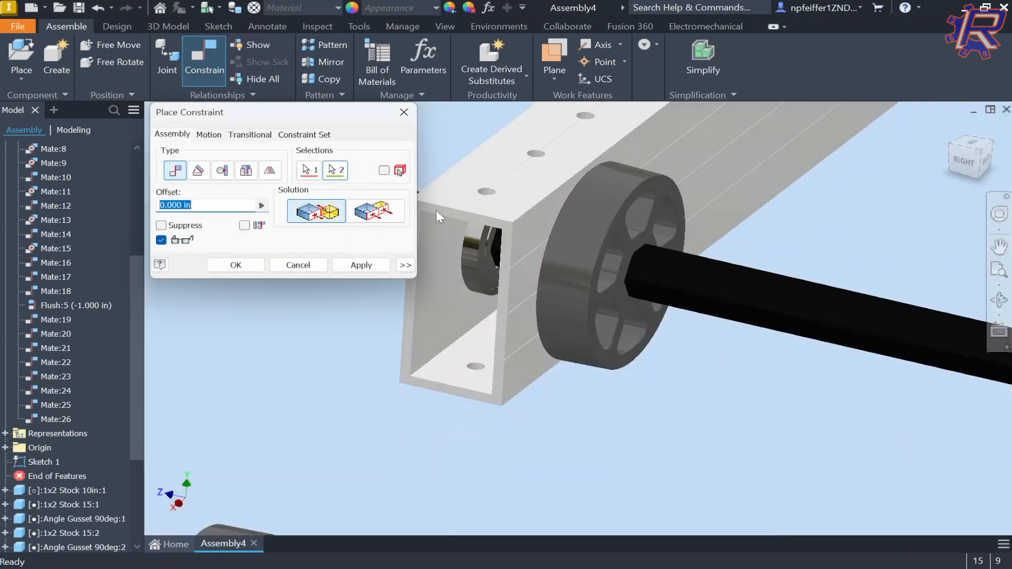
click(232, 264)
scroll(486, 233, down, 5)
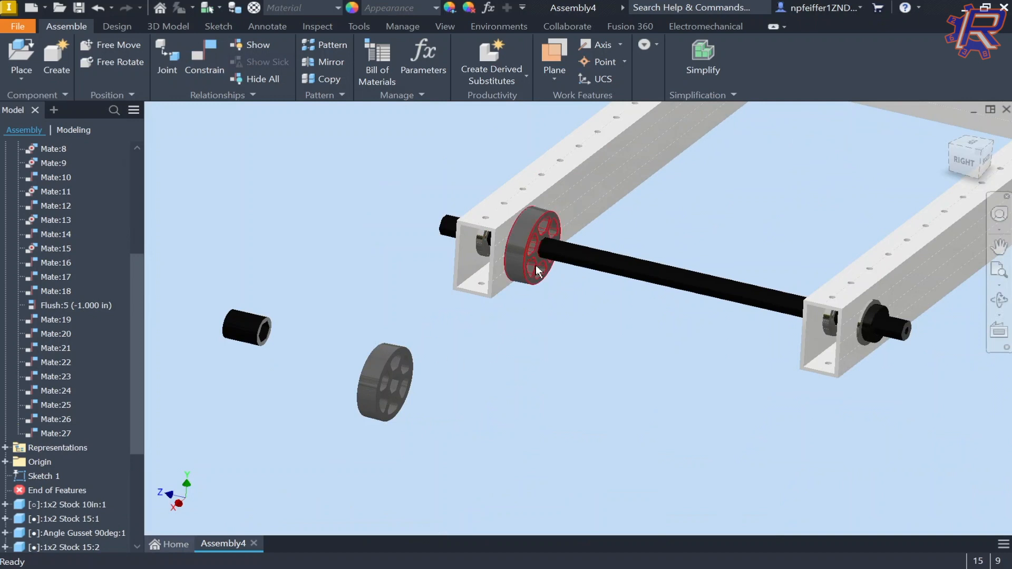
Move the loose flex wheel closer to the frame and paste a copy of the mounted flex wheel below the shaft
drag(388, 389, 413, 330)
key(c)
key(Escape)
click(532, 237)
key(ctrl+c)
key(ctrl+v)
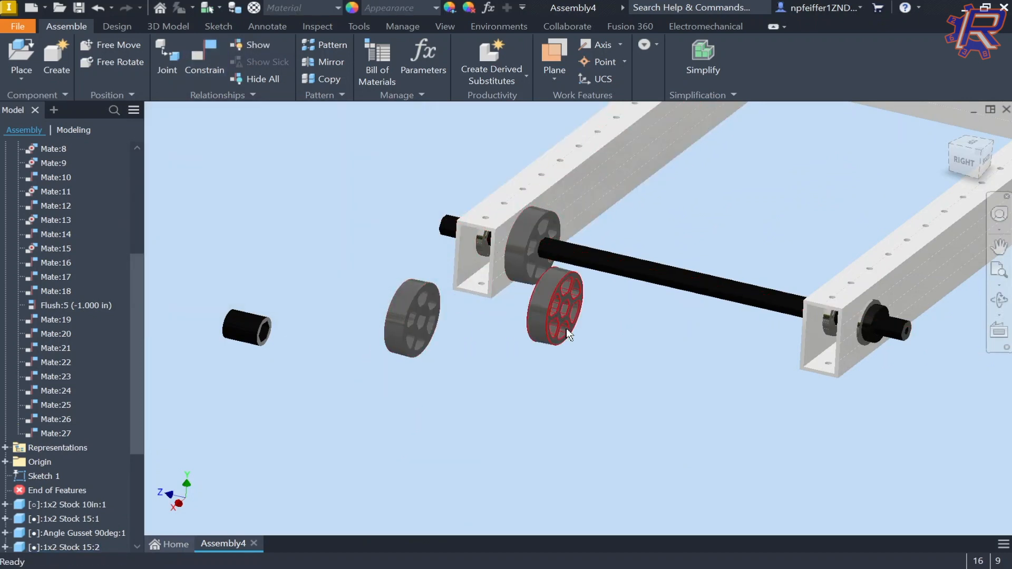
Mate a bore flat of the copied flex wheel to a flat of the hex shaft with a 0.000 in offset
key(c)
scroll(575, 316, up, 6)
click(507, 246)
scroll(533, 263, down, 5)
shift+middle_drag(532, 264, 636, 200)
scroll(653, 237, up, 3)
click(685, 257)
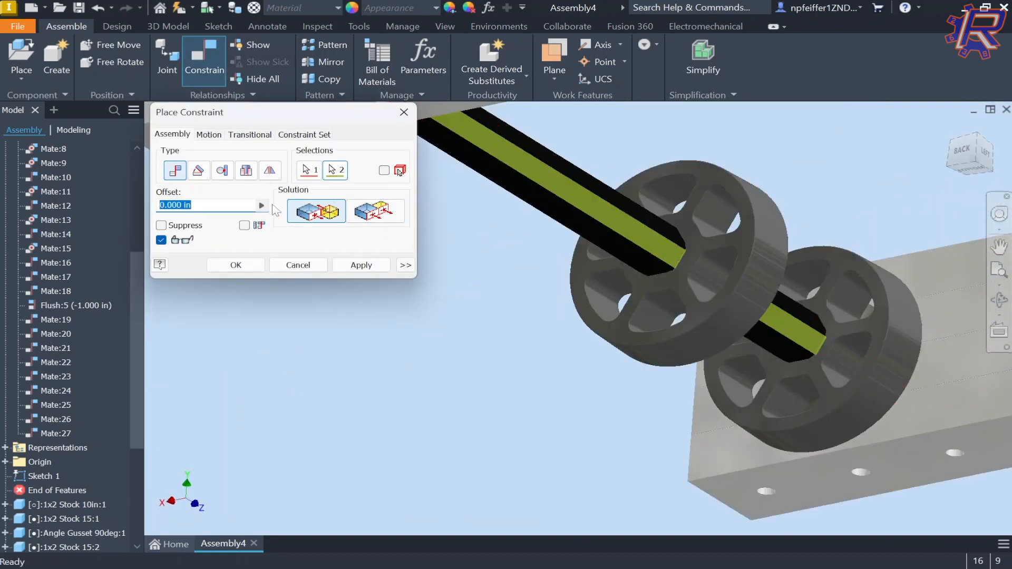
click(236, 264)
Try to mate a second bore flat of the copied flex wheel to another shaft flat with a 0.000 in offset
shift+middle_drag(475, 275, 656, 316)
key(c)
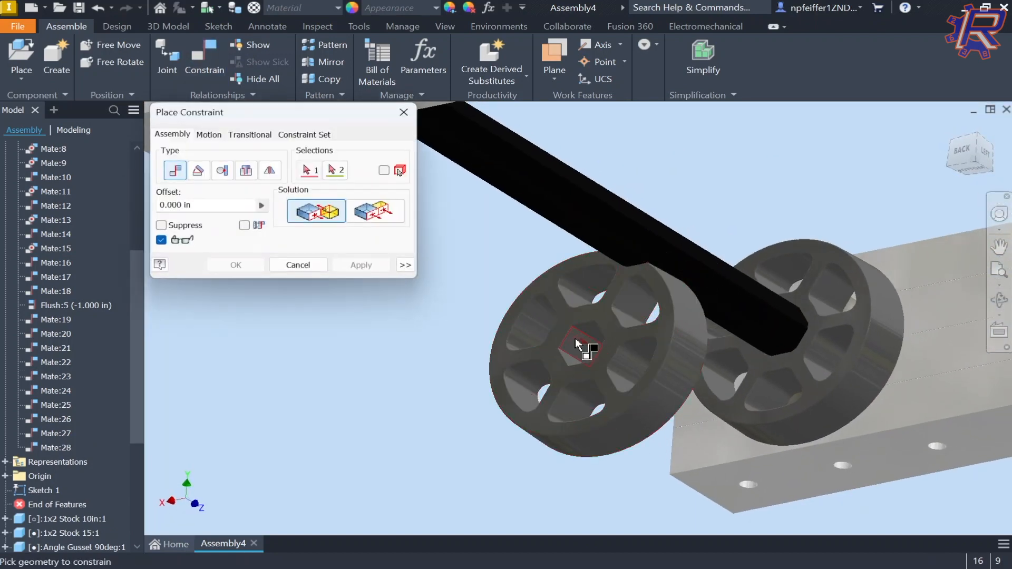
click(575, 338)
scroll(575, 338, down, 5)
shift+middle_drag(574, 337, 659, 316)
scroll(571, 295, up, 4)
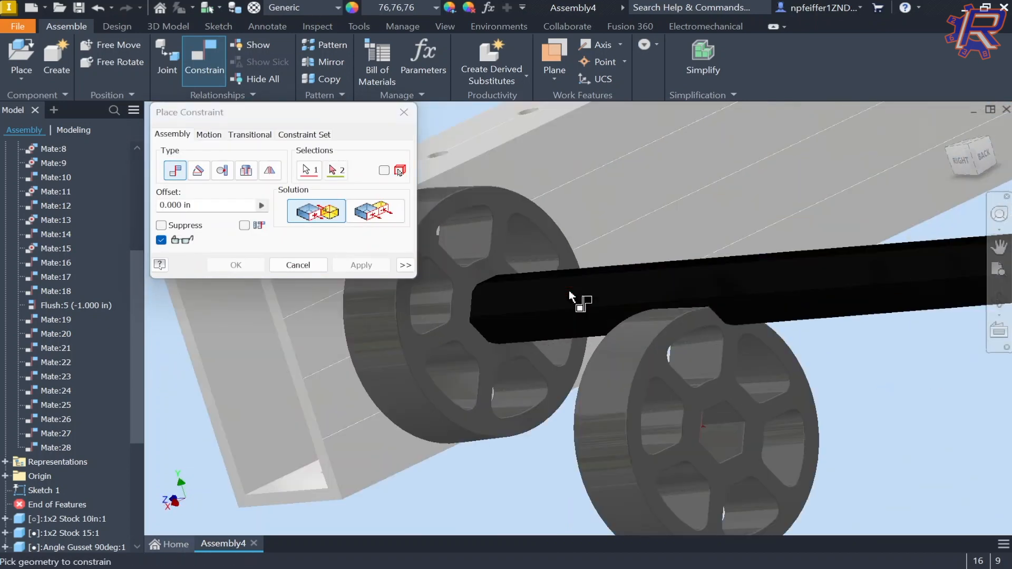
click(536, 297)
click(340, 173)
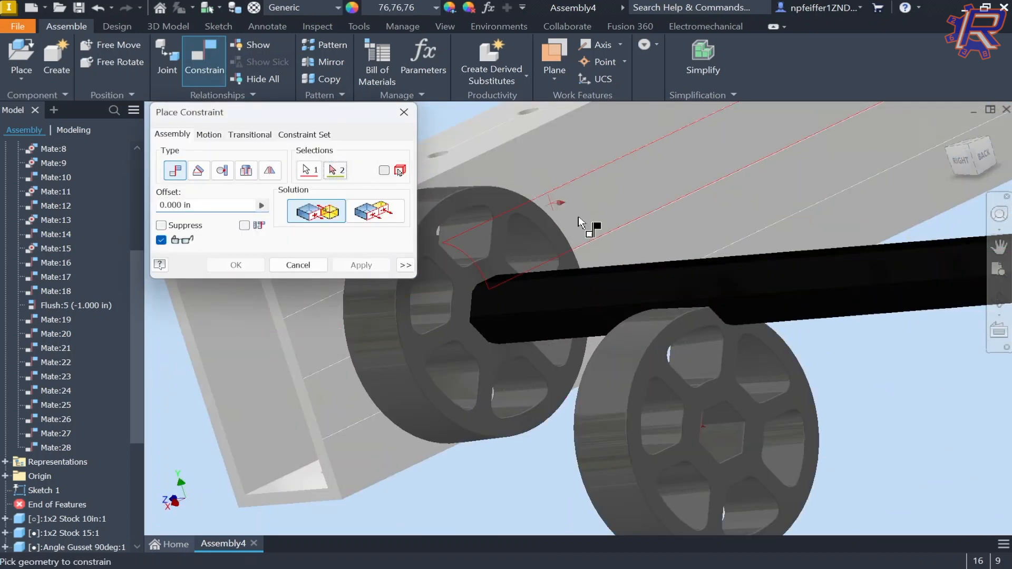
click(612, 267)
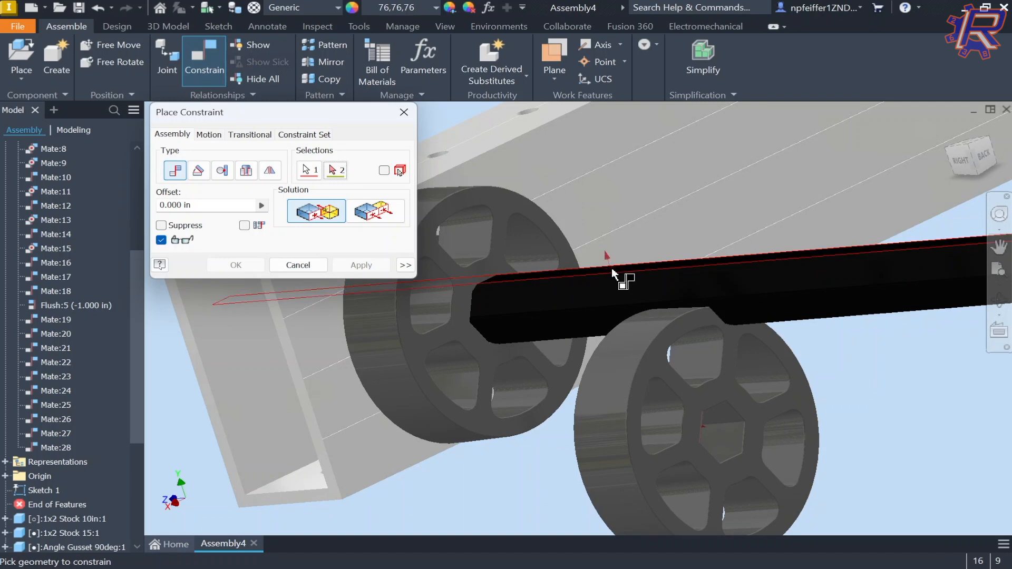
click(235, 265)
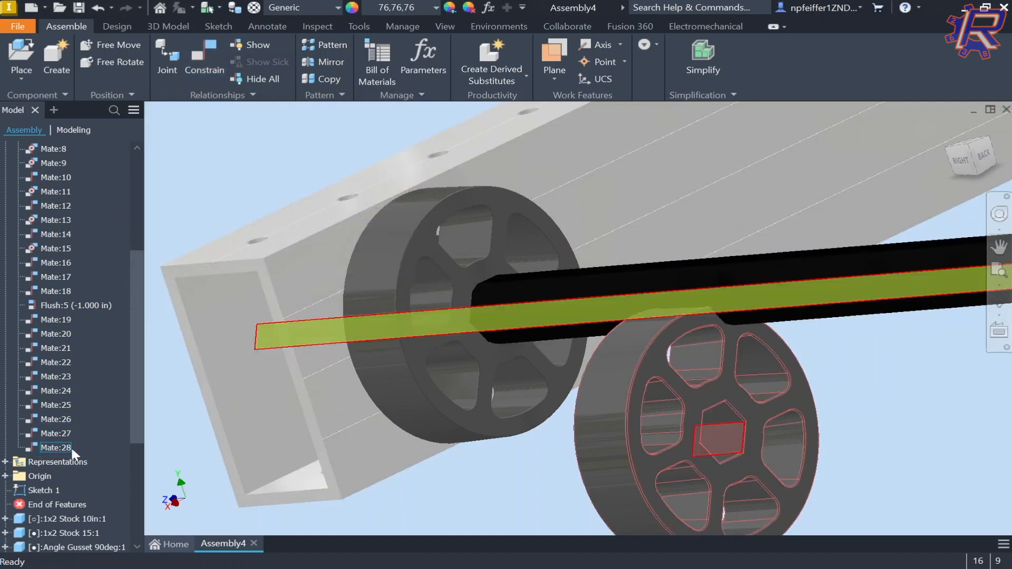
Check the flats paired by Mate:28, and mate another bore flat of the copied wheel to its matching shaft flat at 0.000 in
click(56, 448)
mouse_move(534, 309)
shift+middle_down()
mouse_move(543, 348)
mouse_move(479, 339)
mouse_move(587, 360)
shift+middle_up()
key(c)
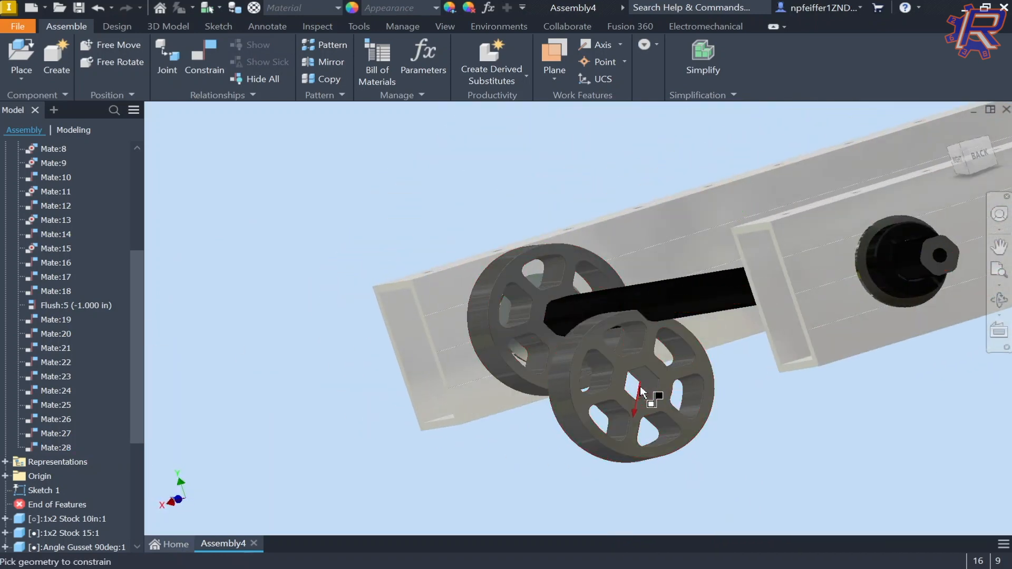
scroll(640, 386, up, 3)
scroll(642, 344, down, 5)
shift+middle_drag(642, 343, 668, 274)
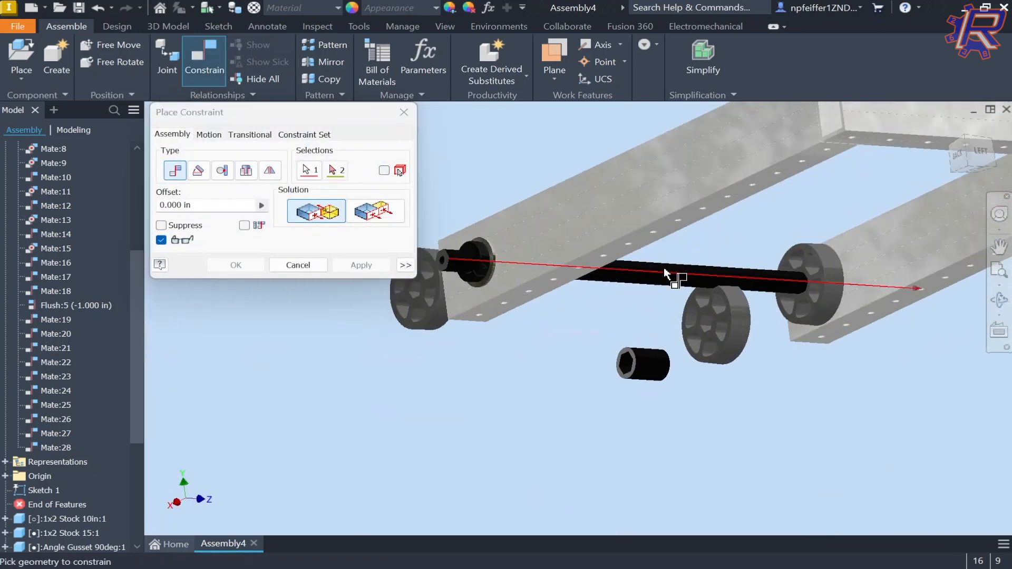
scroll(669, 272, up, 4)
click(669, 270)
scroll(313, 247, down, 5)
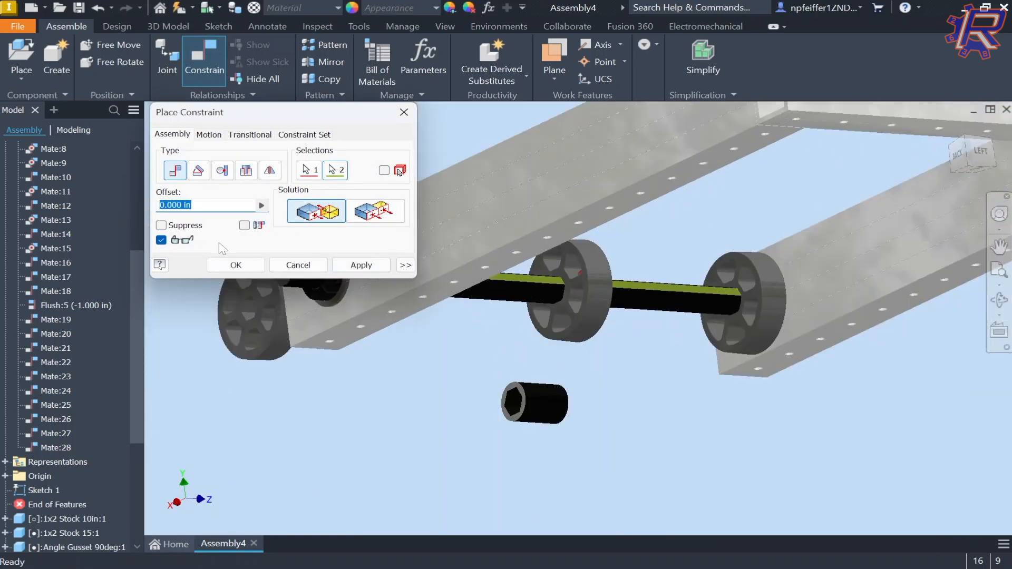
click(225, 268)
Mate the copied flex wheel's side face to the exposed face of the first flex wheel with a 0.000 in offset
shift+middle_drag(464, 311, 780, 316)
key(c)
scroll(464, 280, up, 3)
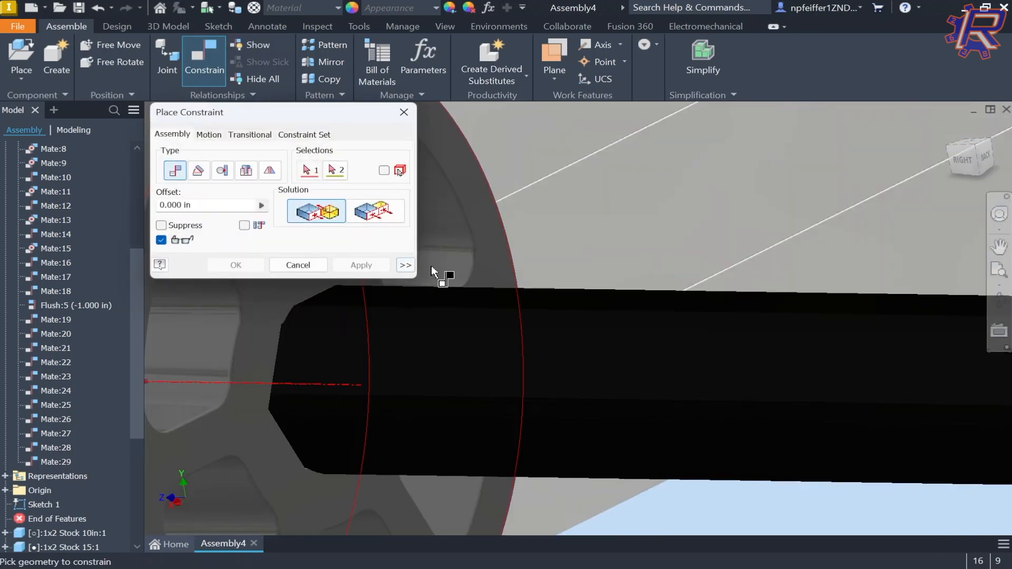
scroll(501, 280, down, 4)
shift+middle_drag(617, 274, 687, 262)
scroll(729, 221, up, 4)
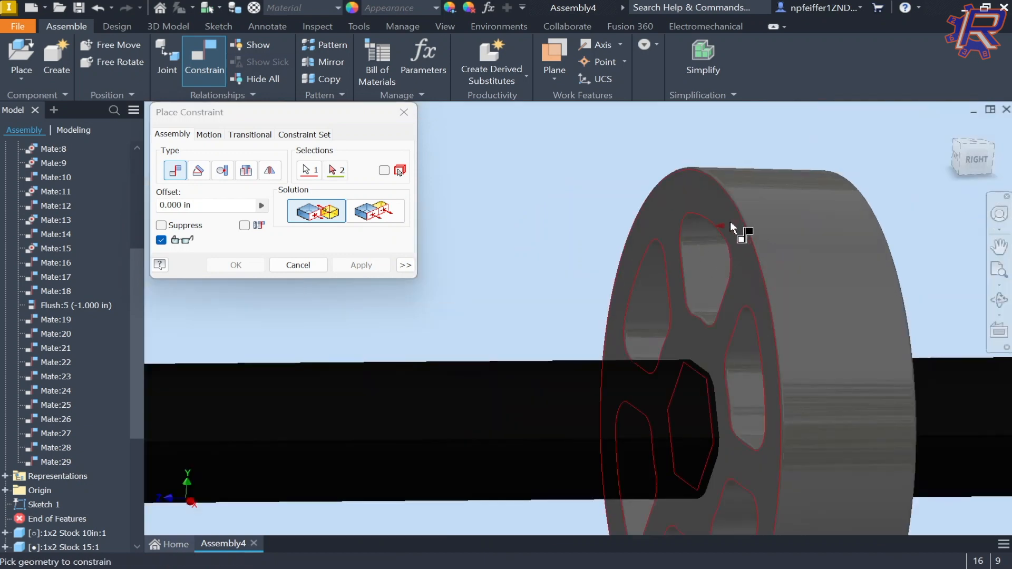
click(730, 221)
scroll(704, 194, down, 5)
shift+middle_drag(676, 204, 606, 211)
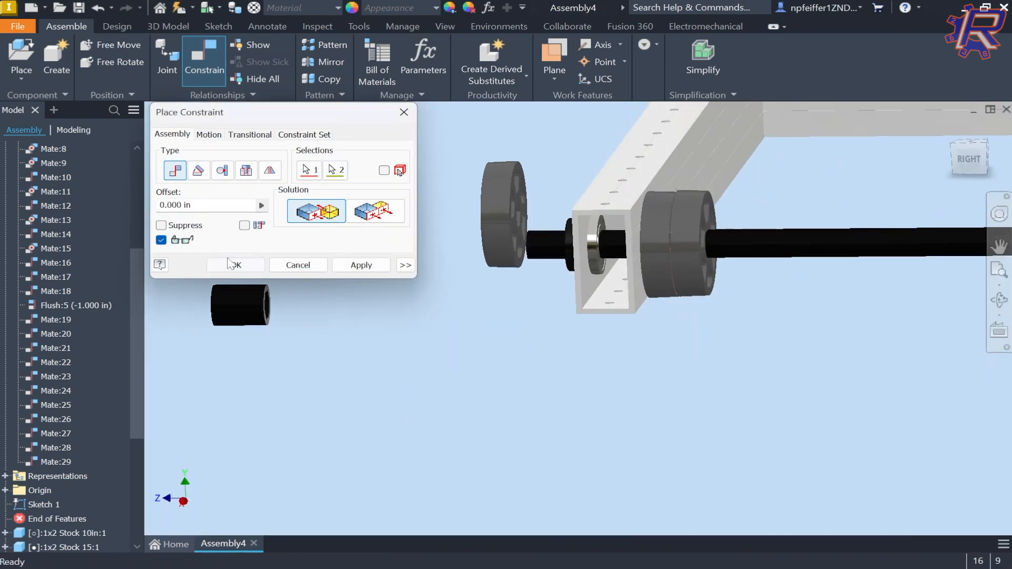
click(236, 265)
Examine from the side how the two stacked flex wheels sit against each other and the frame tube
scroll(673, 183, up, 4)
shift+middle_drag(673, 182, 680, 181)
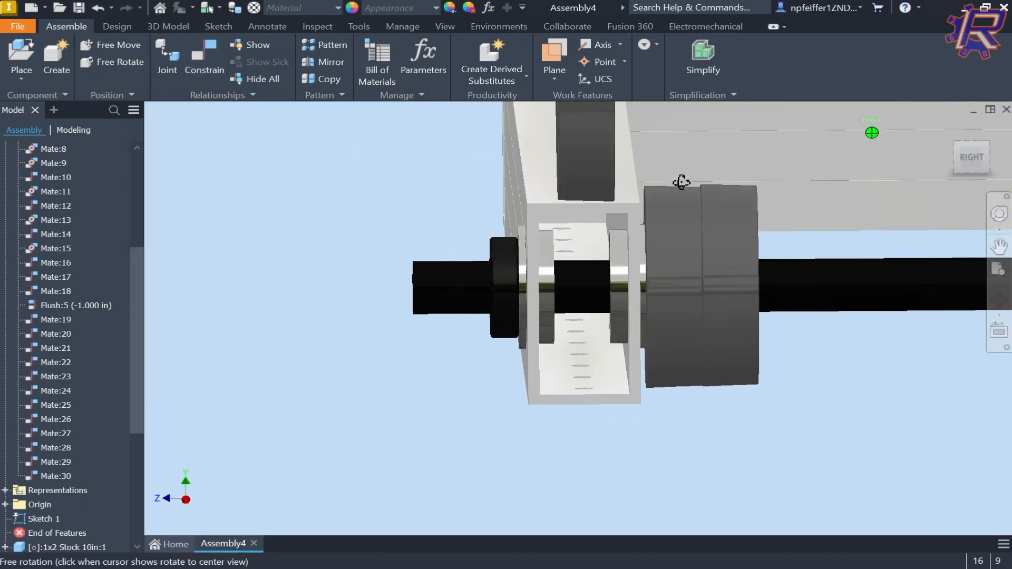
scroll(706, 176, up, 5)
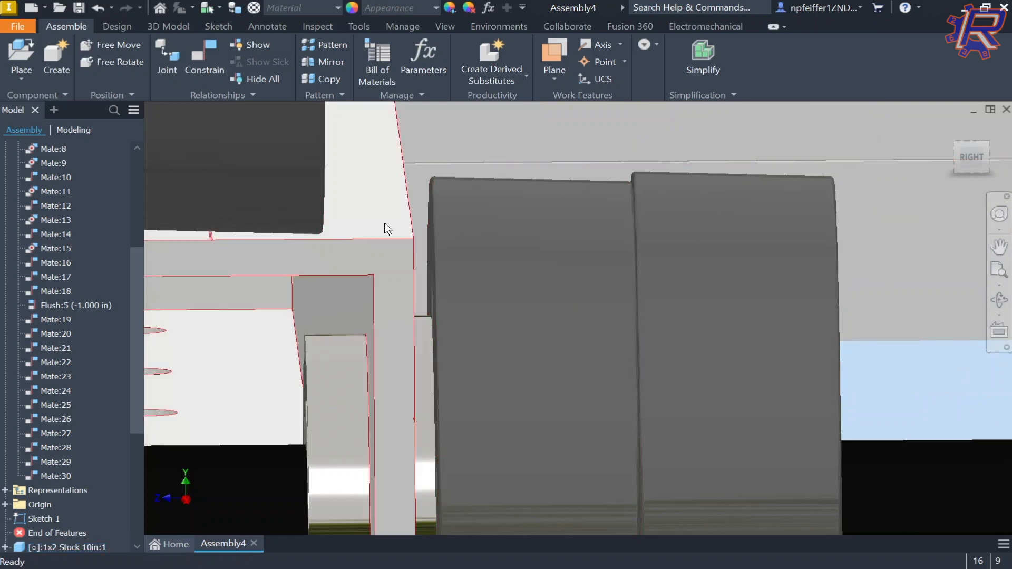
scroll(492, 229, down, 4)
mouse_move(443, 217)
shift+middle_down()
mouse_move(428, 218)
mouse_move(438, 216)
shift+middle_up()
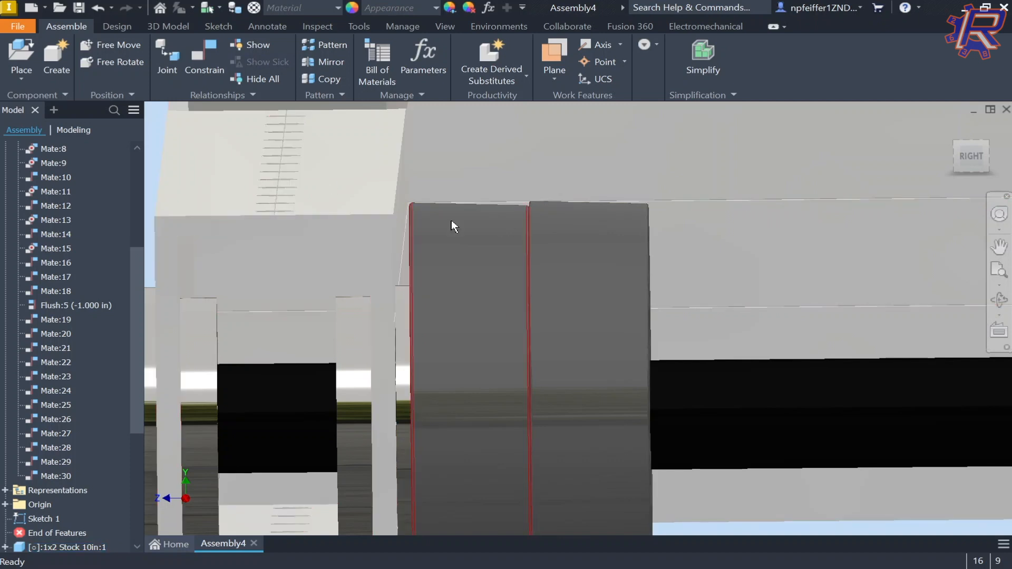
Bring the hex spacer close to the shaft and mate one of its bore flats to a shaft flat with a 0.000 in offset
scroll(452, 224, down, 10)
shift+middle_drag(507, 251, 777, 352)
drag(610, 403, 609, 313)
key(c)
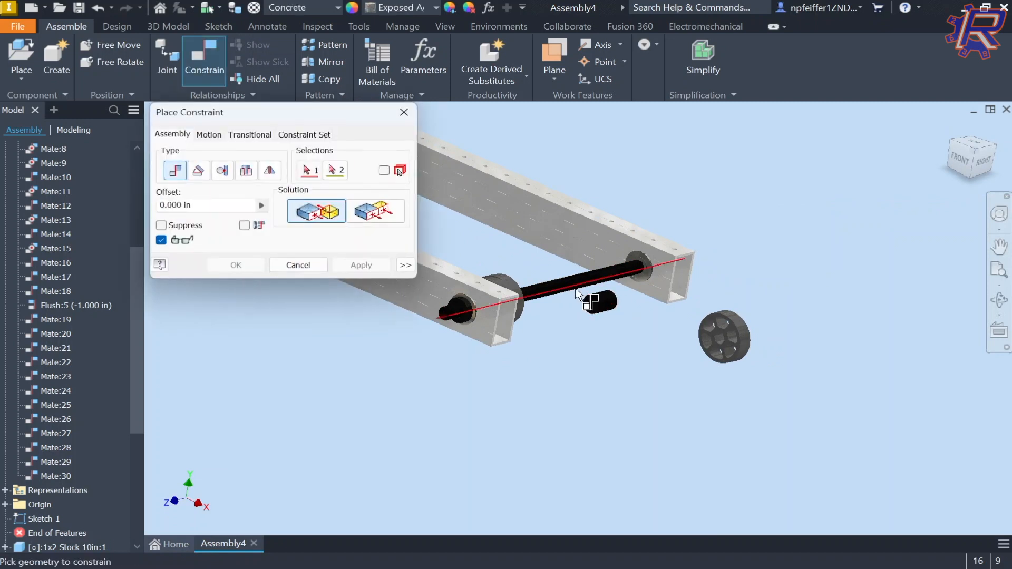
scroll(608, 372, up, 6)
click(639, 376)
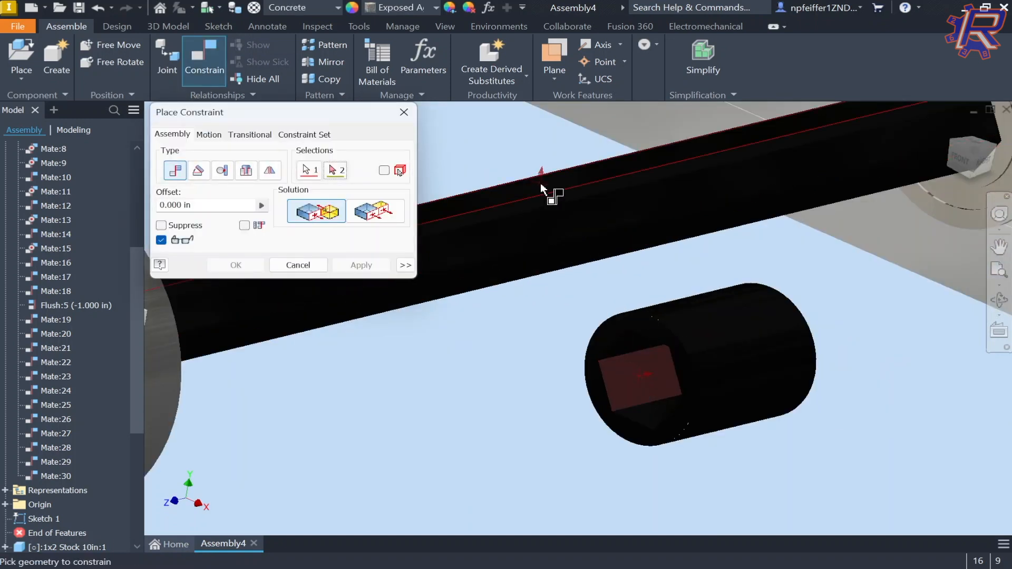
click(541, 181)
click(258, 263)
Pull the hex spacer aside and mate a second bore flat to the corresponding shaft flat with a 0.000 in offset
drag(616, 230, 773, 355)
key(c)
click(643, 330)
scroll(635, 316, down, 4)
shift+middle_drag(627, 305, 696, 329)
scroll(606, 294, up, 5)
click(578, 280)
click(578, 280)
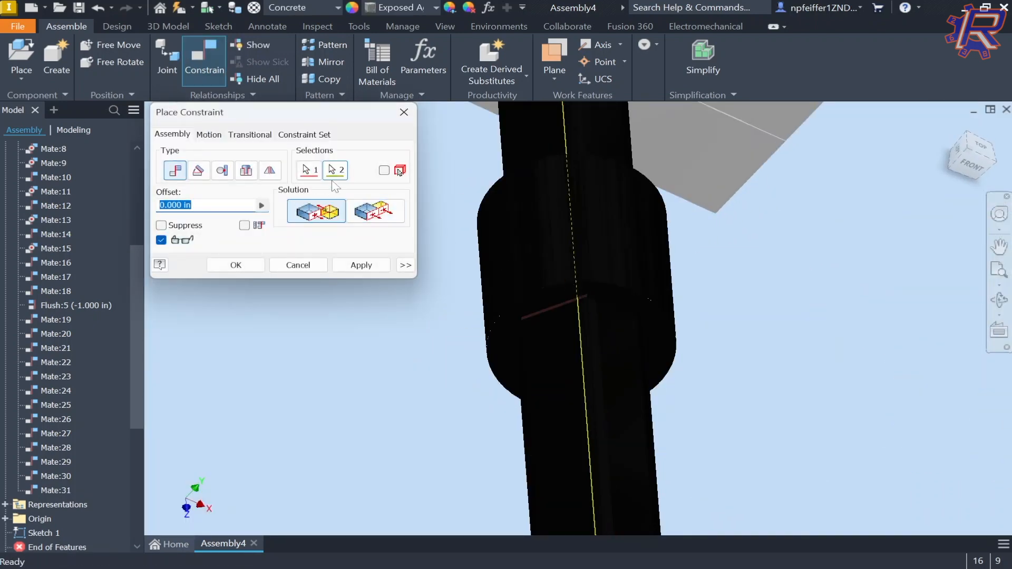
click(345, 174)
click(559, 408)
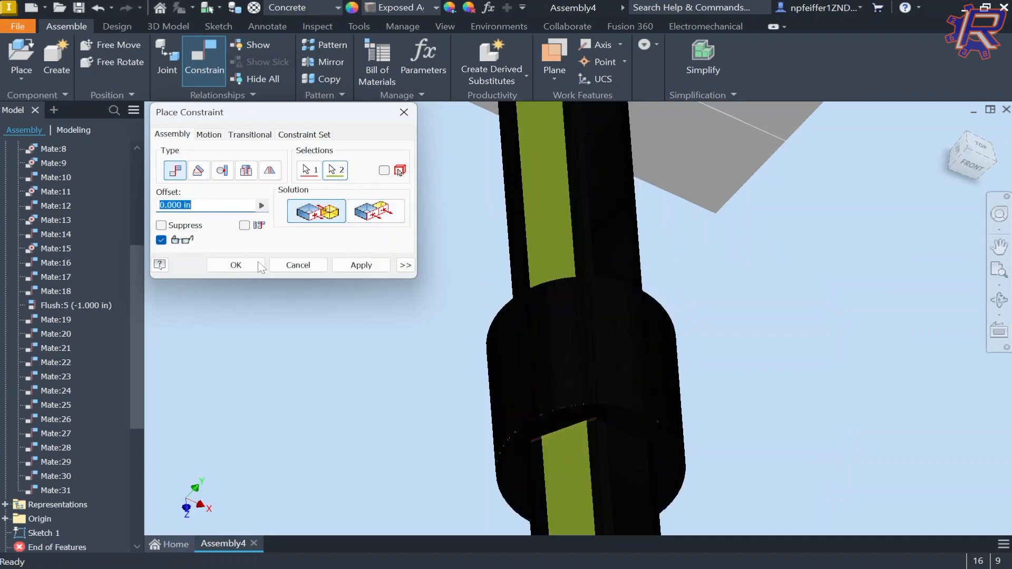
click(235, 265)
Mate the hex spacer's end face to the outer face of the second mounted flex wheel with a 0.000 in offset
scroll(609, 277, down, 4)
key(c)
shift+middle_drag(610, 278, 427, 346)
scroll(645, 340, up, 5)
scroll(644, 340, down, 6)
scroll(427, 346, up, 5)
click(457, 337)
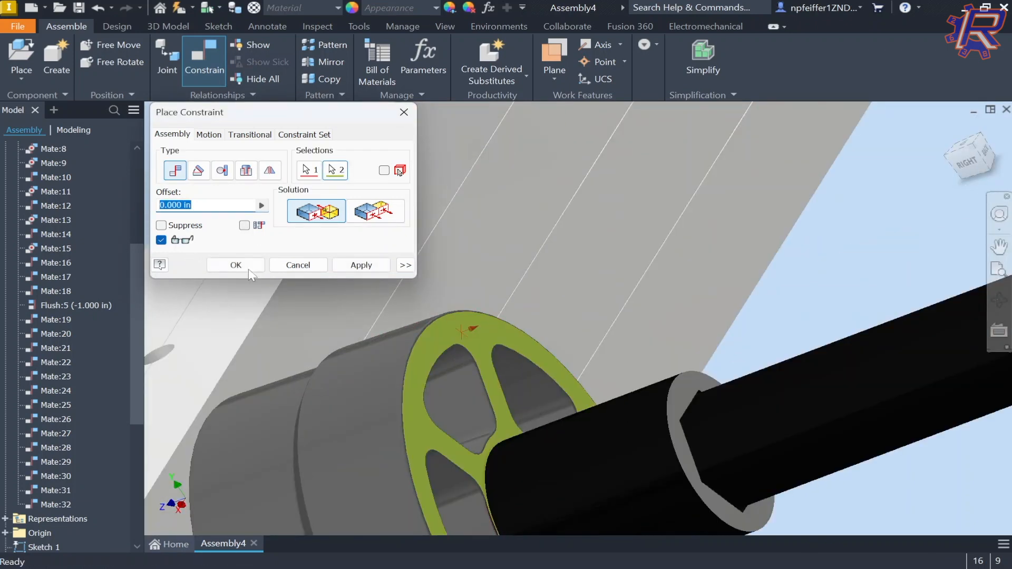
click(250, 269)
scroll(252, 274, down, 10)
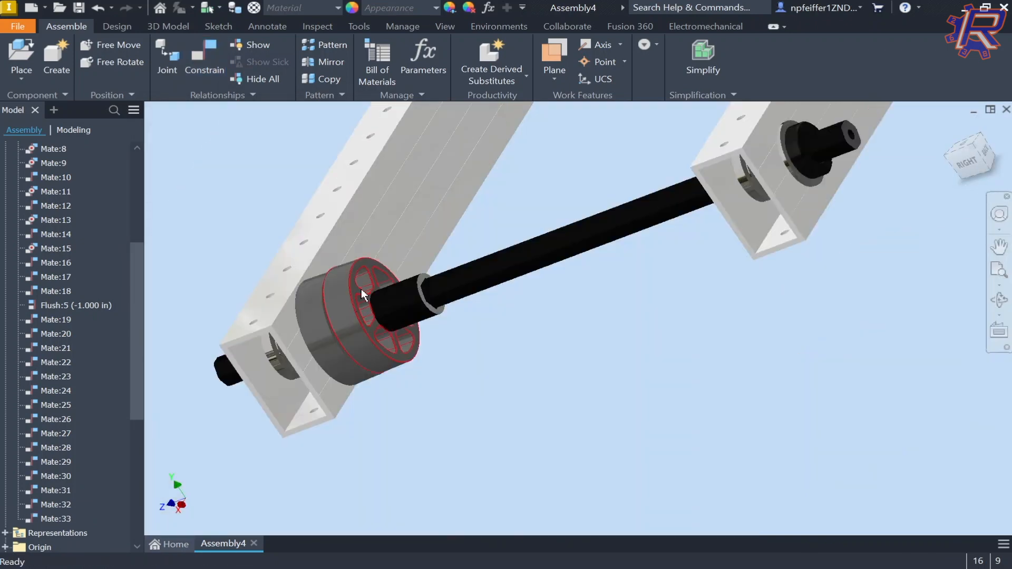
right_click(335, 133)
key(Escape)
Mate one bore flat of the third flex wheel to a flat of the hex shaft with a 0.000 in offset
scroll(296, 359, up, 5)
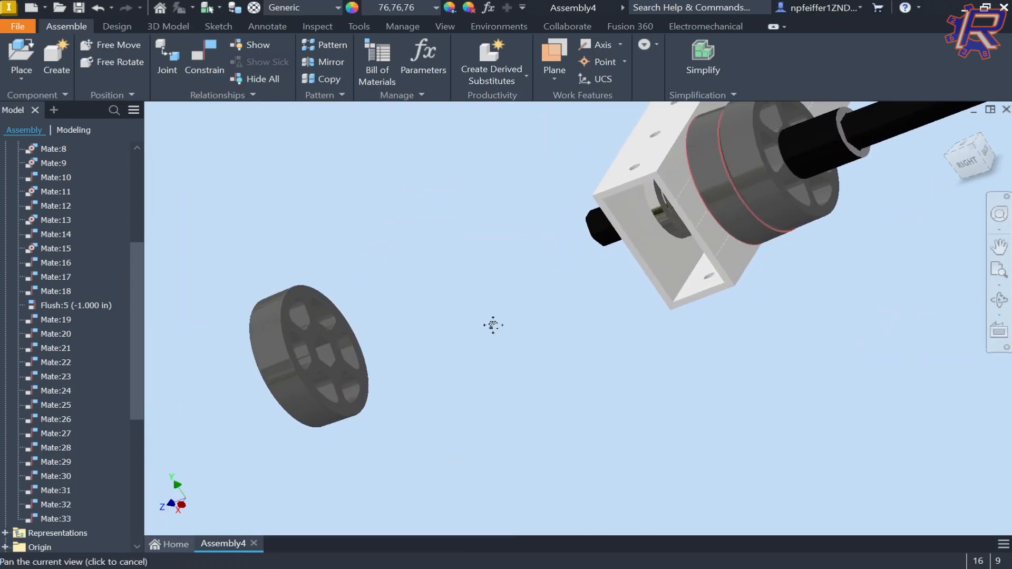
key(c)
scroll(309, 360, up, 5)
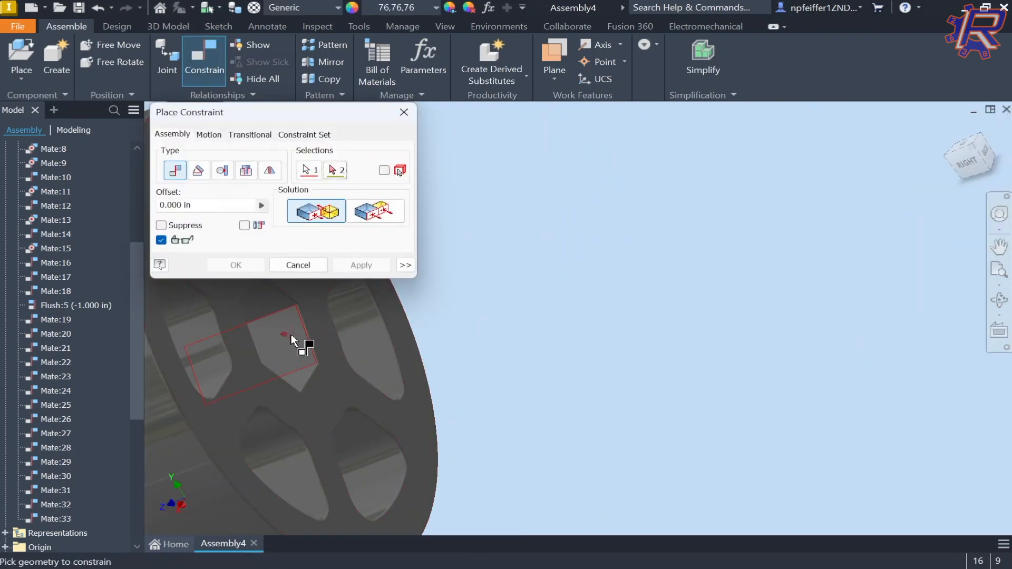
scroll(370, 301, down, 6)
middle_drag(584, 235, 512, 291)
scroll(553, 245, up, 6)
click(556, 290)
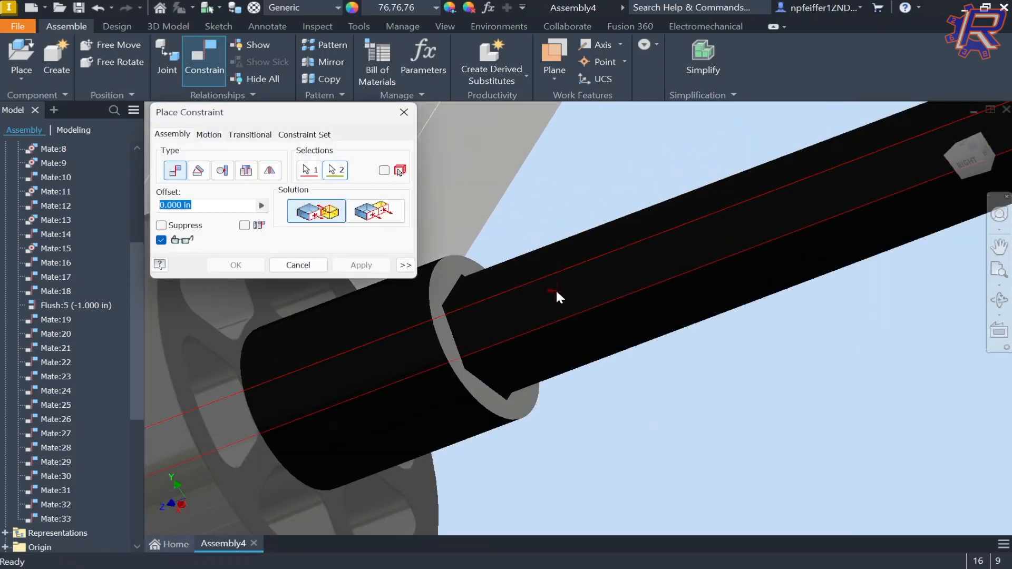
click(248, 266)
Pull the third flex wheel aside and mate a second bore flat to the corresponding shaft flat with a 0.000 in offset
drag(645, 260, 652, 483)
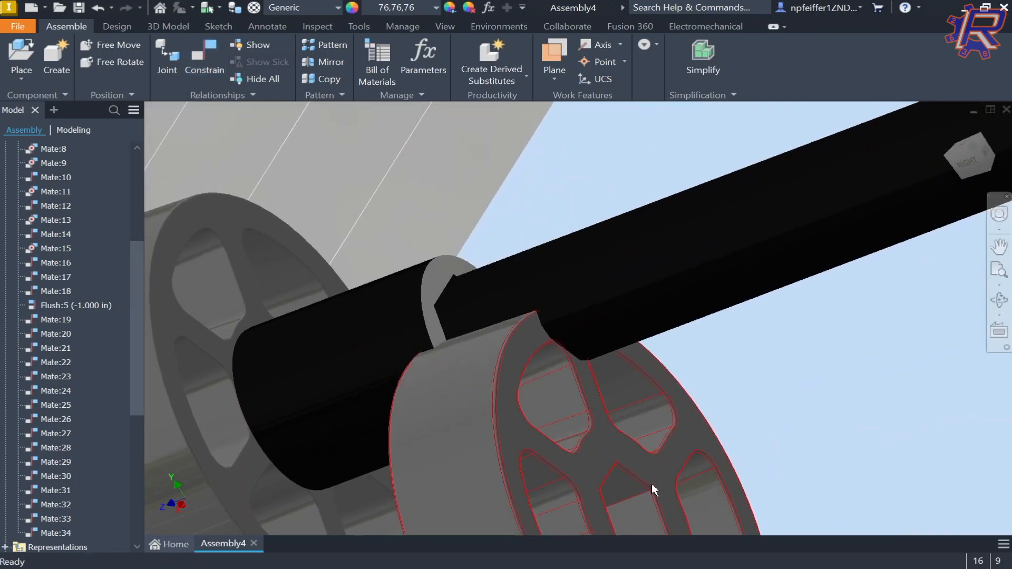
key(c)
scroll(614, 414, down, 3)
middle_drag(615, 414, 548, 428)
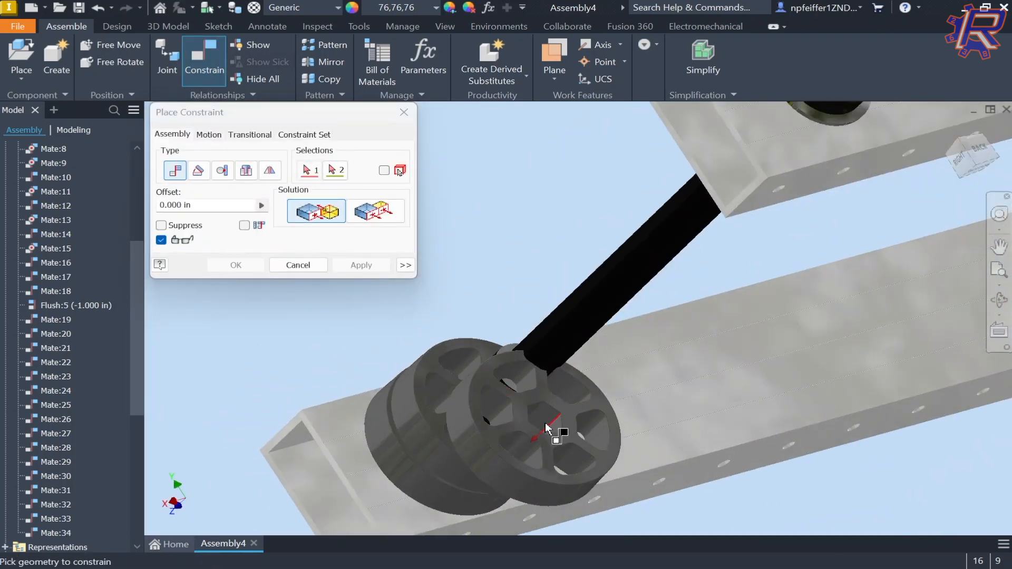
scroll(547, 425, up, 2)
scroll(530, 371, down, 3)
shift+middle_drag(530, 372, 535, 327)
scroll(561, 341, up, 3)
click(563, 317)
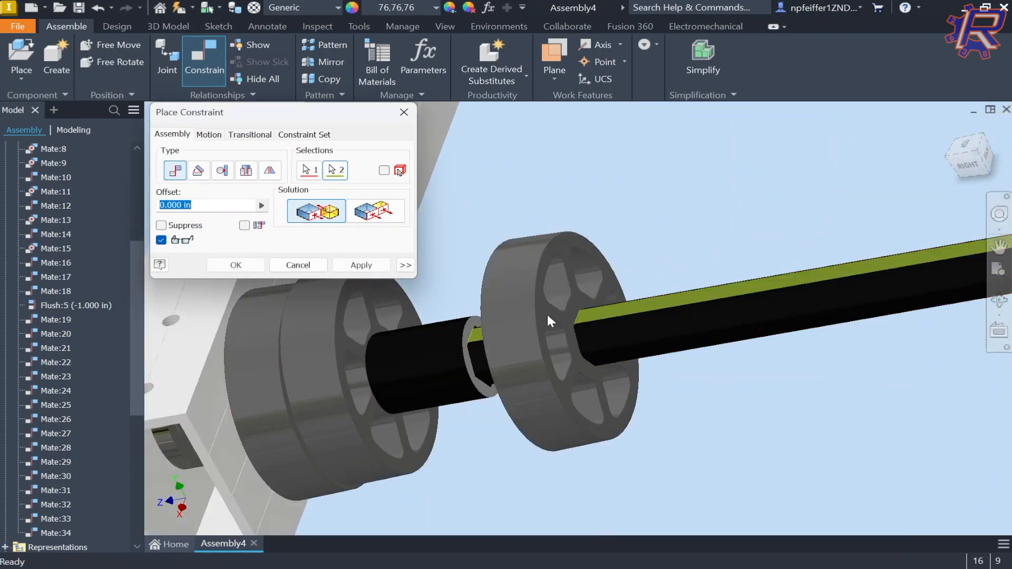
click(248, 265)
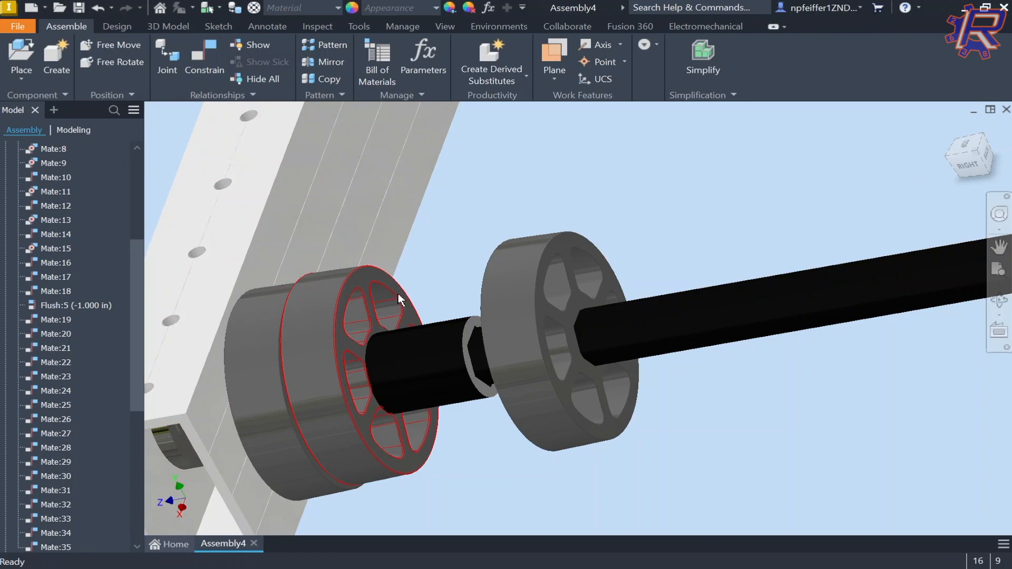
Mate the third flex wheel's inner face to the free end face of the hex spacer with a 0.000 in offset
key(c)
scroll(471, 318, up, 5)
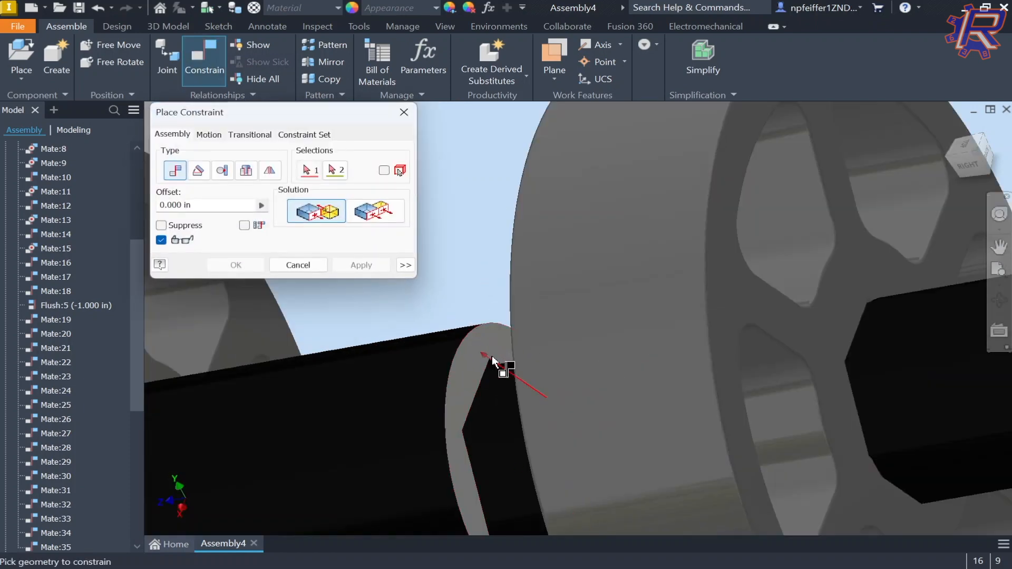
click(492, 341)
scroll(559, 346, down, 5)
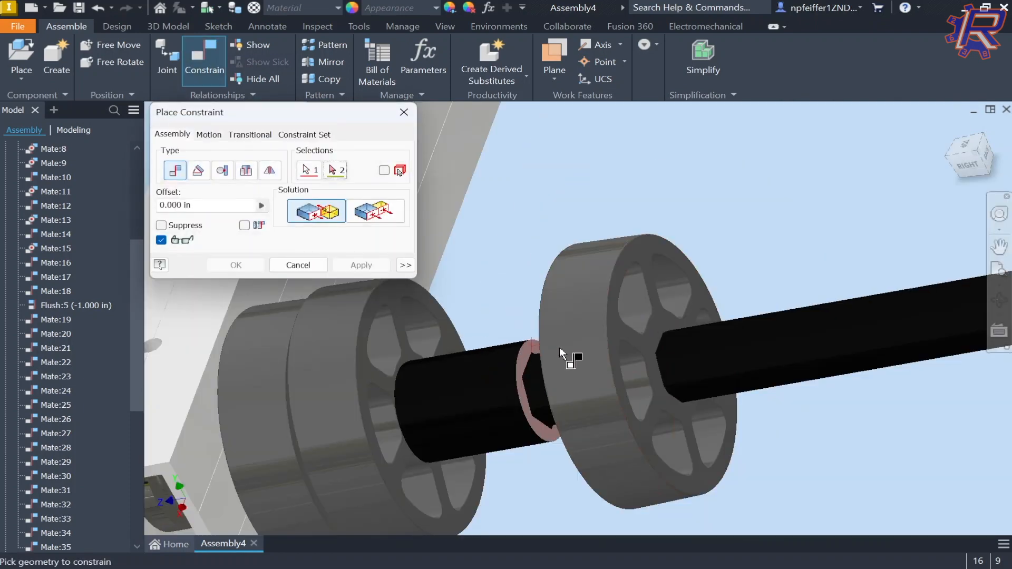
scroll(546, 294, up, 3)
click(484, 266)
click(241, 266)
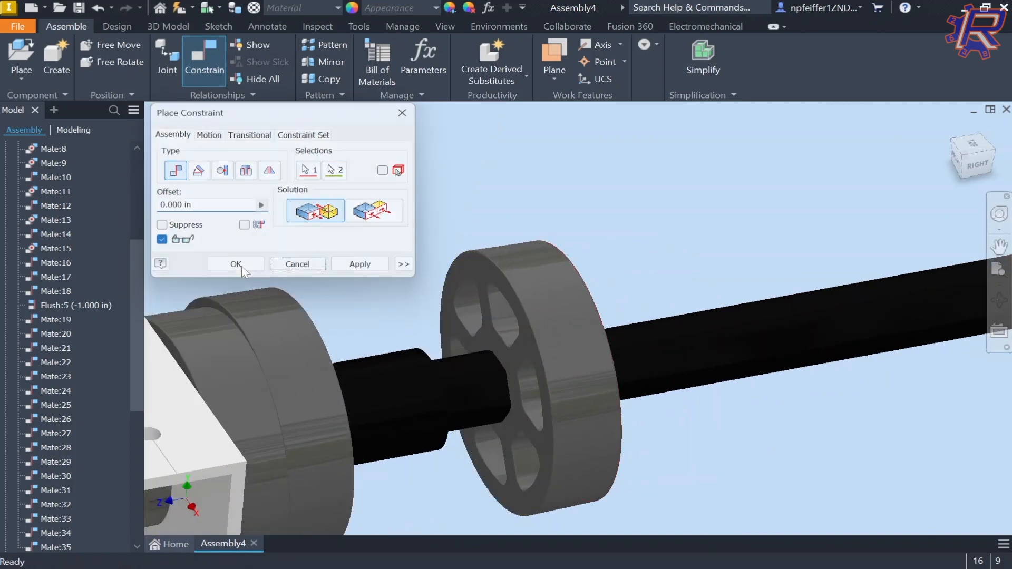
key(c)
shift+middle_drag(486, 337, 378, 370)
scroll(379, 372, up, 3)
click(378, 372)
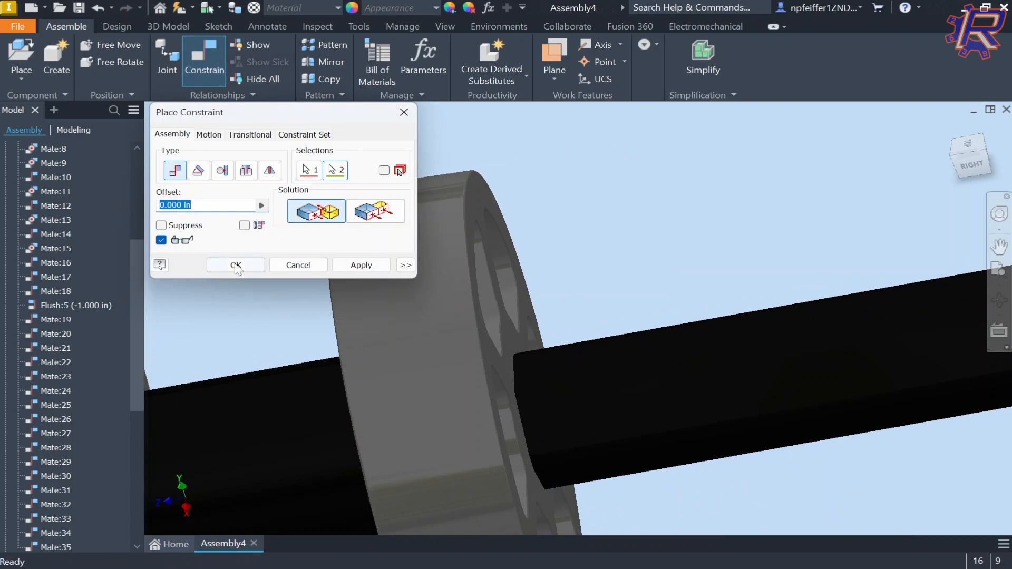
click(235, 266)
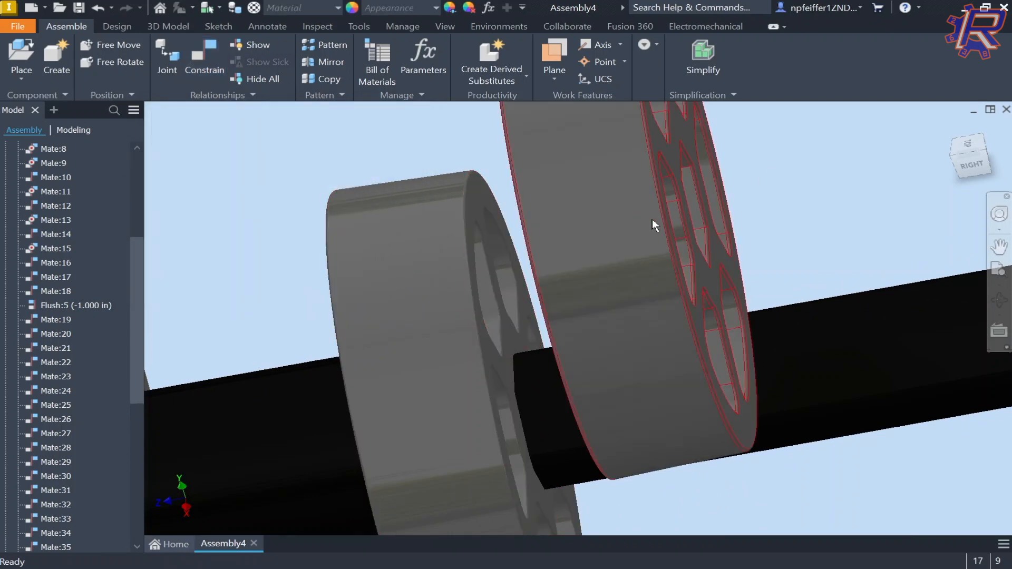
Move the fourth flex wheel away from the third and mate one of its bore flats to a shaft flat with a 0.000 in offset
scroll(654, 218, down, 5)
drag(656, 217, 788, 203)
key(c)
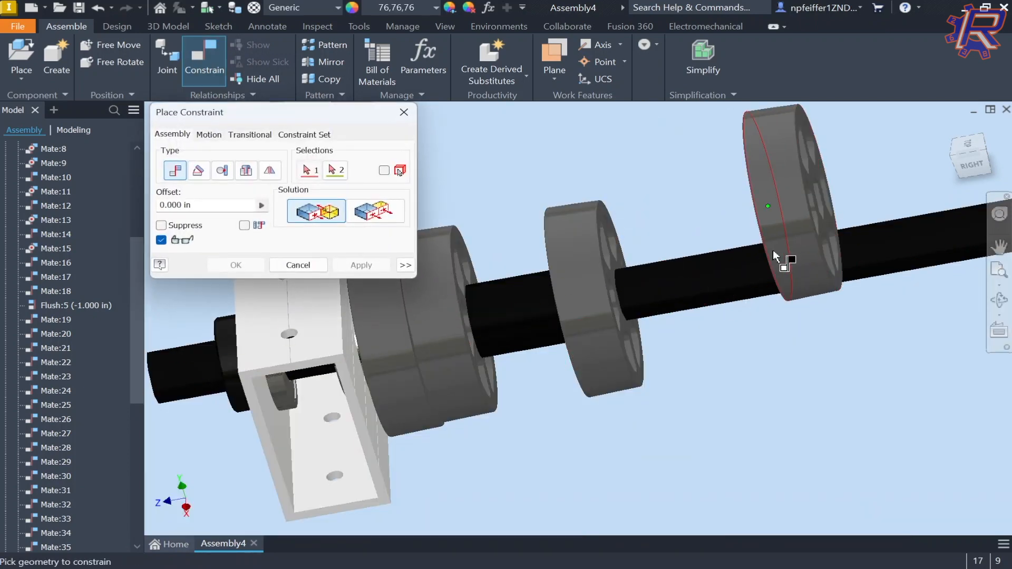
shift+middle_drag(762, 234, 730, 231)
scroll(867, 191, down, 3)
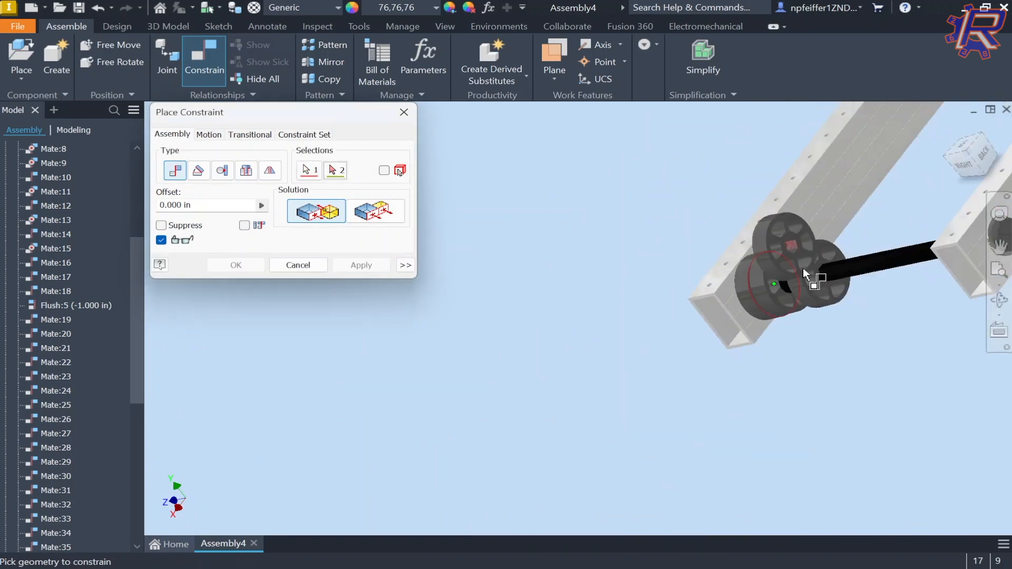
shift+middle_drag(803, 268, 730, 271)
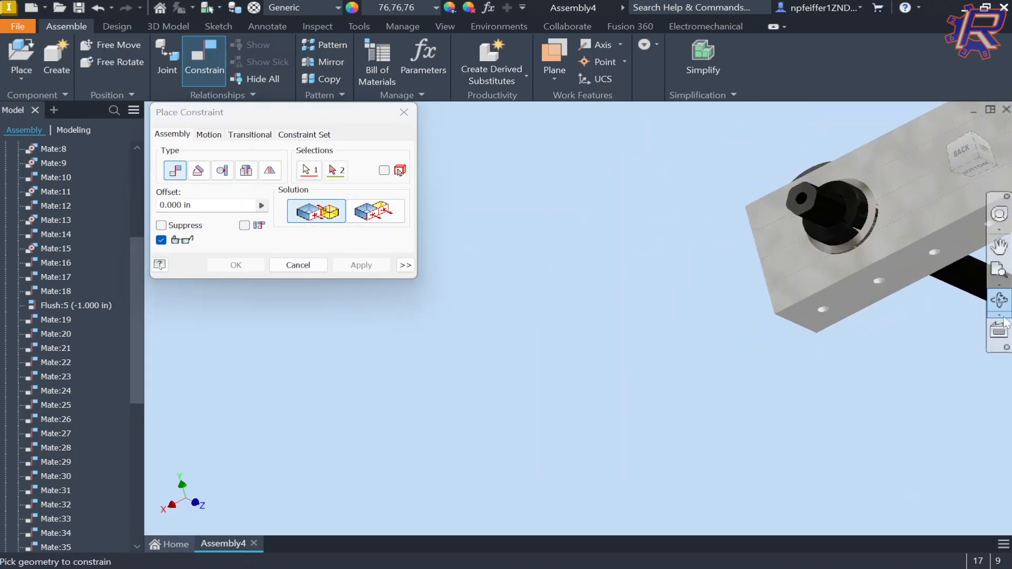
middle_drag(788, 328, 479, 340)
scroll(759, 309, up, 5)
click(729, 304)
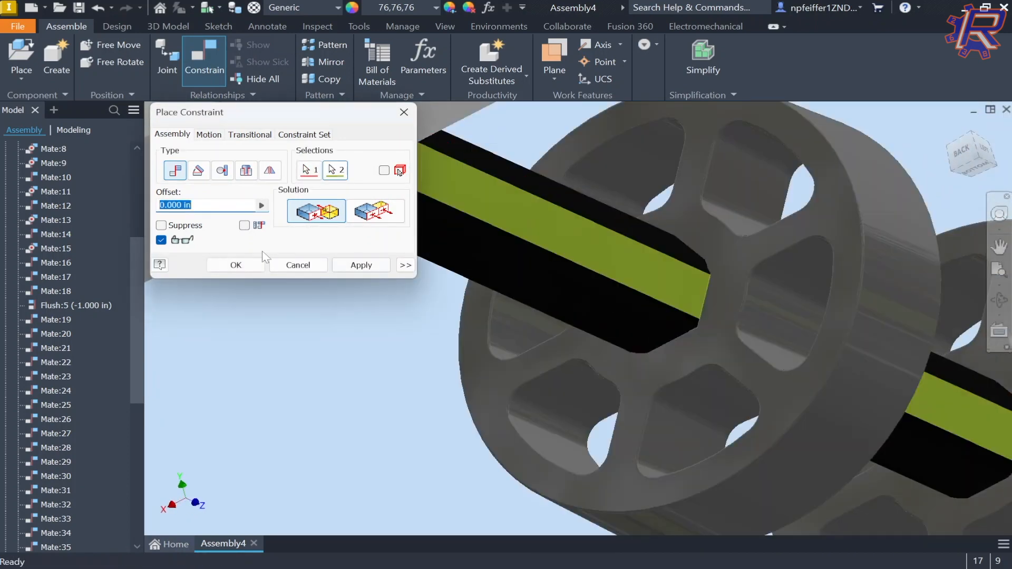
click(236, 265)
Mate a second bore flat of the fourth flex wheel to the corresponding shaft flat with a 0.000 in offset
scroll(932, 380, up, 4)
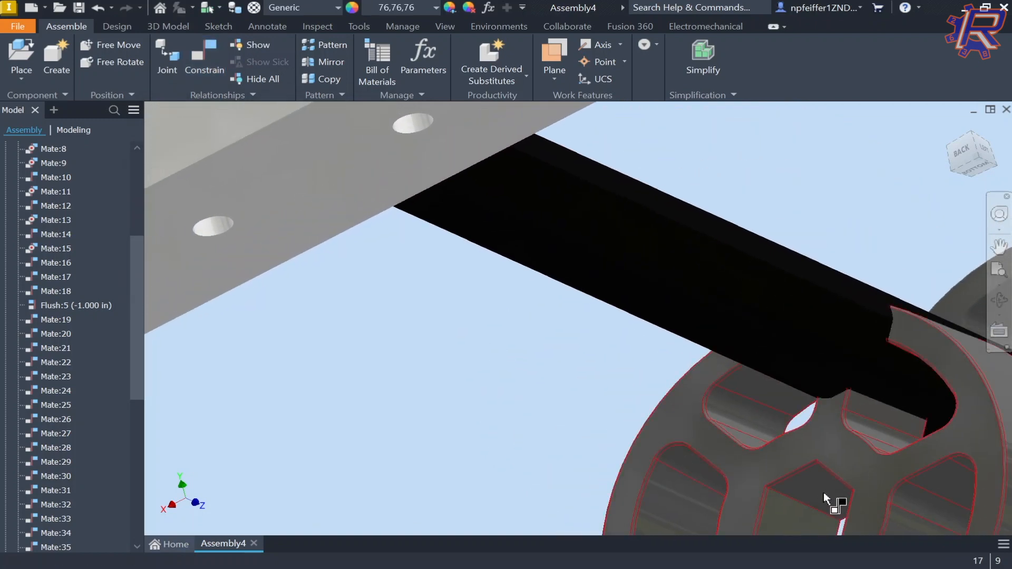
key(c)
click(824, 494)
scroll(787, 361, down, 4)
shift+middle_drag(787, 361, 836, 409)
scroll(821, 319, up, 3)
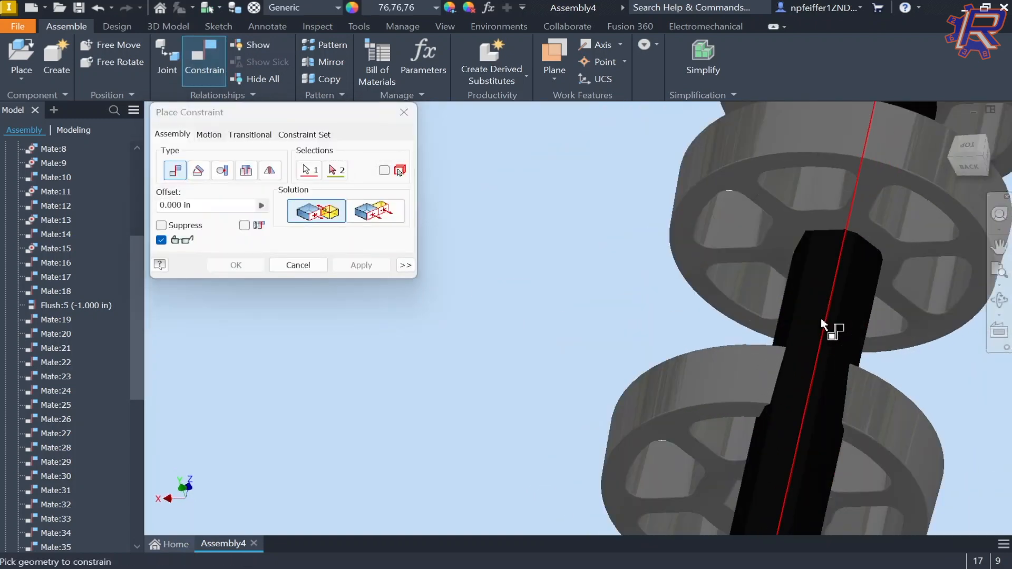
click(821, 276)
click(240, 266)
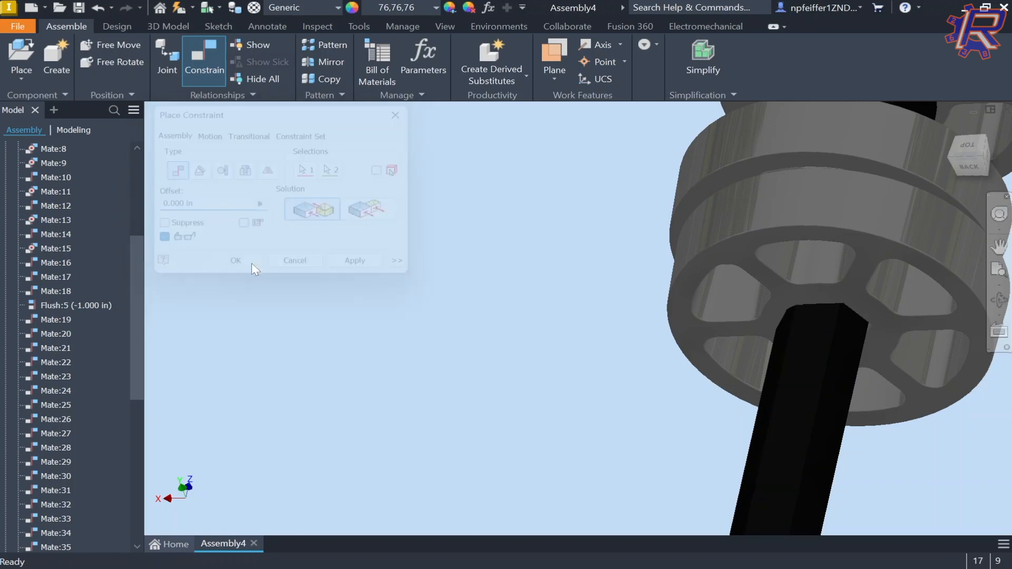
Slide the fourth flex wheel outward along the shaft and mate its inner face to the third wheel's outer face with a 0.000 in offset
scroll(734, 207, down, 3)
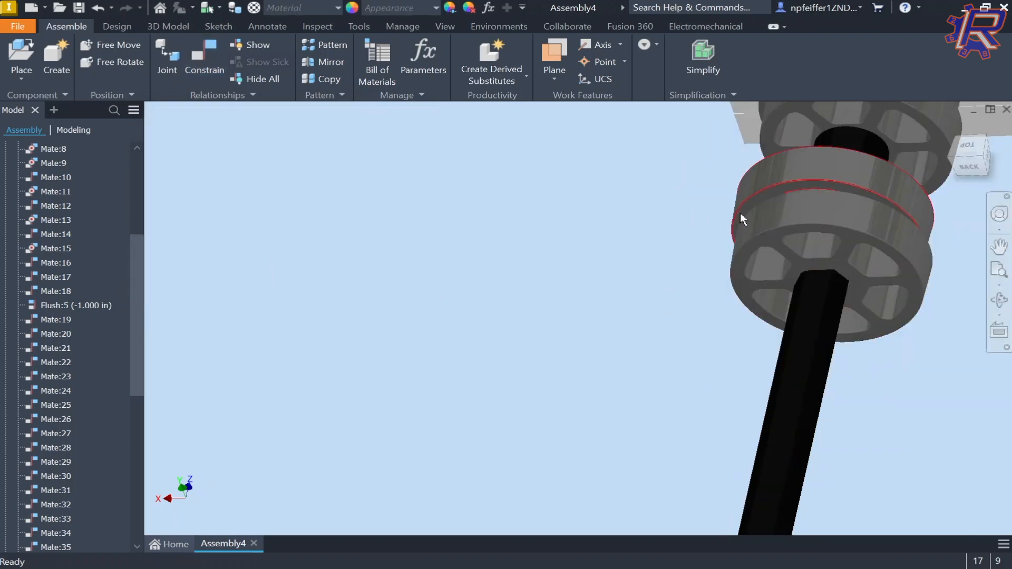
shift+middle_drag(813, 207, 941, 196)
drag(793, 253, 902, 308)
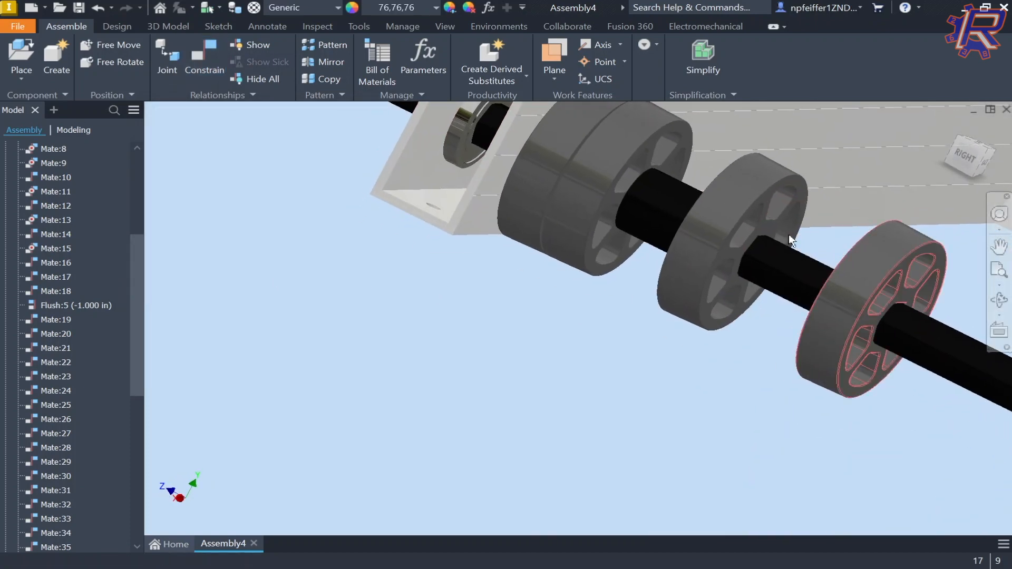
key(c)
scroll(764, 229, up, 5)
click(765, 229)
scroll(791, 211, down, 5)
scroll(802, 210, up, 8)
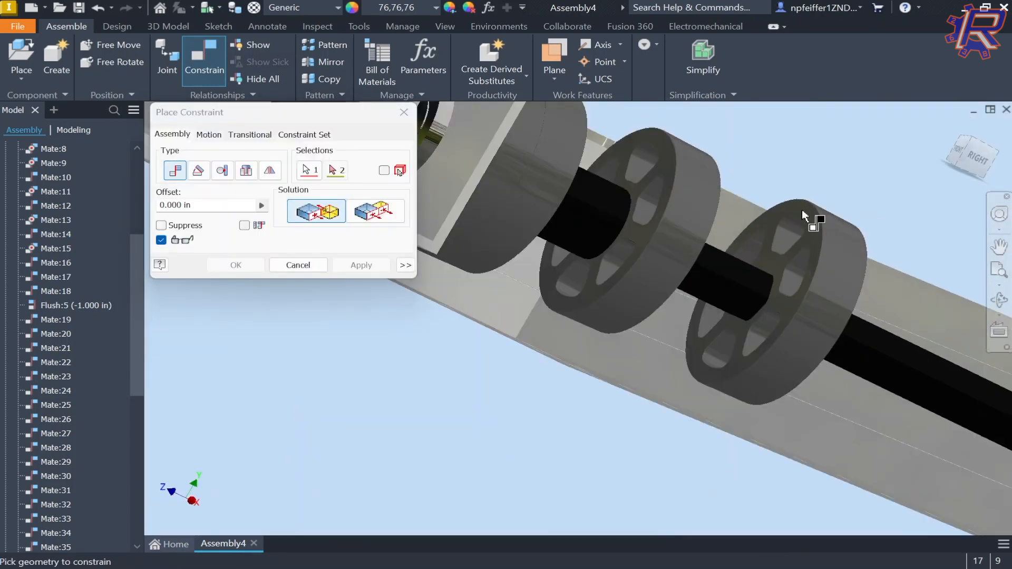
click(783, 205)
scroll(783, 205, down, 6)
shift+middle_drag(775, 237, 659, 258)
click(234, 265)
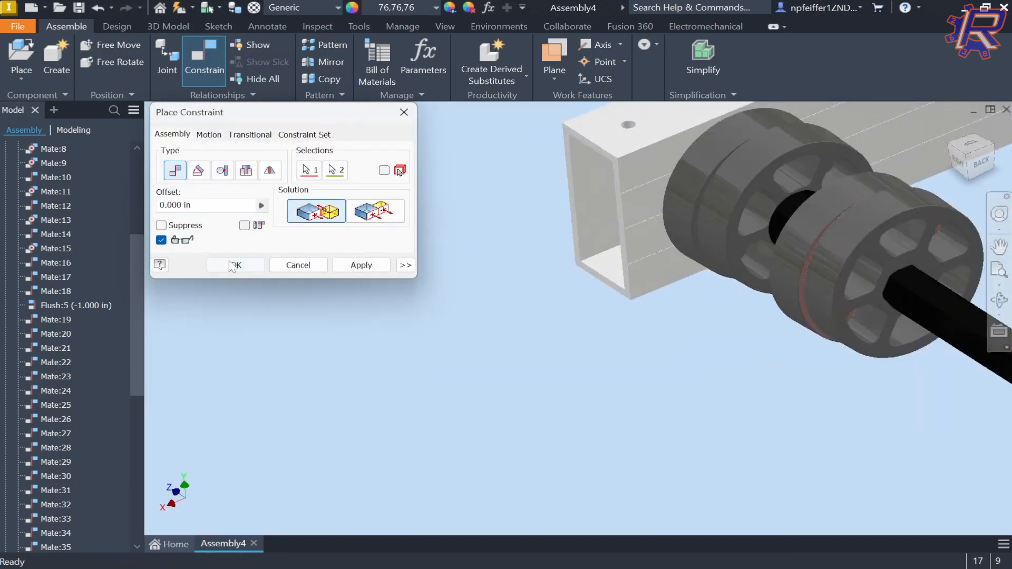
Examine the flex wheel pairs, the remaining bare shaft up to the far bearing, and the whole frame
scroll(619, 205, down, 5)
mouse_move(619, 204)
shift+middle_down()
mouse_move(836, 208)
mouse_move(638, 219)
mouse_move(747, 218)
mouse_move(891, 254)
shift+middle_up()
scroll(745, 225, up, 6)
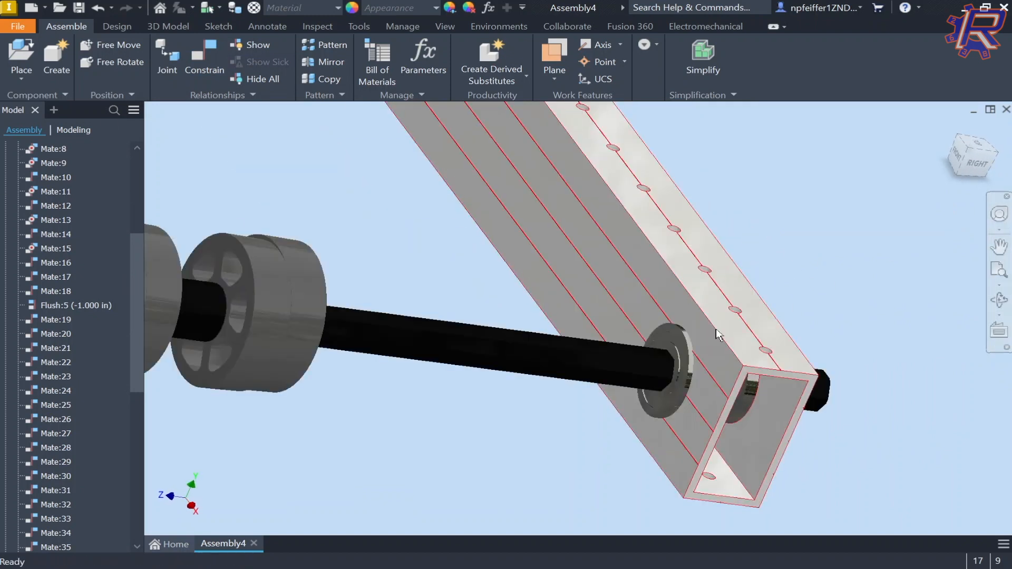
scroll(410, 330, down, 3)
middle_drag(410, 329, 740, 344)
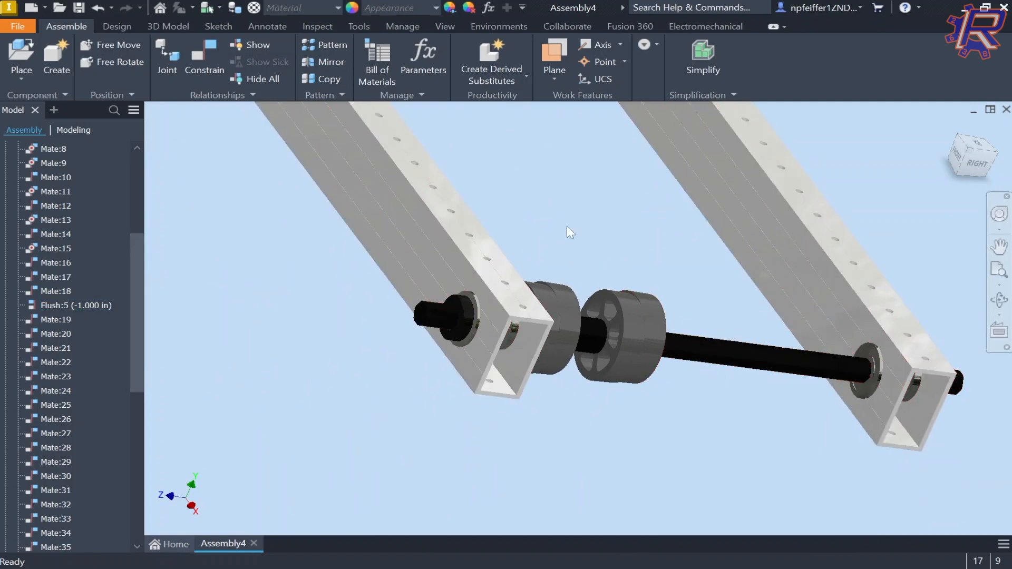
scroll(517, 141, down, 3)
middle_drag(518, 141, 595, 172)
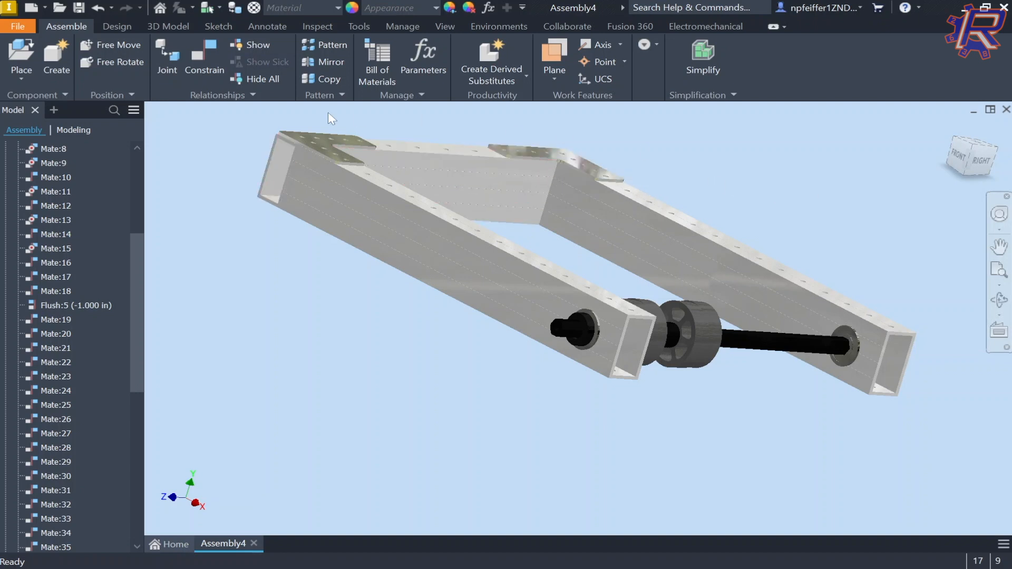
Place one VersaPlanetary v2 Single Stage 10_1 gearbox assembly with 775 motor from the 775 VersaPlanetary Single Stage 10 1 folder beside the frame
click(21, 51)
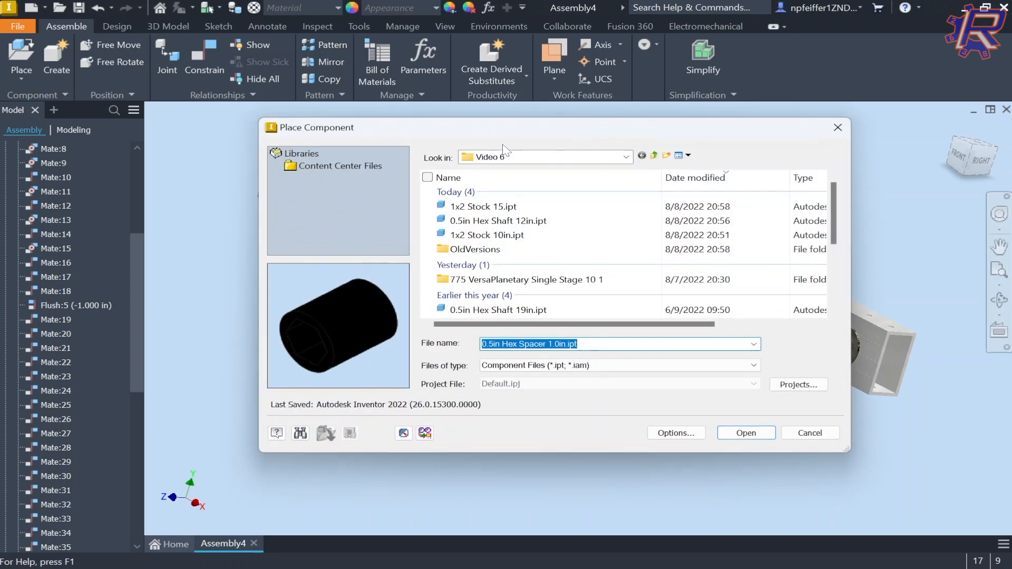
double_click(550, 284)
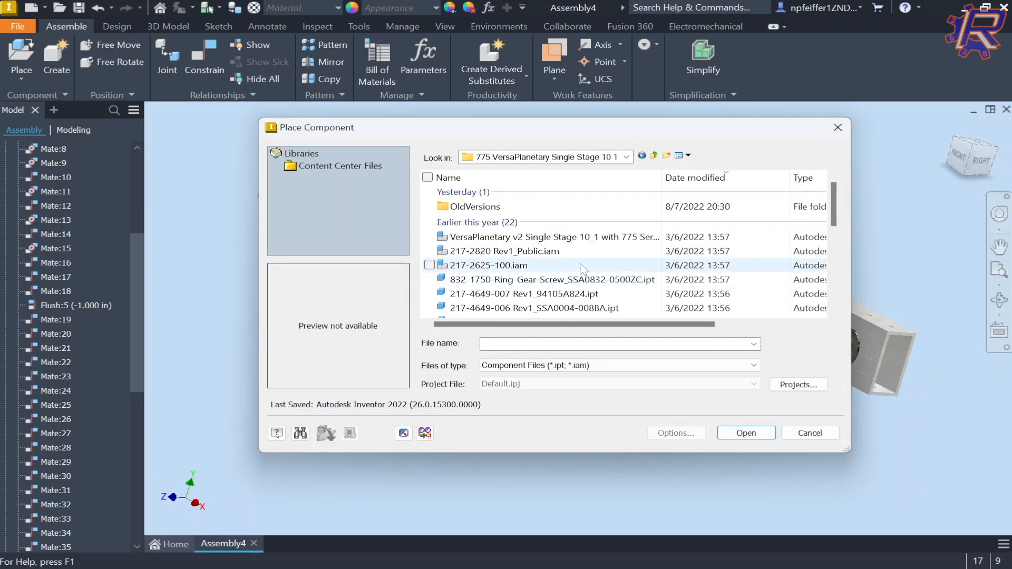
scroll(580, 255, down, 5)
scroll(580, 254, up, 3)
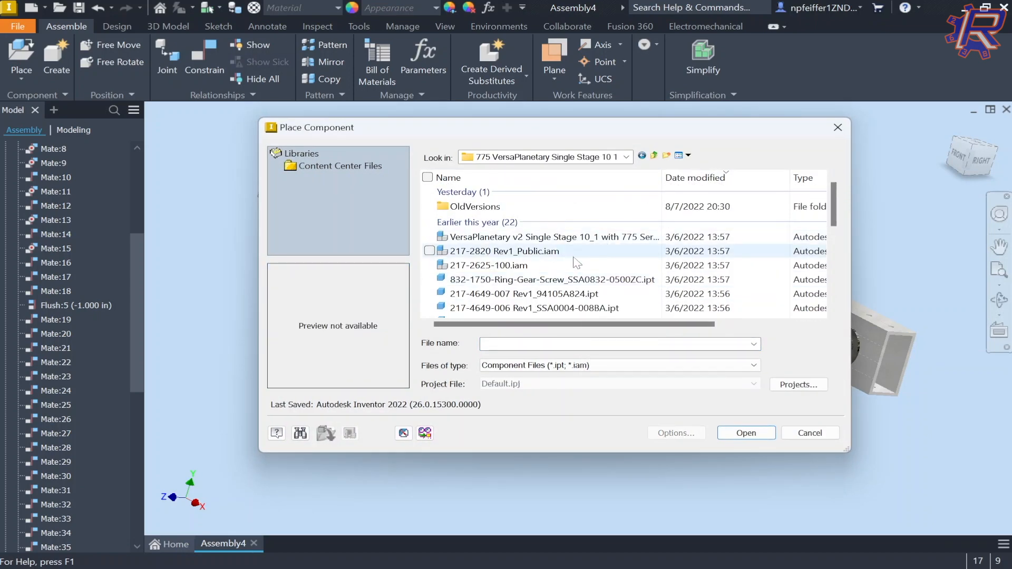
double_click(639, 238)
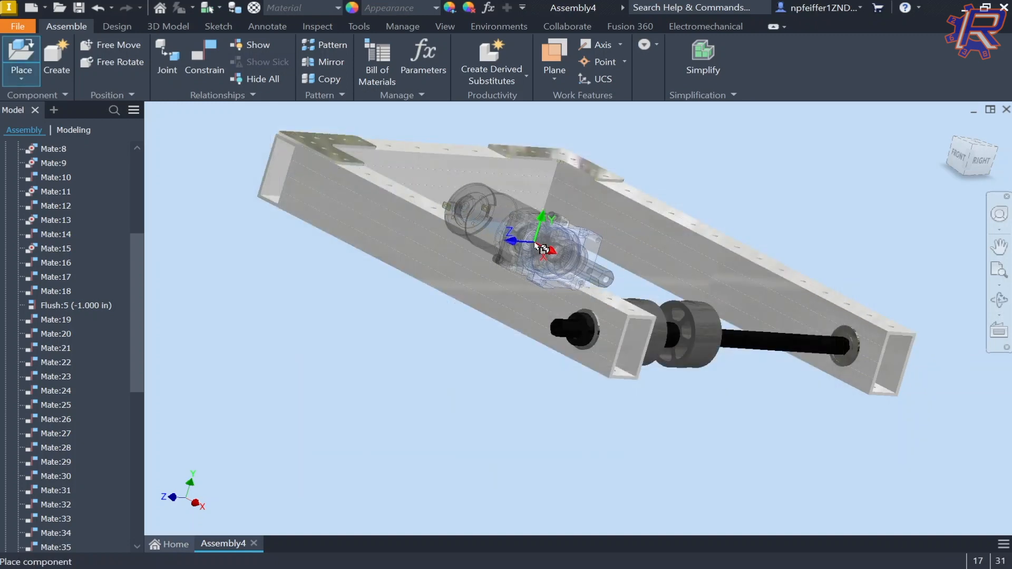
click(290, 233)
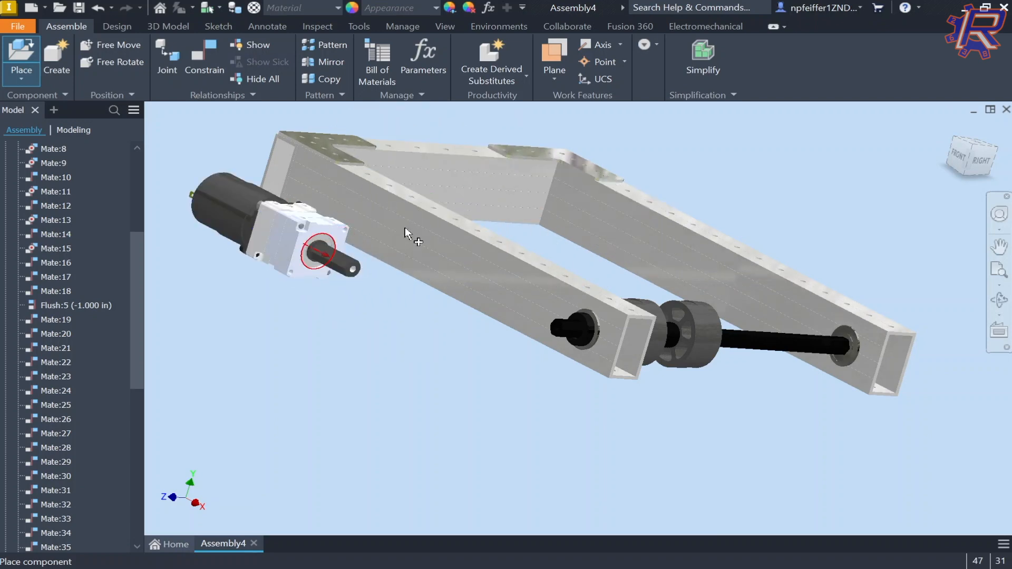
key(Escape)
Move the motor and gearbox assembly from outside the frame to over the side tube farthest from the flex wheels
middle_drag(666, 286, 944, 290)
mouse_move(572, 235)
shift+middle_down()
mouse_move(628, 237)
mouse_move(669, 275)
shift+middle_up()
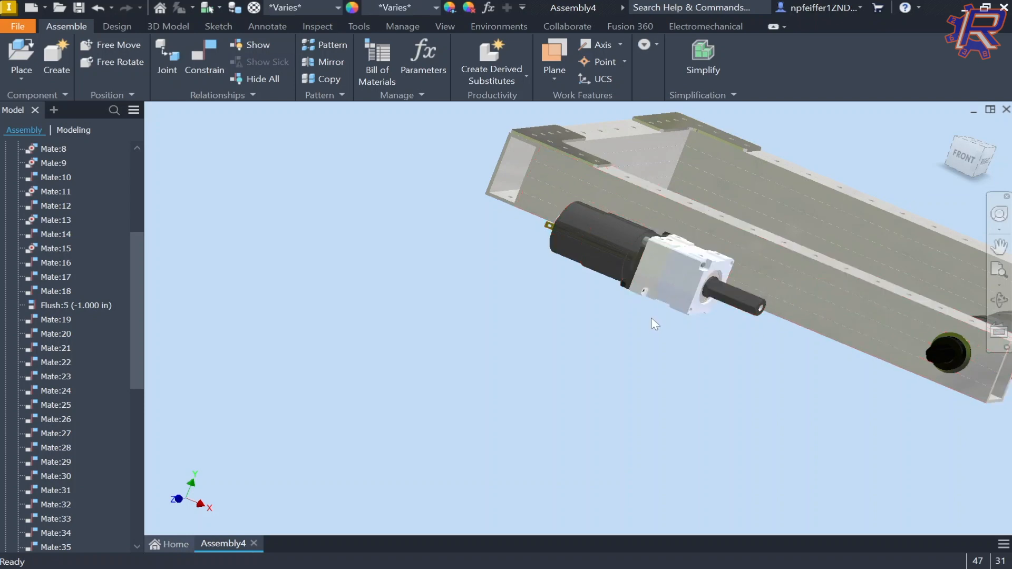
scroll(763, 318, up, 5)
scroll(721, 279, down, 6)
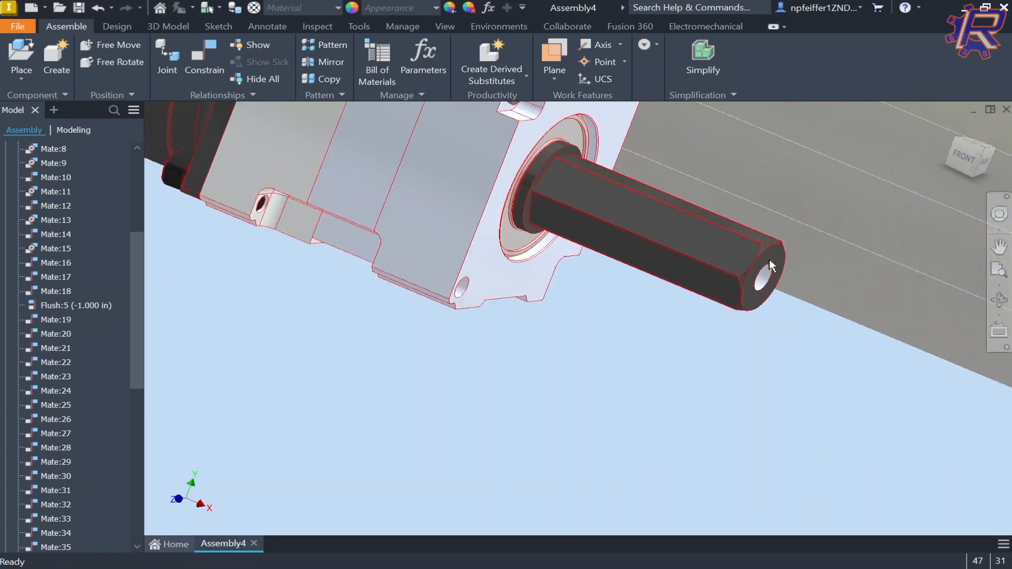
shift+middle_drag(701, 283, 615, 292)
drag(369, 291, 666, 211)
shift+middle_drag(667, 211, 567, 270)
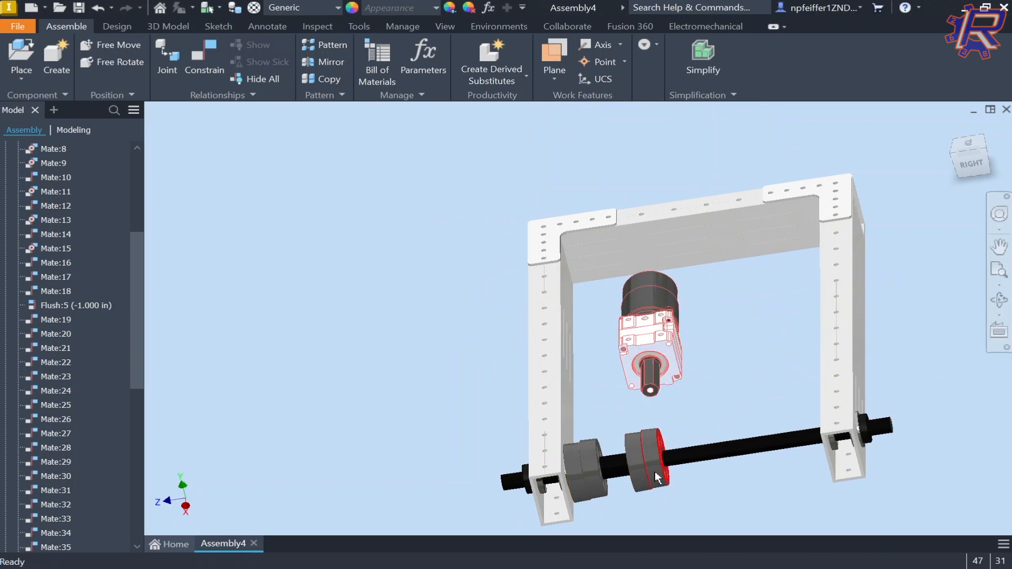
drag(654, 343, 738, 290)
shift+middle_drag(739, 290, 771, 304)
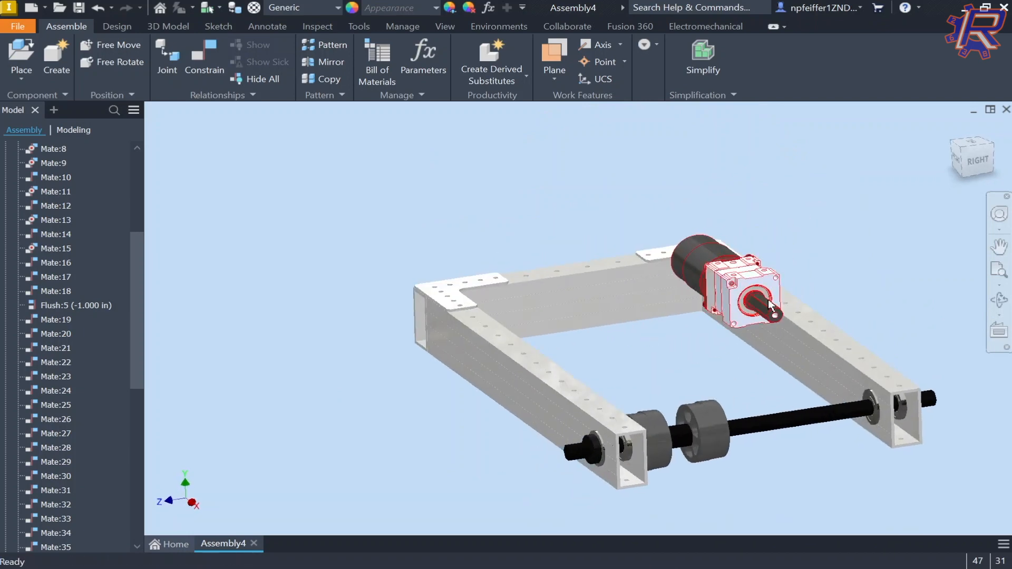
Examine the gearbox's output shaft, the hex shaft and the side tubes from several angles
scroll(771, 304, up, 5)
scroll(759, 338, down, 8)
scroll(749, 426, up, 8)
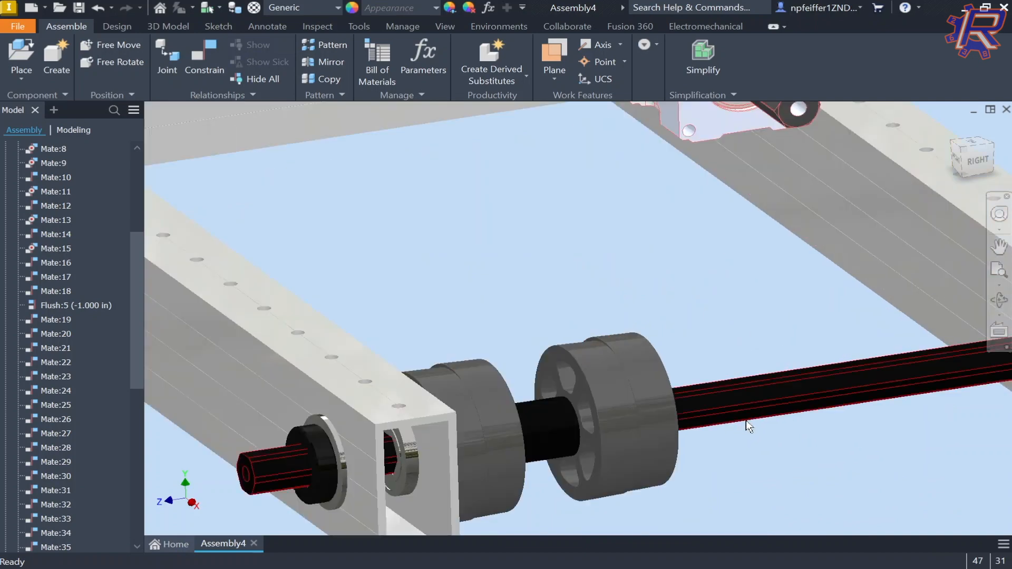
click(734, 414)
scroll(669, 242, down, 3)
scroll(734, 174, up, 5)
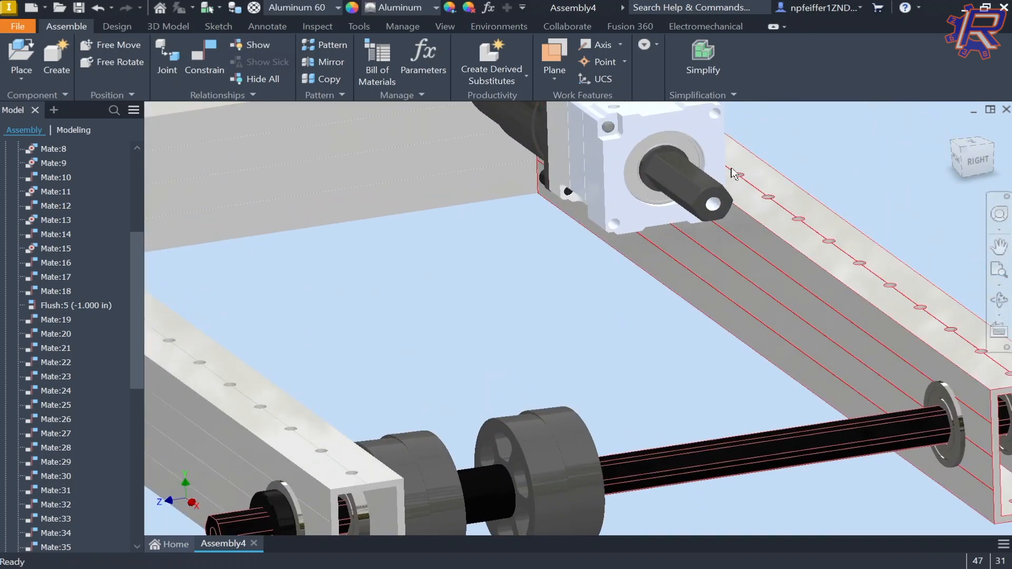
scroll(667, 258, down, 4)
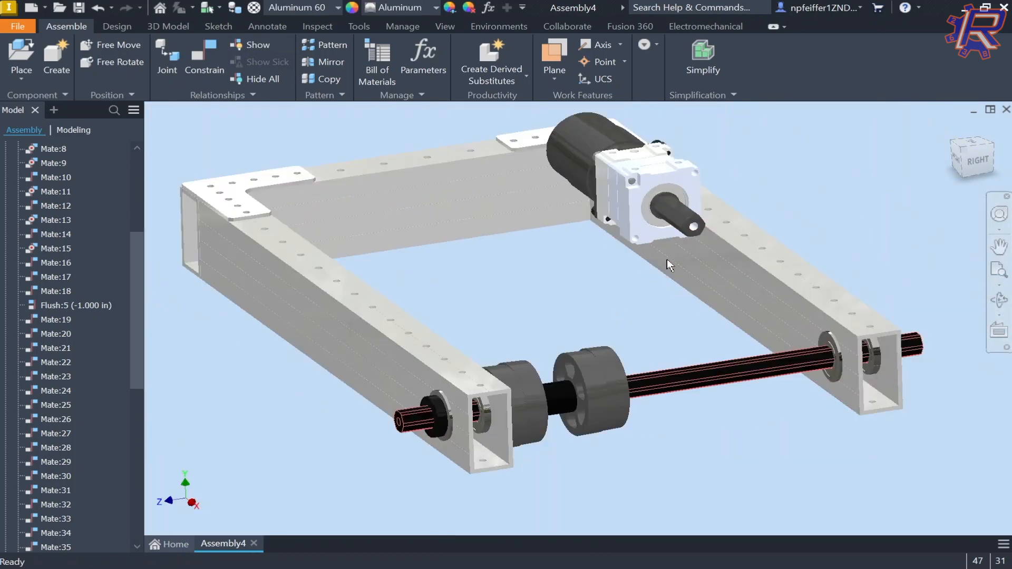
shift+middle_drag(667, 258, 702, 236)
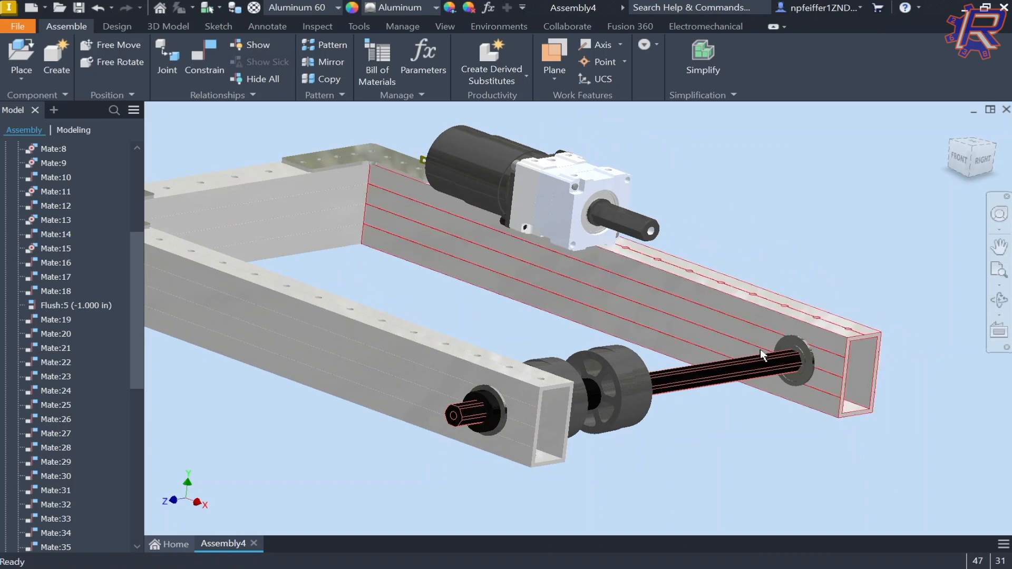
scroll(612, 208, up, 5)
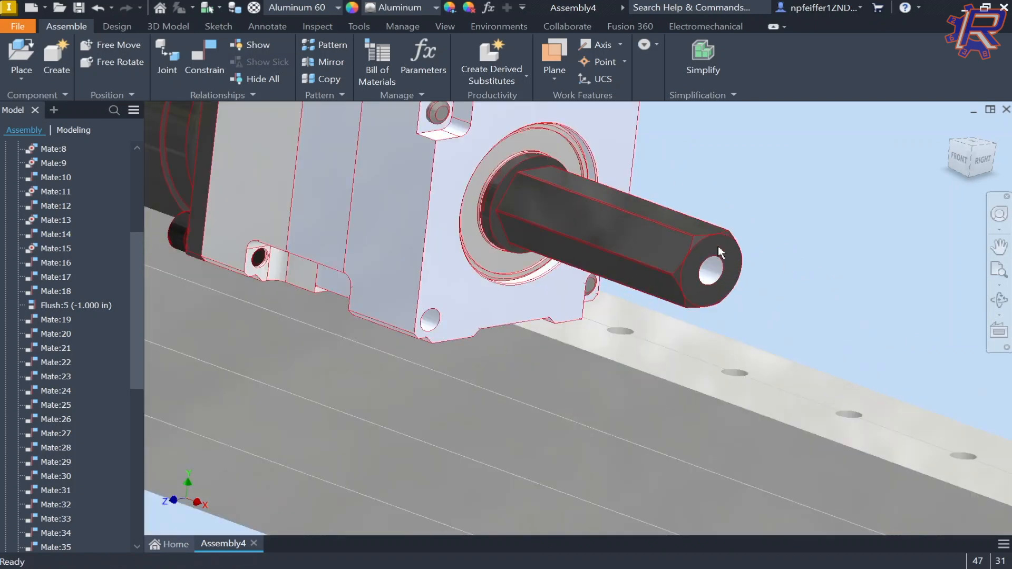
scroll(685, 242, down, 7)
scroll(422, 249, up, 4)
scroll(475, 227, down, 5)
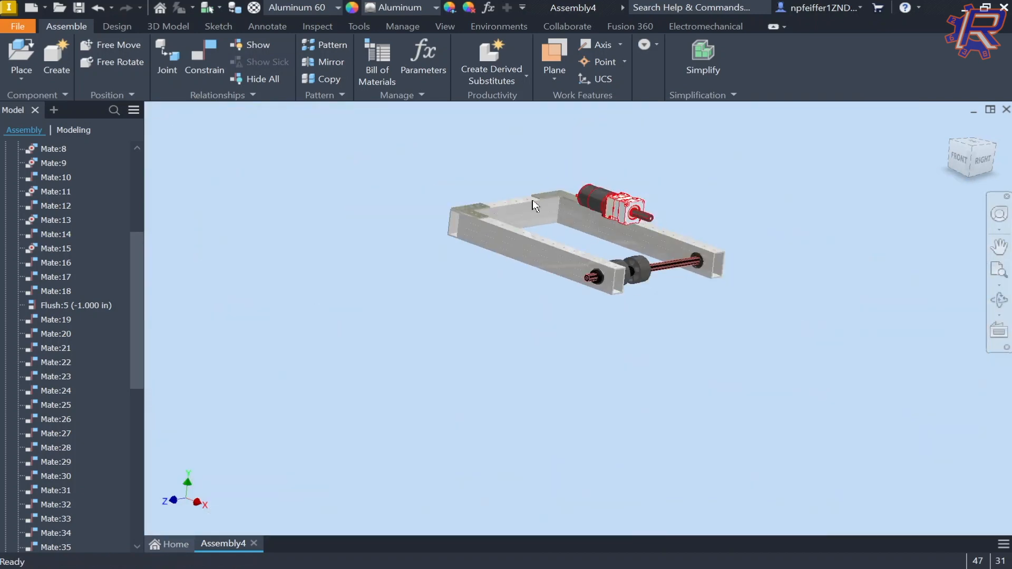
shift+middle_drag(534, 204, 670, 226)
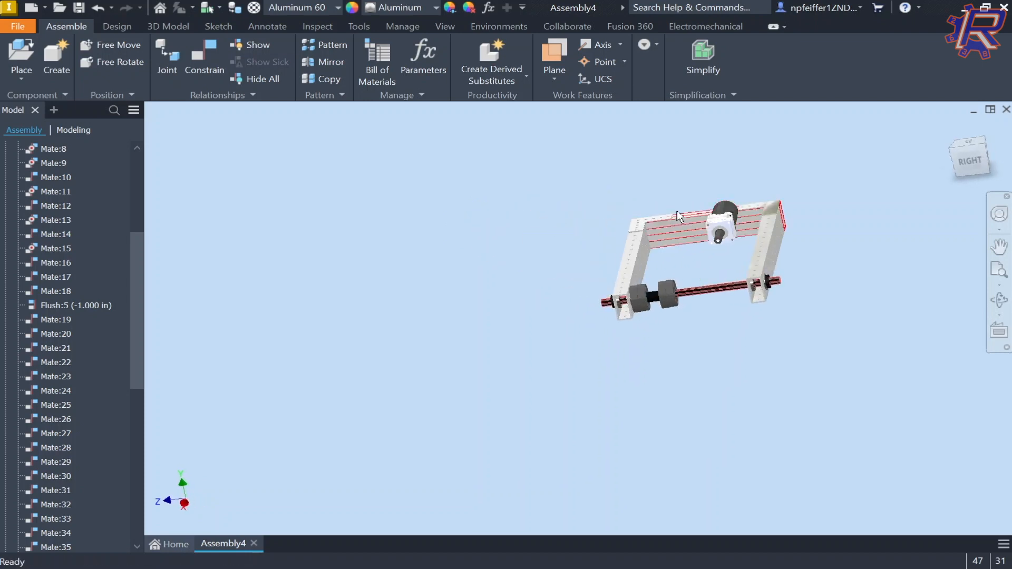
scroll(676, 213, up, 6)
shift+middle_drag(478, 388, 466, 359)
scroll(466, 353, down, 2)
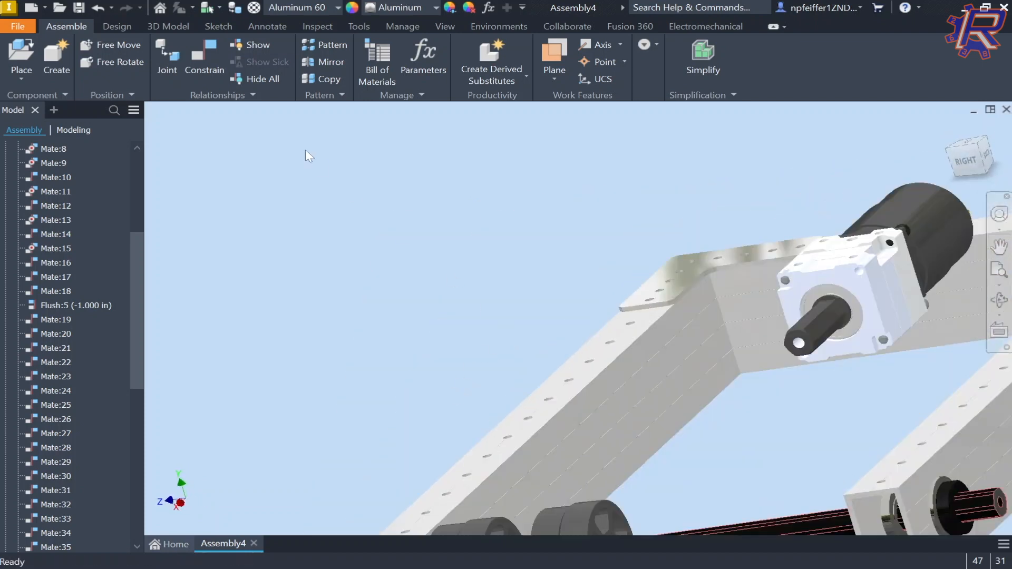
scroll(452, 282, down, 5)
shift+middle_drag(451, 282, 572, 291)
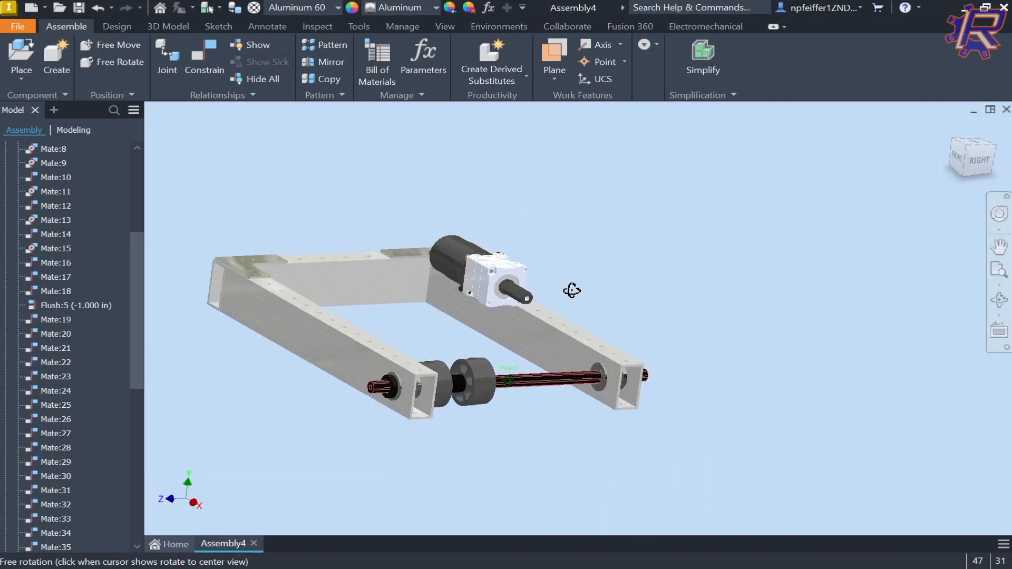
Open the side tube part nearest the flex wheels and start a 2D sketch on its wide outer face
right_click(309, 344)
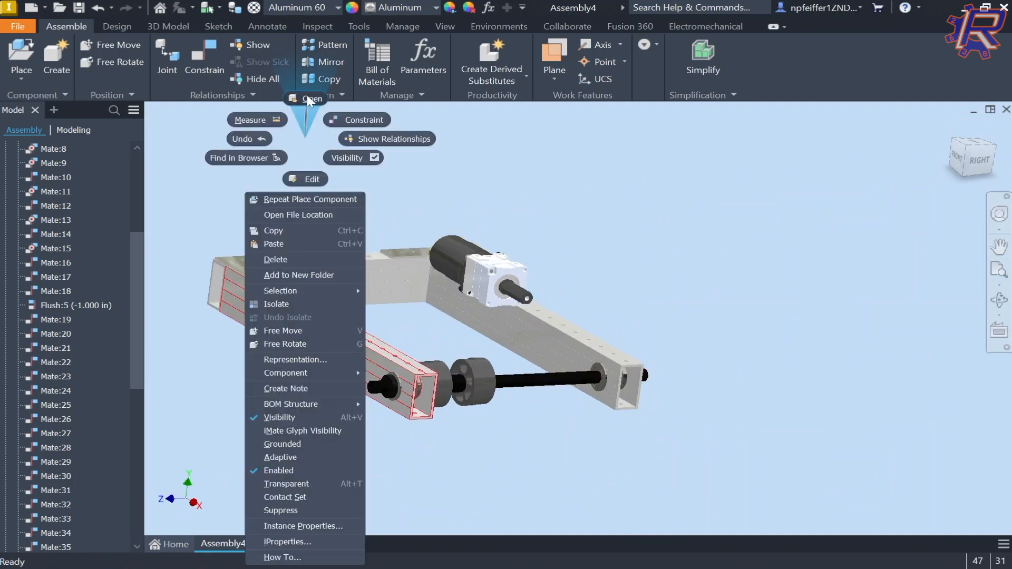
click(311, 98)
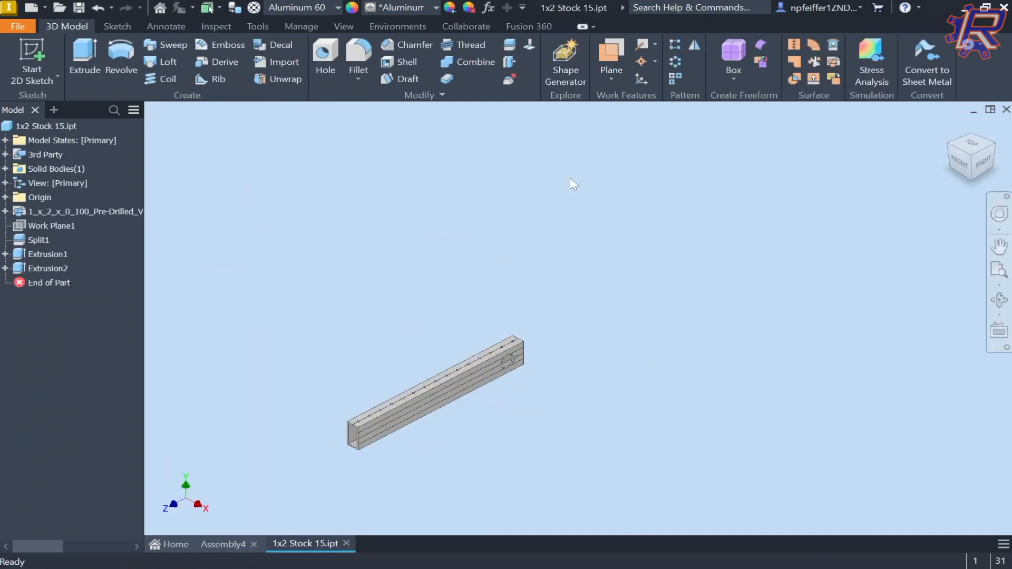
scroll(354, 433, up, 5)
scroll(377, 379, down, 4)
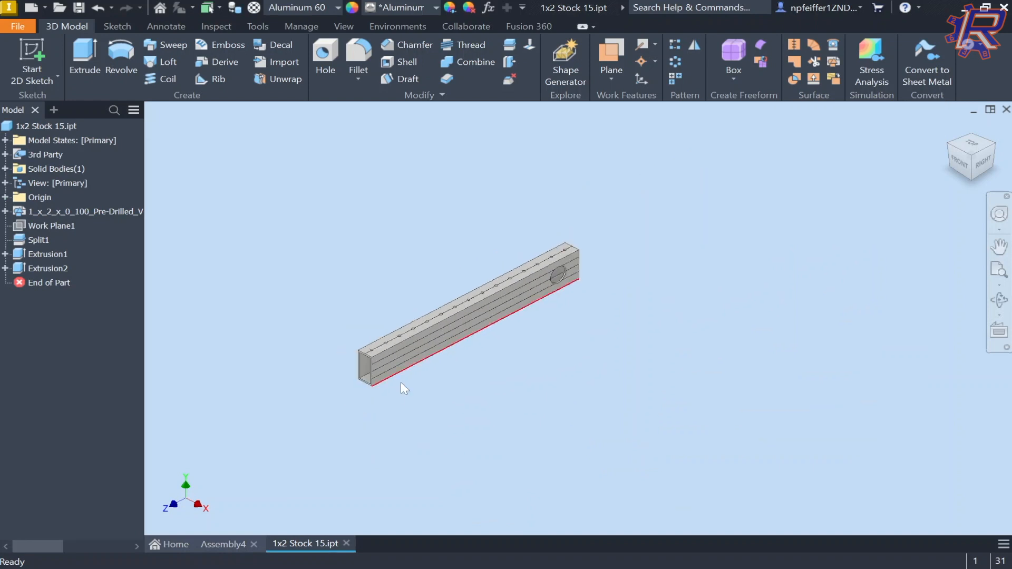
scroll(401, 382, up, 5)
click(32, 59)
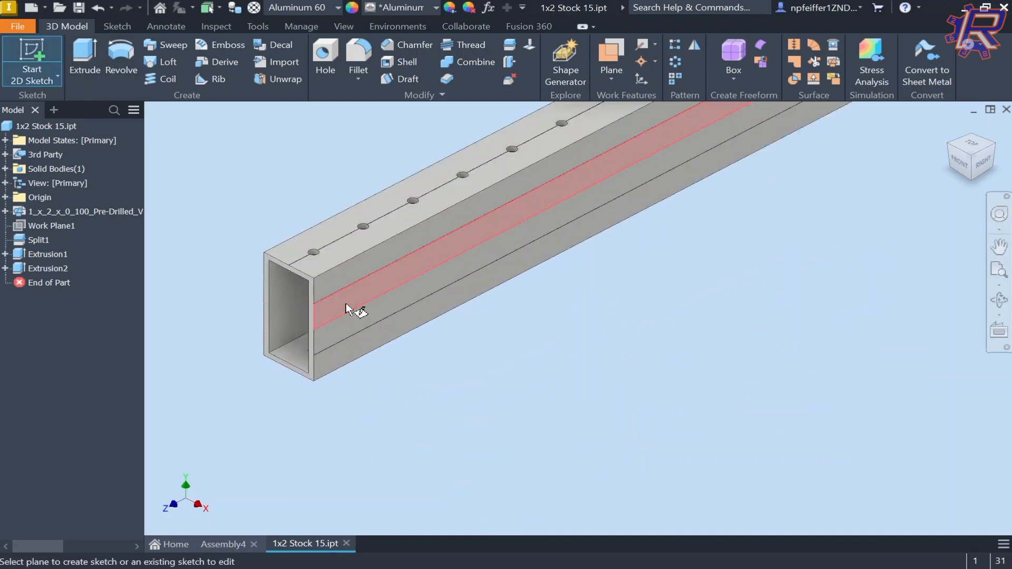
click(347, 309)
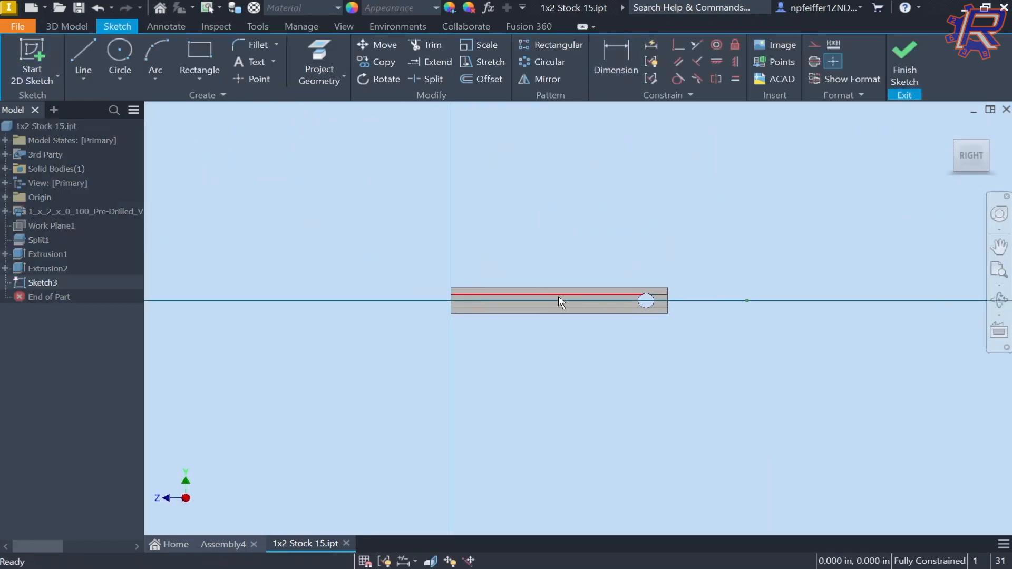
Sketch a 0.625 in diameter circle on the face's centreline near the tube end opposite the bearing hole
scroll(464, 311, up, 8)
click(119, 53)
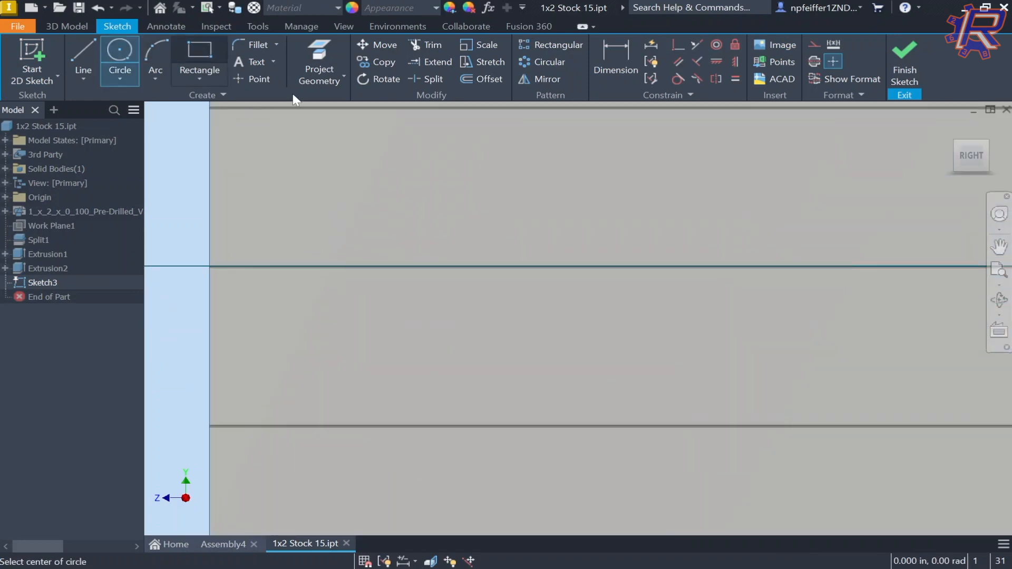
scroll(537, 266, down, 3)
scroll(520, 253, up, 2)
scroll(519, 224, down, 1)
scroll(506, 217, up, 2)
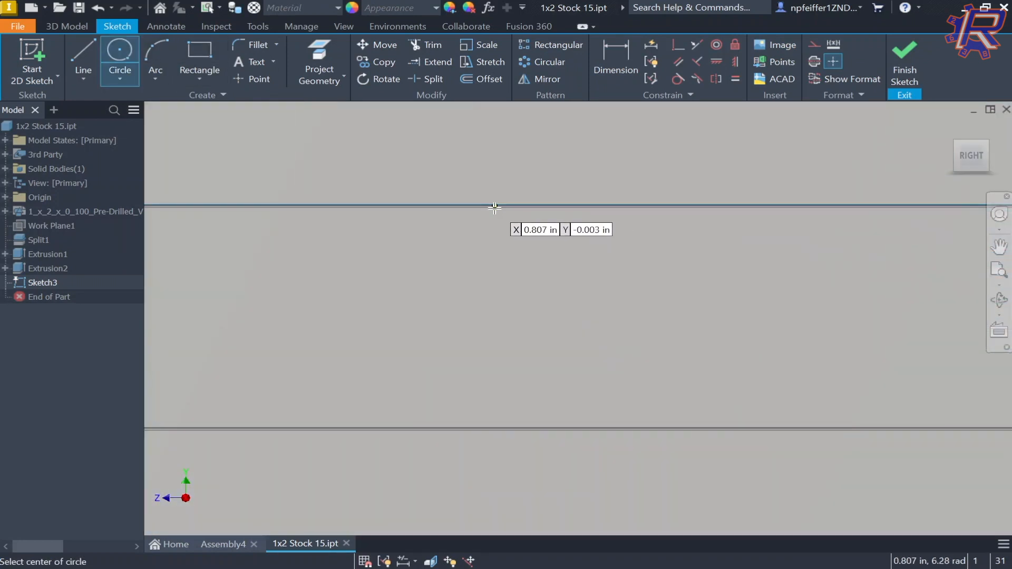
scroll(464, 175, up, 2)
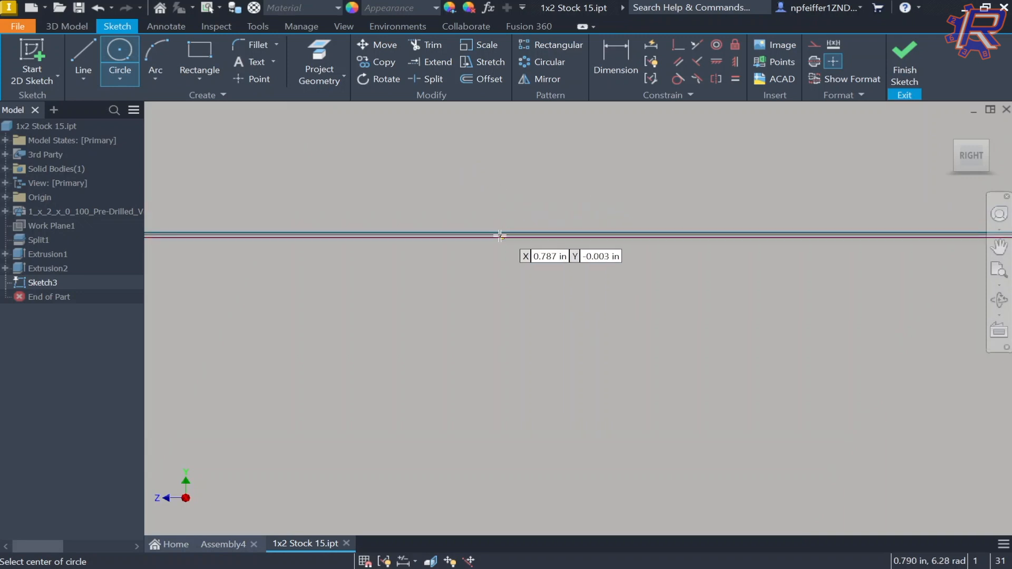
scroll(496, 232, up, 3)
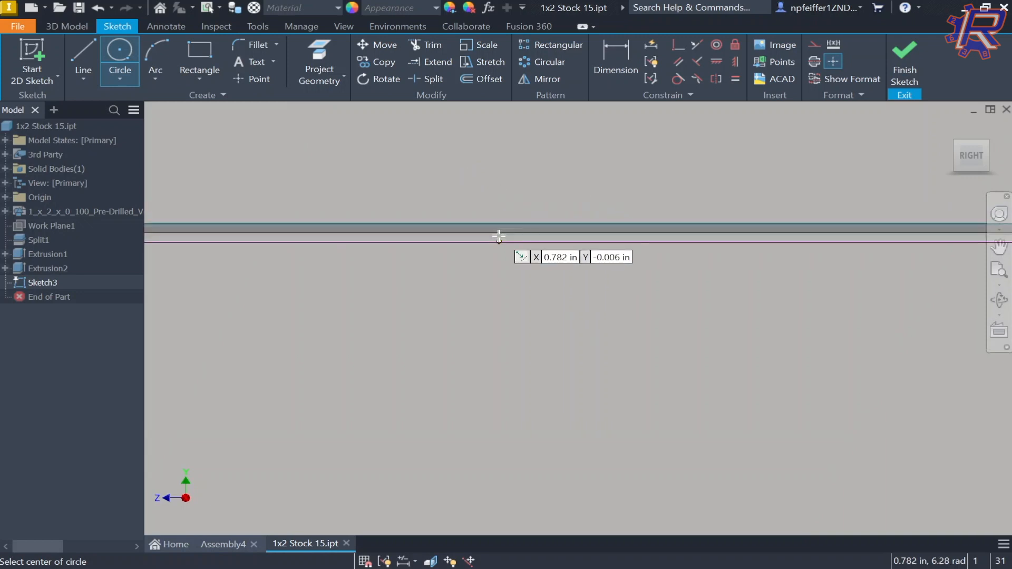
click(470, 232)
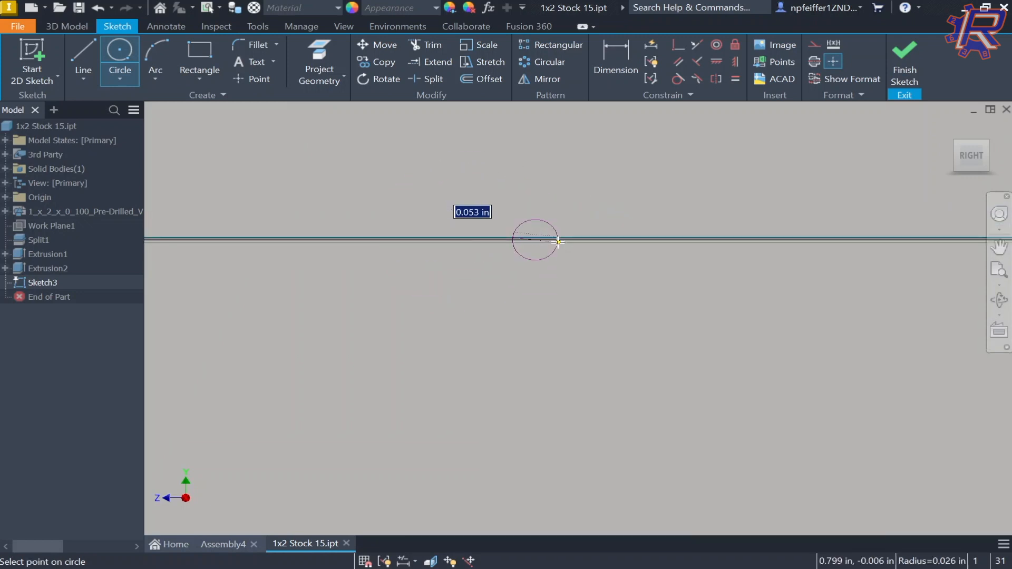
scroll(561, 244, down, 3)
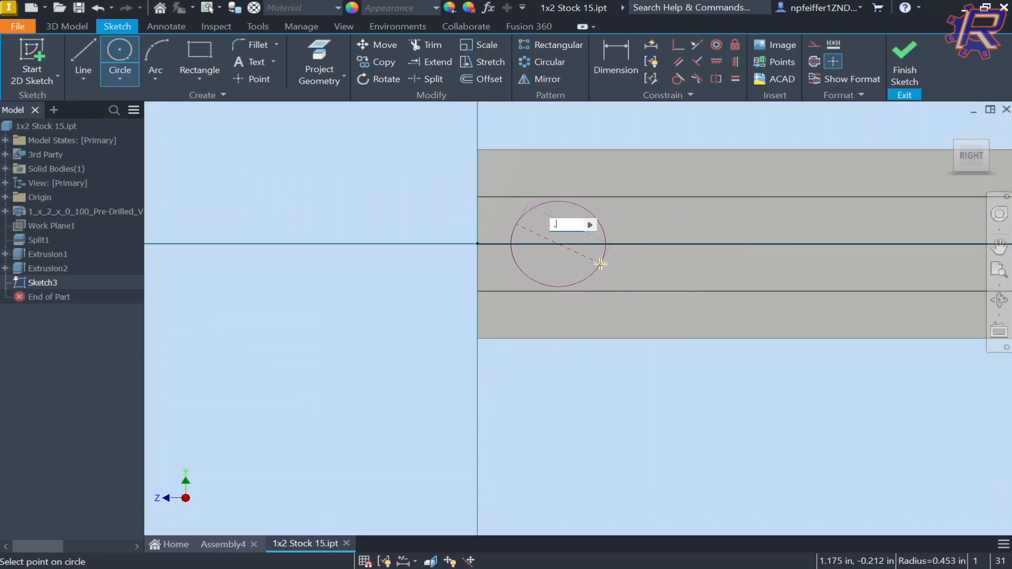
key(Return)
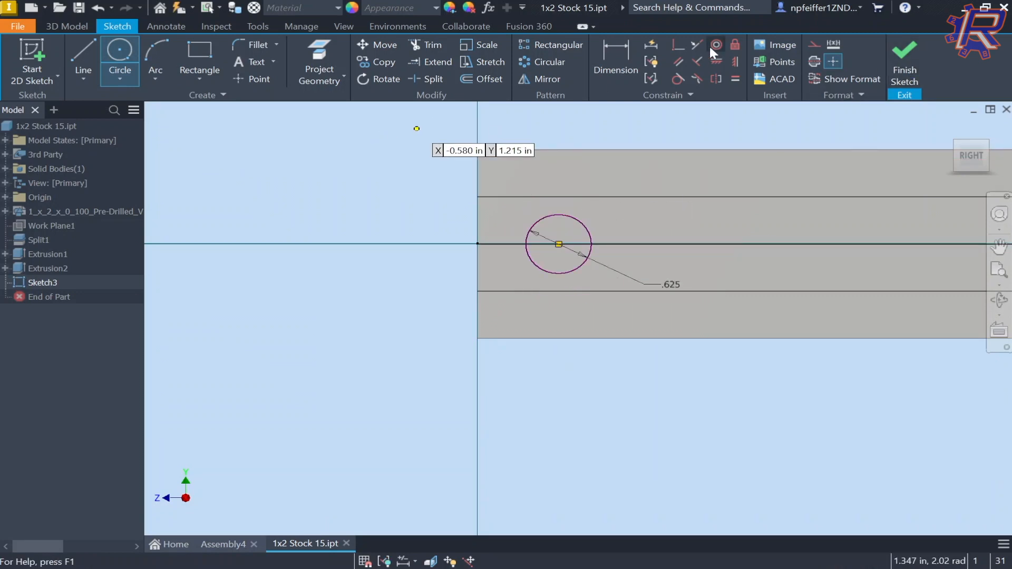
Dimension the circle's centre 3.000 in from the near end of the tube
click(629, 65)
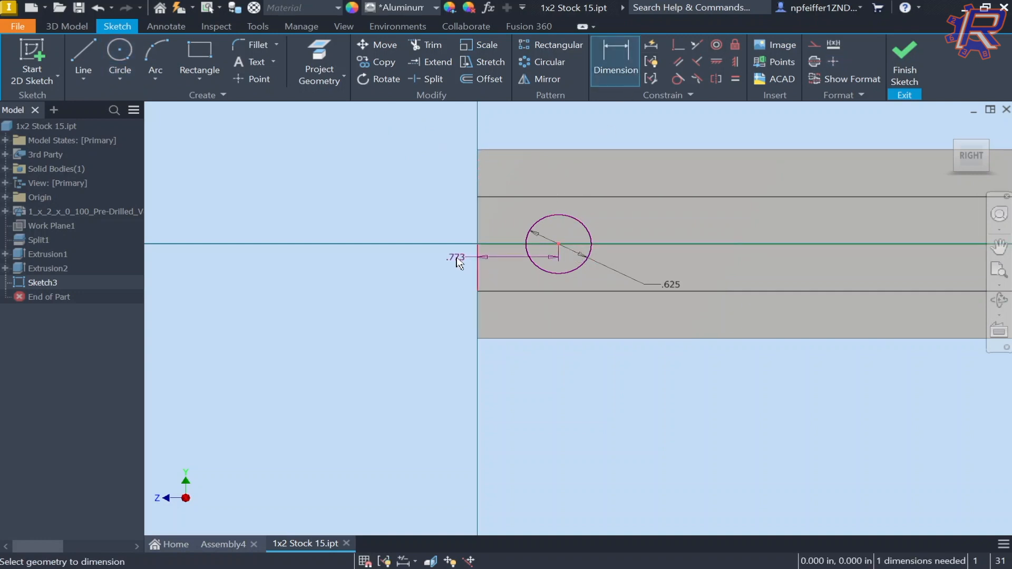
click(459, 262)
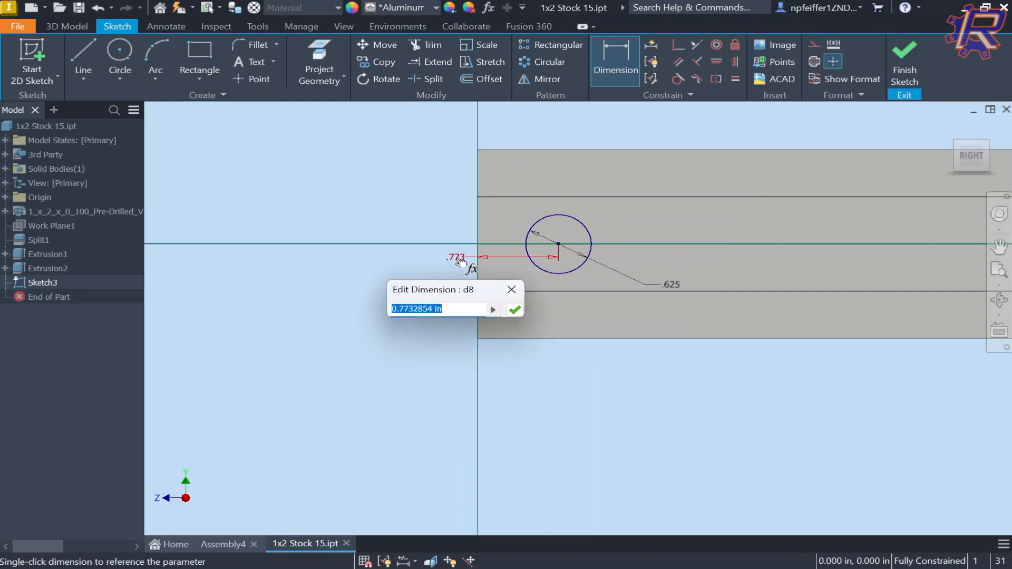
key(Return)
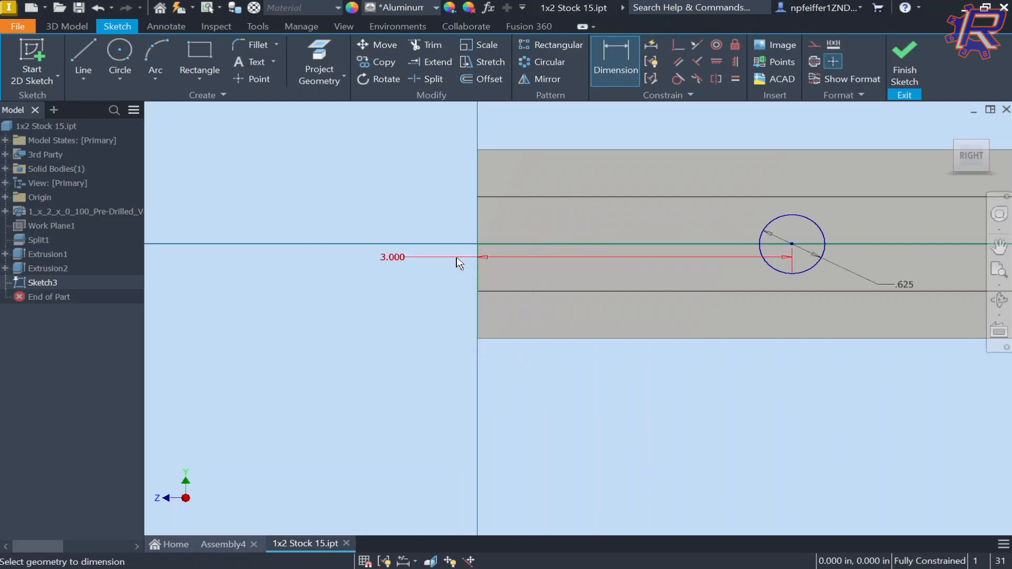
Finish the sketch and extrude both halves of the circle as a 1 in cut into the tube
click(905, 58)
key(e)
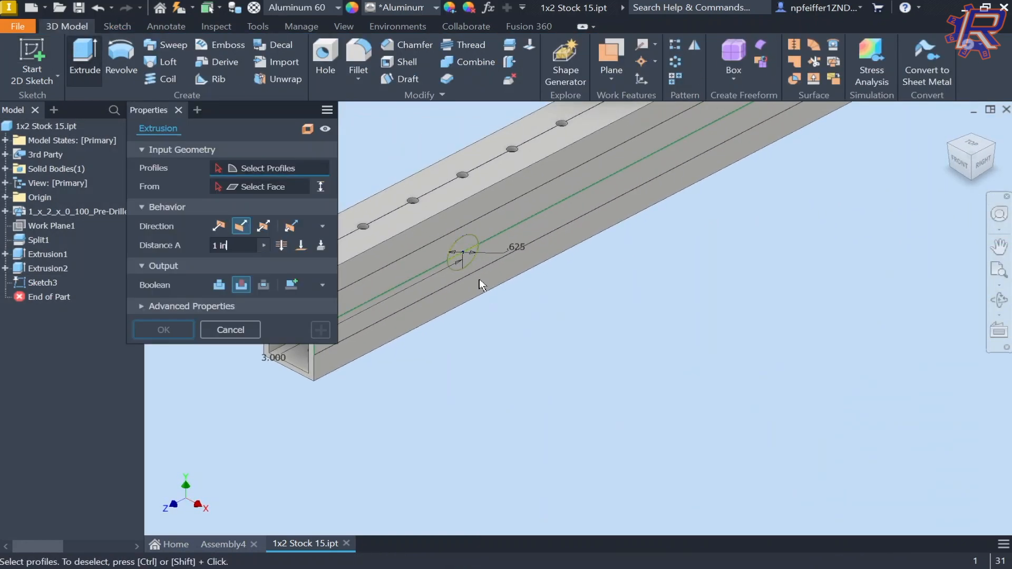
click(465, 247)
shift+middle_drag(536, 300, 512, 257)
scroll(461, 285, up, 5)
click(434, 280)
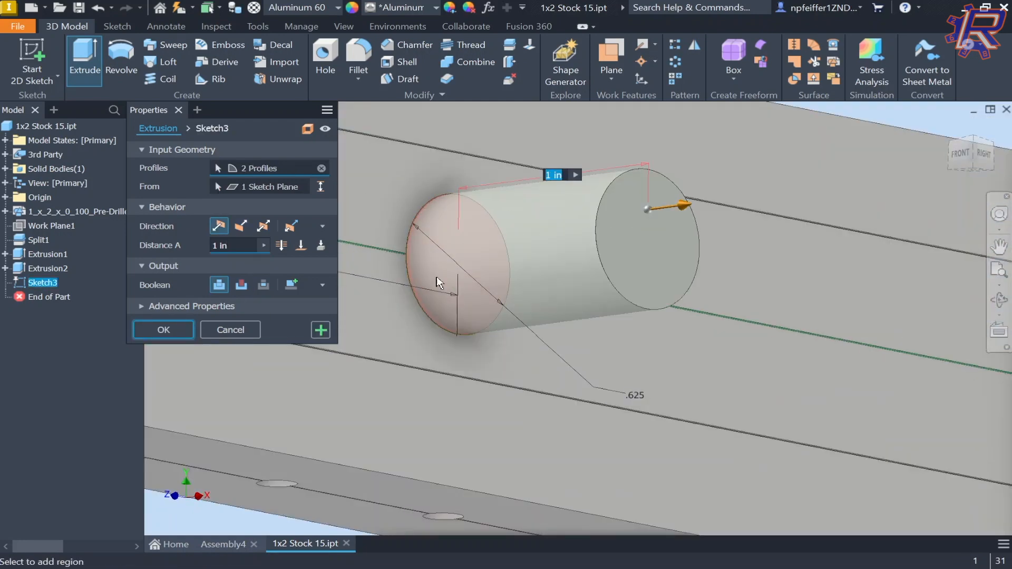
scroll(369, 296, down, 3)
click(244, 226)
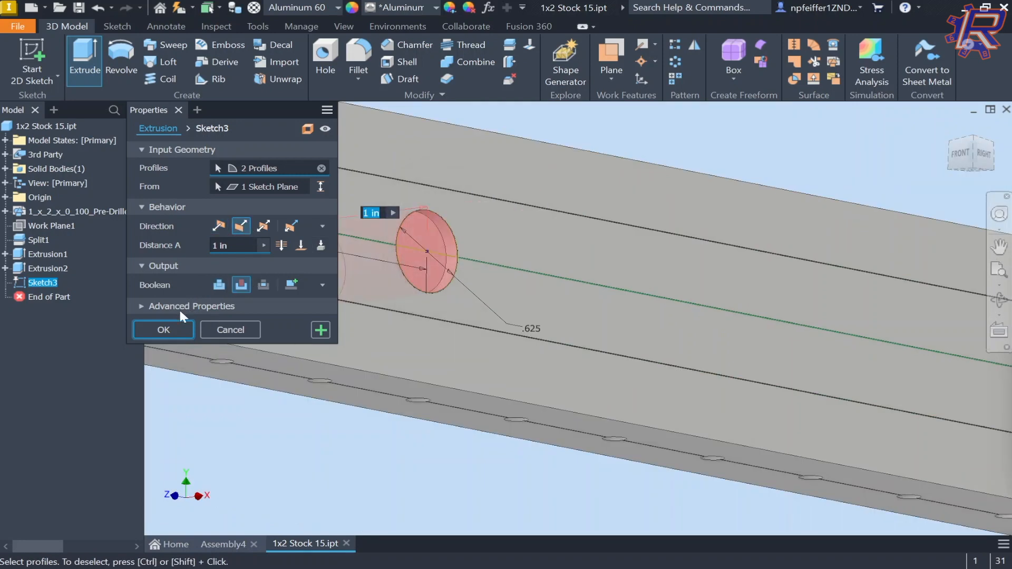
click(179, 329)
Check the new holes in Assembly4's side tubes and close the 1x2 Stock 15.ipt part
click(233, 546)
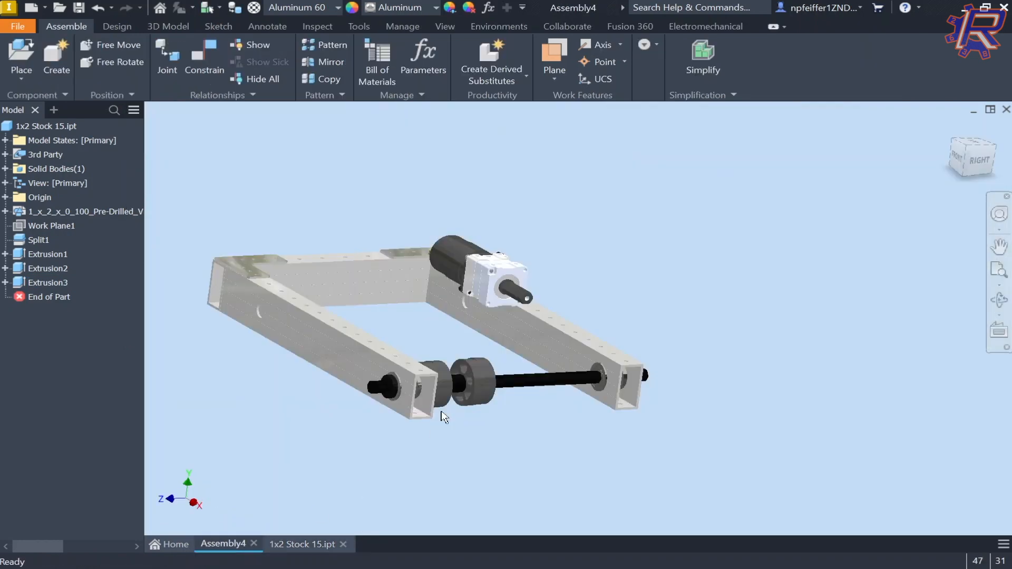
shift+middle_drag(236, 301, 269, 291)
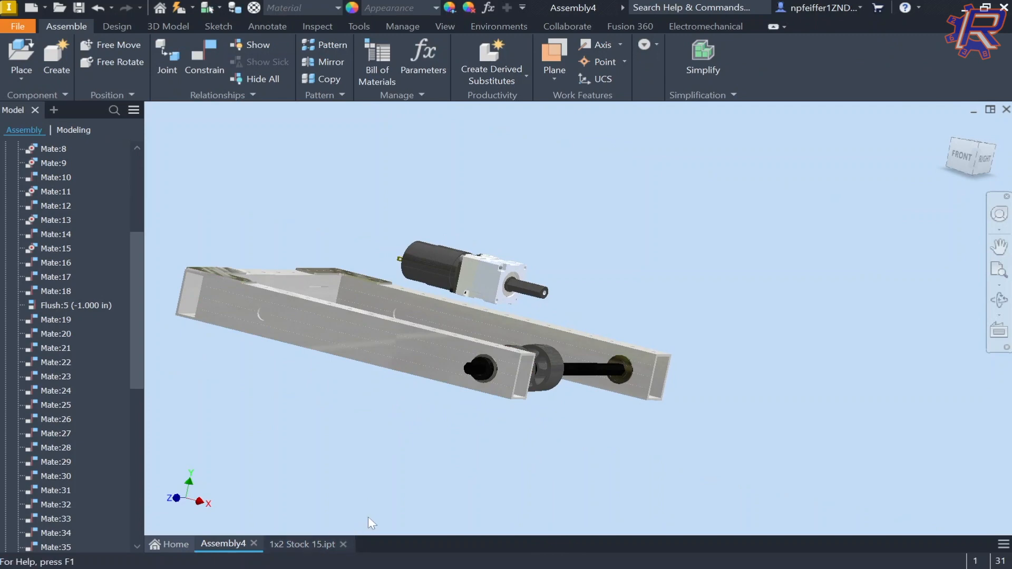
click(303, 545)
click(342, 546)
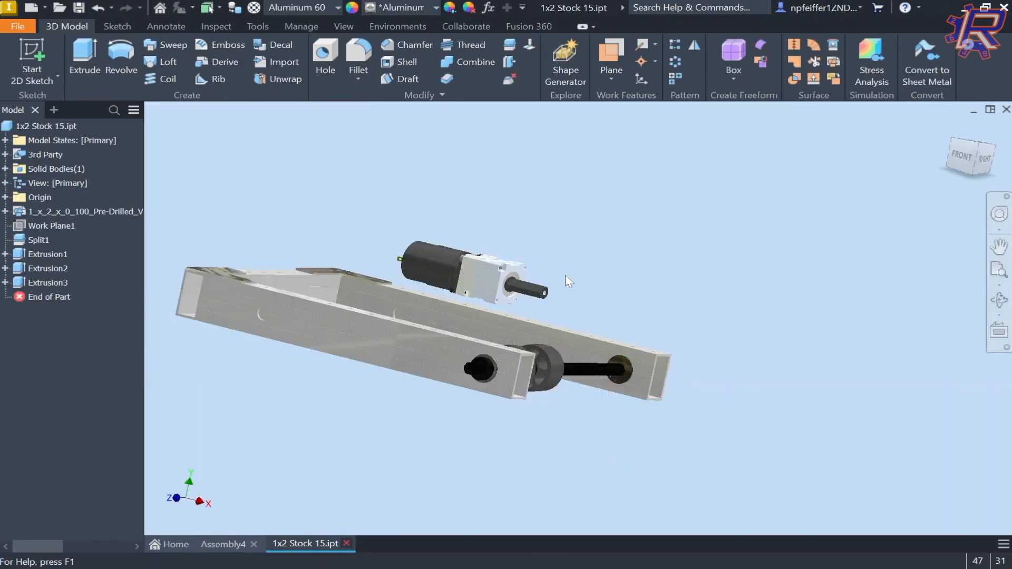
Mate the bore axis of the gearbox's hex output shaft to the axis of the new side tube hole
shift+middle_drag(419, 291, 334, 299)
key(c)
scroll(468, 305, up, 9)
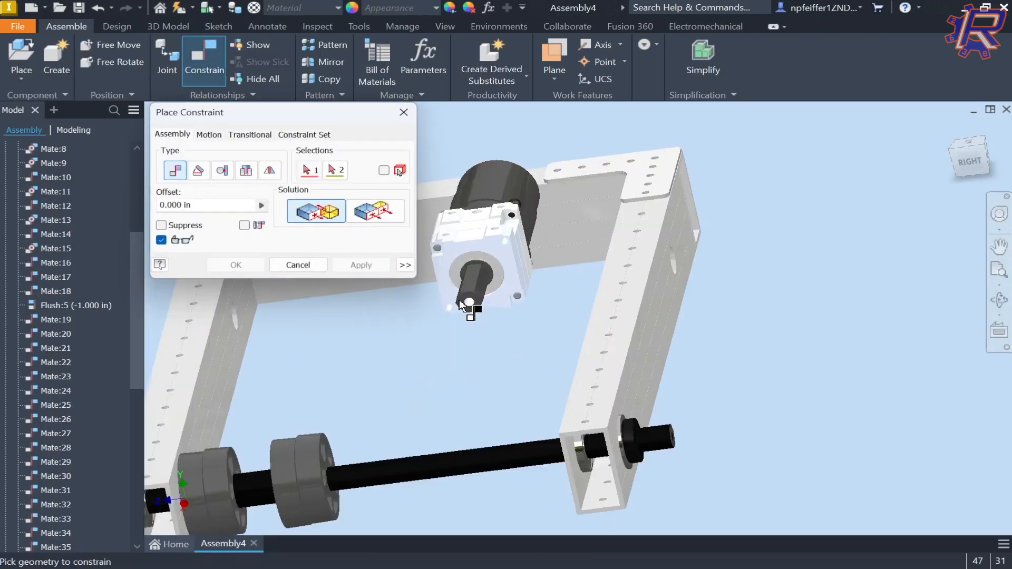
scroll(551, 305, down, 7)
middle_drag(465, 301, 449, 287)
shift+middle_drag(601, 320, 557, 307)
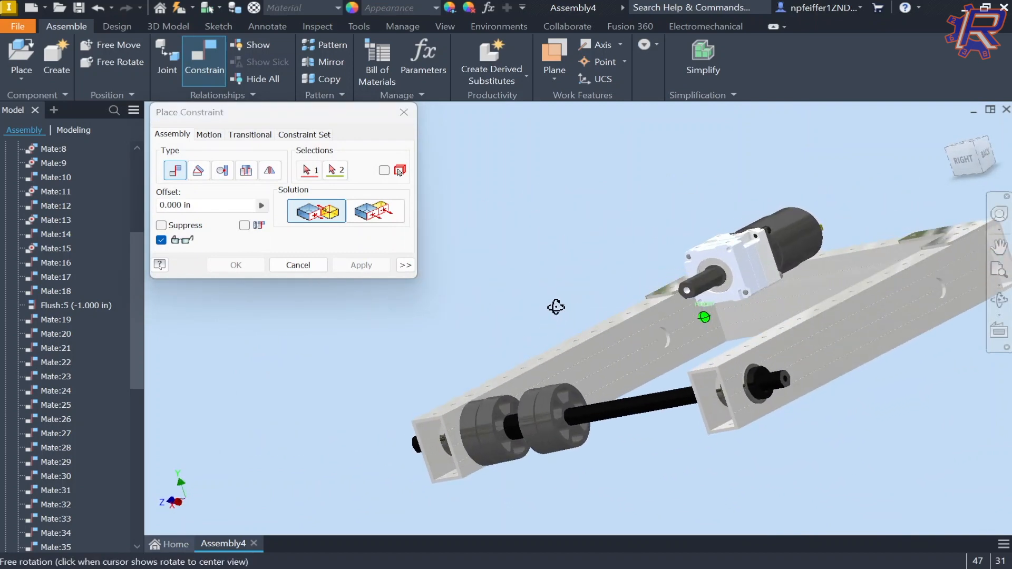
scroll(649, 334, up, 8)
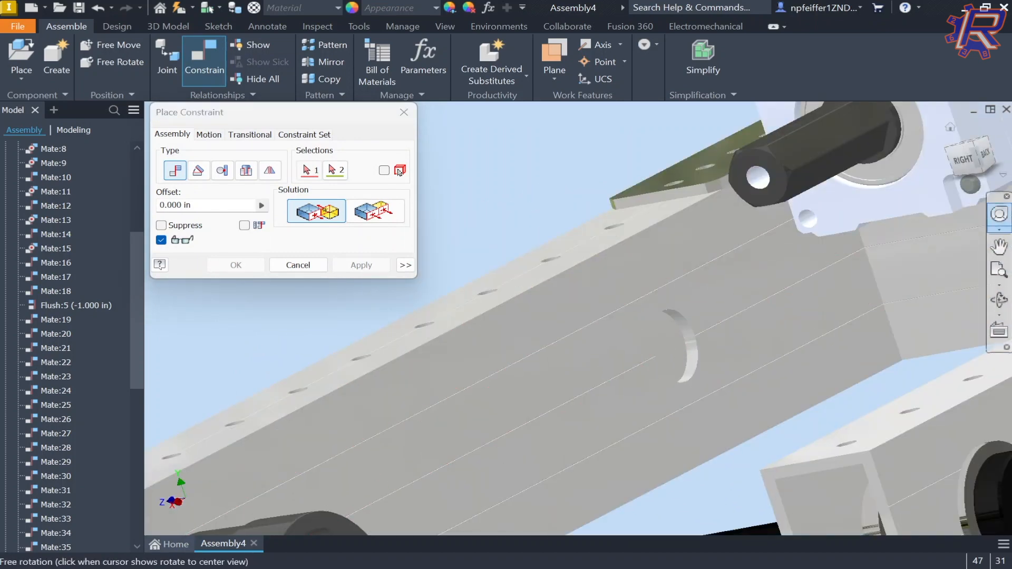
scroll(816, 220, down, 5)
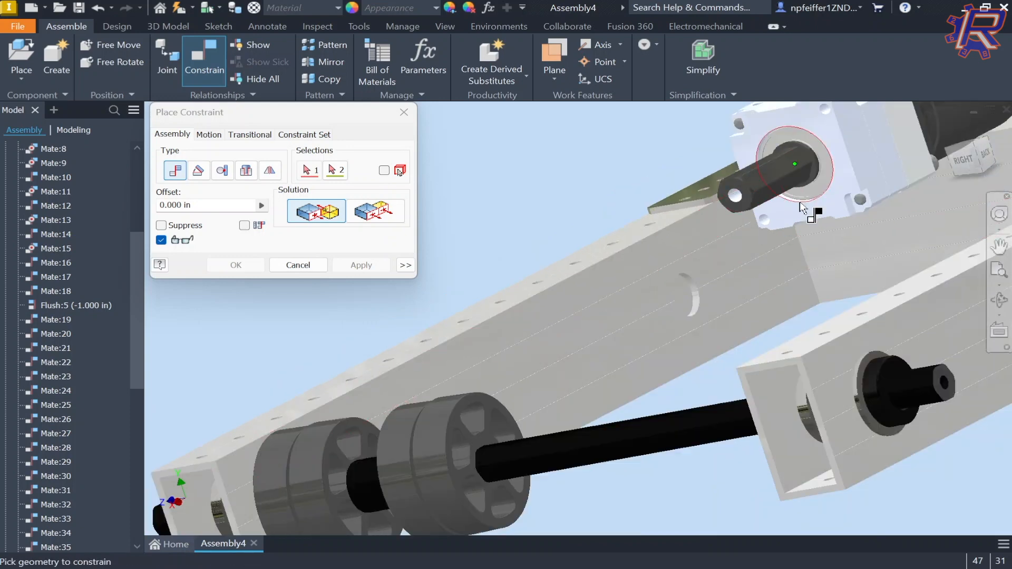
scroll(791, 207, up, 5)
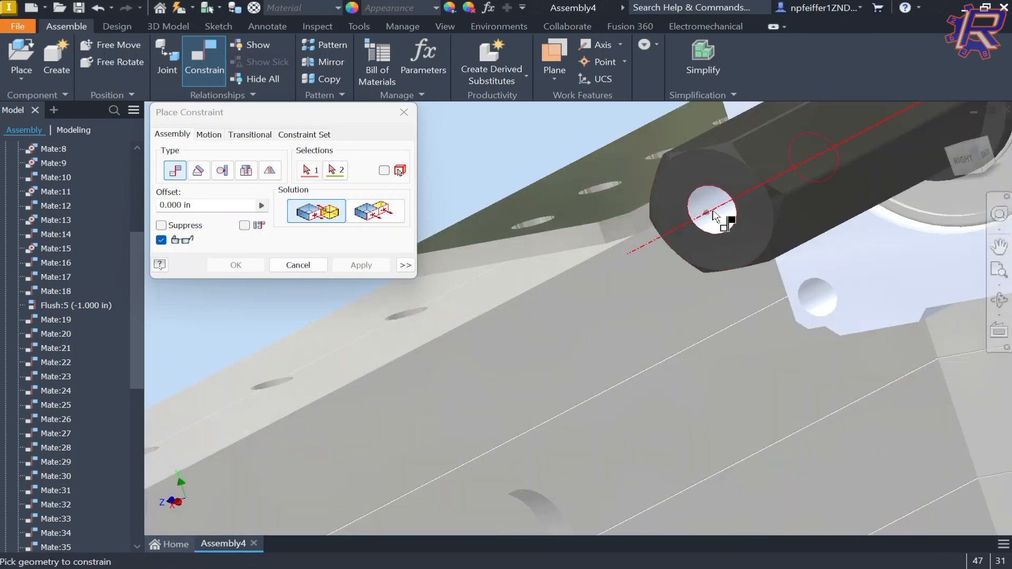
click(709, 214)
scroll(685, 251, down, 4)
scroll(663, 340, up, 6)
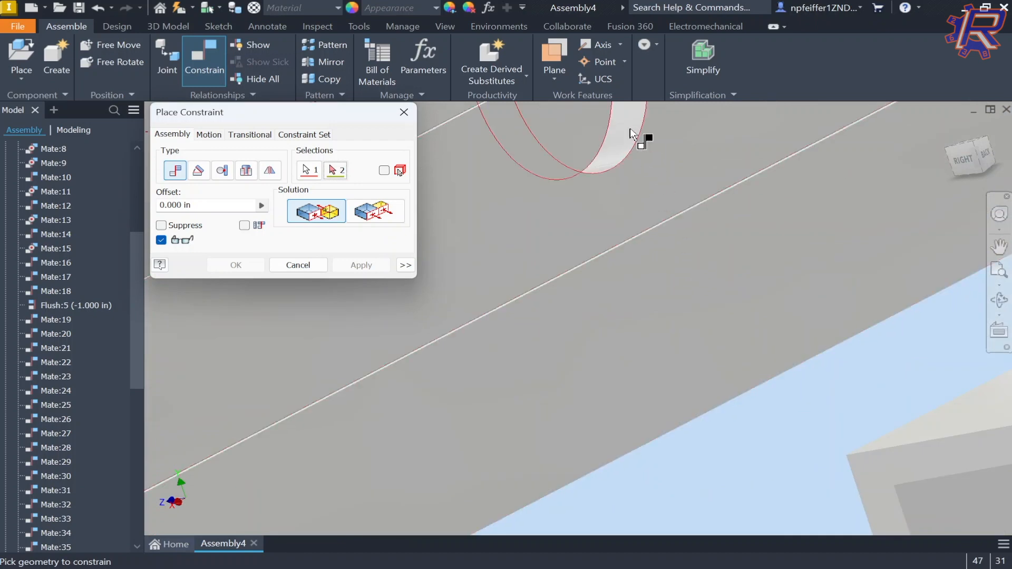
click(629, 128)
scroll(629, 131, down, 5)
middle_drag(623, 248, 561, 229)
scroll(542, 373, up, 3)
scroll(561, 228, down, 5)
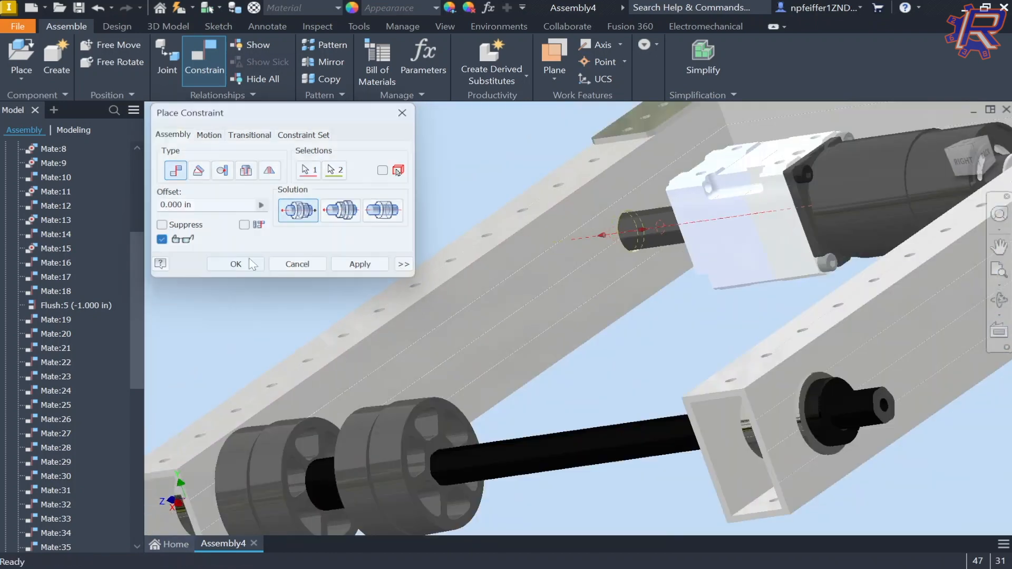
Mate the gearbox's front face to the inner face of the side tube with a 0.000 in offset
shift+middle_drag(663, 190, 596, 232)
scroll(739, 288, up, 2)
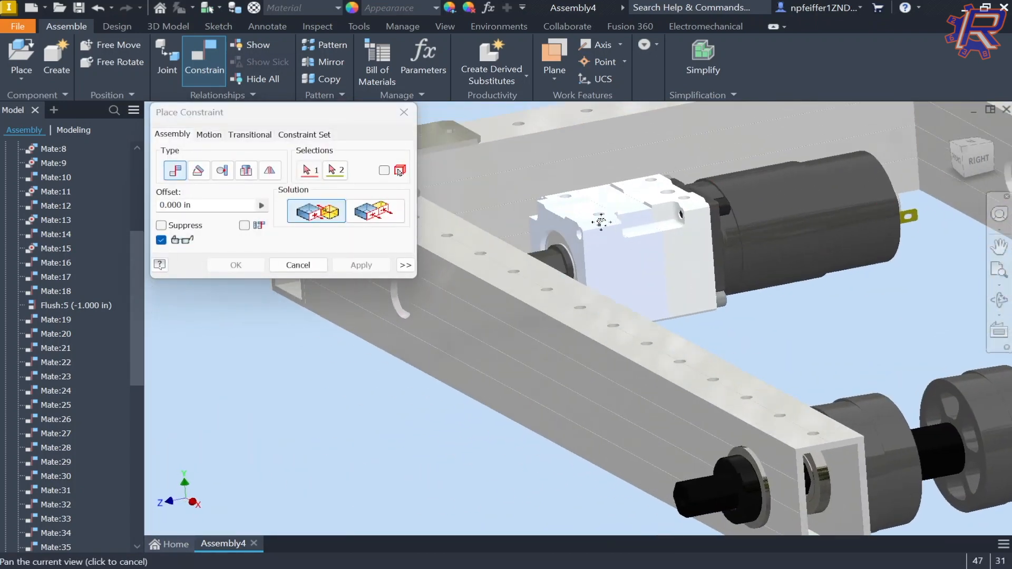
scroll(595, 232, up, 3)
scroll(595, 232, up, 2)
scroll(561, 236, down, 5)
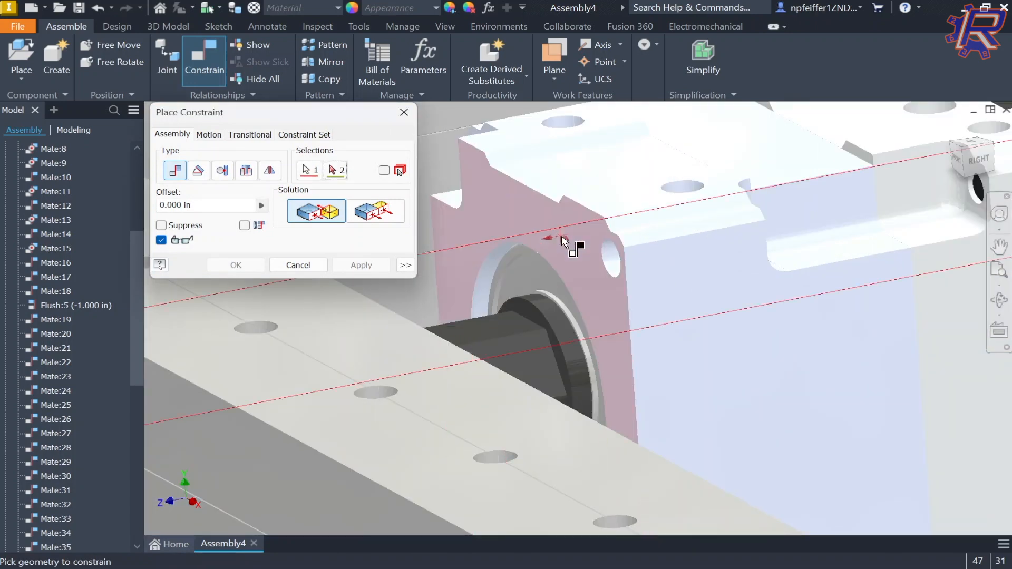
shift+middle_drag(635, 277, 665, 289)
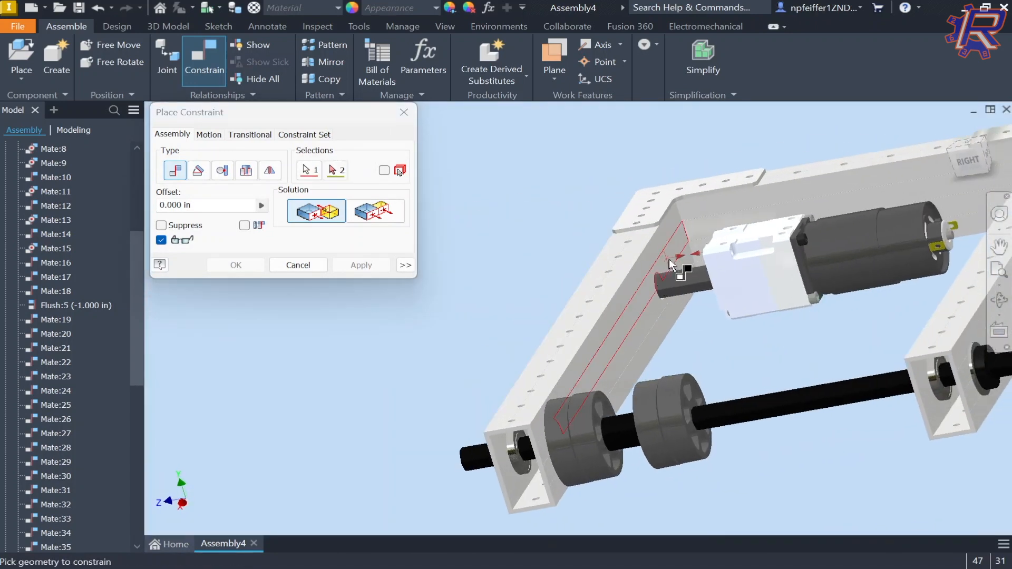
scroll(670, 262, up, 4)
click(603, 264)
scroll(604, 265, up, 8)
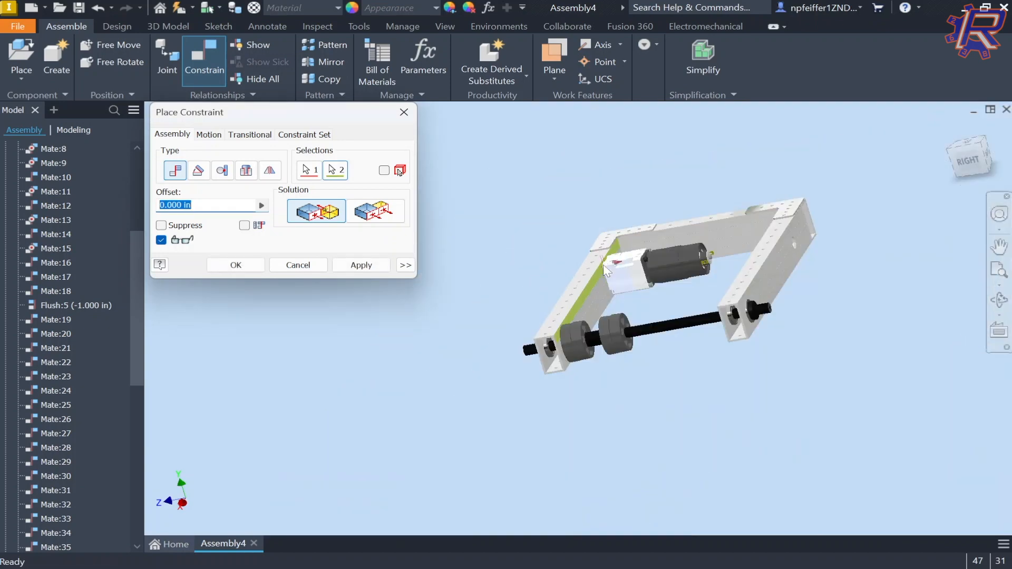
shift+middle_drag(607, 267, 644, 278)
click(242, 264)
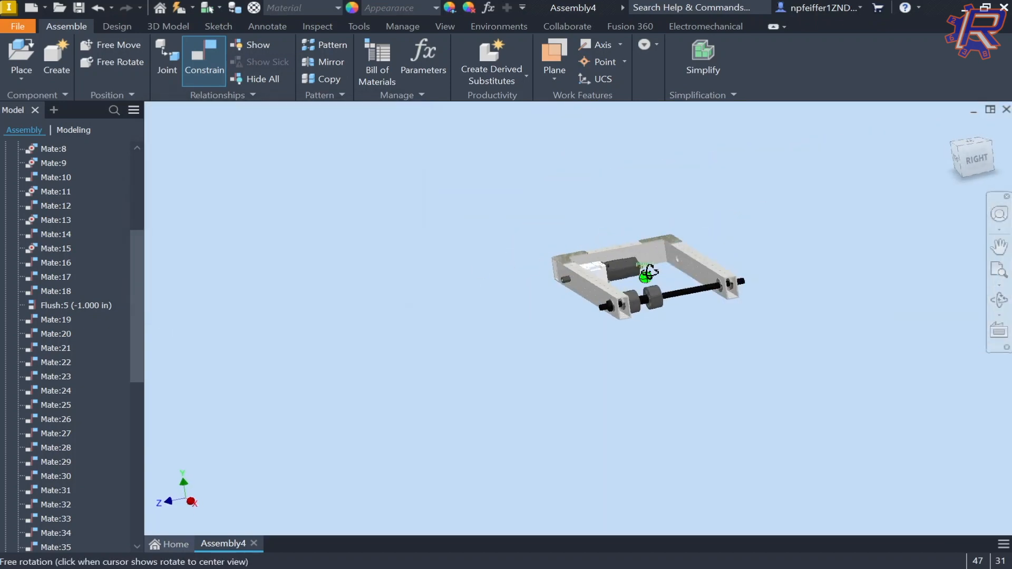
Examine how the gearbox output shaft passes through the side tube beside the bearing-mounted hex shaft
scroll(645, 244, down, 6)
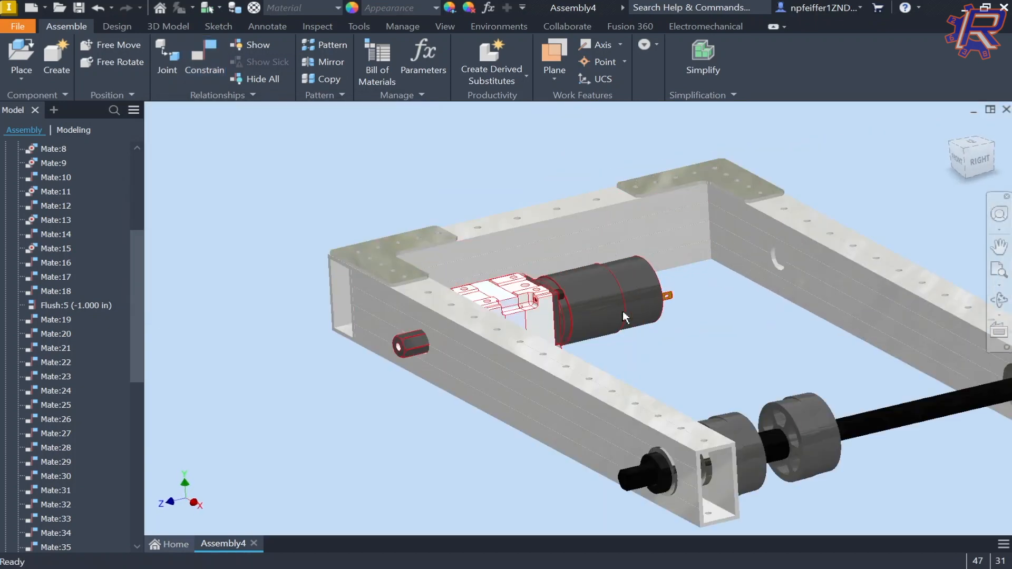
scroll(389, 371, down, 8)
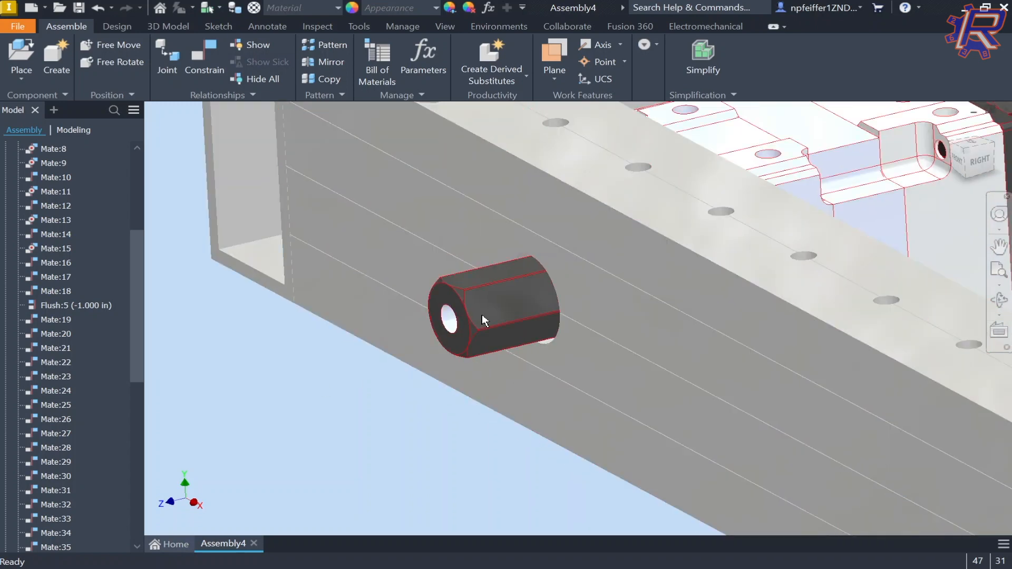
scroll(485, 325, up, 8)
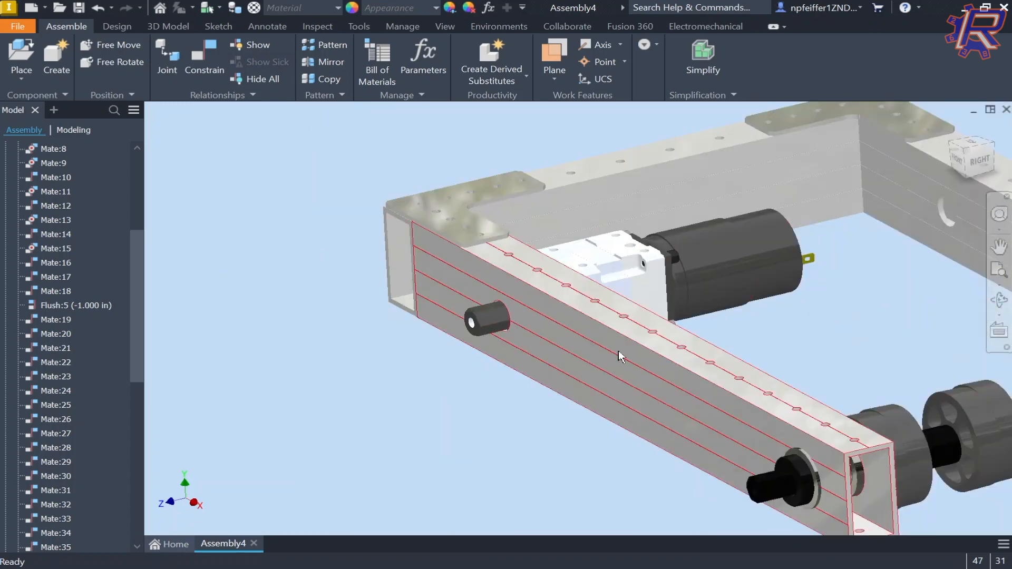
scroll(489, 330, up, 3)
scroll(447, 293, down, 6)
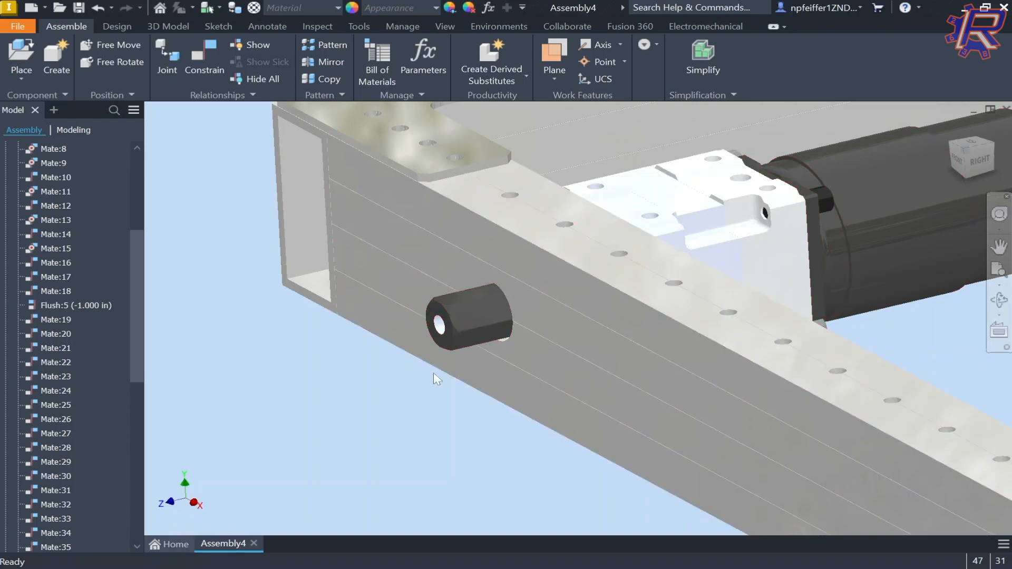
scroll(493, 308, up, 8)
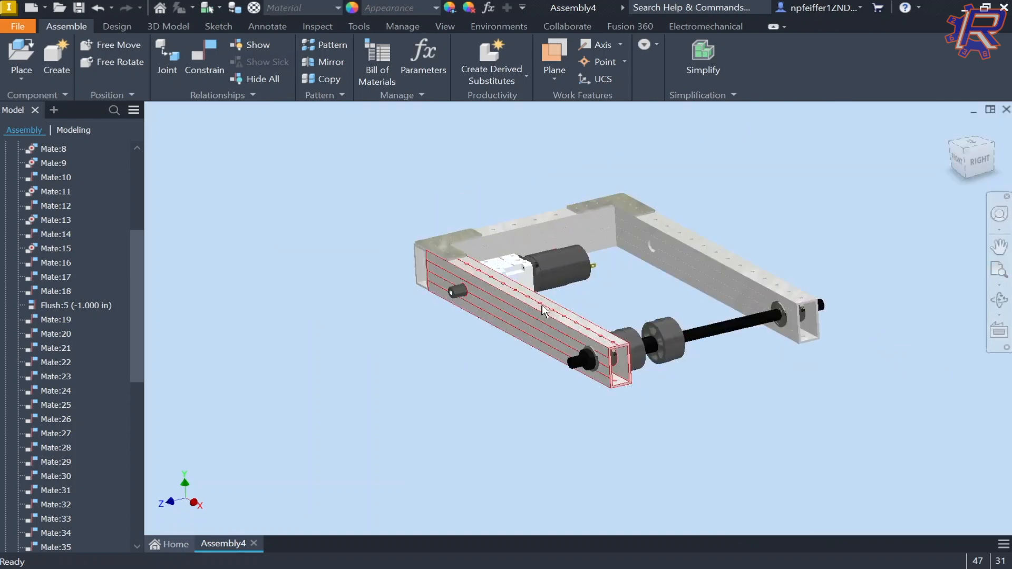
scroll(534, 301, down, 8)
scroll(580, 253, up, 5)
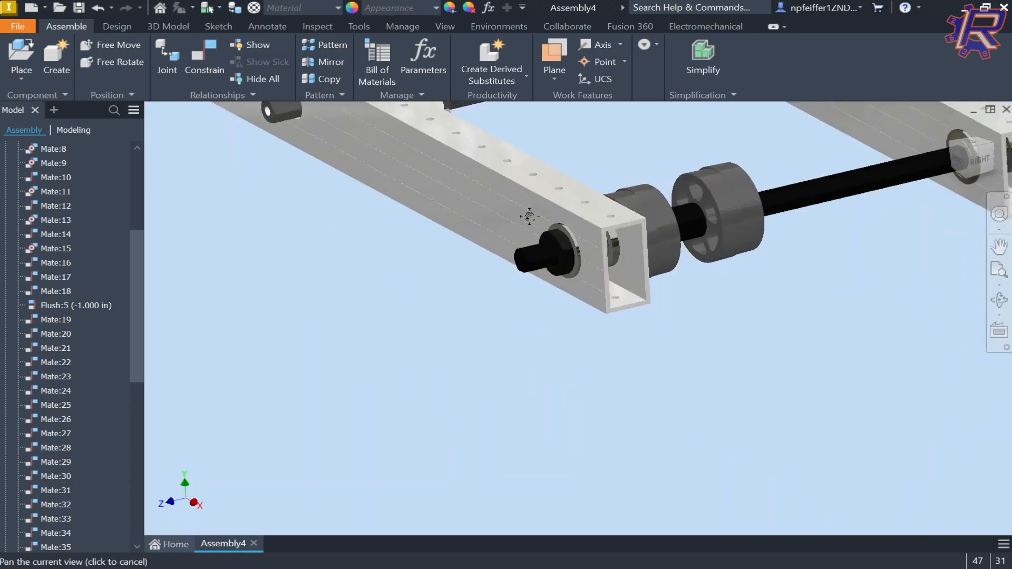
scroll(460, 224, down, 3)
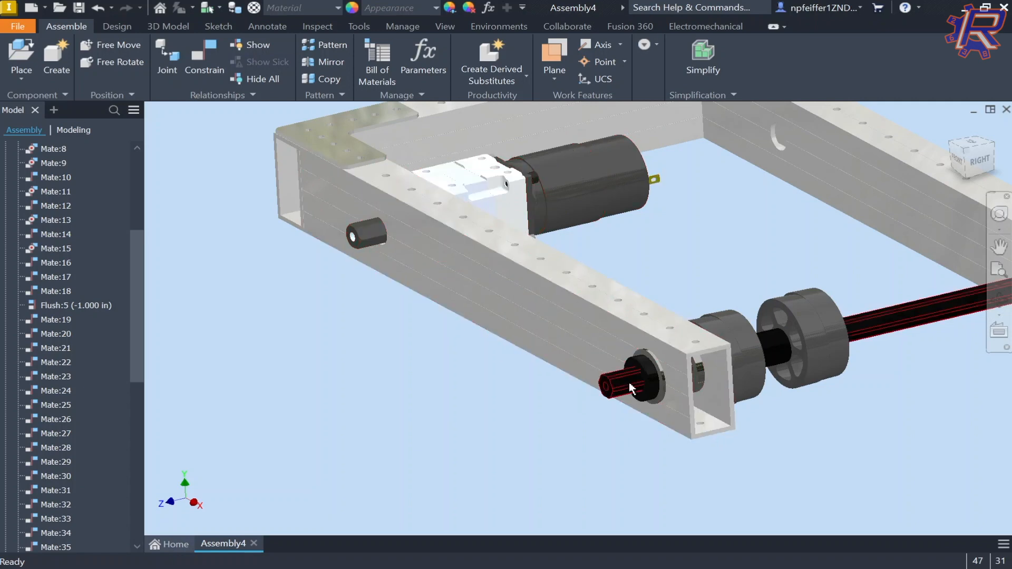
Inspect the matching hole in the opposite side tube, across from the motor, and select that tube
middle_drag(771, 309, 429, 312)
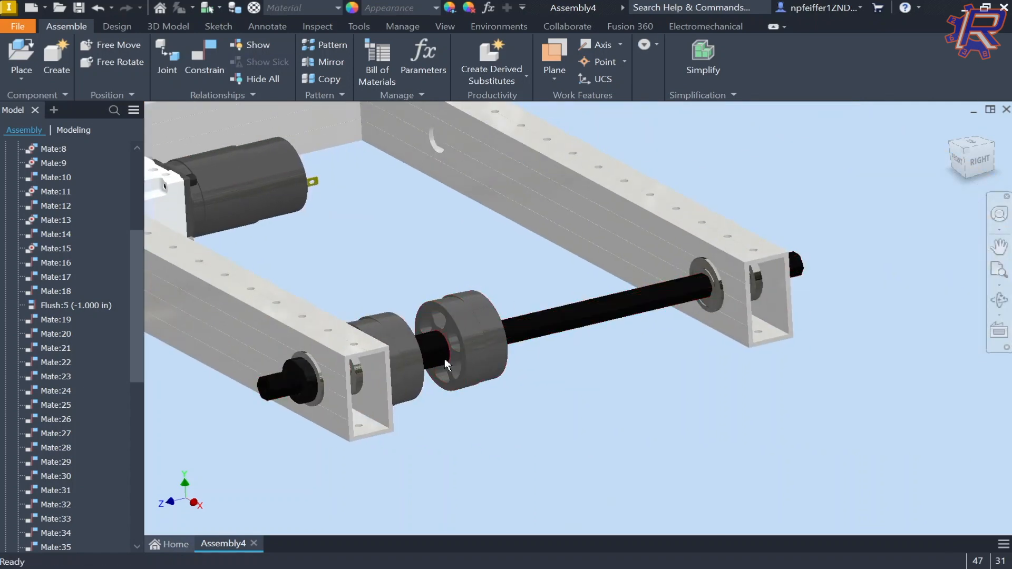
scroll(440, 318, down, 3)
scroll(537, 217, down, 3)
middle_drag(463, 212, 592, 243)
scroll(623, 234, up, 6)
scroll(631, 243, up, 6)
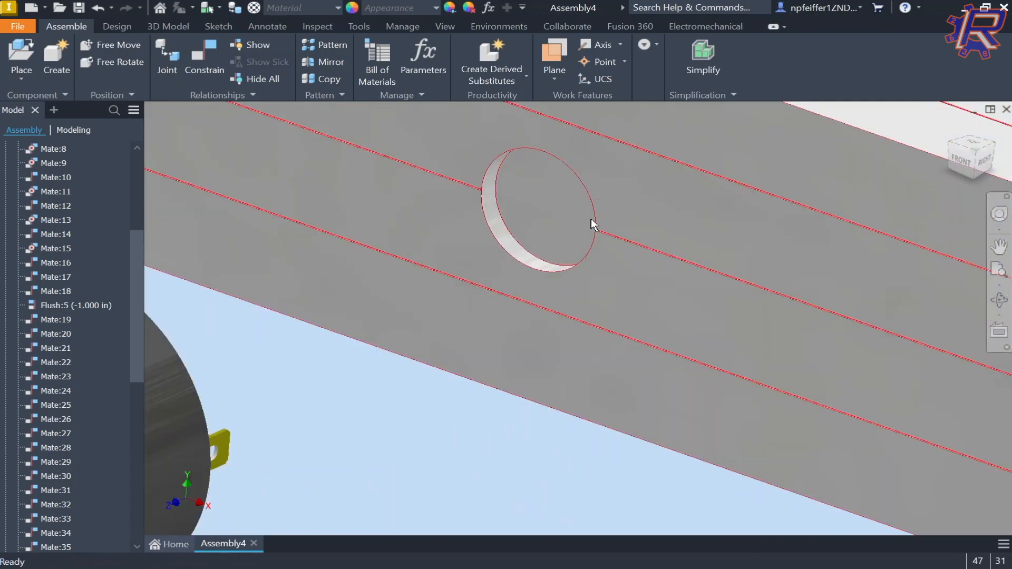
scroll(591, 219, down, 4)
shift+middle_drag(564, 226, 548, 209)
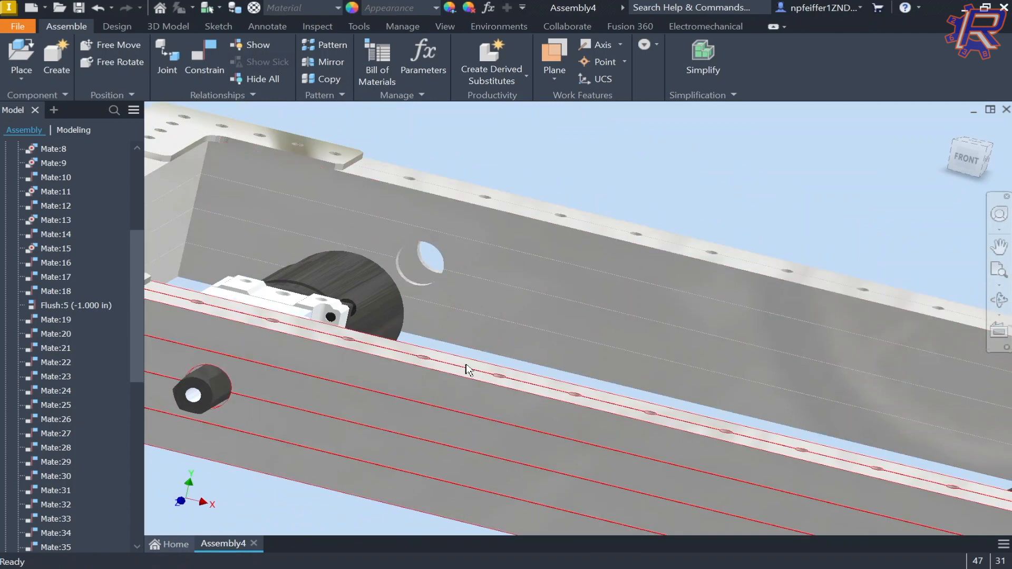
click(479, 366)
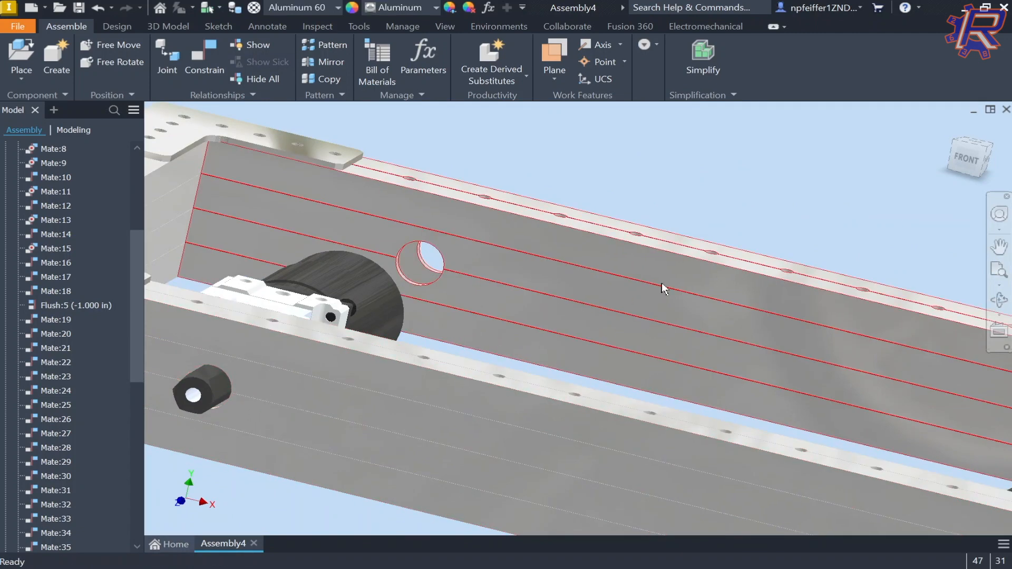
scroll(598, 278, down, 6)
shift+middle_drag(688, 274, 656, 294)
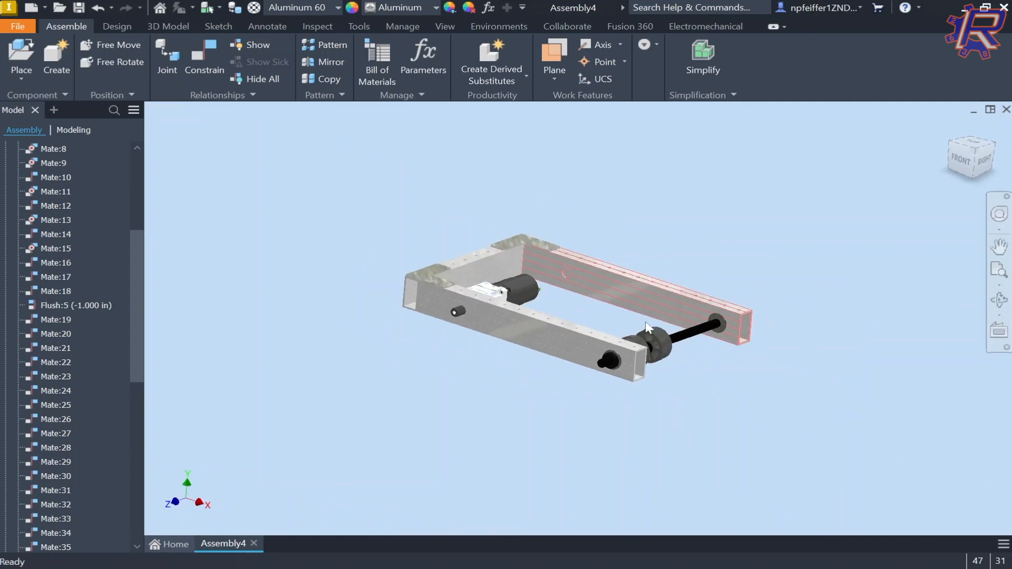
Examine the gearbox output and hex shaft ends, highlighting the hex shaft with its flex wheels before clearing the selection
scroll(599, 340, up, 5)
middle_drag(206, 260, 362, 268)
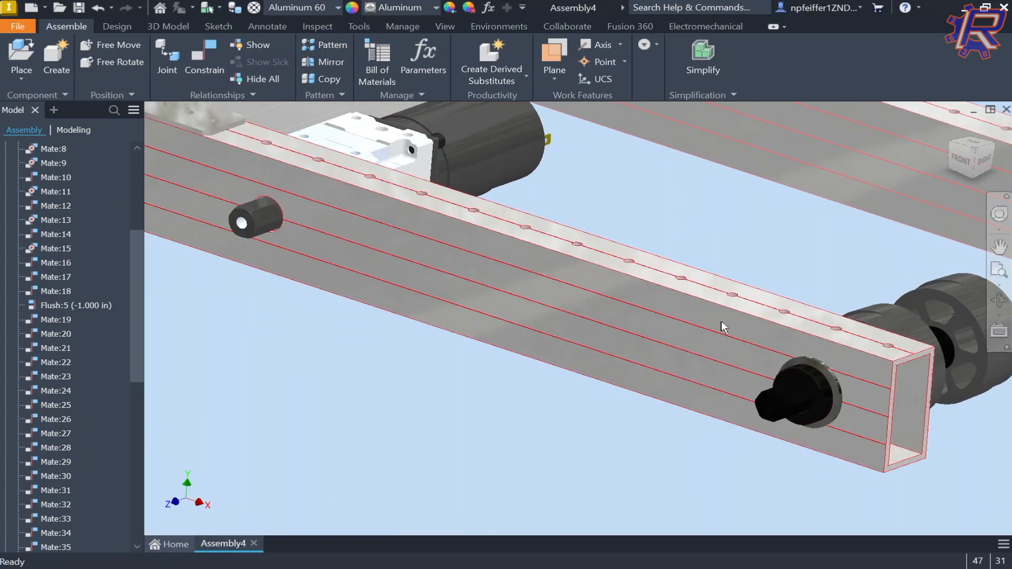
middle_drag(755, 306, 402, 322)
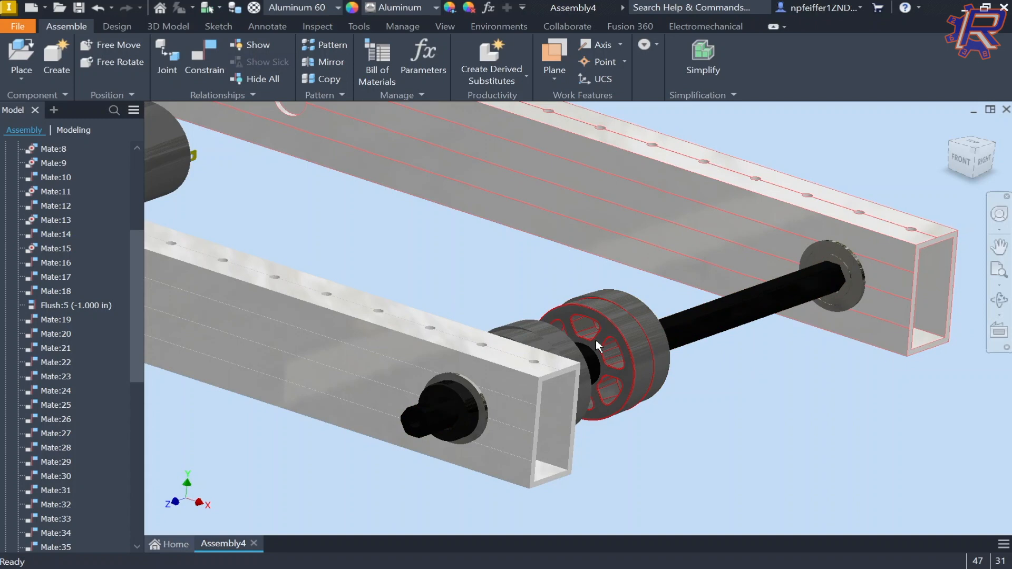
mouse_move(596, 340)
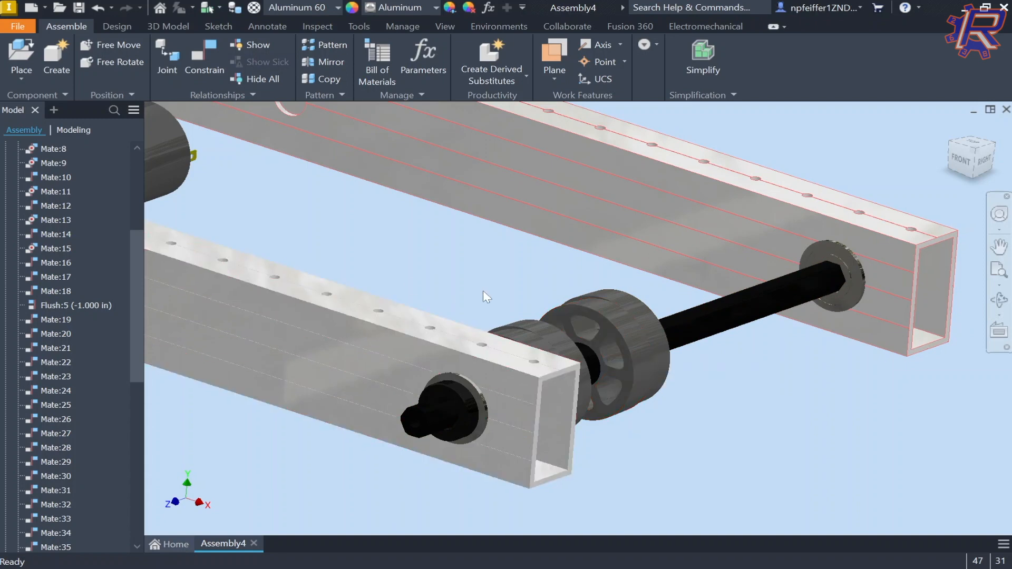
scroll(483, 290, down, 3)
middle_drag(527, 250, 614, 247)
shift+middle_drag(777, 270, 630, 238)
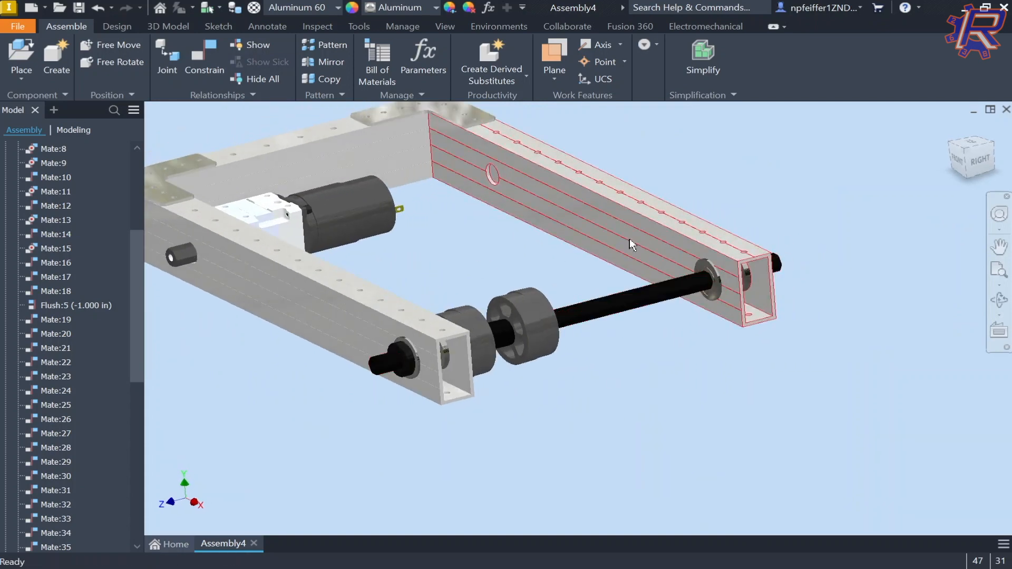
click(520, 316)
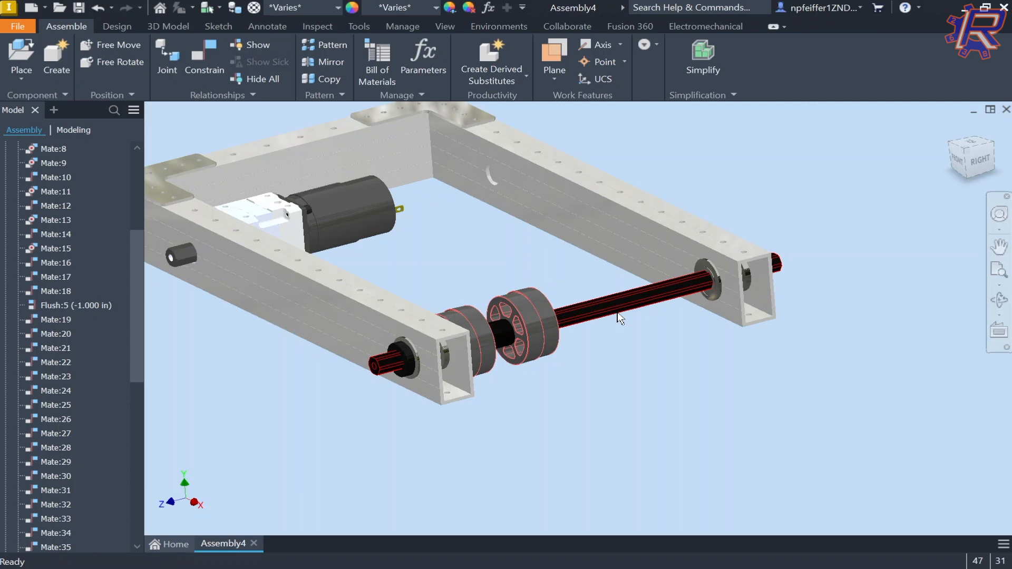
key(Escape)
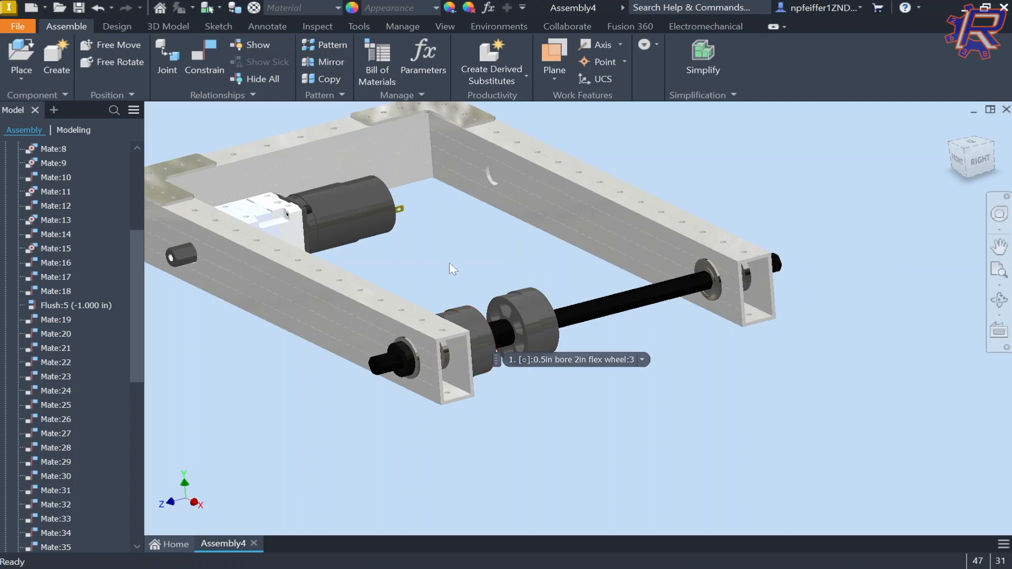
Review the complete frame assembly from an overall angle, and return to the Home page
scroll(480, 244, down, 5)
scroll(388, 256, up, 1)
middle_drag(388, 256, 562, 271)
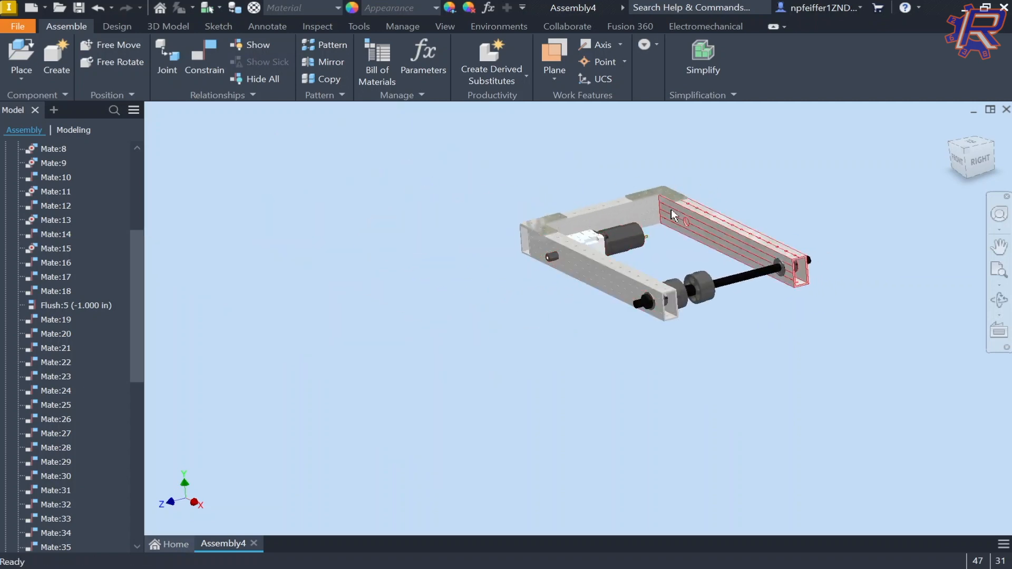
shift+middle_drag(673, 210, 716, 202)
scroll(718, 202, up, 1)
scroll(718, 201, up, 4)
scroll(580, 268, down, 2)
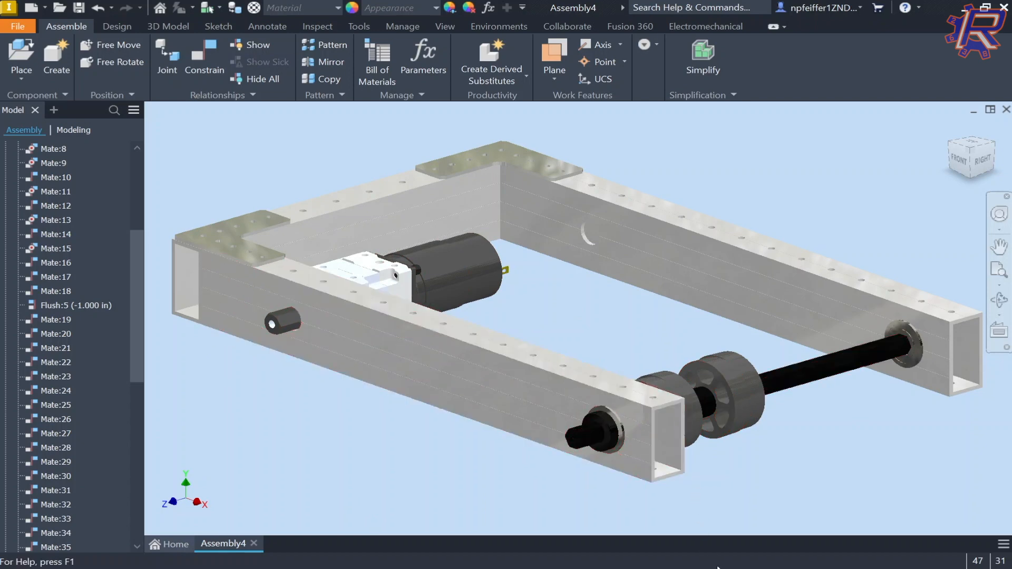
click(169, 544)
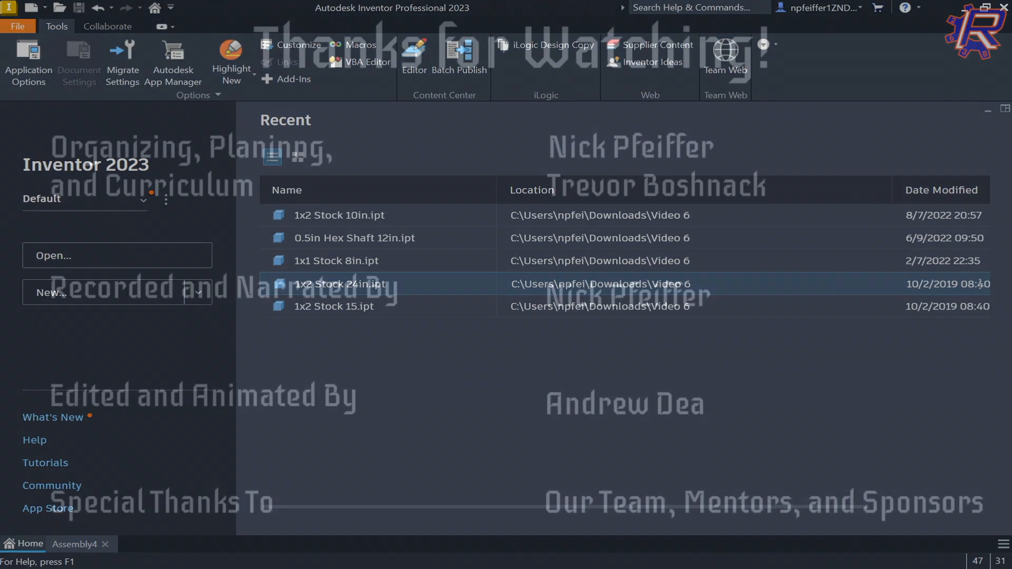